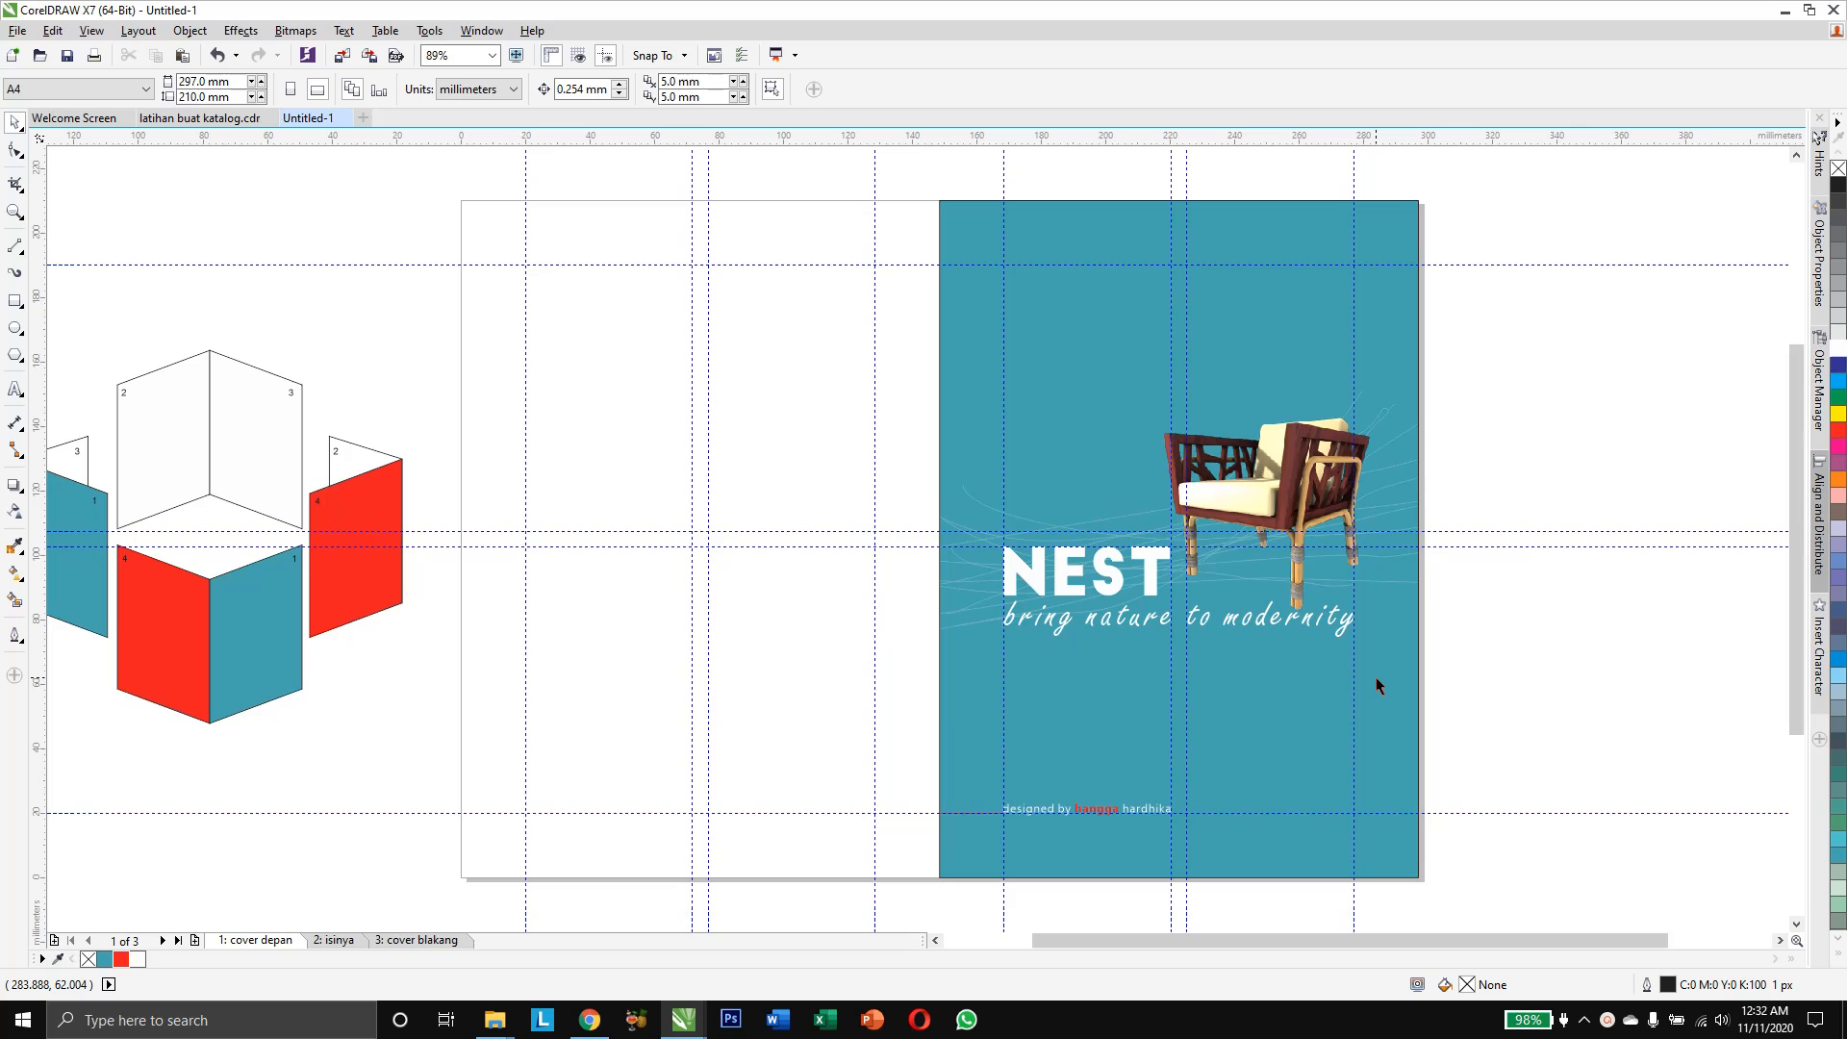
# On the isinya page, add the artistic text "IDEATION" and place it in the lower half of the left-hand page
pyautogui.click(346, 947)
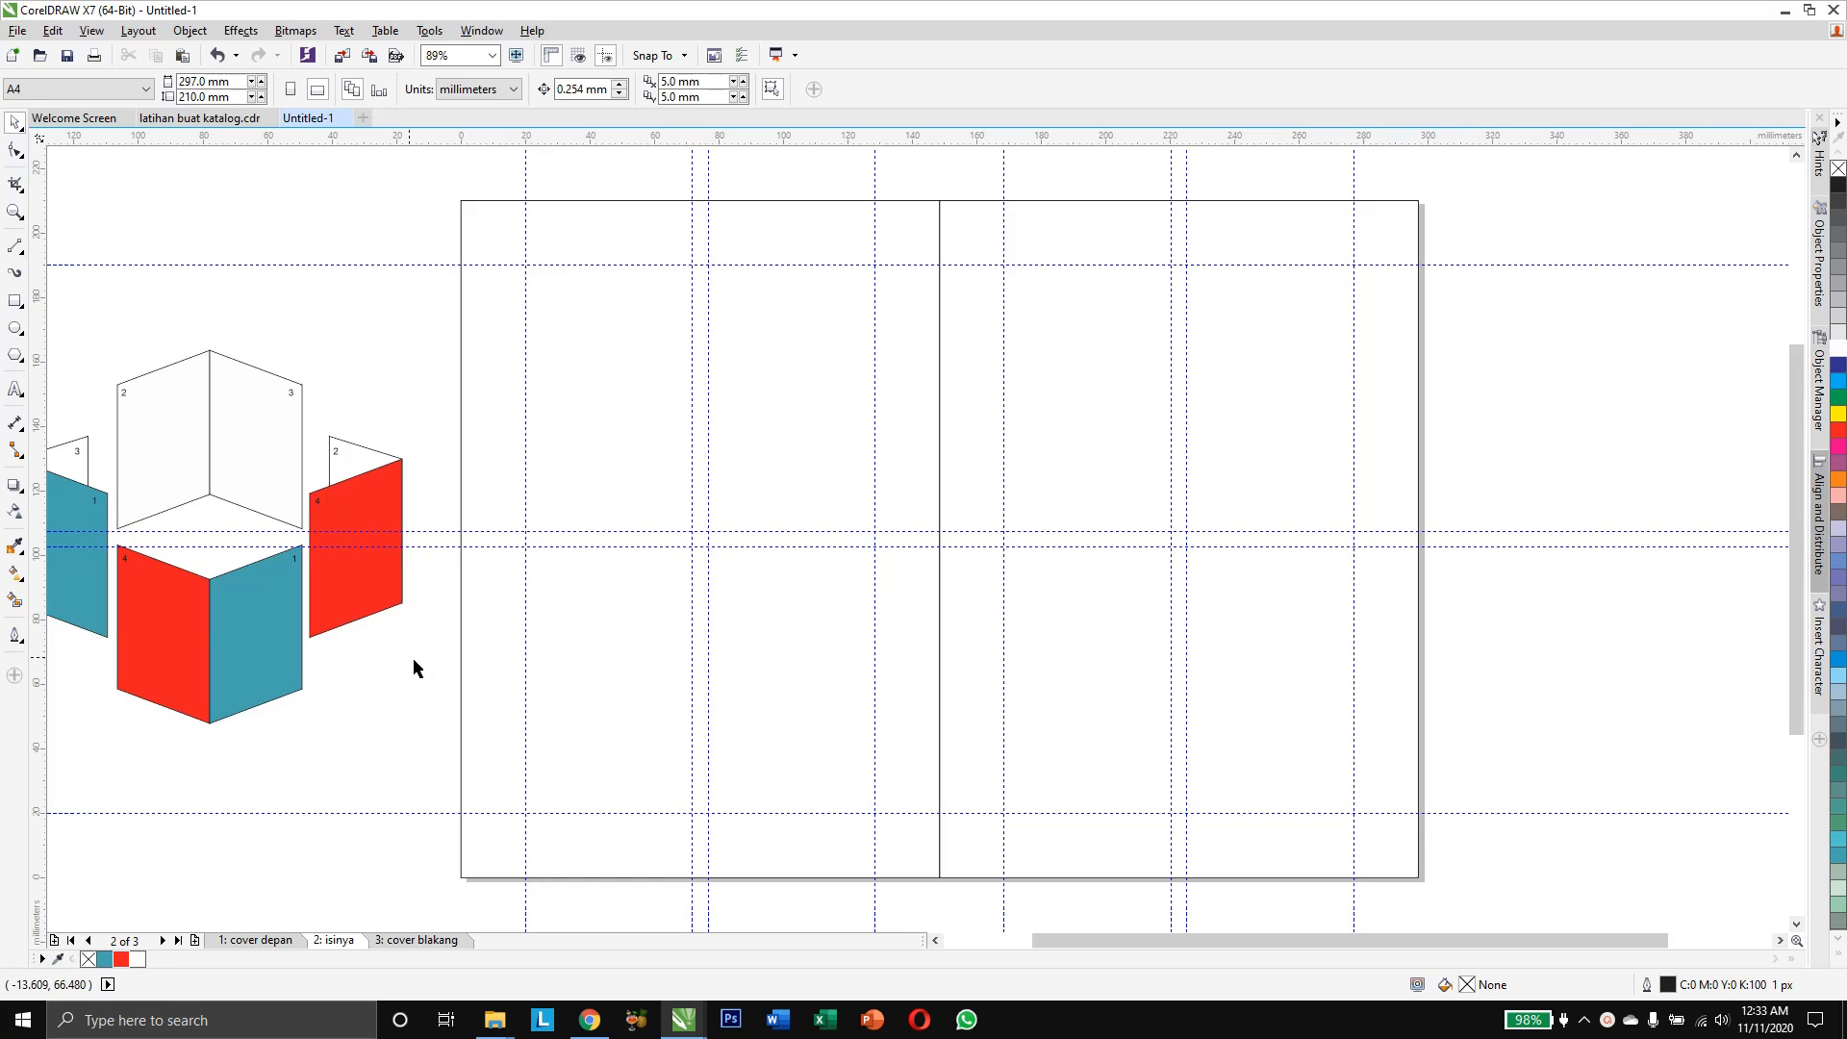
pyautogui.click(15, 389)
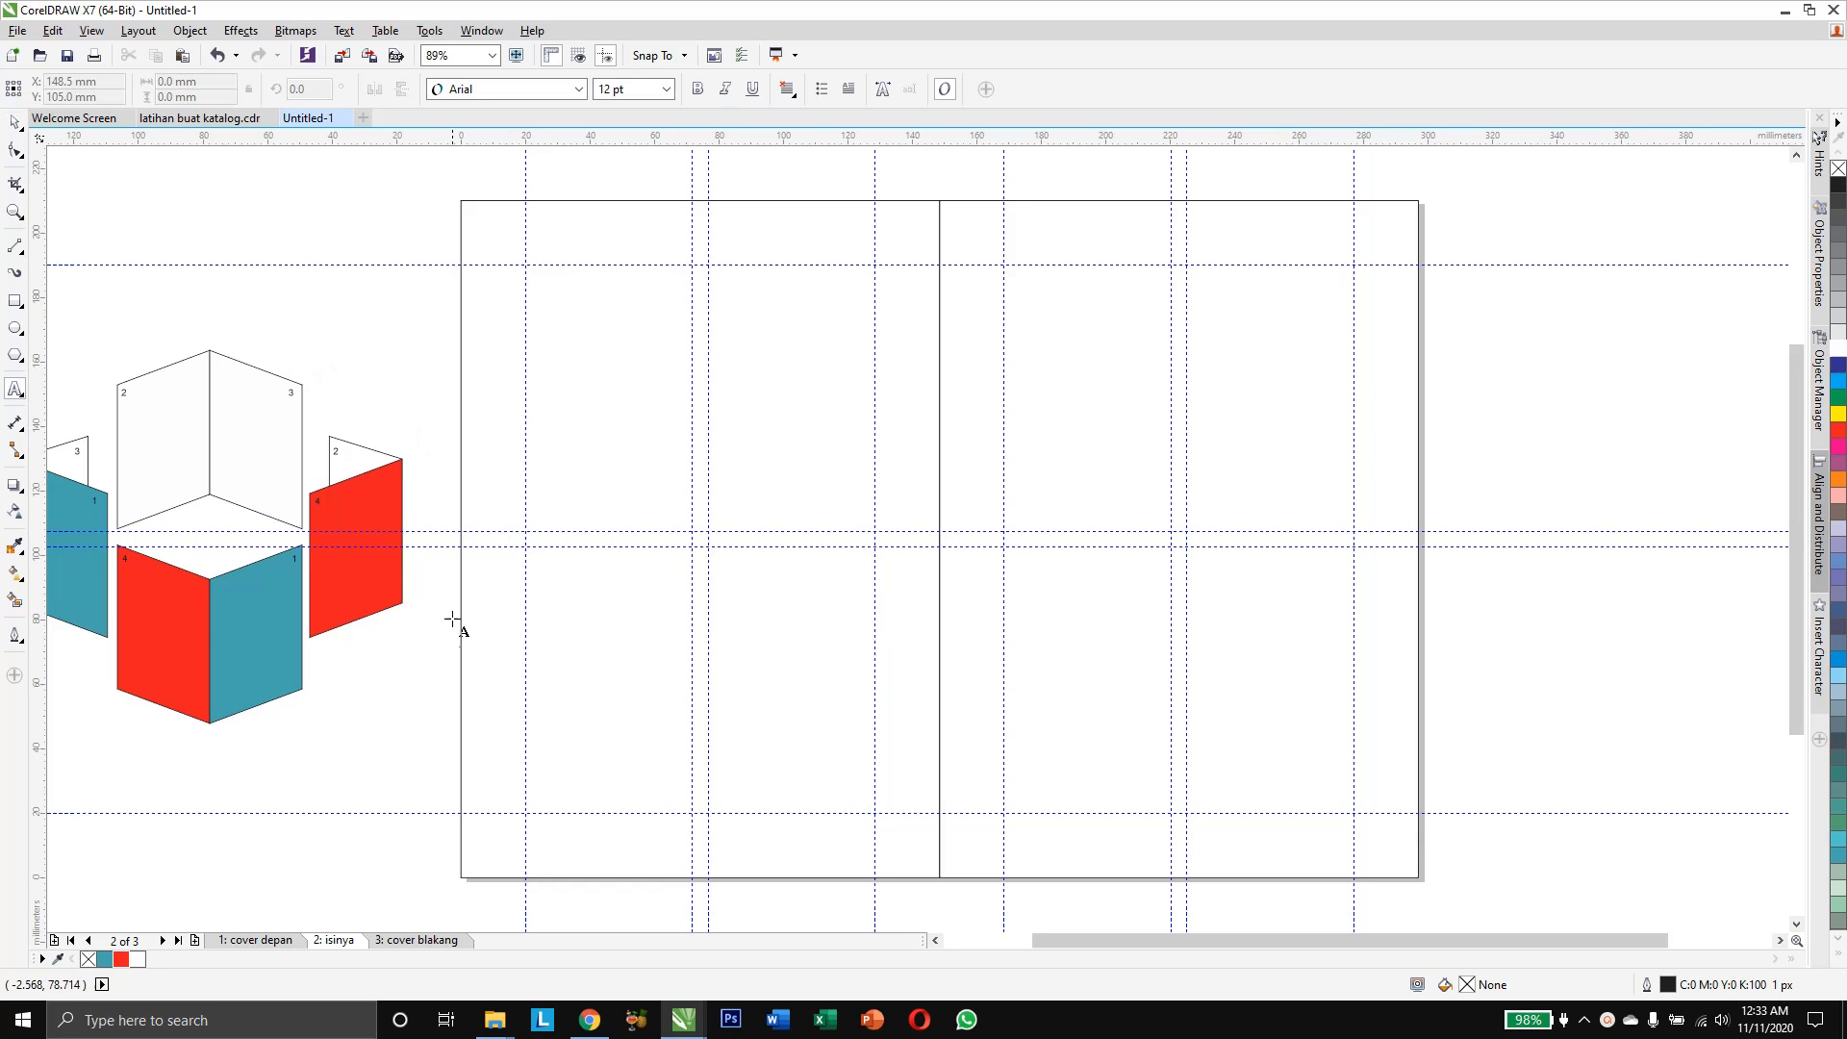
pyautogui.click(436, 677)
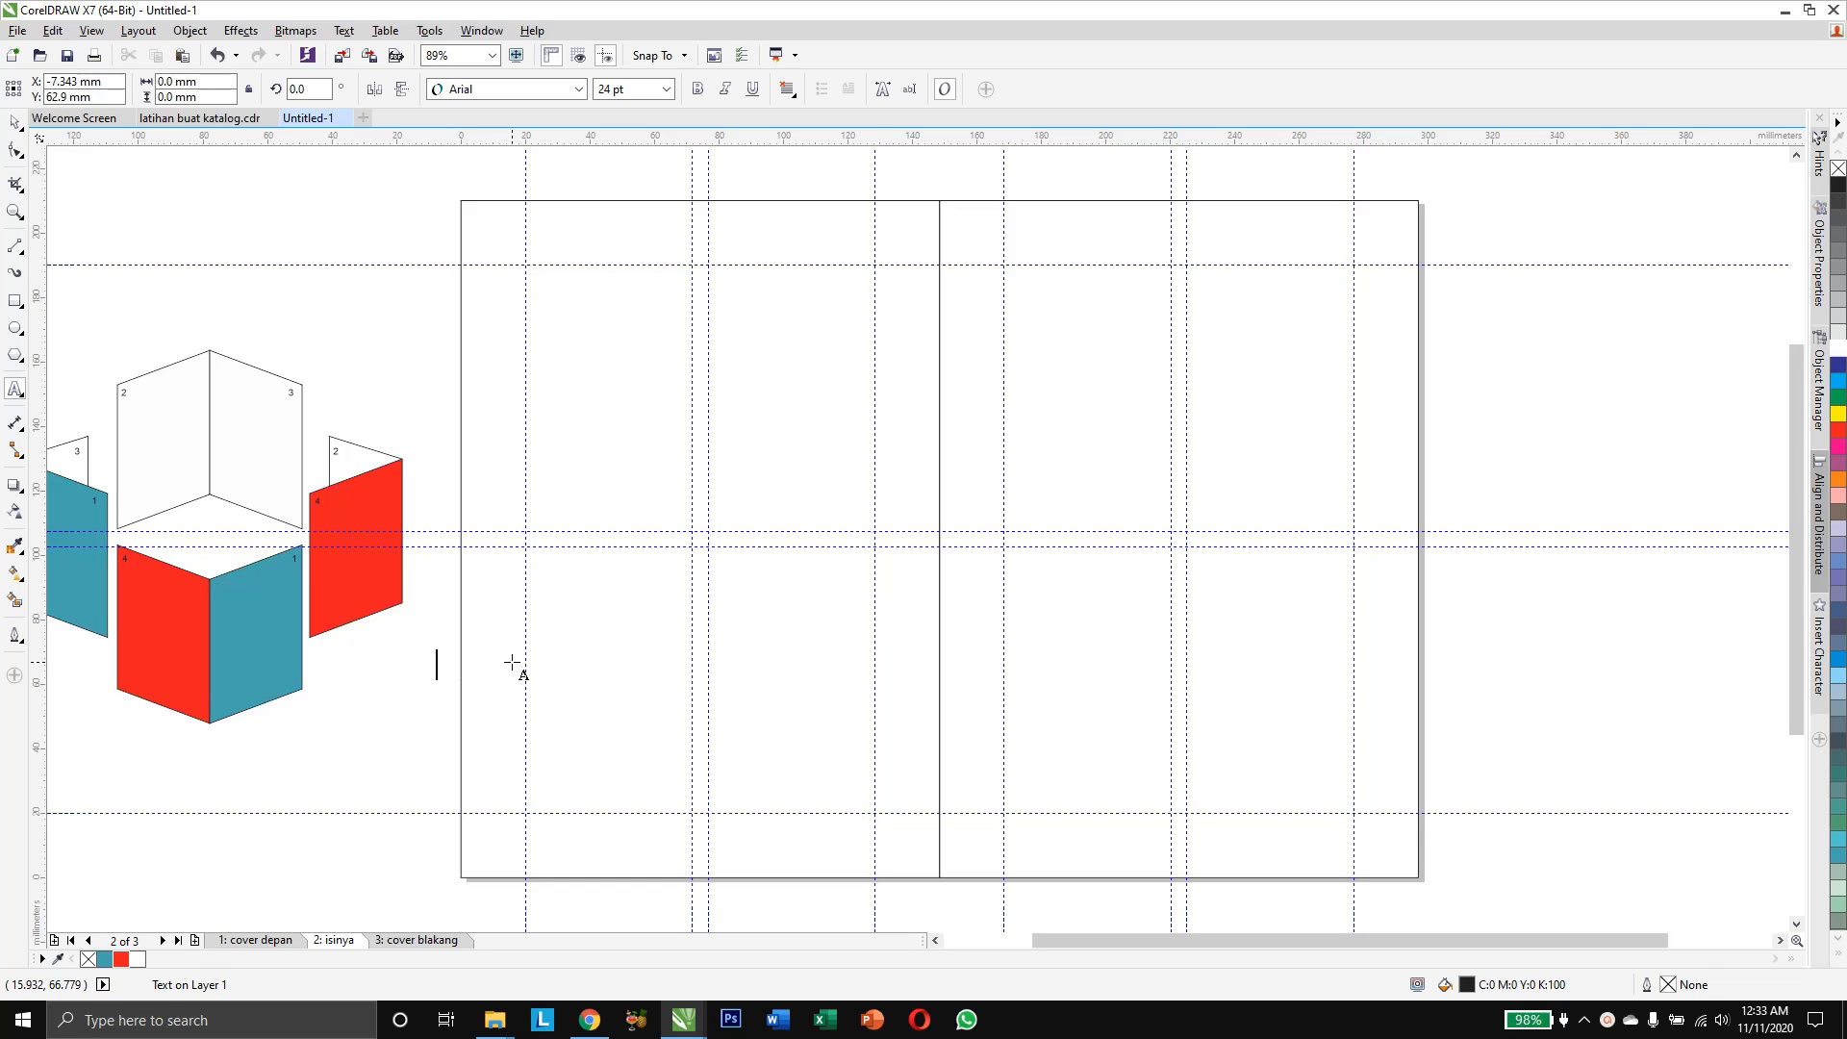
pyautogui.write('IDE')
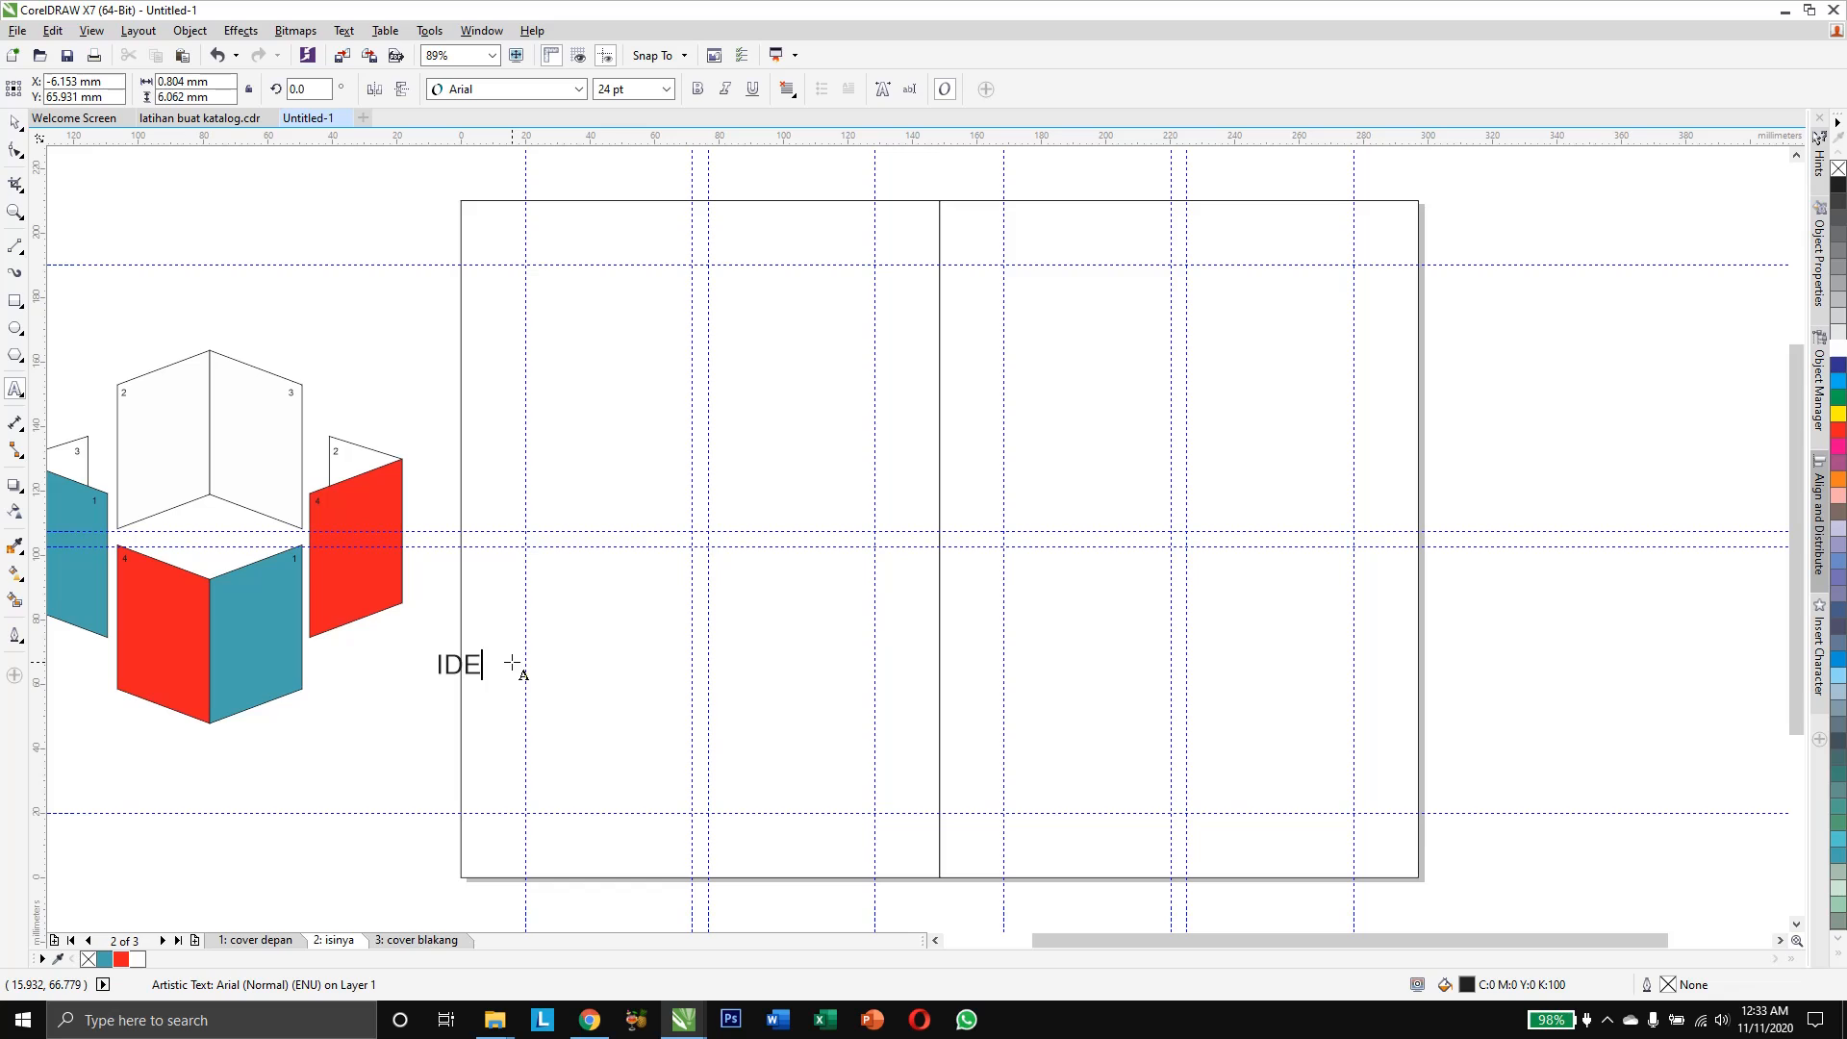
pyautogui.write('ATION')
pyautogui.hotkey('ctrl', 'space')
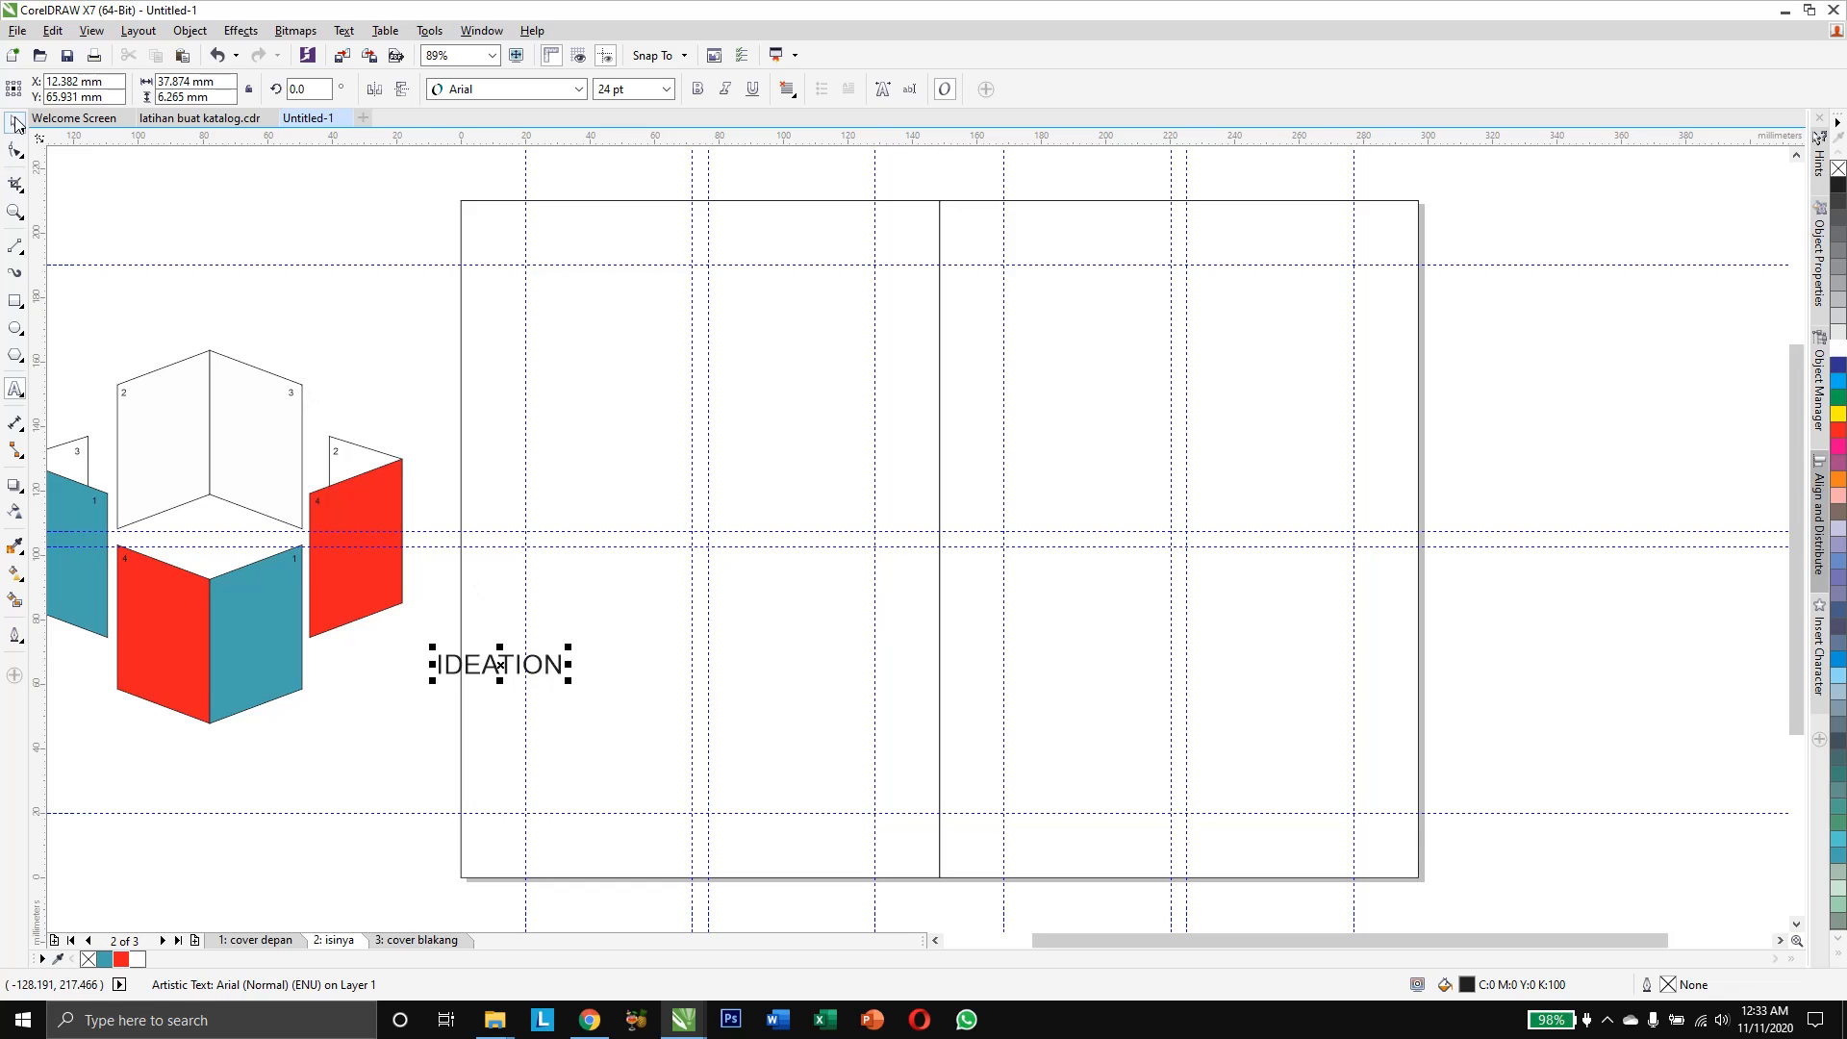
pyautogui.moveTo(488, 671); pyautogui.dragTo(589, 590)
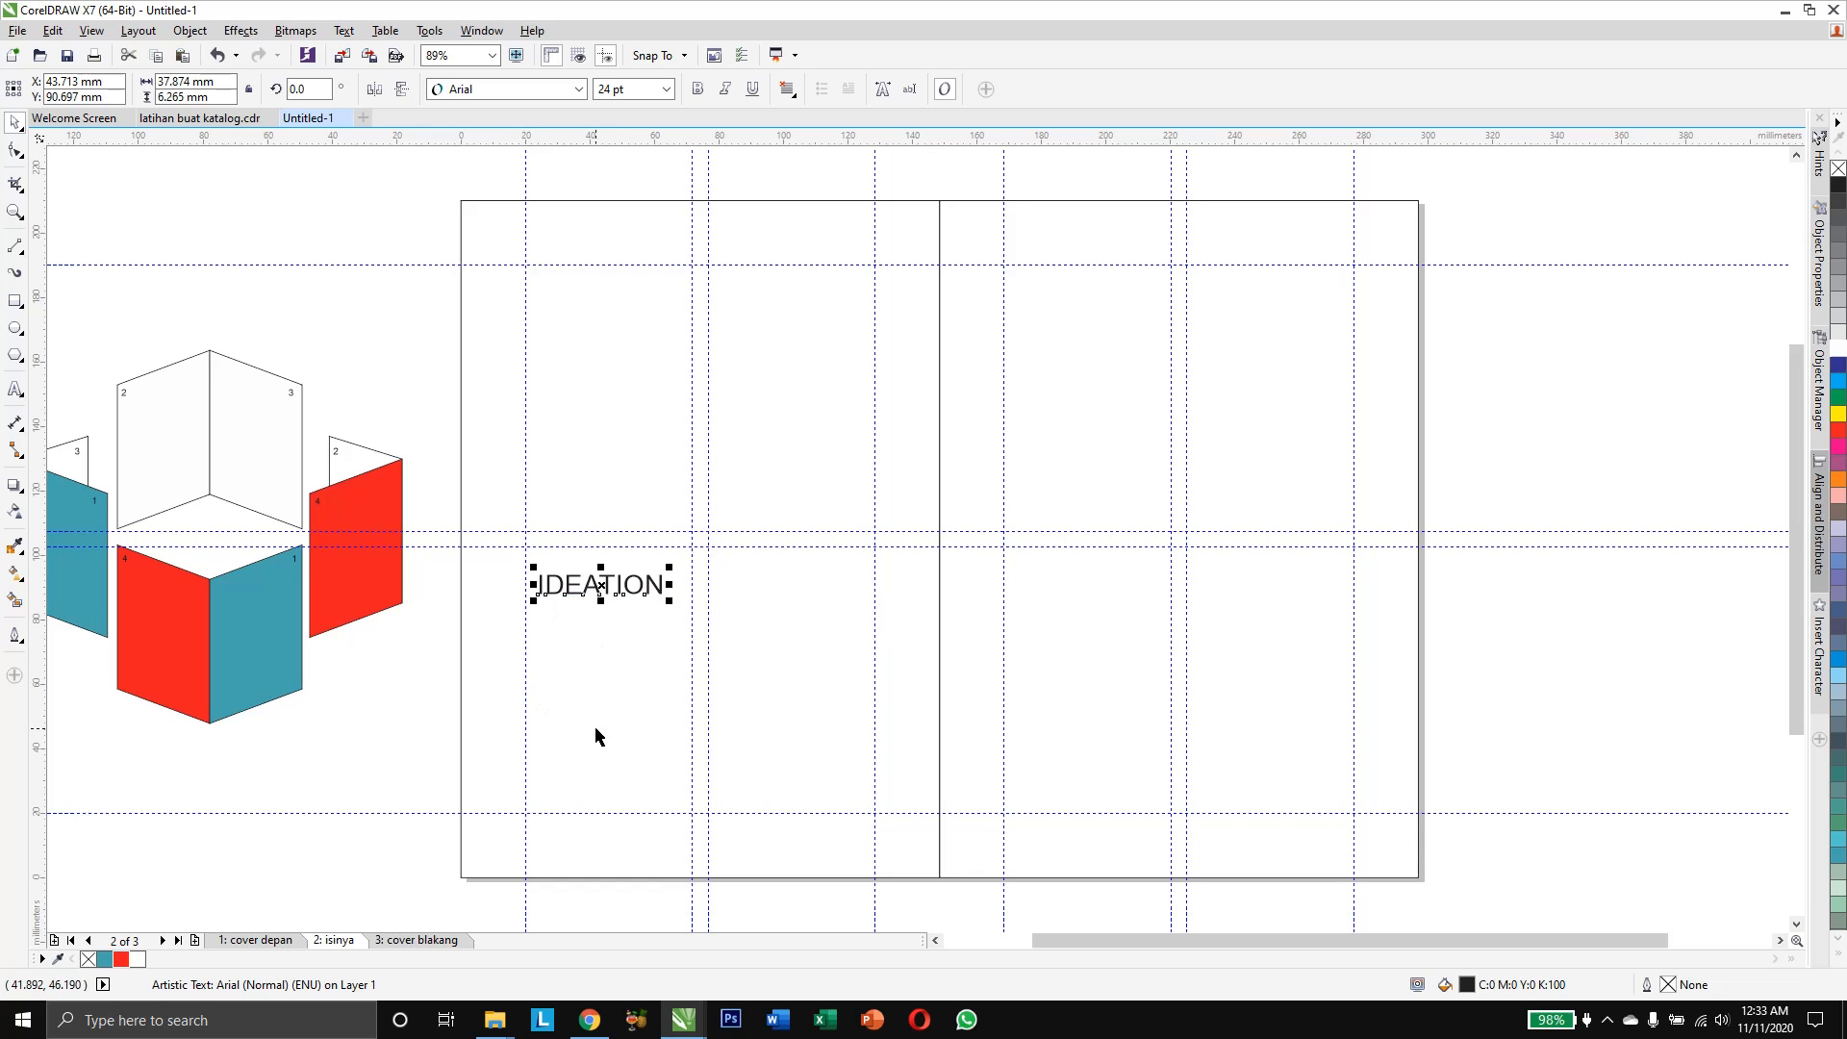
# Check the NEST title's font on the cover page, apply Big John to the IDEATION heading, and move it to the left margin guide
pyautogui.click(279, 940)
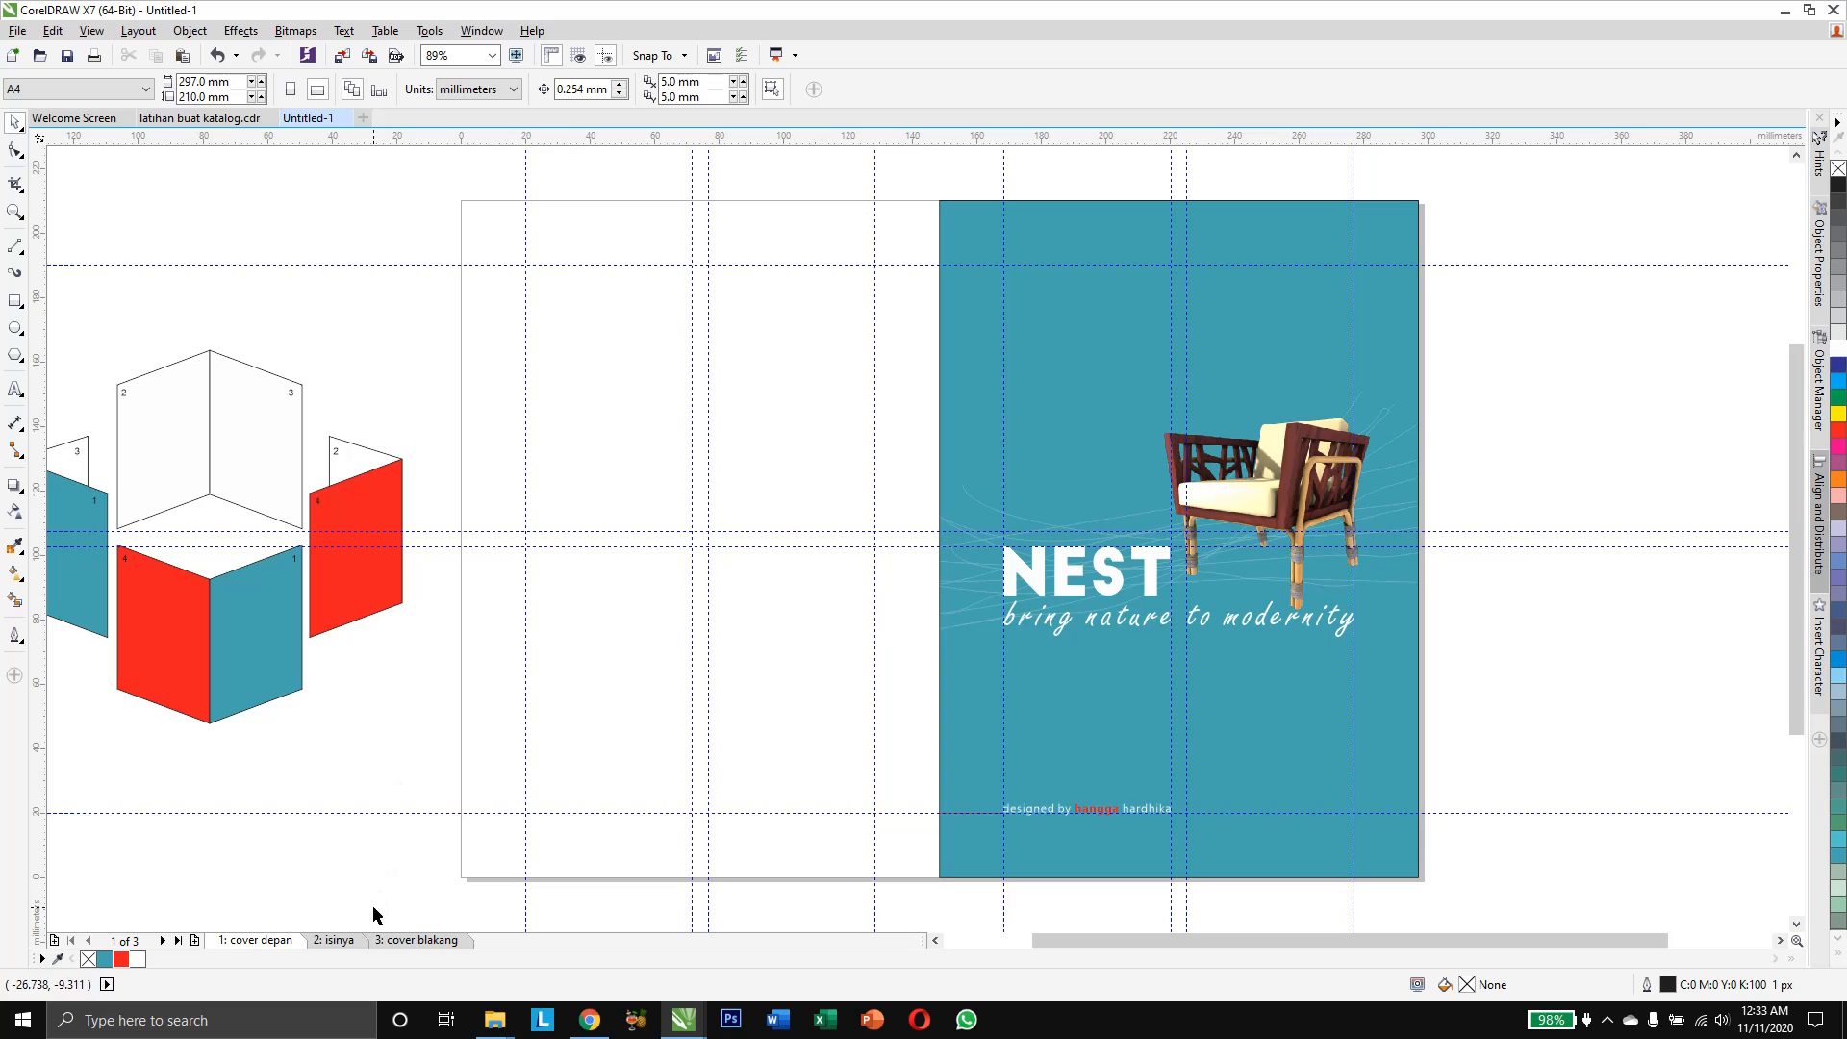
pyautogui.click(1076, 597)
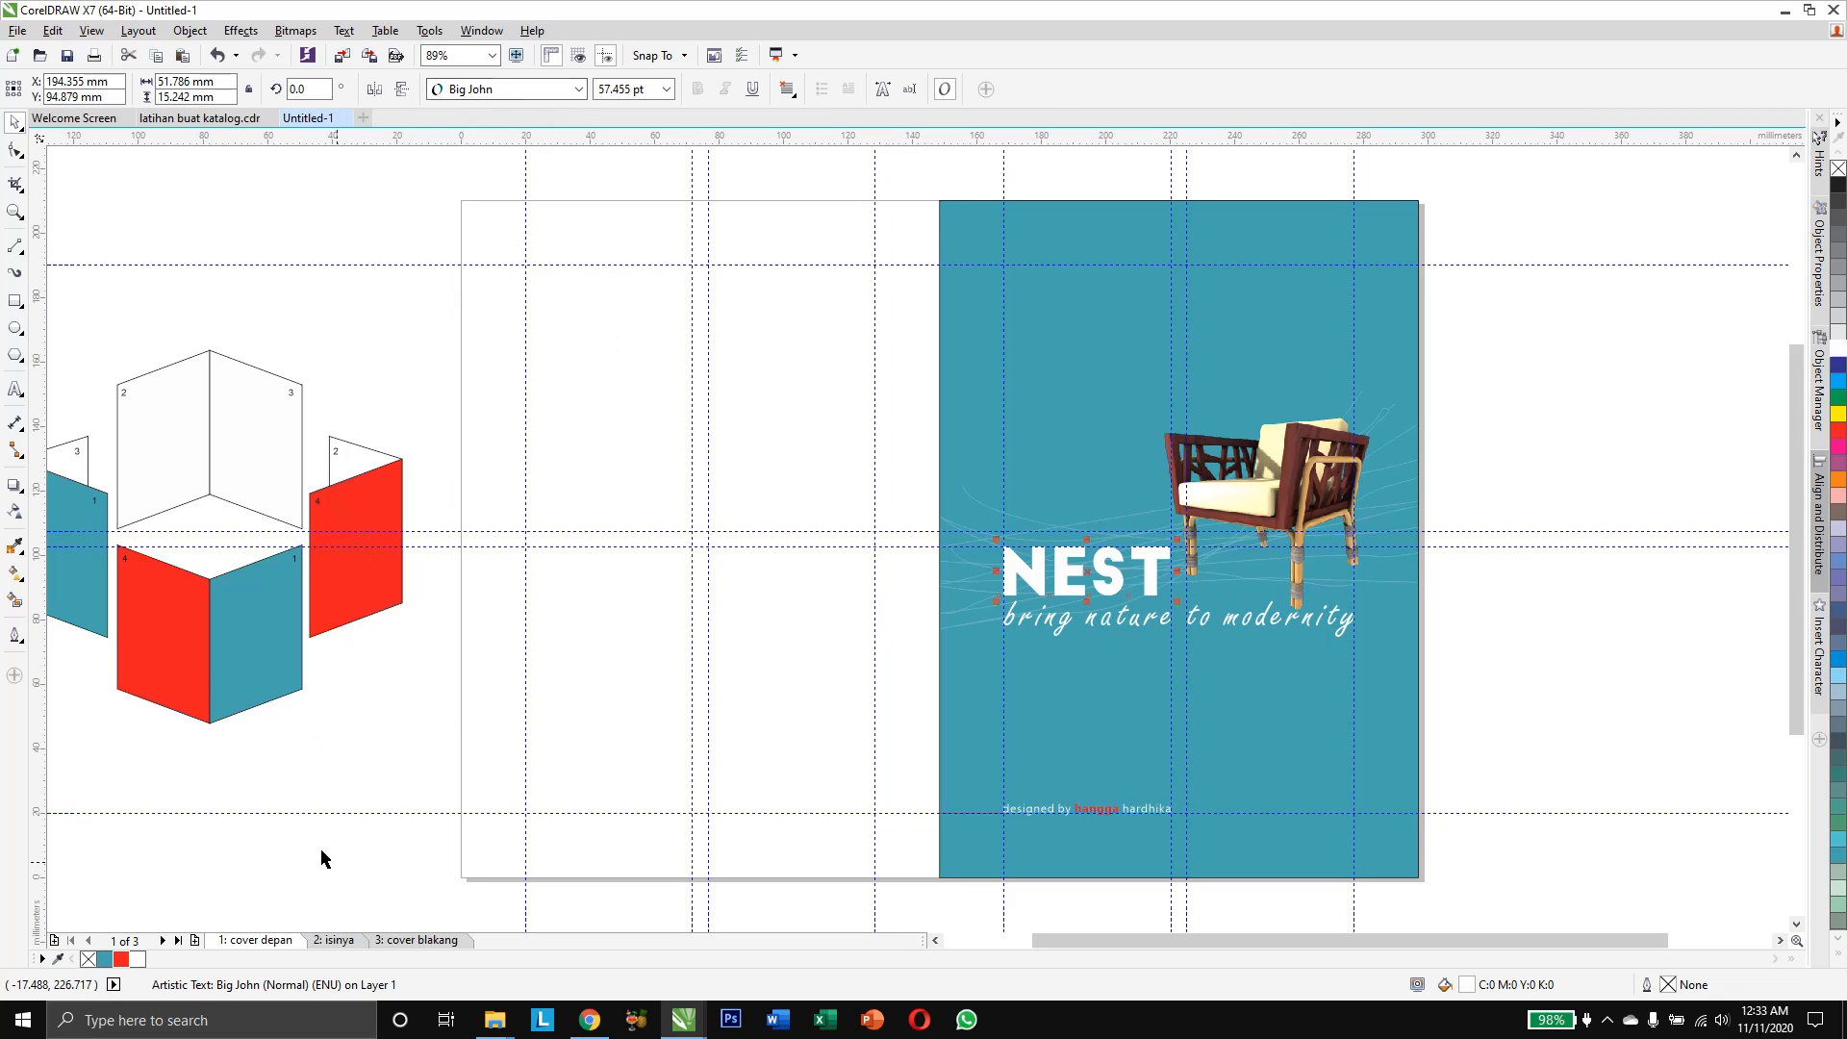
pyautogui.click(333, 940)
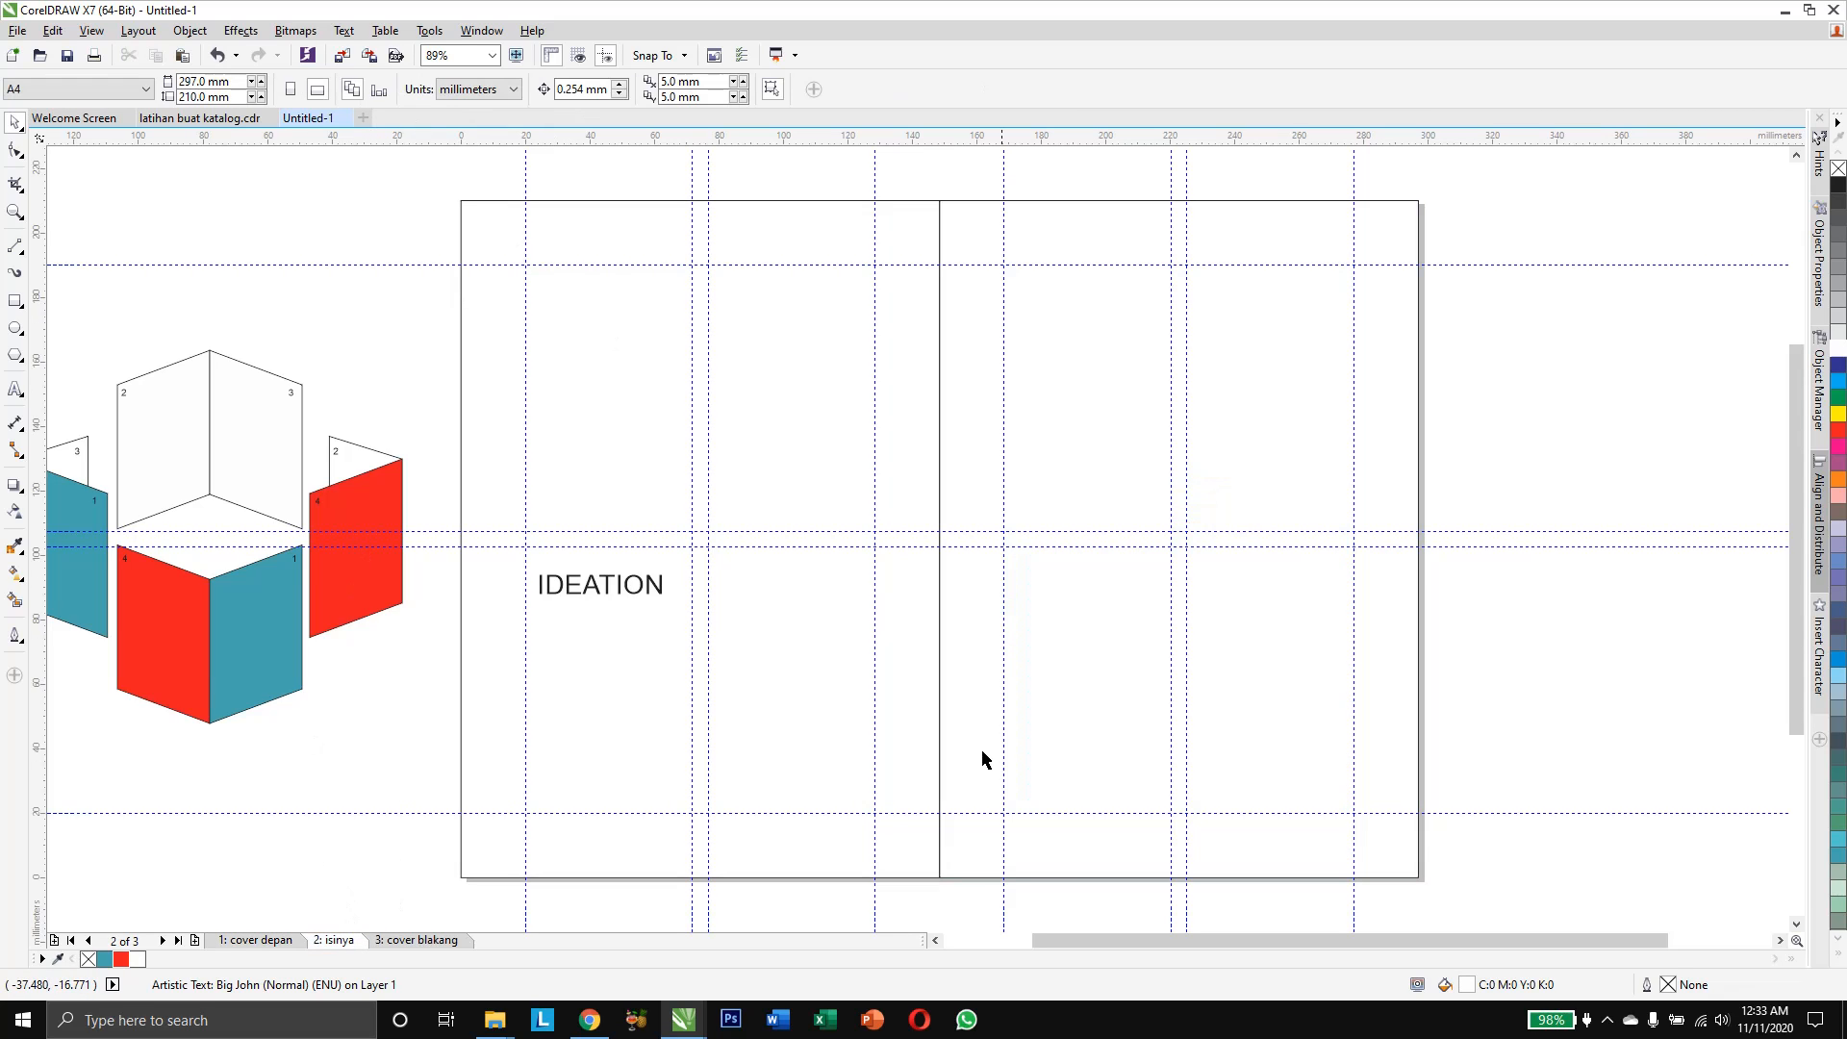
pyautogui.click(612, 587)
pyautogui.click(501, 89)
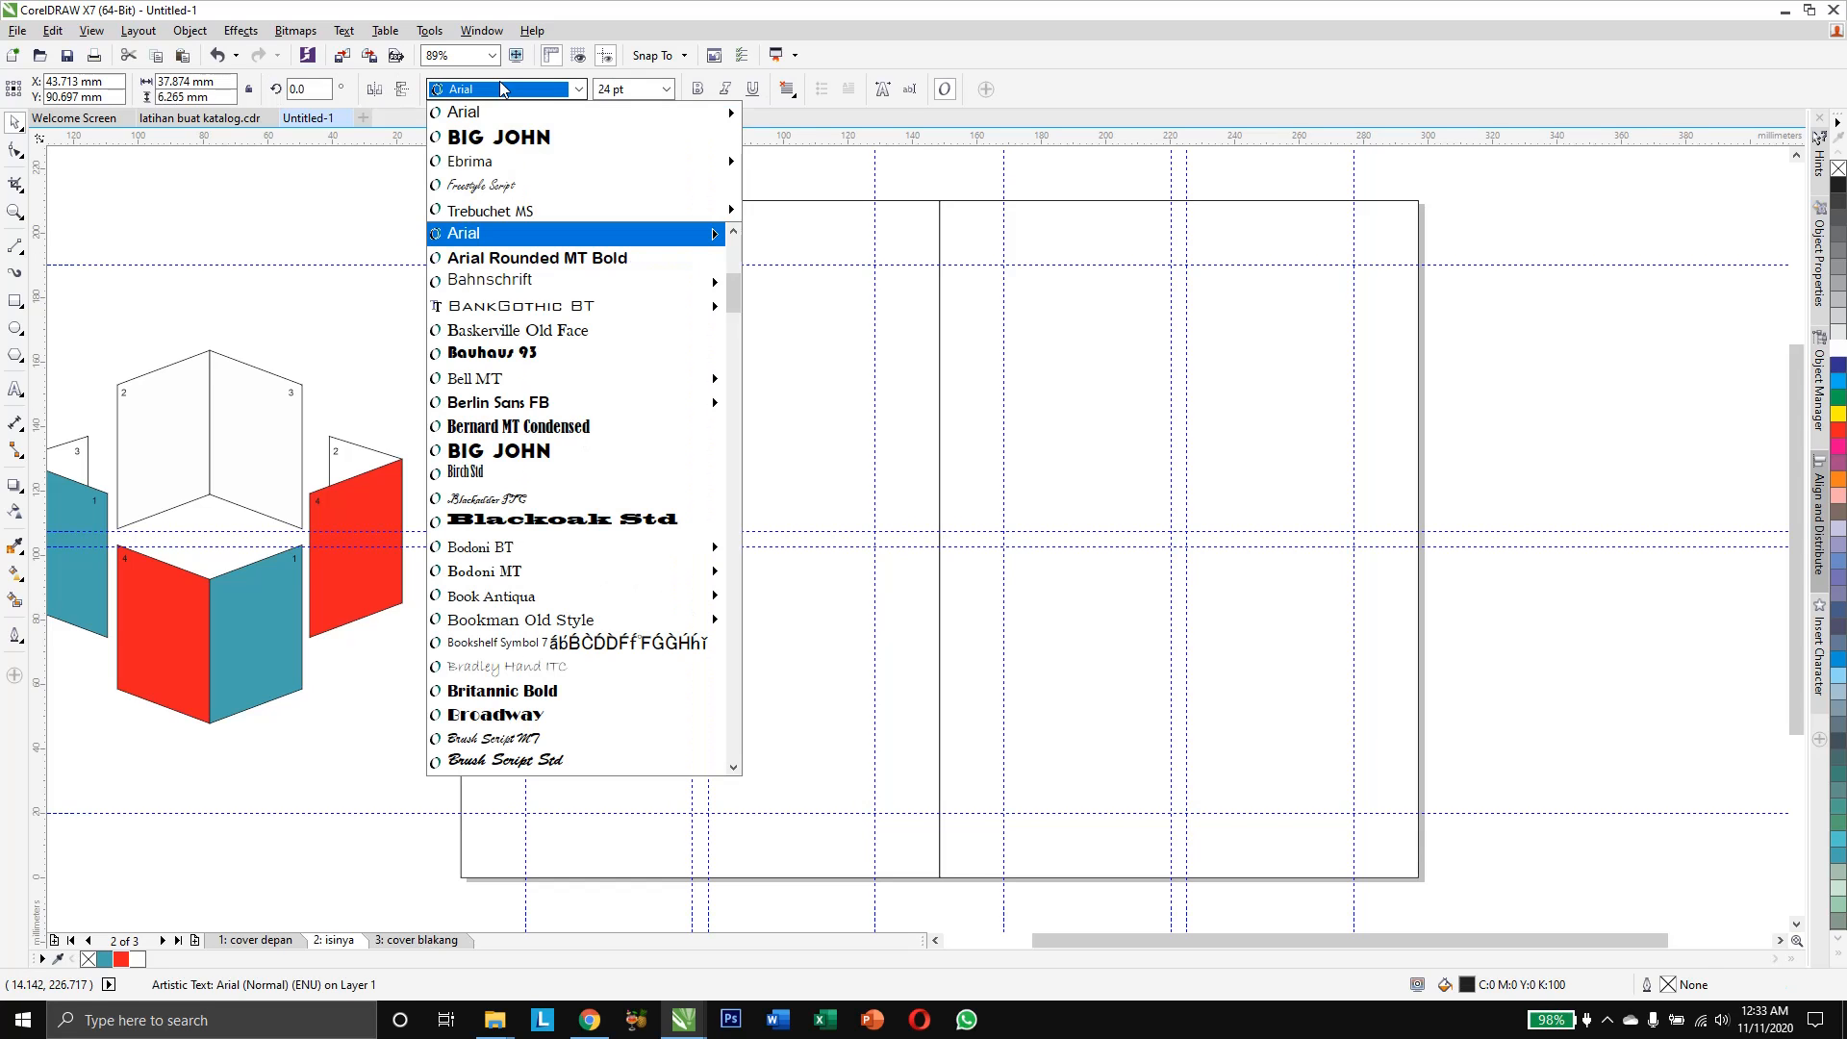
pyautogui.click(506, 137)
pyautogui.moveTo(618, 599); pyautogui.dragTo(594, 565)
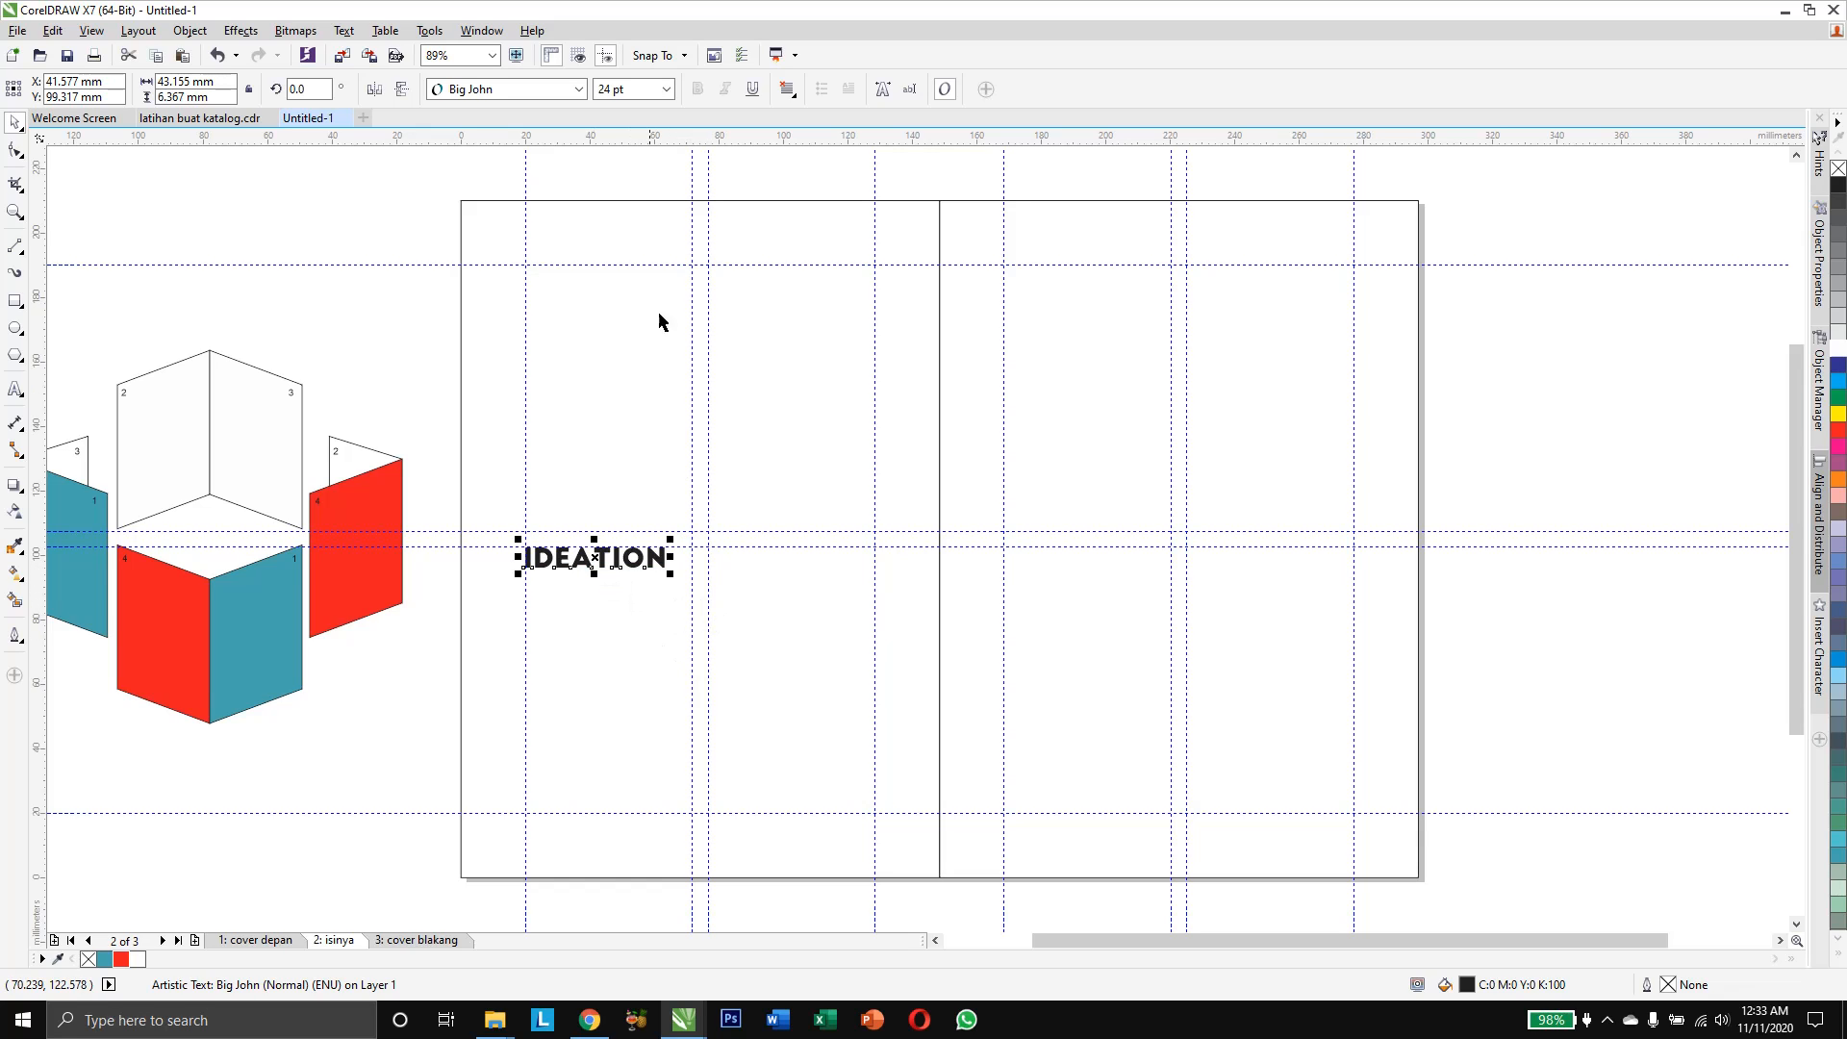
# Set the IDEATION heading to 18 pt and align it under the lower middle horizontal guide, ending at the first column's right guide
pyautogui.click(606, 89)
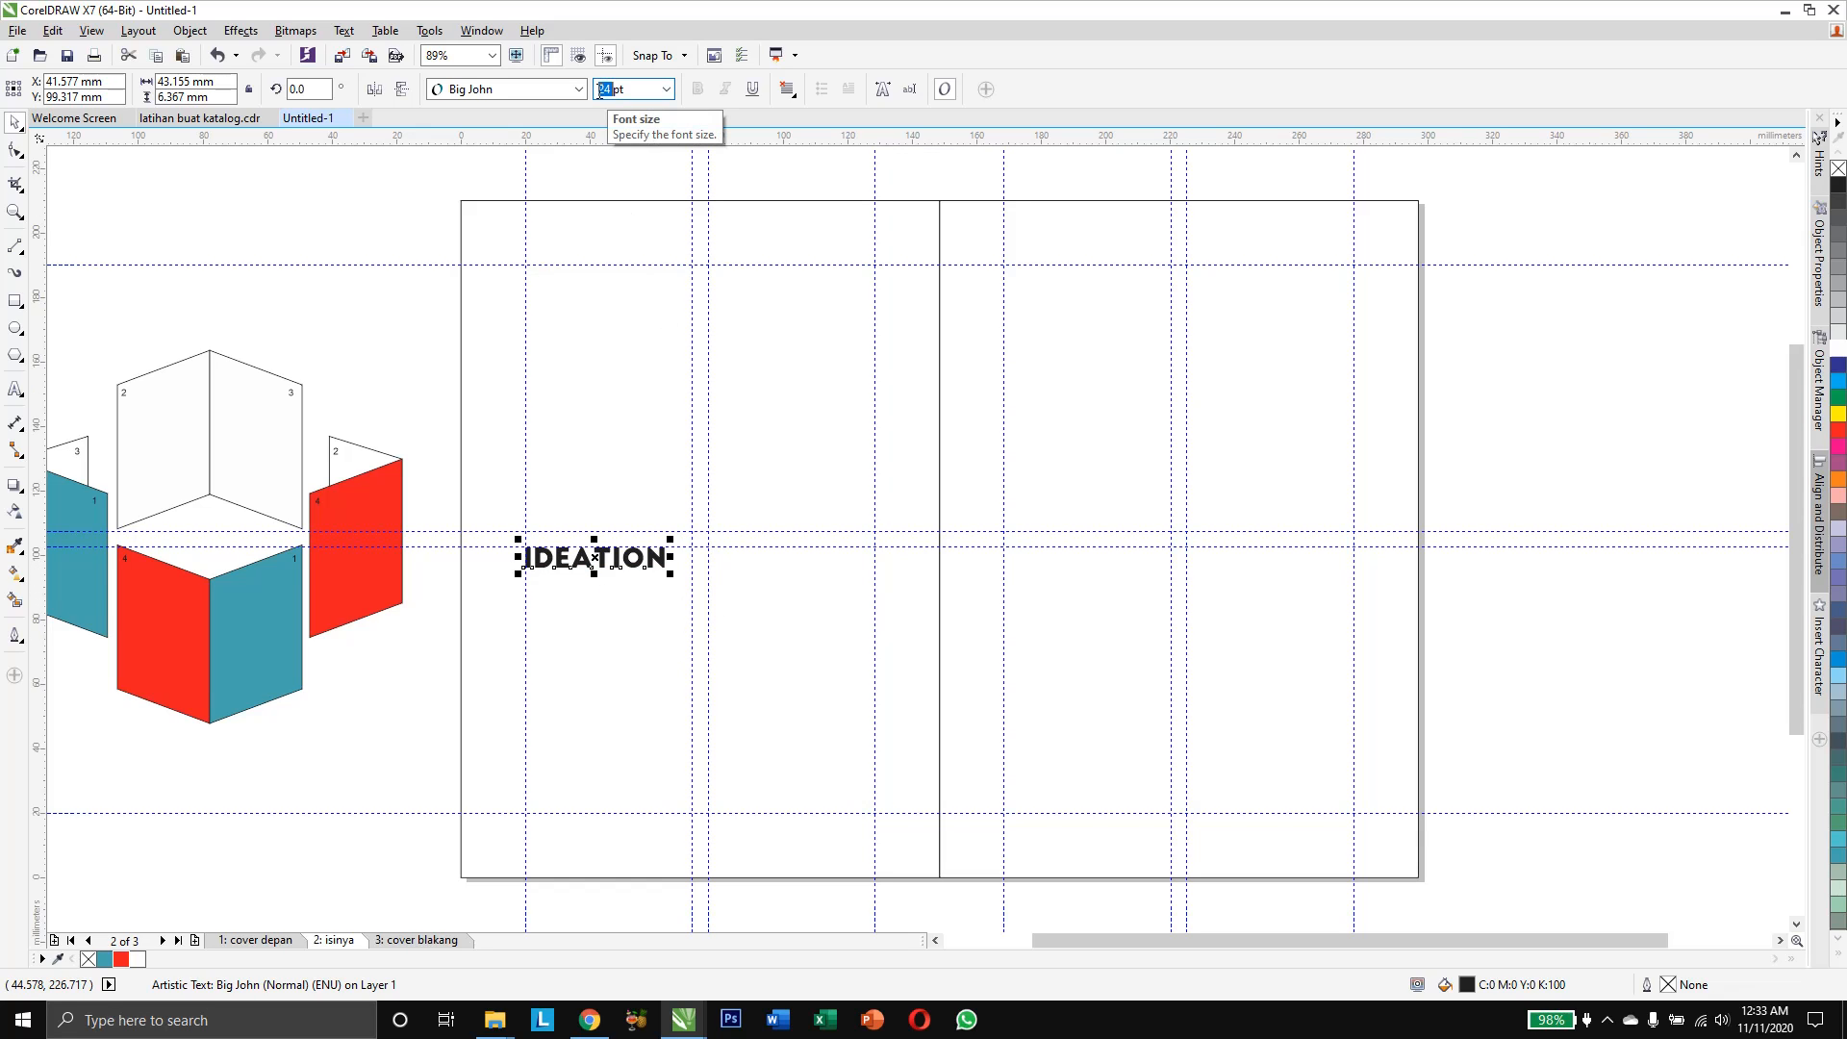
pyautogui.write('18')
pyautogui.press('Return')
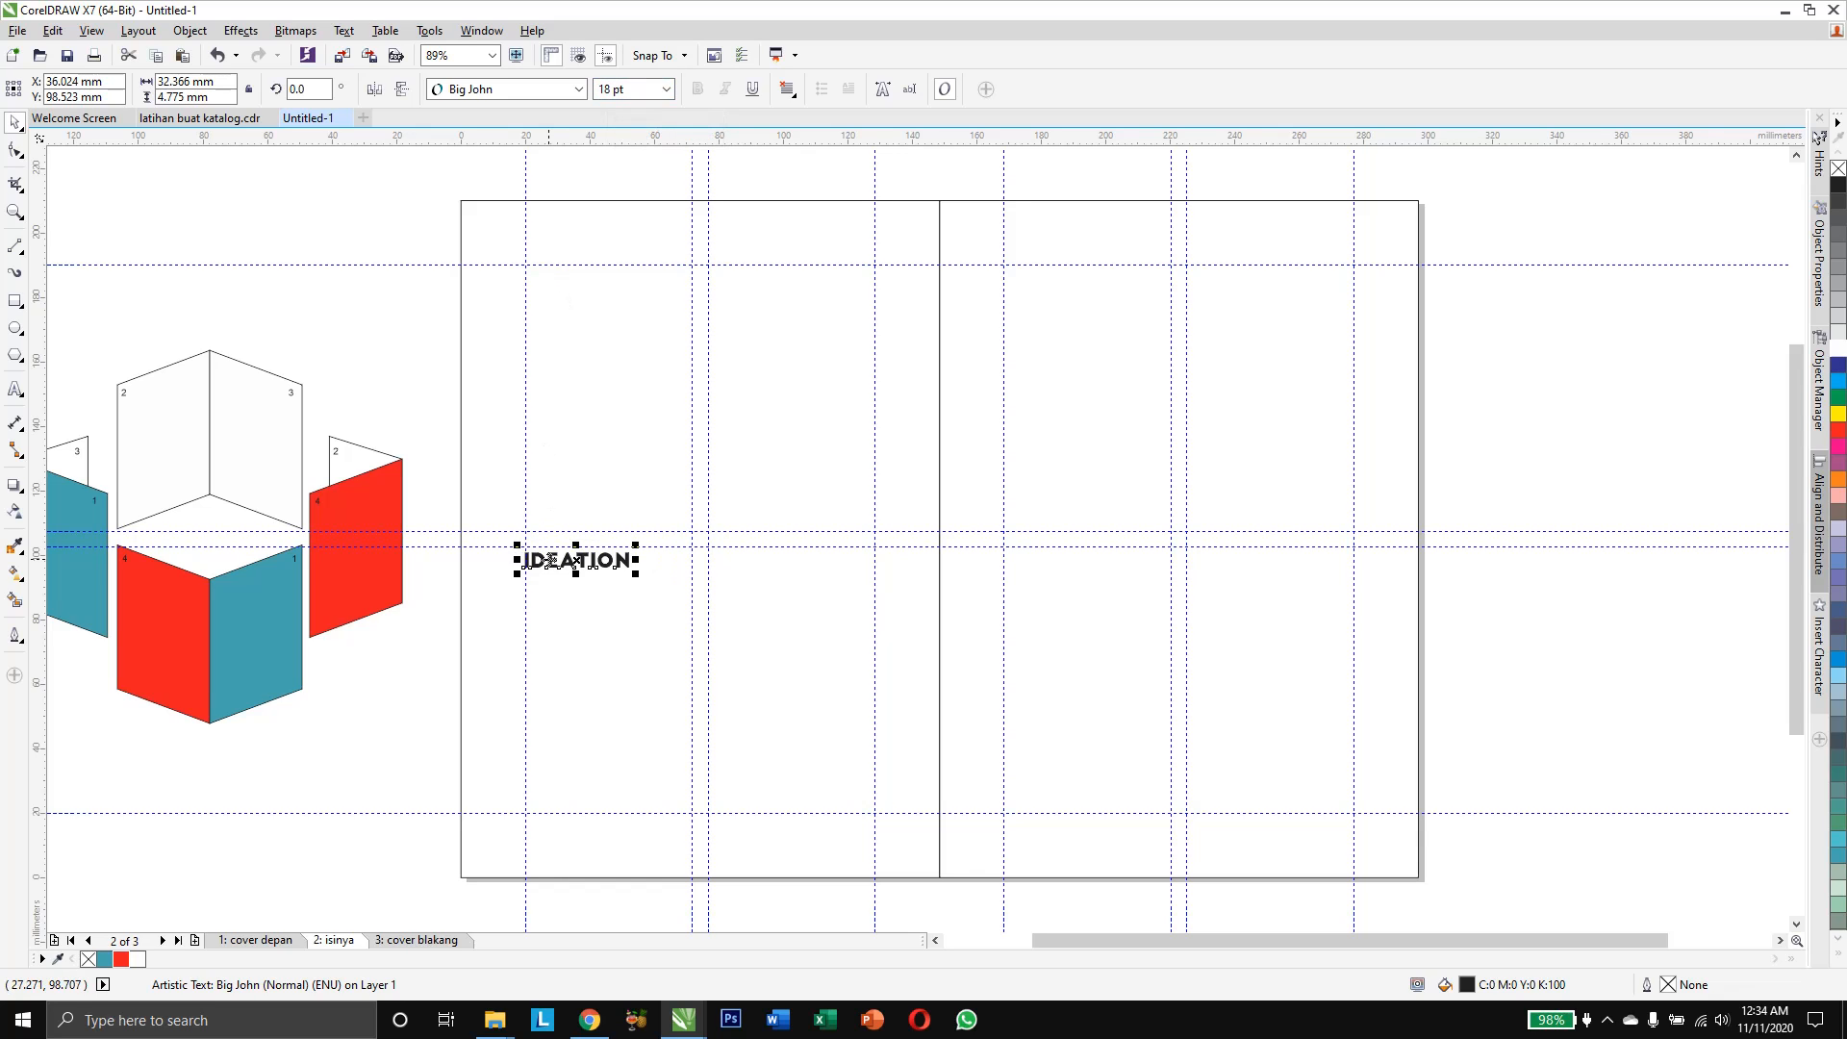
pyautogui.moveTo(552, 561); pyautogui.dragTo(553, 556)
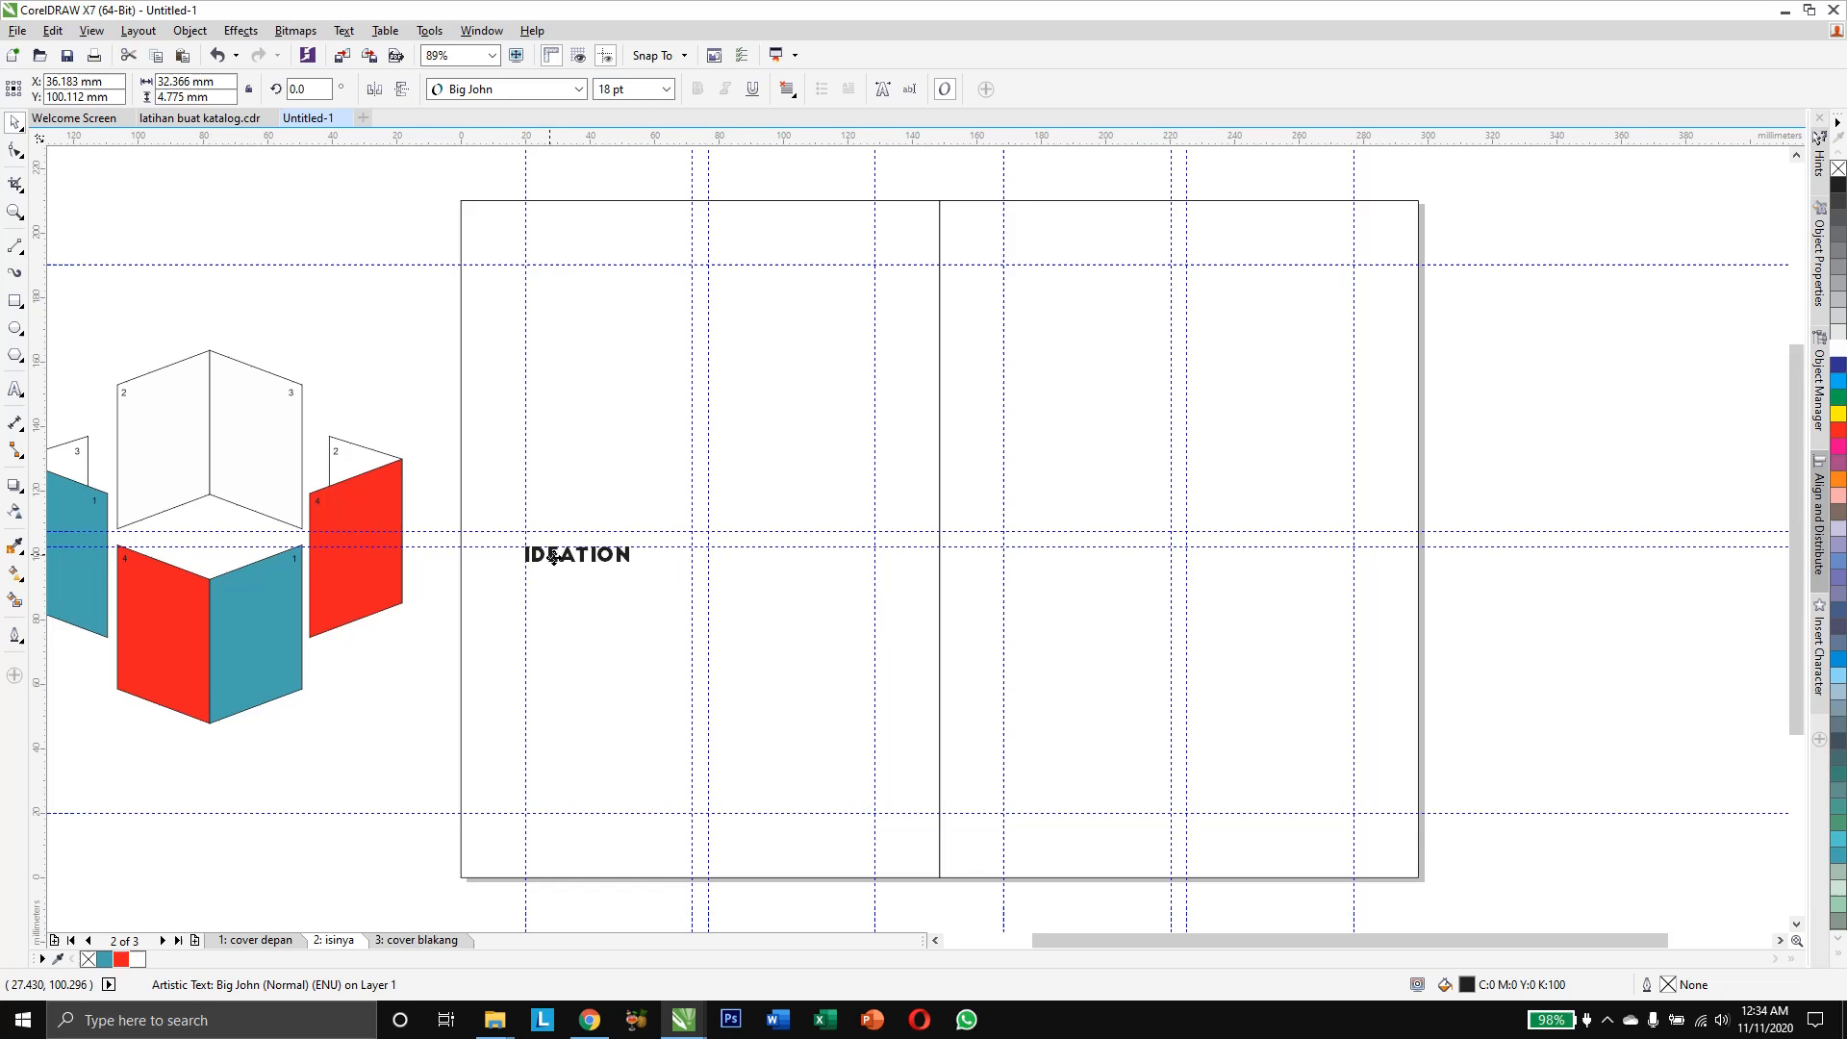
pyautogui.click(439, 630)
pyautogui.moveTo(561, 565); pyautogui.dragTo(623, 572)
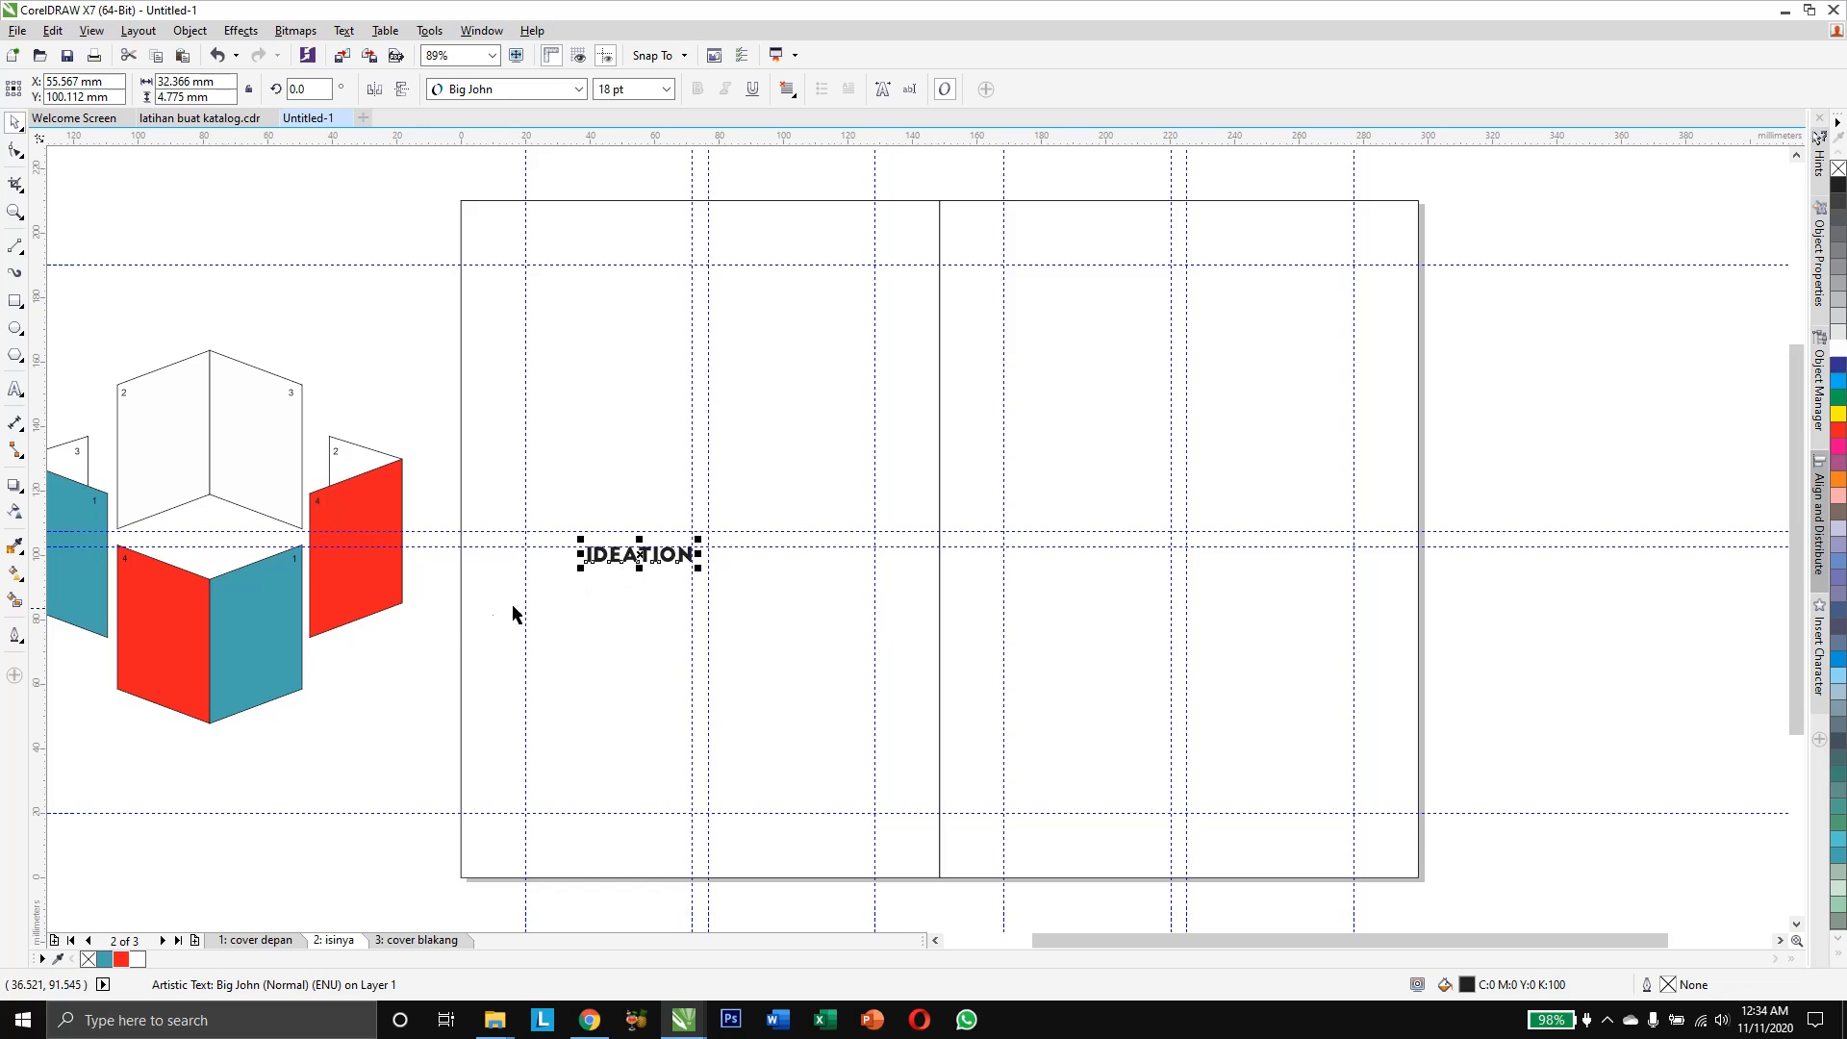
pyautogui.click(442, 616)
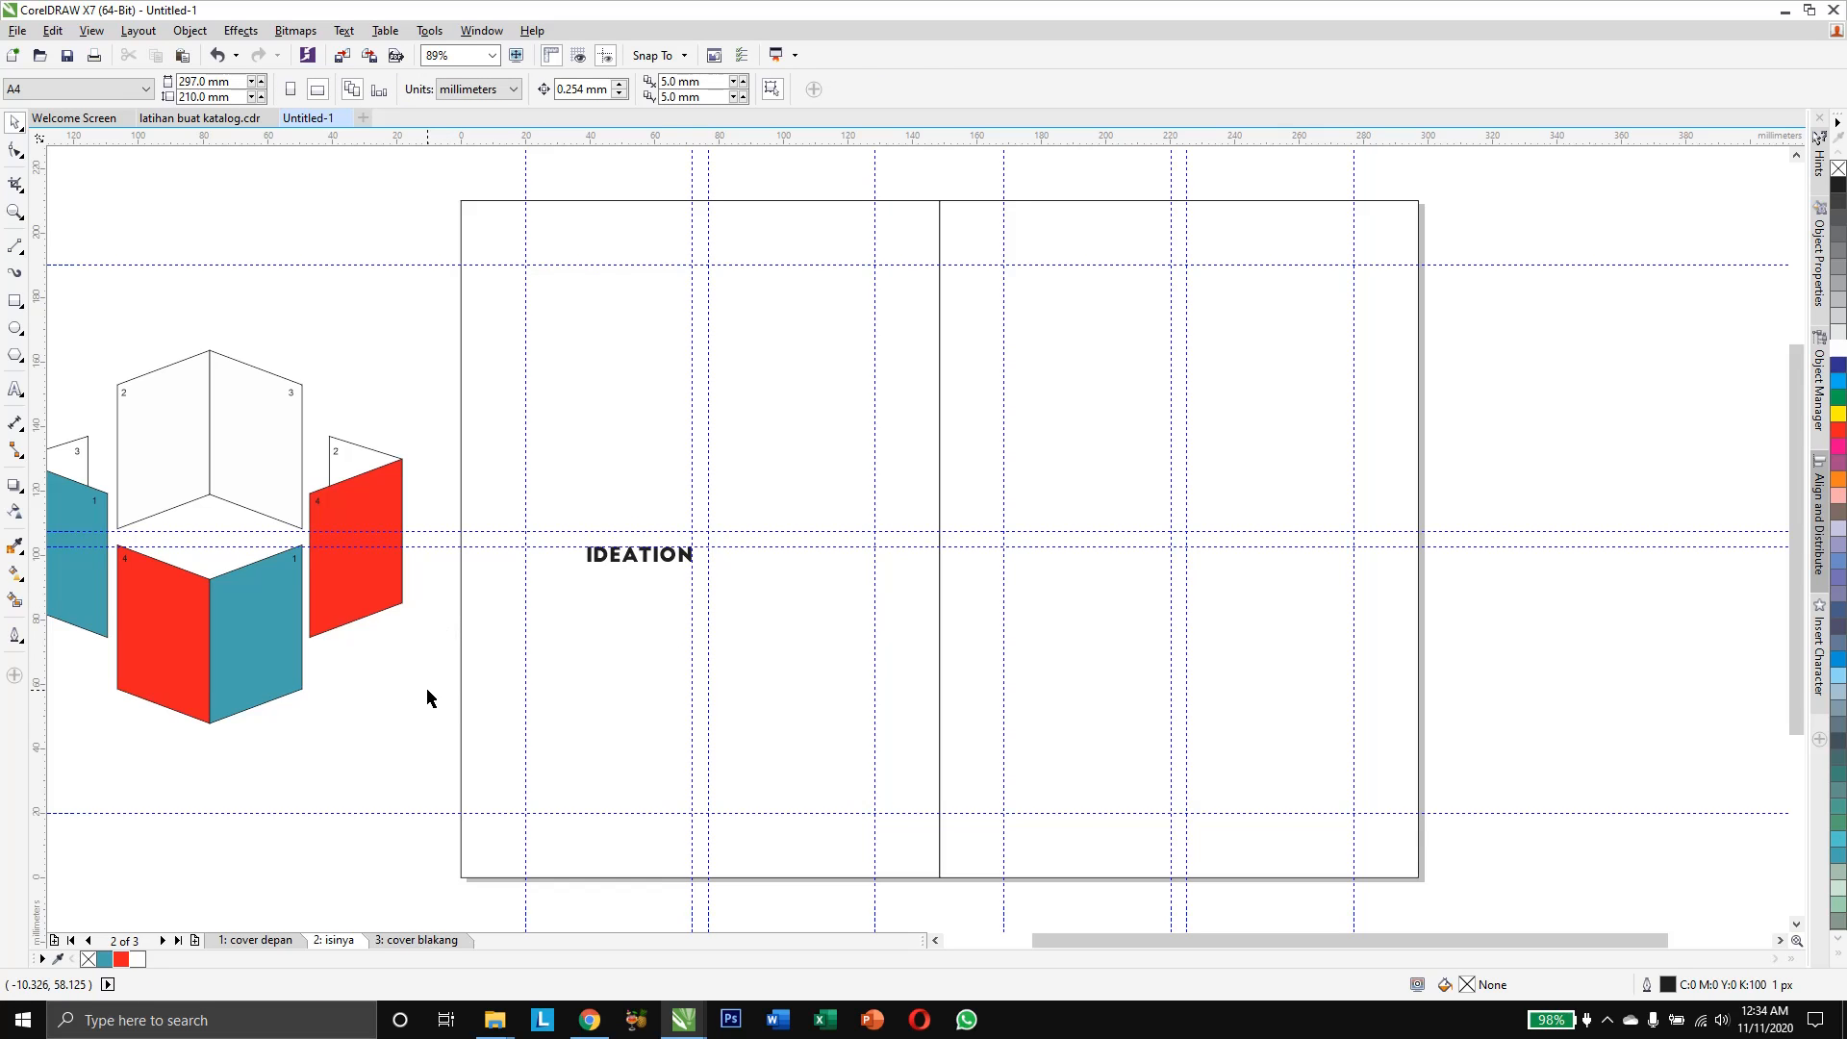
# Duplicate the IDEATION heading below and to its right, and change the copy's text to "PROBLEM"
pyautogui.click(634, 566)
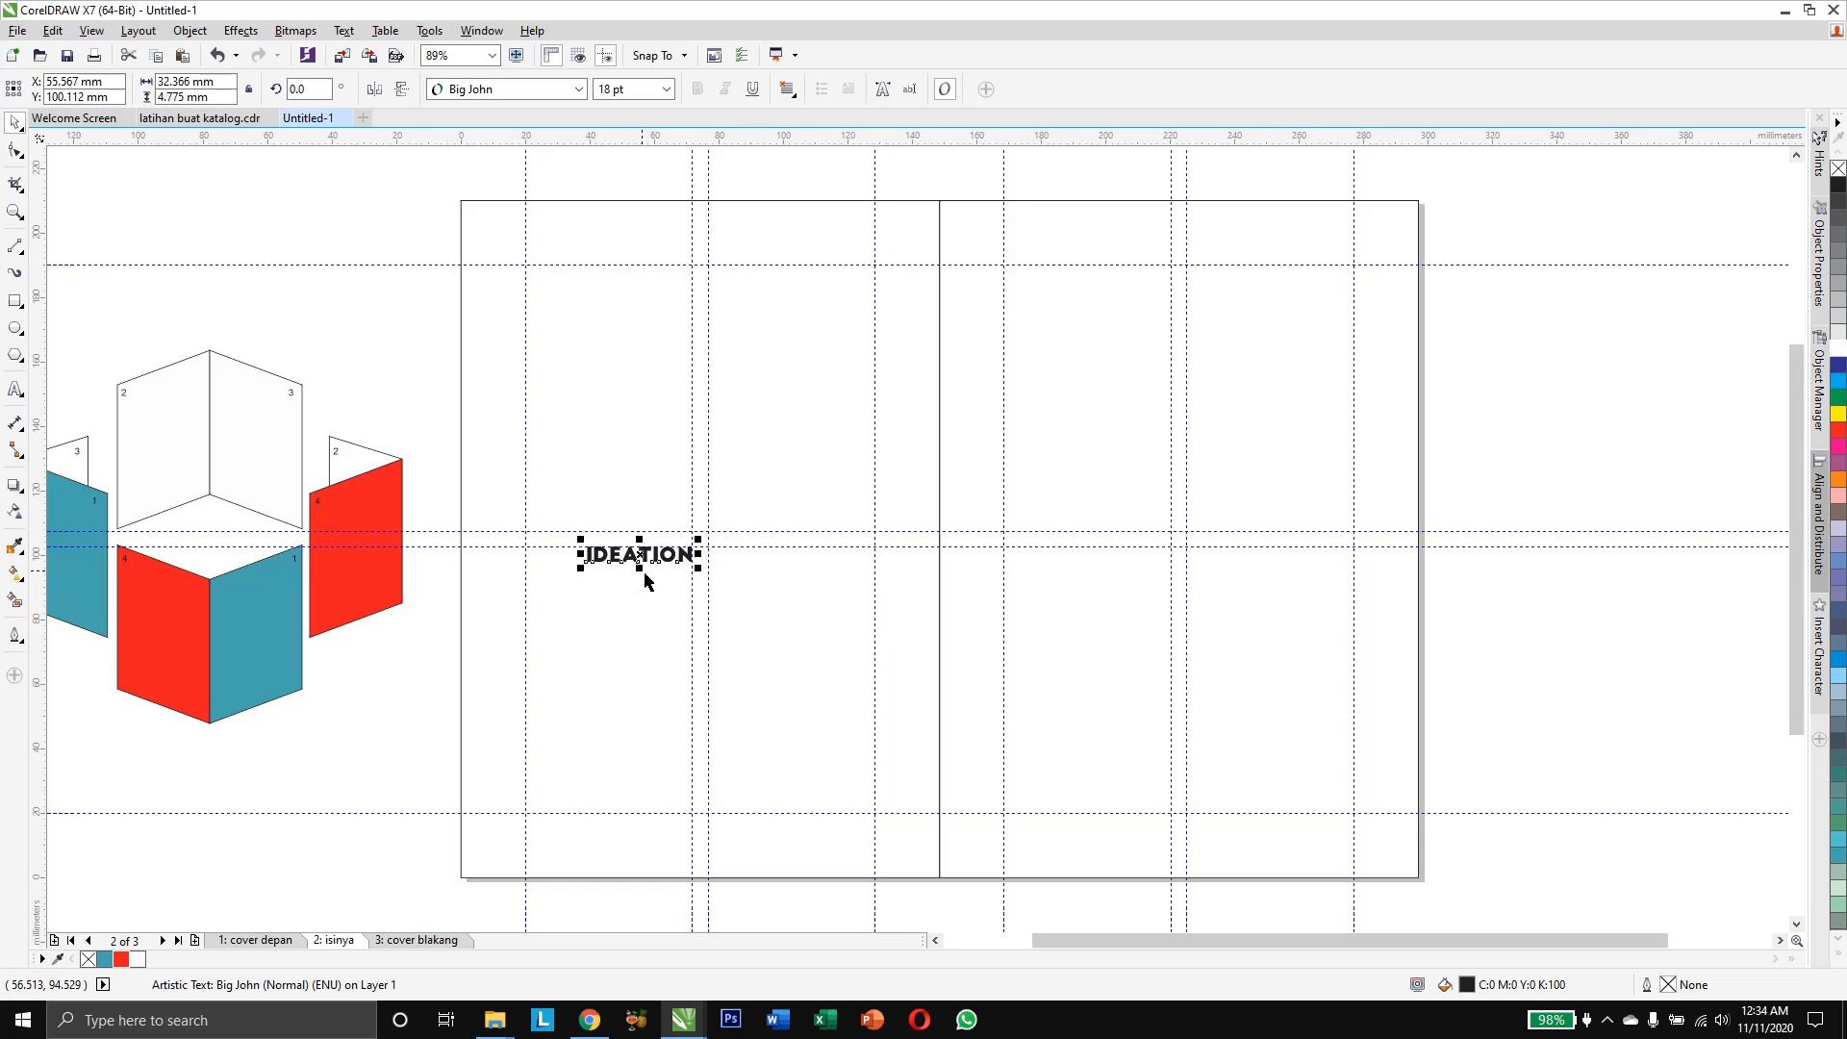
pyautogui.moveTo(641, 567); pyautogui.dragTo(821, 625)
pyautogui.rightClick(822, 626)
pyautogui.doubleClick(815, 626)
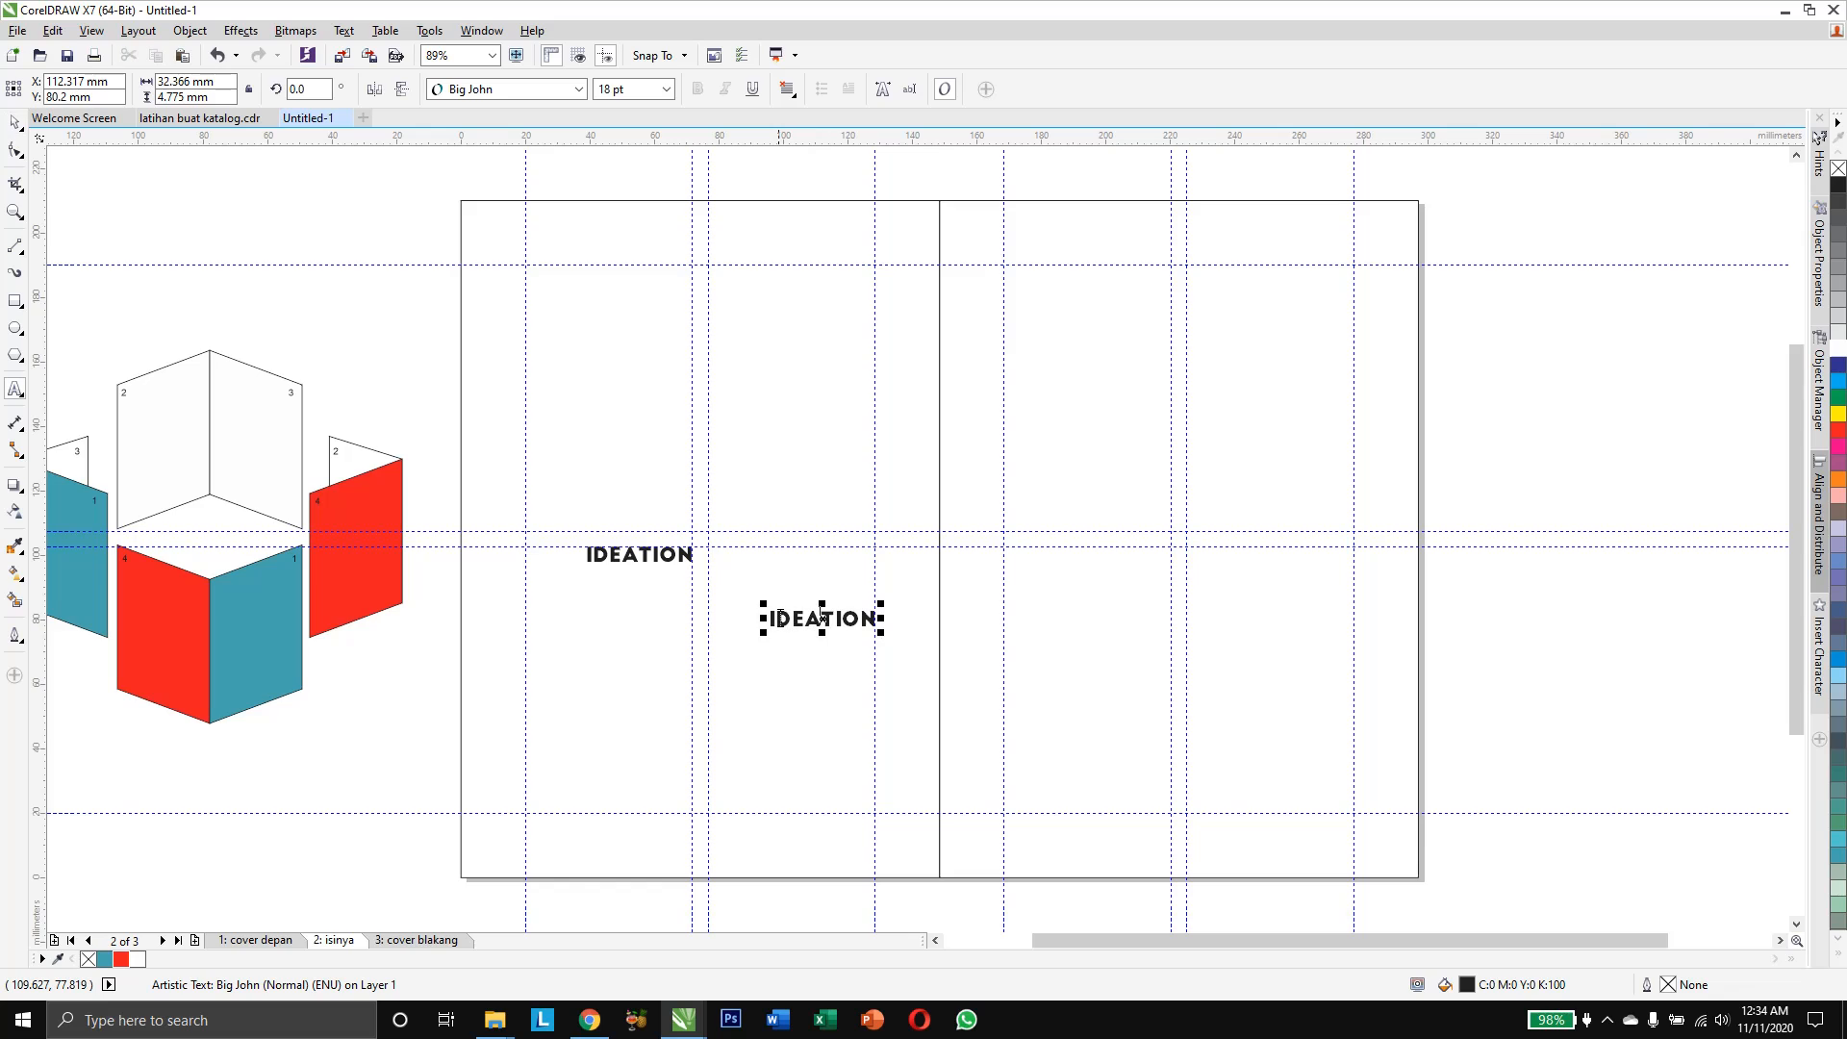
pyautogui.hotkey('ctrl', 'a')
pyautogui.write('PROBLEM')
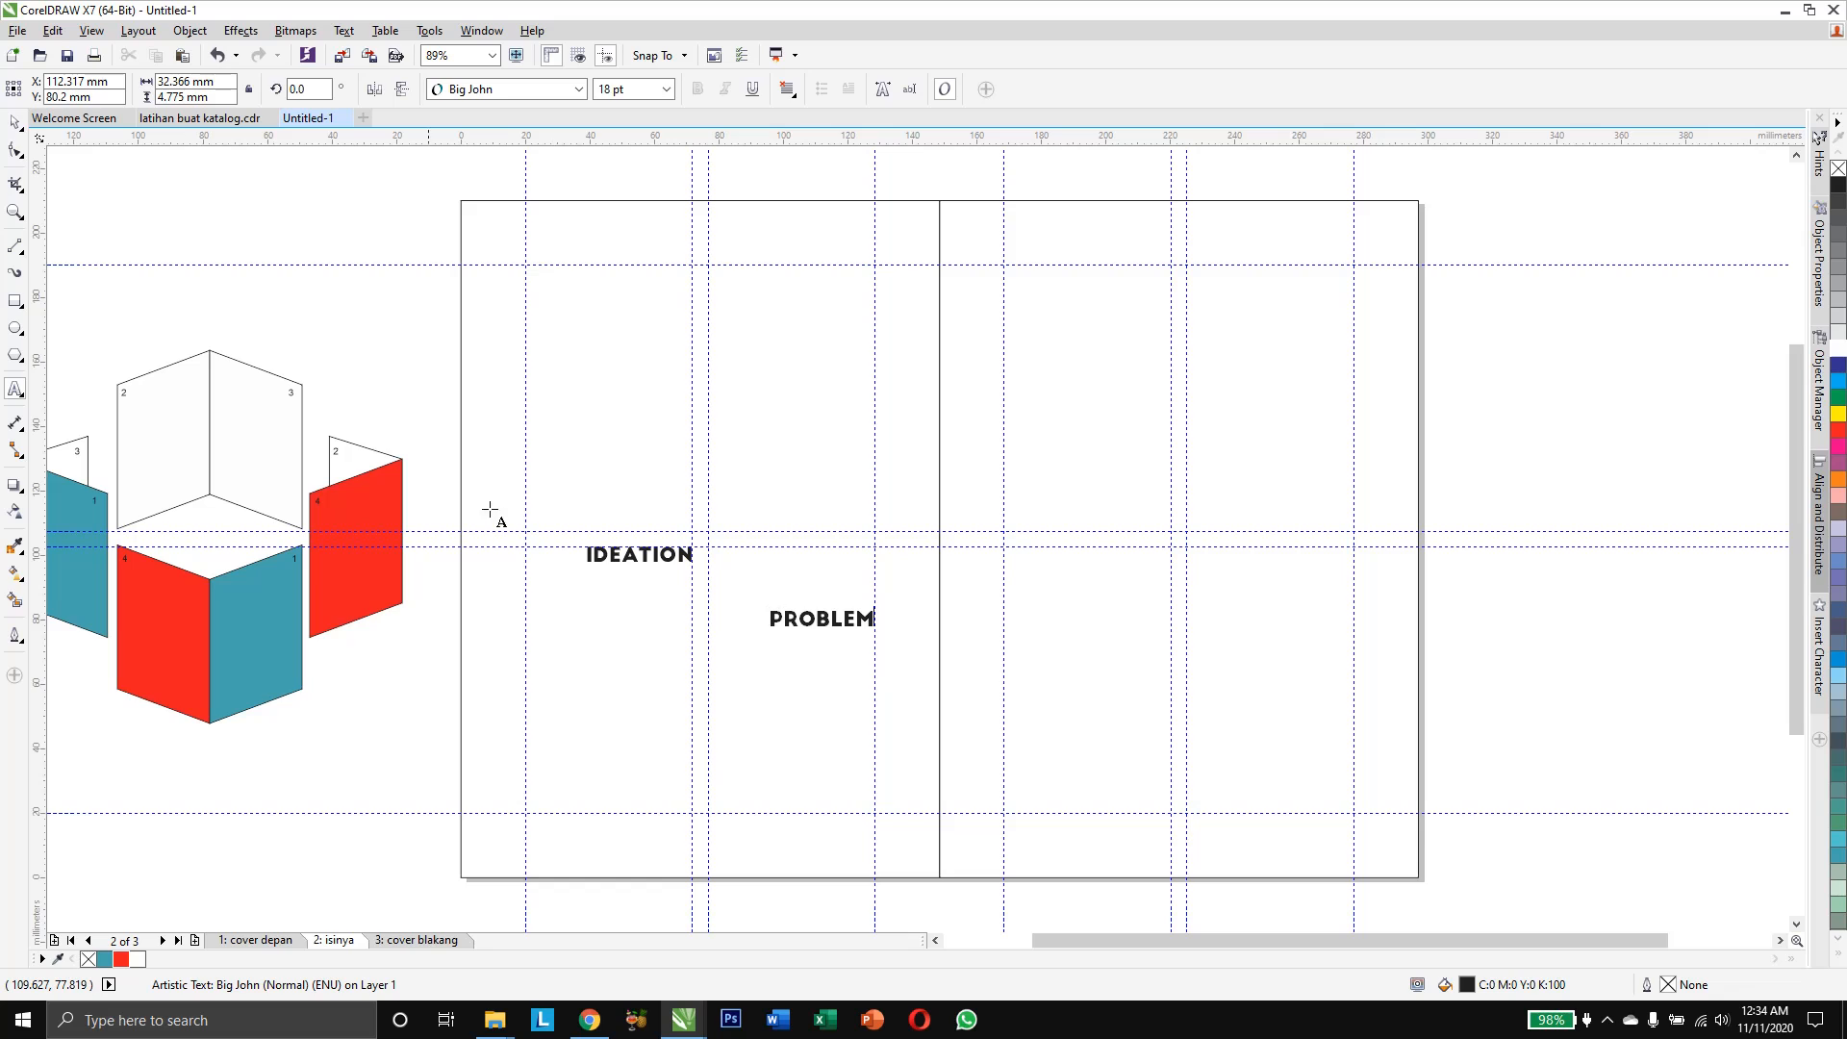
pyautogui.hotkey('ctrl', 'space')
# Move the PROBLEM heading level with IDEATION, starting at the second column's left guide
pyautogui.click(318, 330)
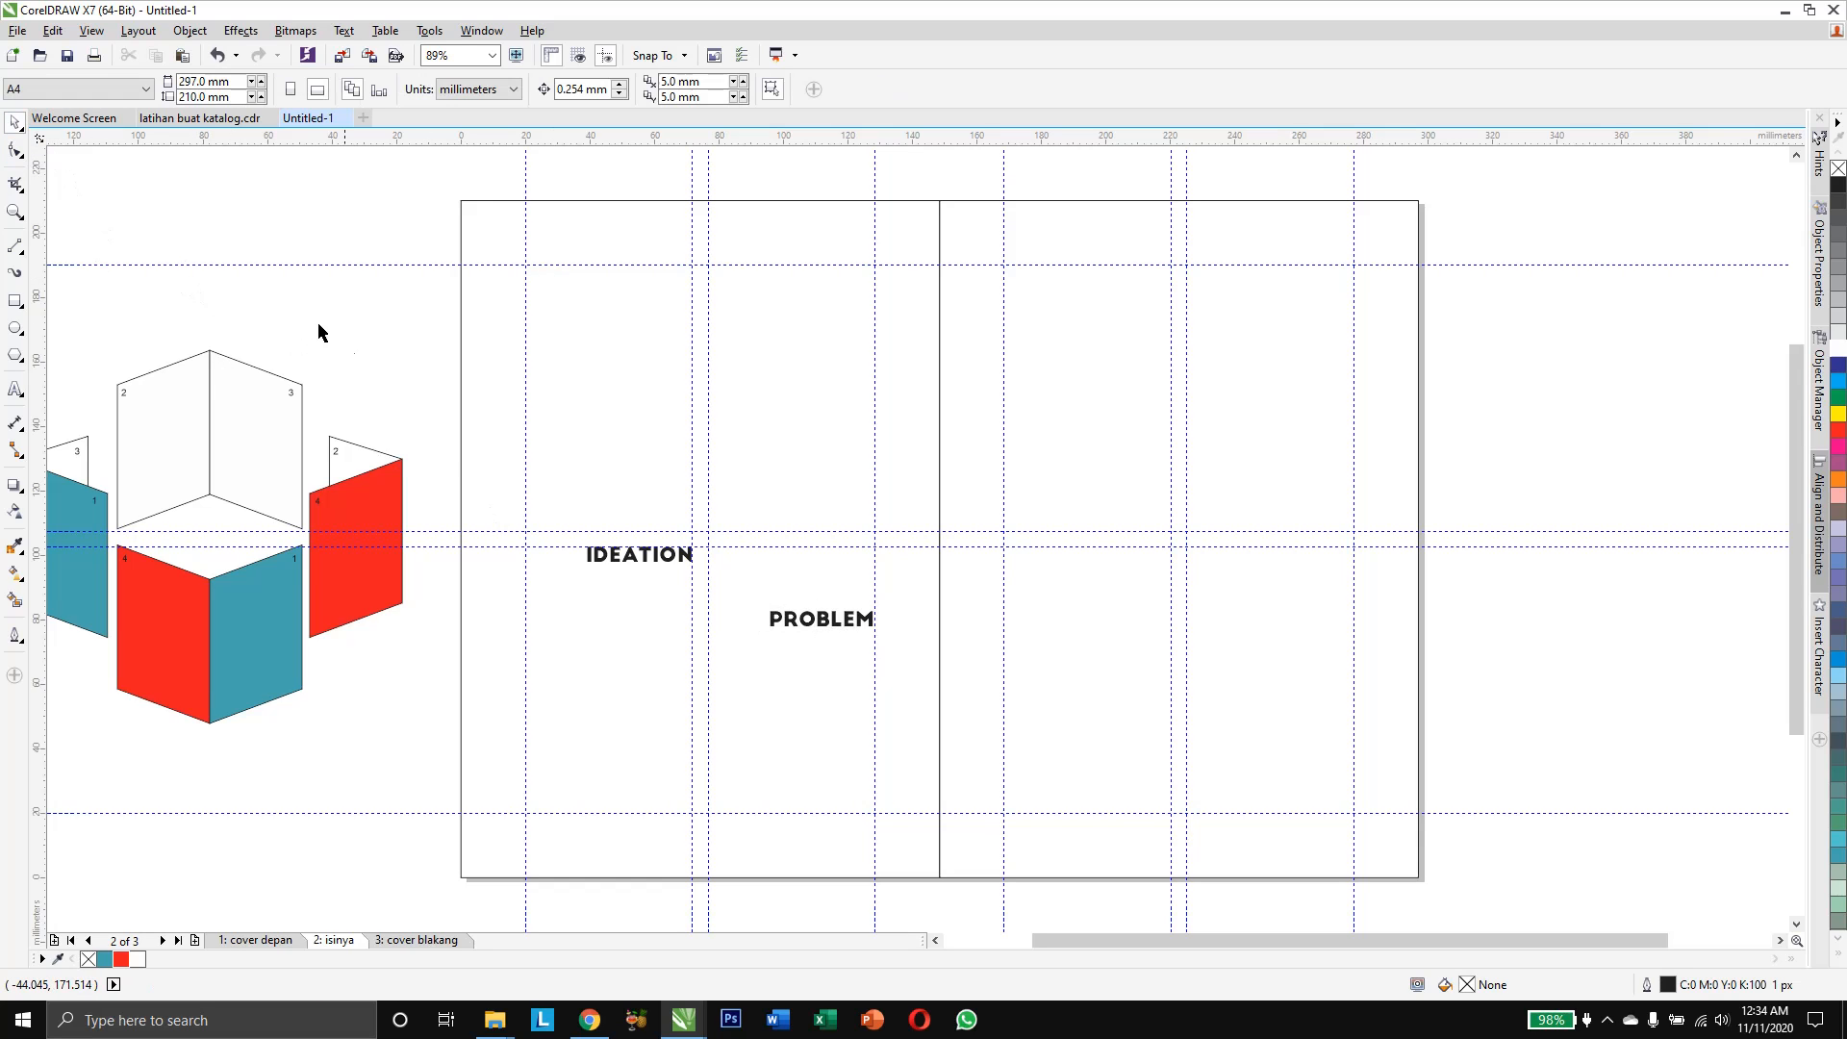
pyautogui.moveTo(787, 626); pyautogui.dragTo(732, 564)
pyautogui.click(424, 614)
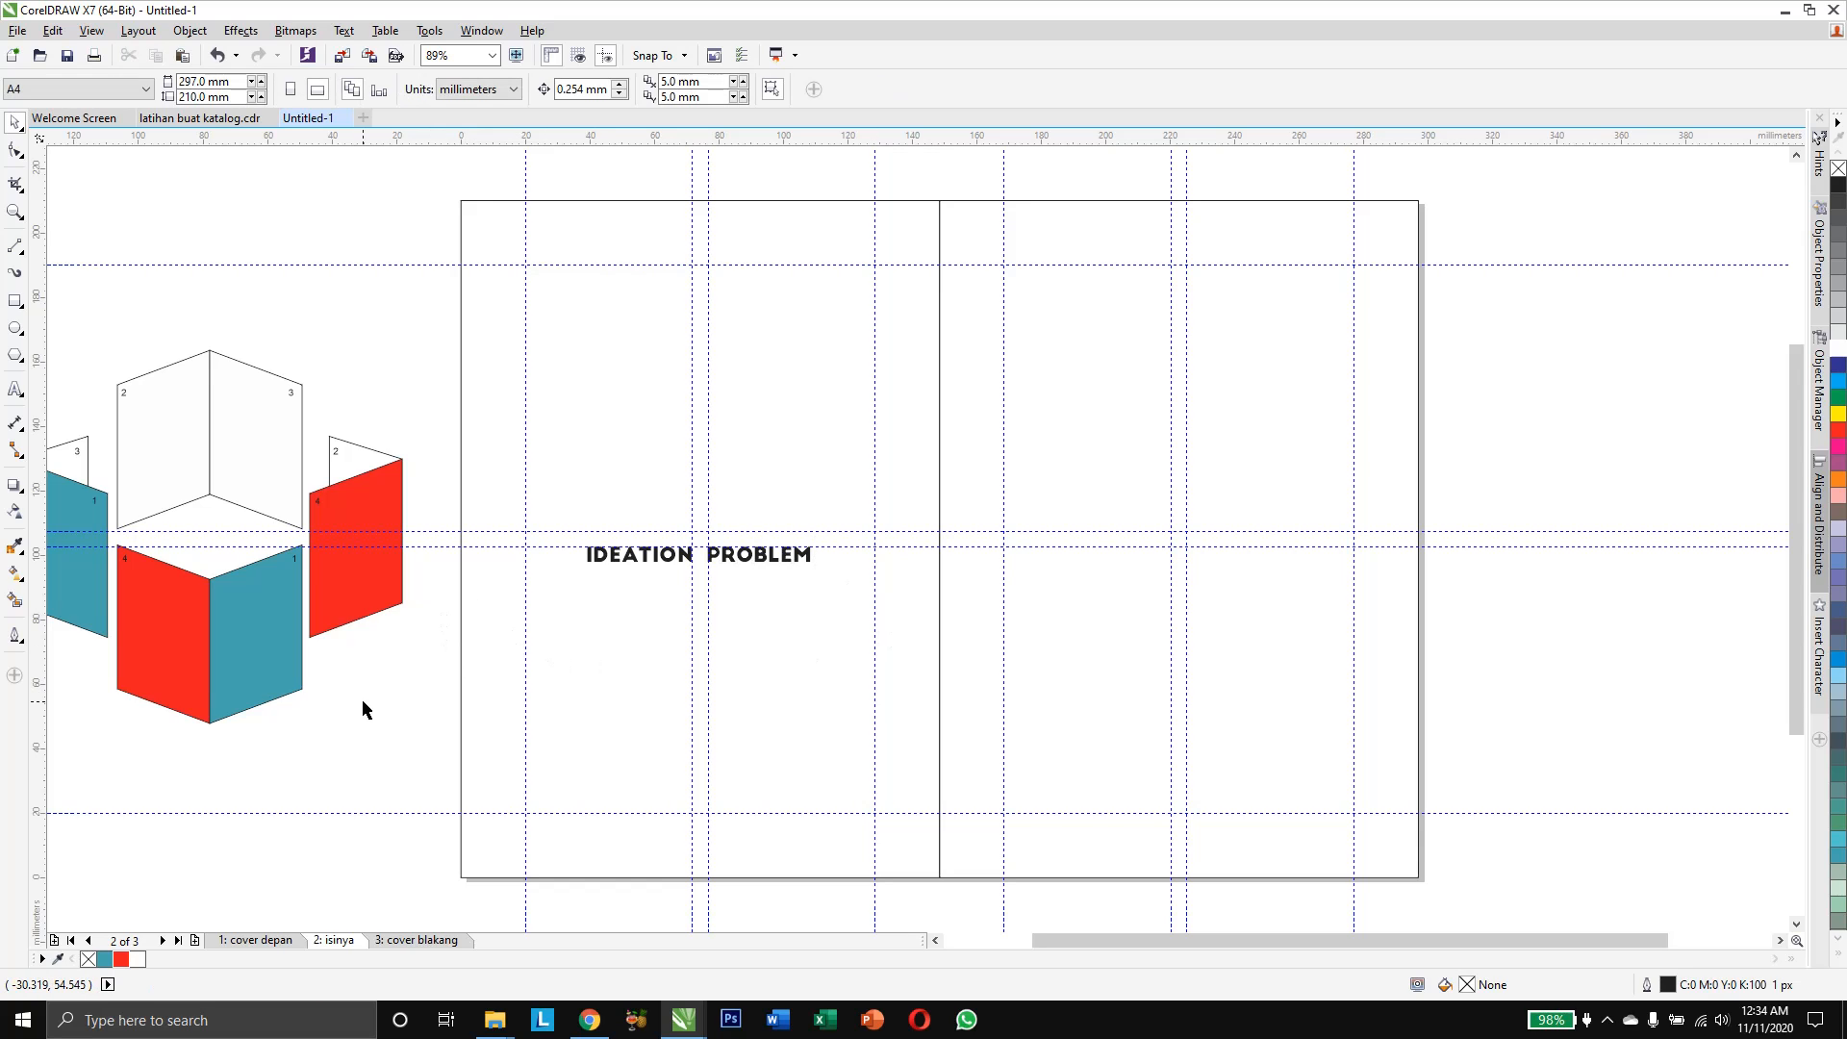
# Check the cover page's colours, then fill the IDEATION heading with the teal document colour and the PROBLEM heading with the red one
pyautogui.click(256, 940)
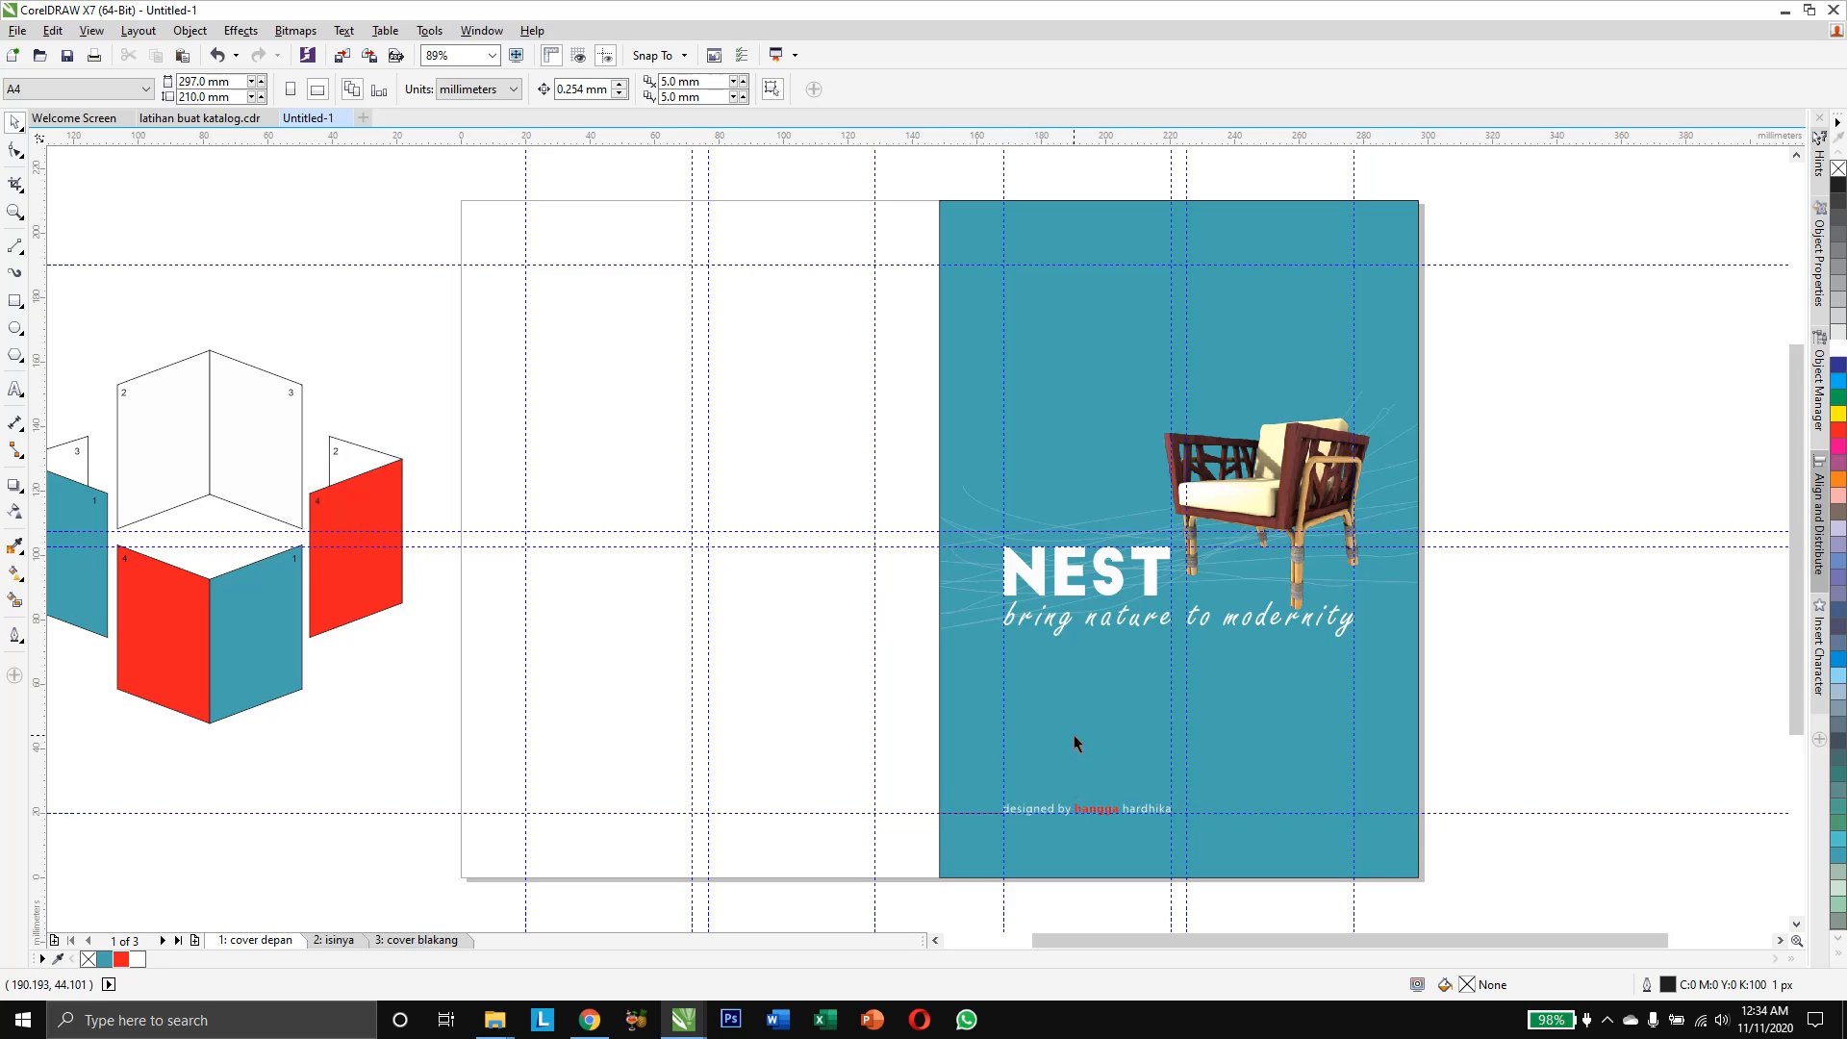
pyautogui.click(332, 940)
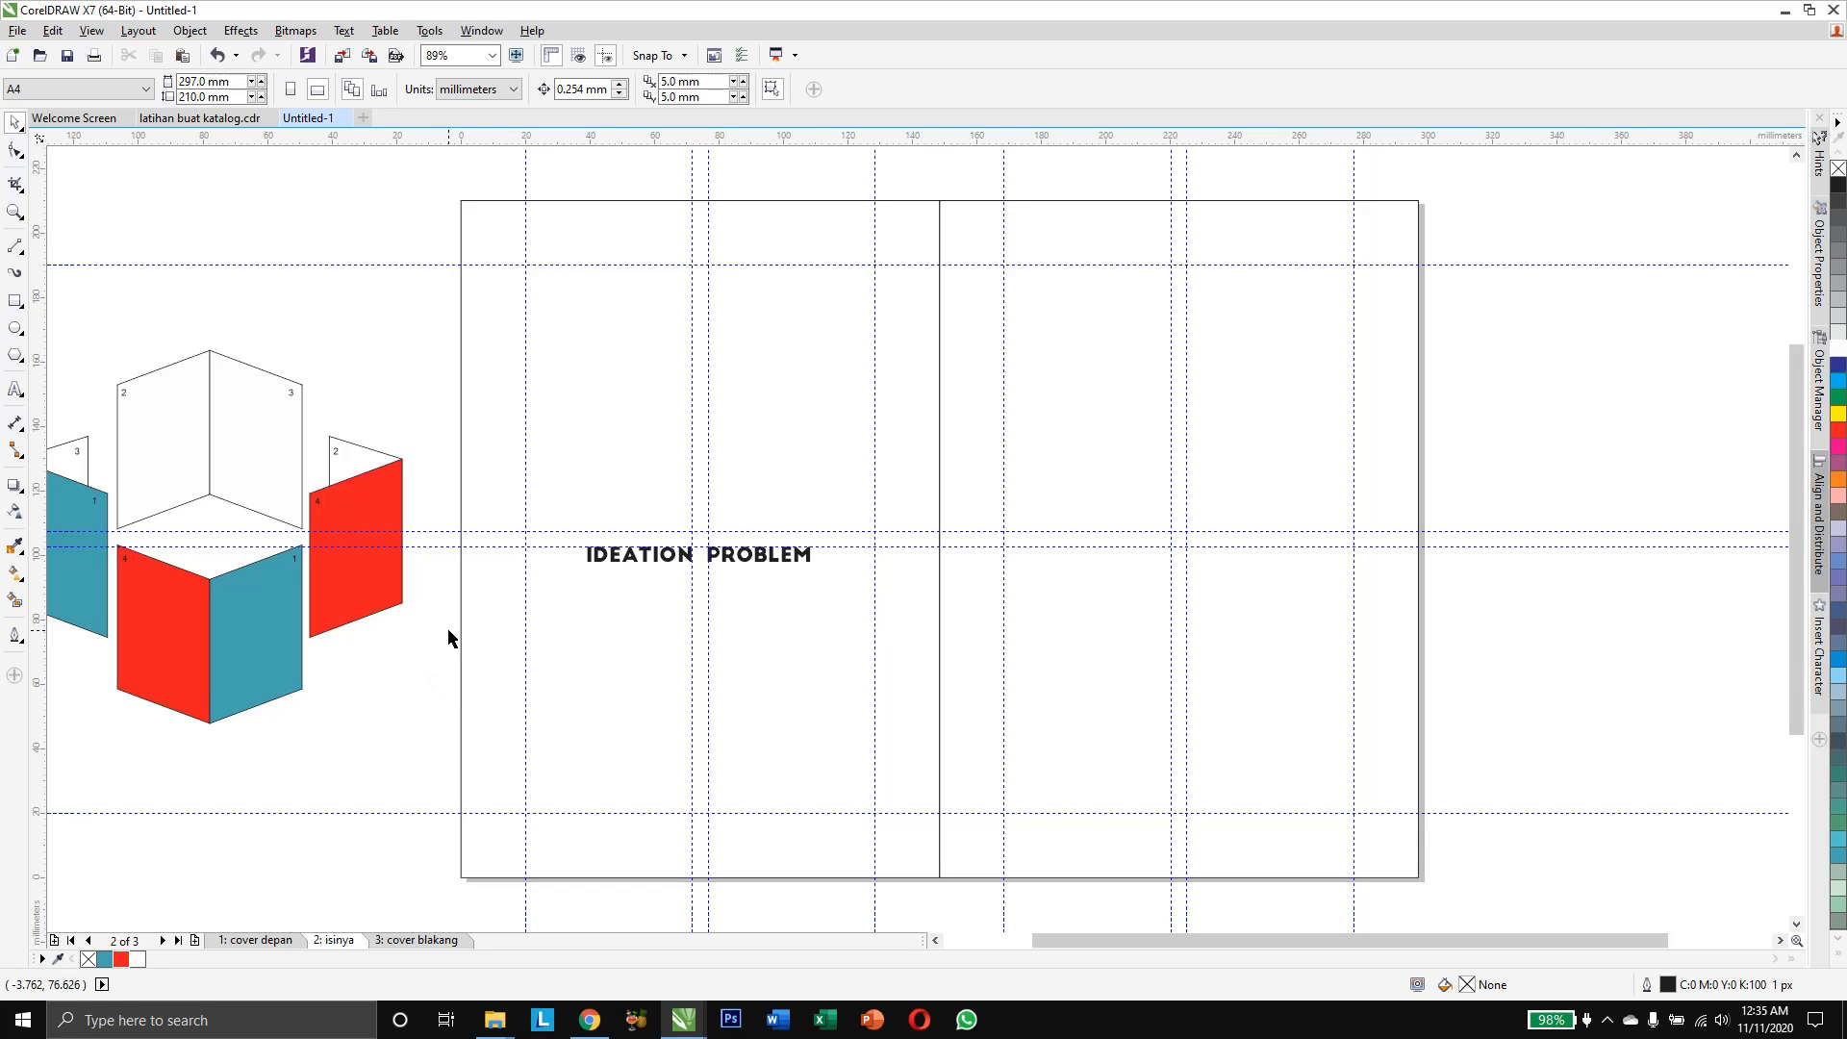
pyautogui.click(619, 566)
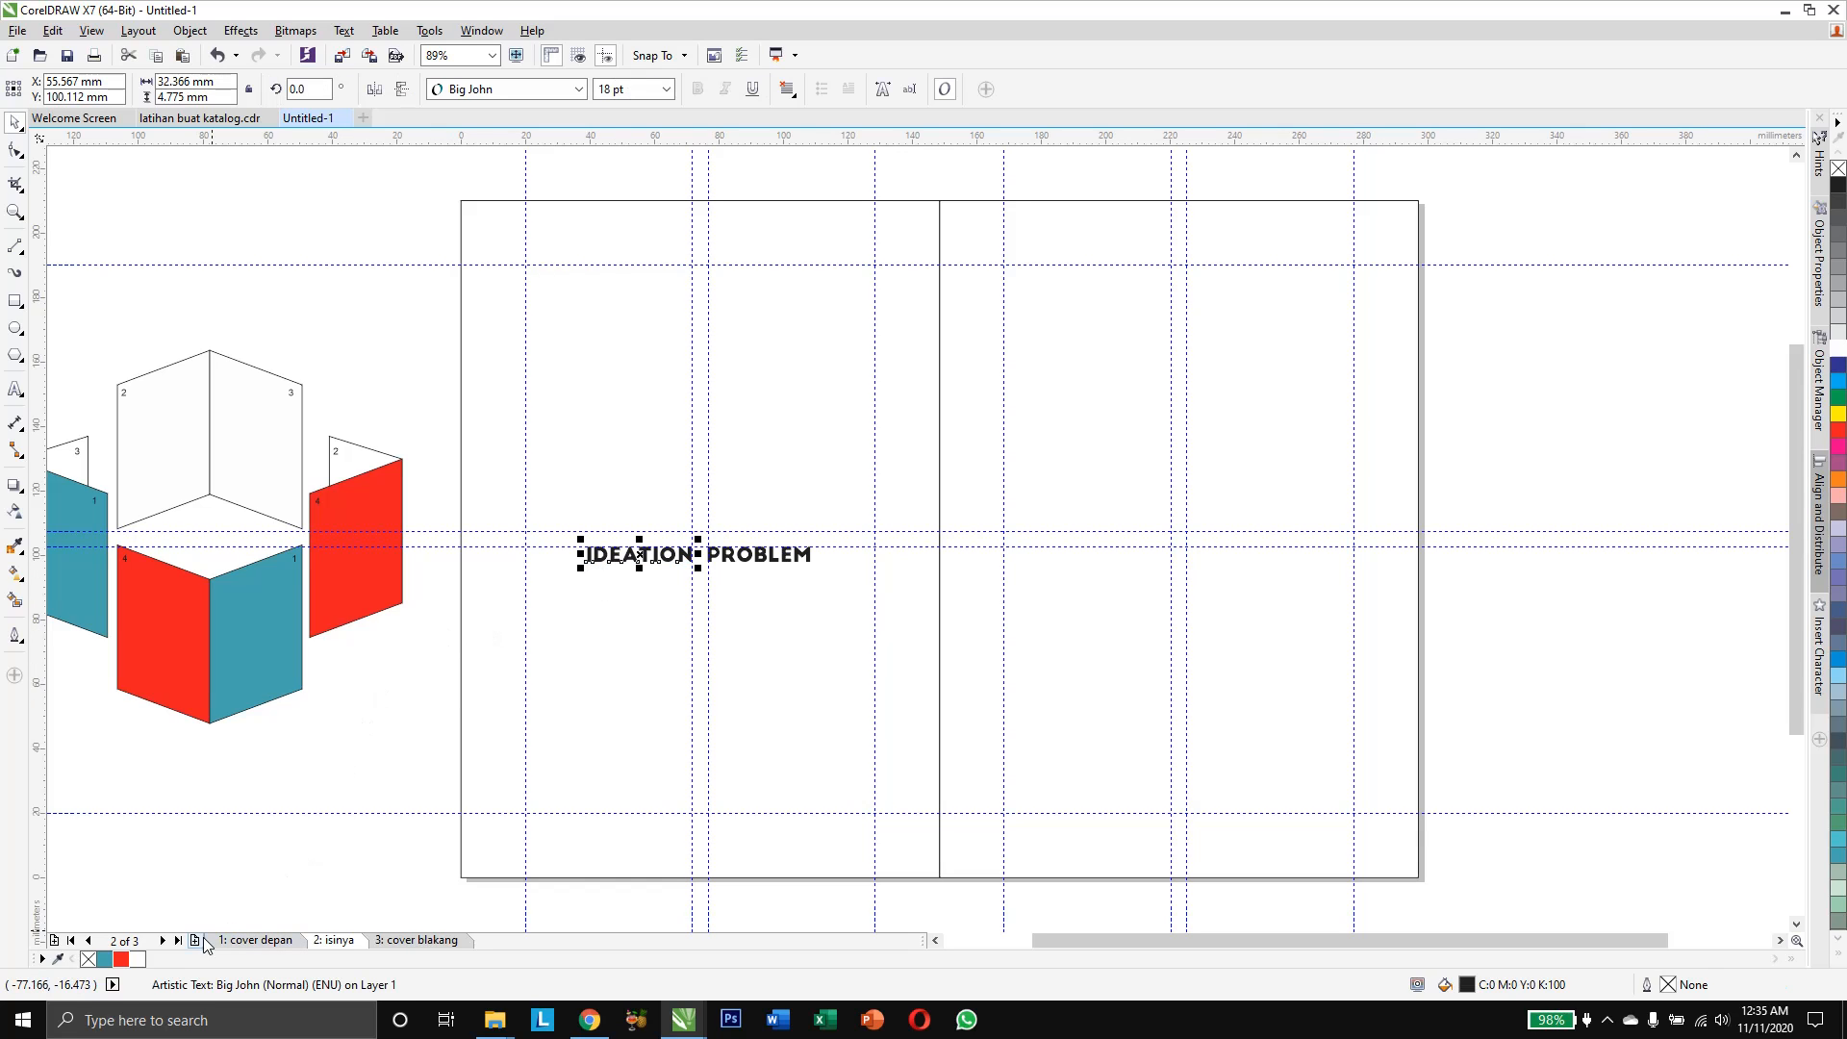
pyautogui.click(106, 960)
pyautogui.click(461, 736)
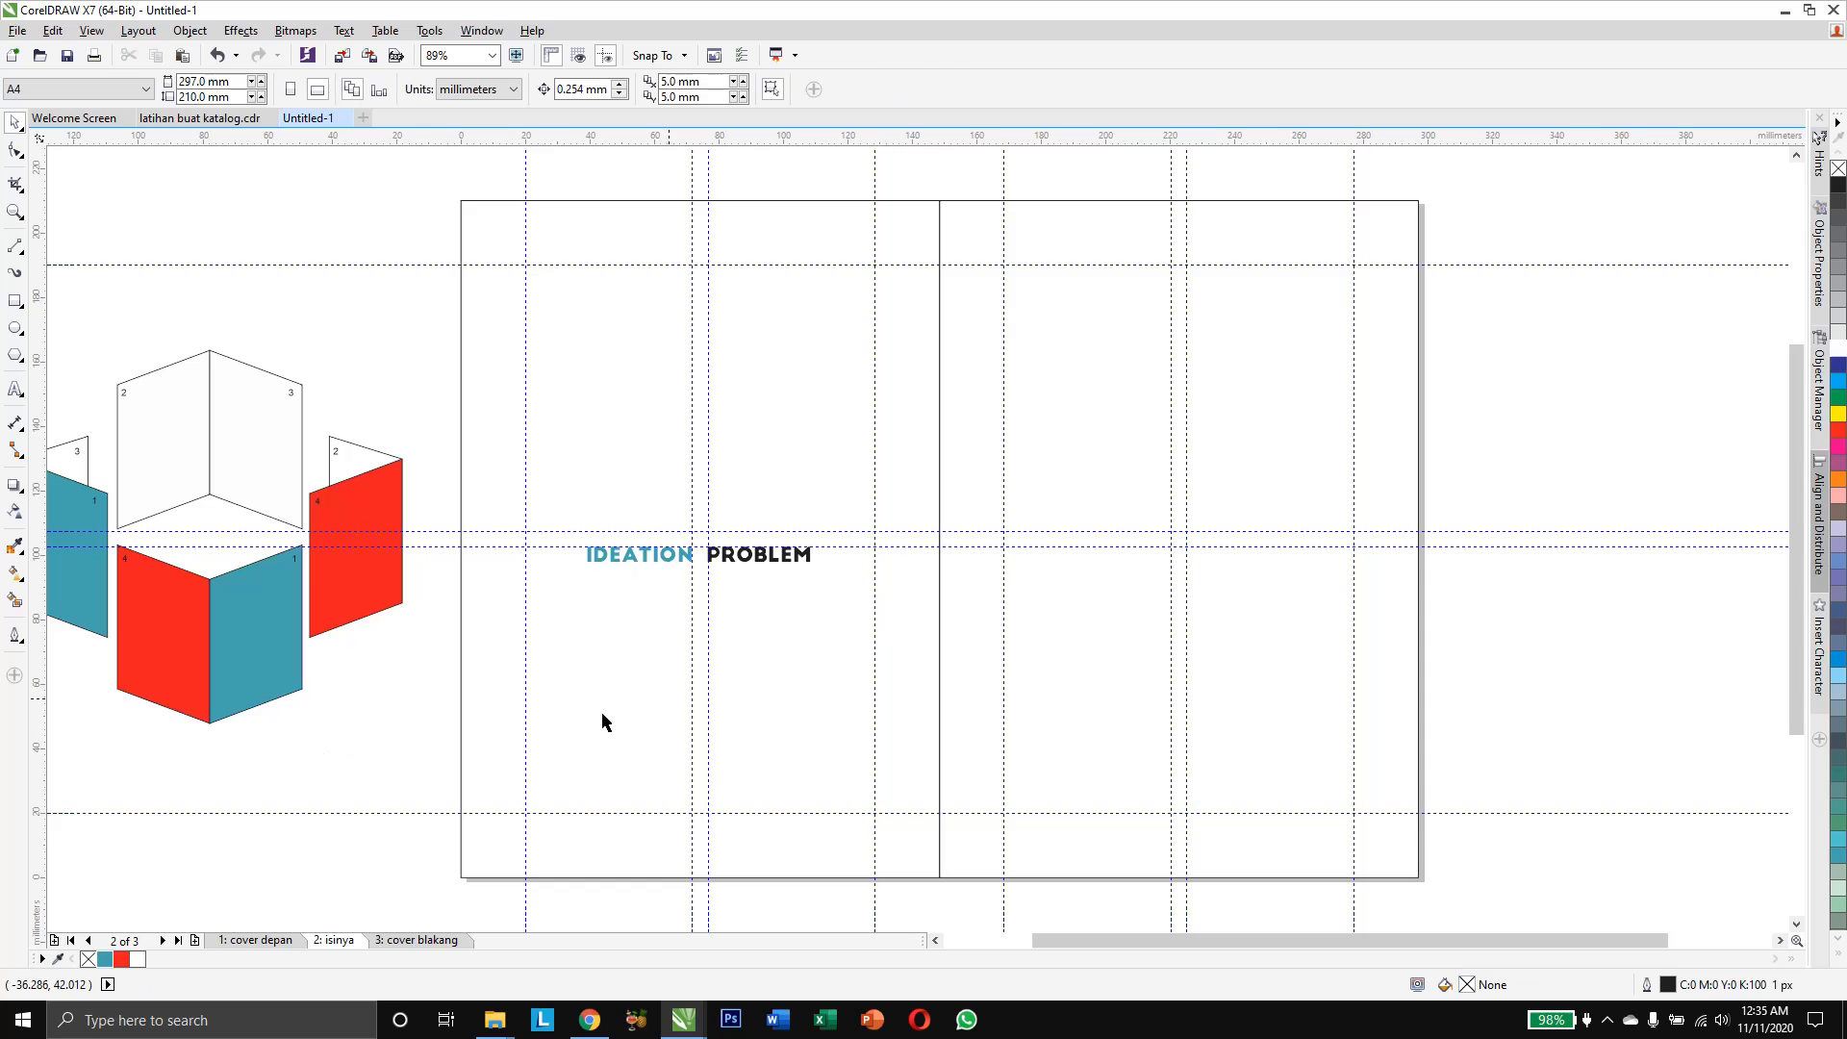
pyautogui.click(760, 563)
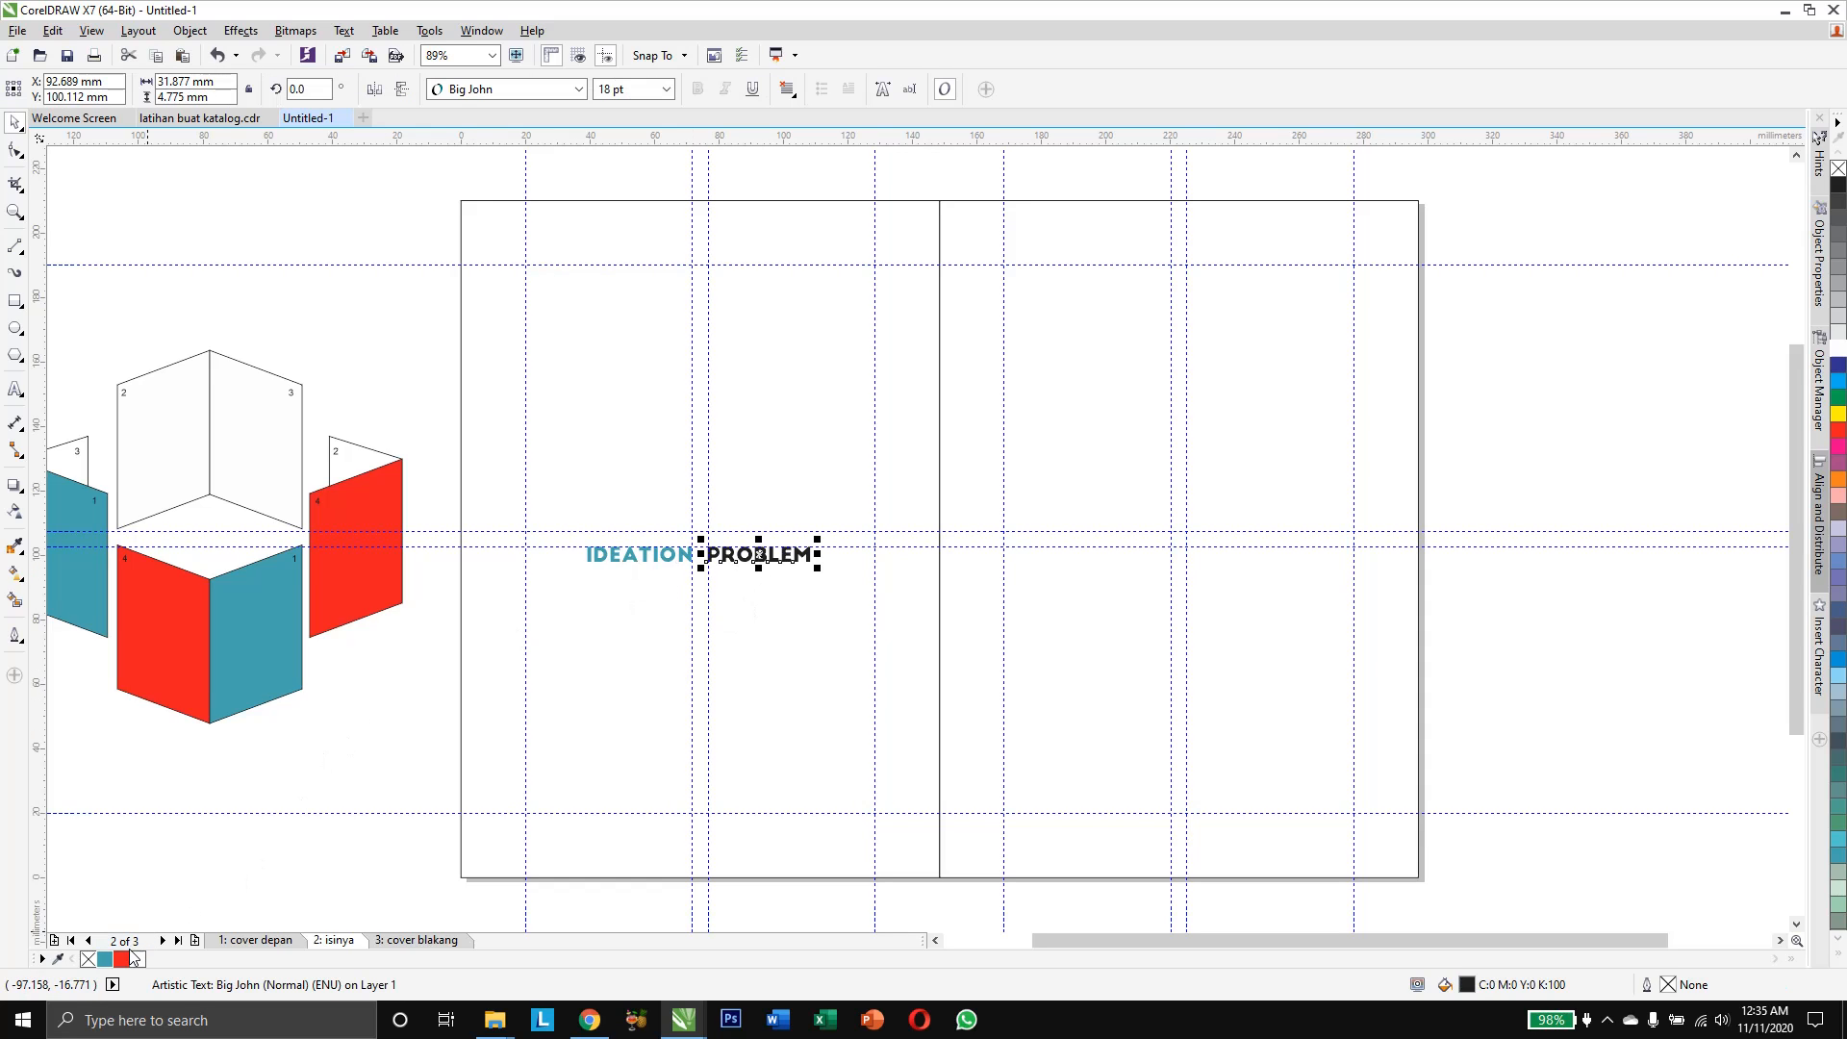
pyautogui.click(121, 959)
pyautogui.click(584, 679)
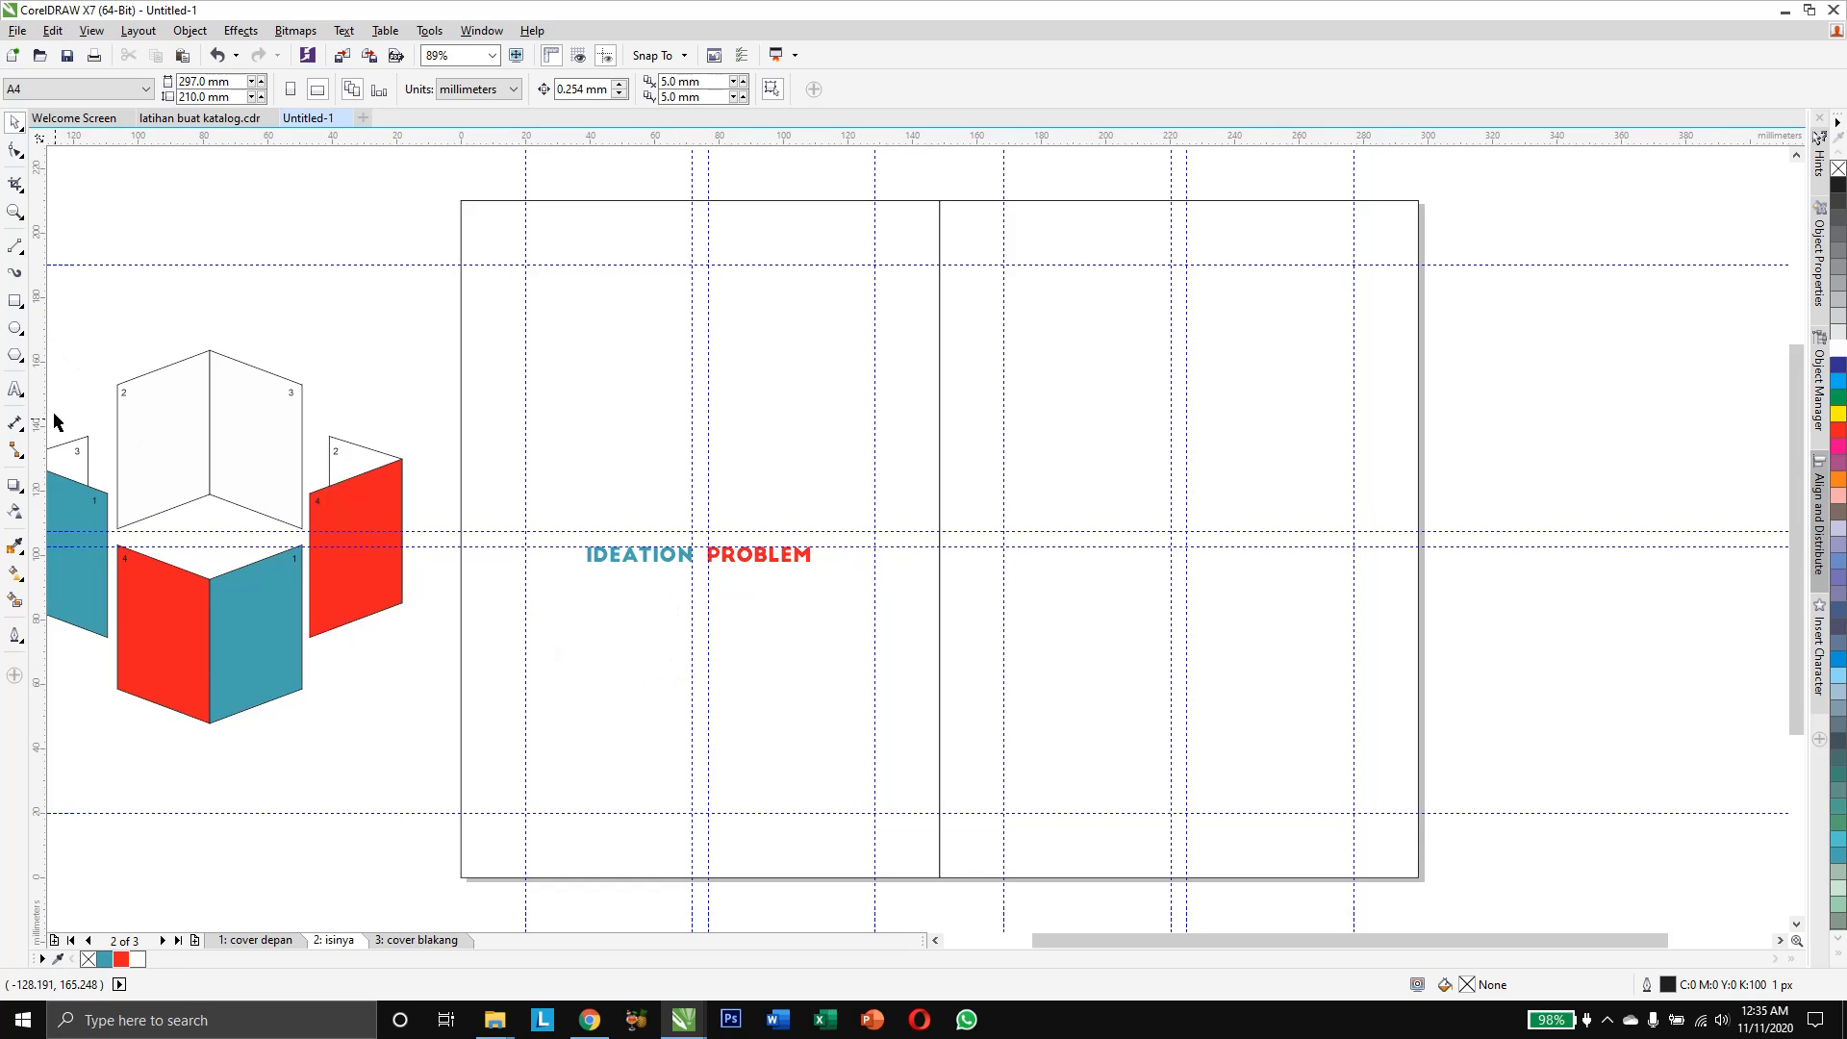
# Draw a paragraph text frame below the IDEATION heading and stretch it to the column and bottom guides, about 52 by 67 mm
pyautogui.click(15, 389)
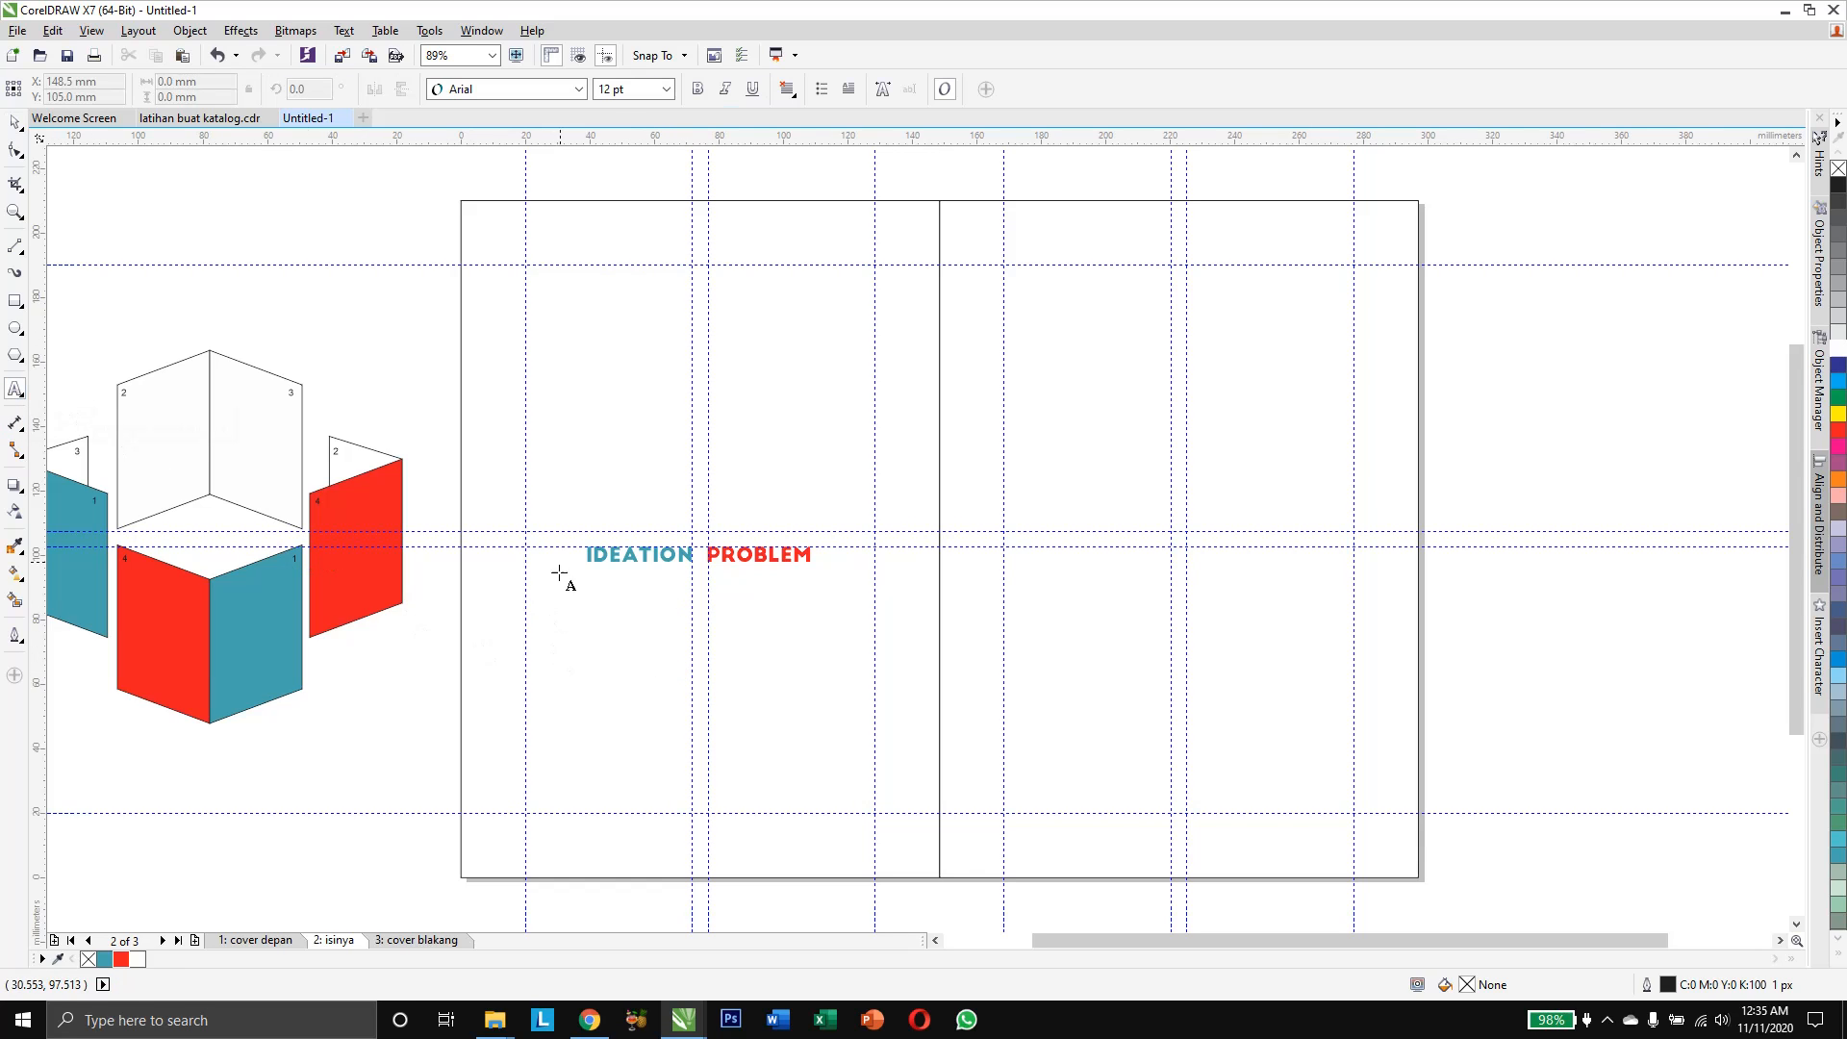
pyautogui.moveTo(551, 598); pyautogui.dragTo(667, 776)
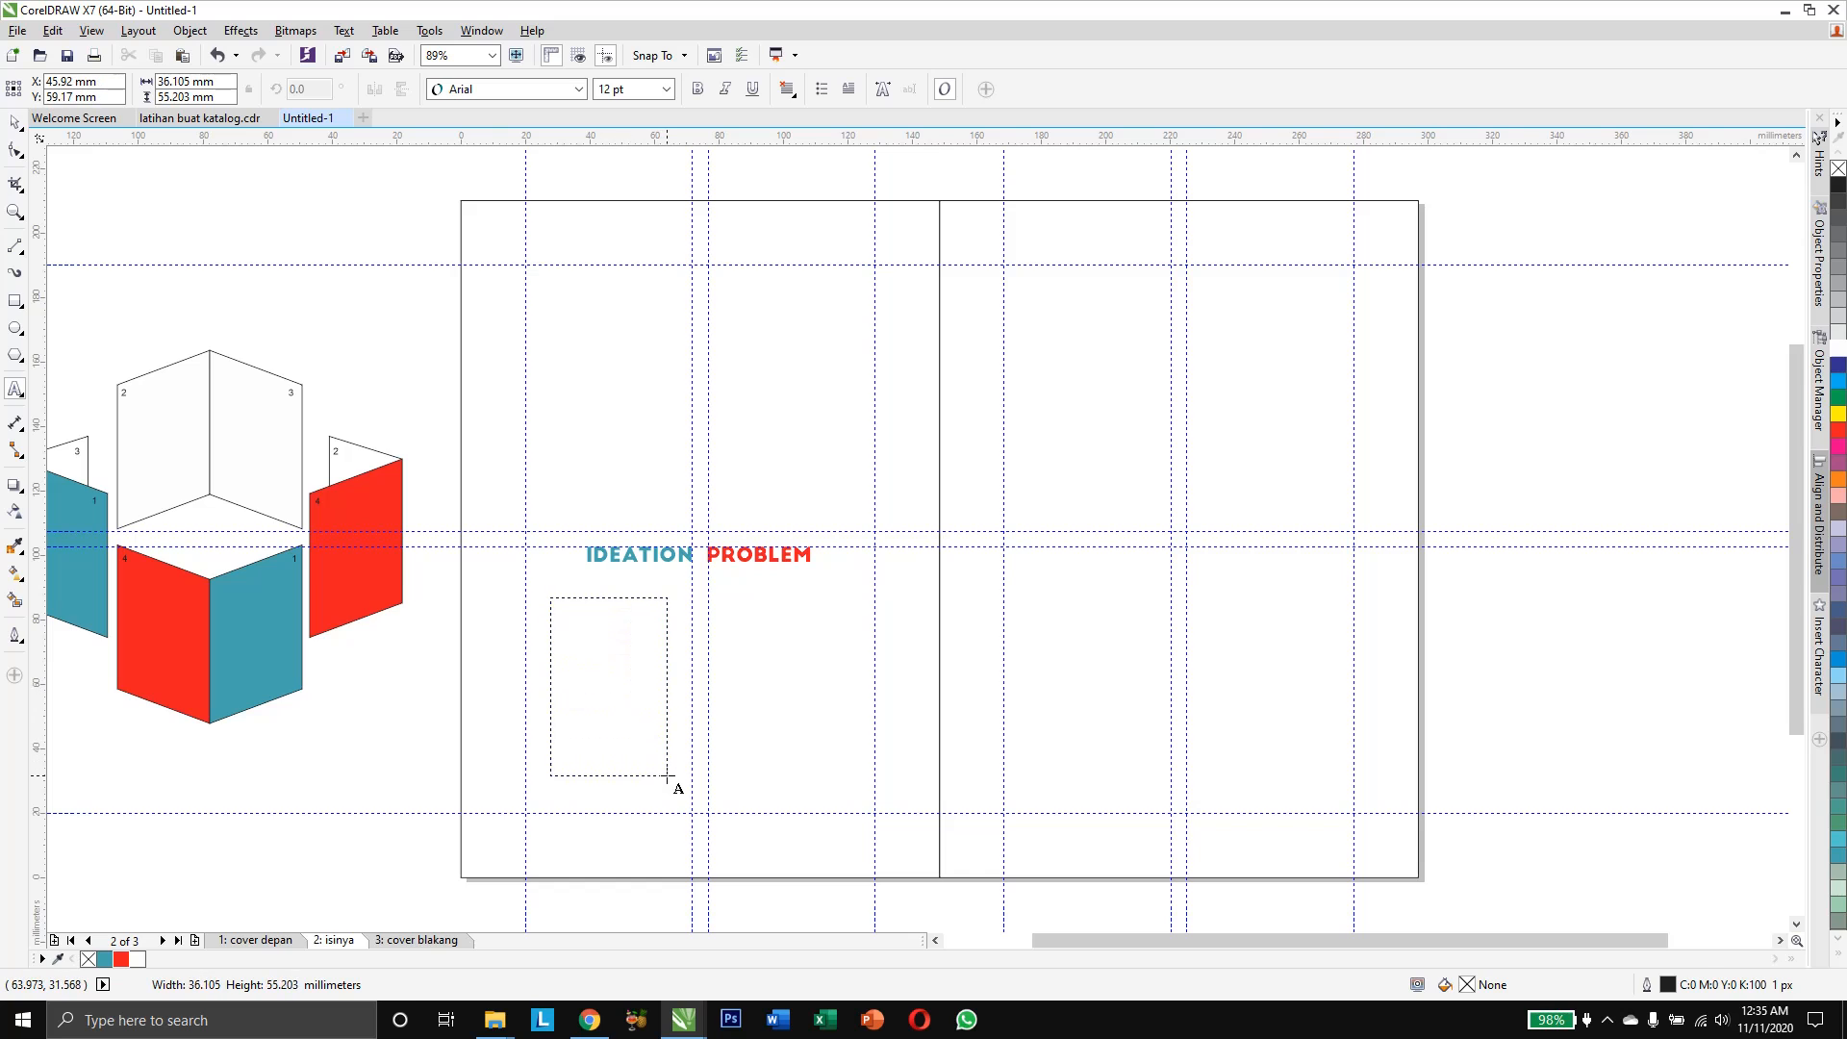
pyautogui.click(16, 122)
pyautogui.moveTo(547, 687); pyautogui.dragTo(525, 689)
pyautogui.moveTo(667, 687); pyautogui.dragTo(694, 693)
pyautogui.moveTo(609, 775); pyautogui.dragTo(616, 813)
pyautogui.click(388, 663)
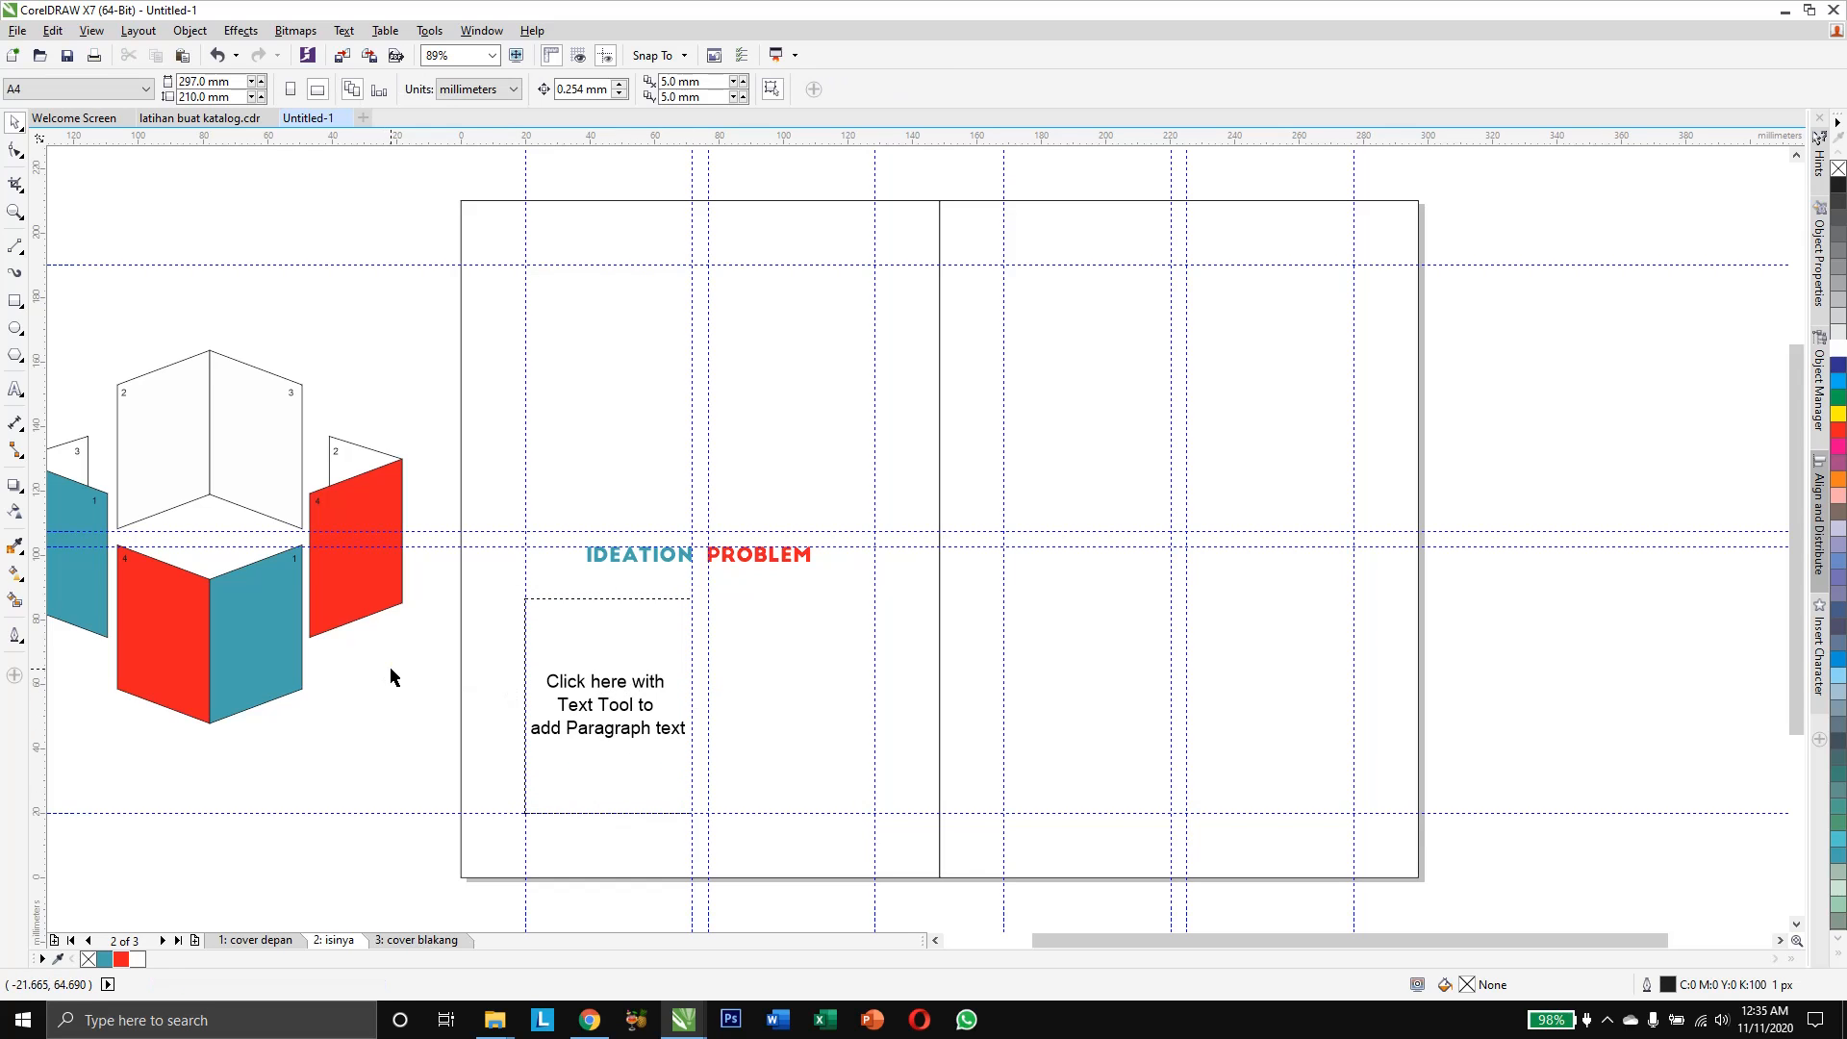
# Start the paragraph text in the frame with "de solusi awalnya muncul dari" followed by filler characters and a line break
pyautogui.click(630, 685)
pyautogui.click(631, 656)
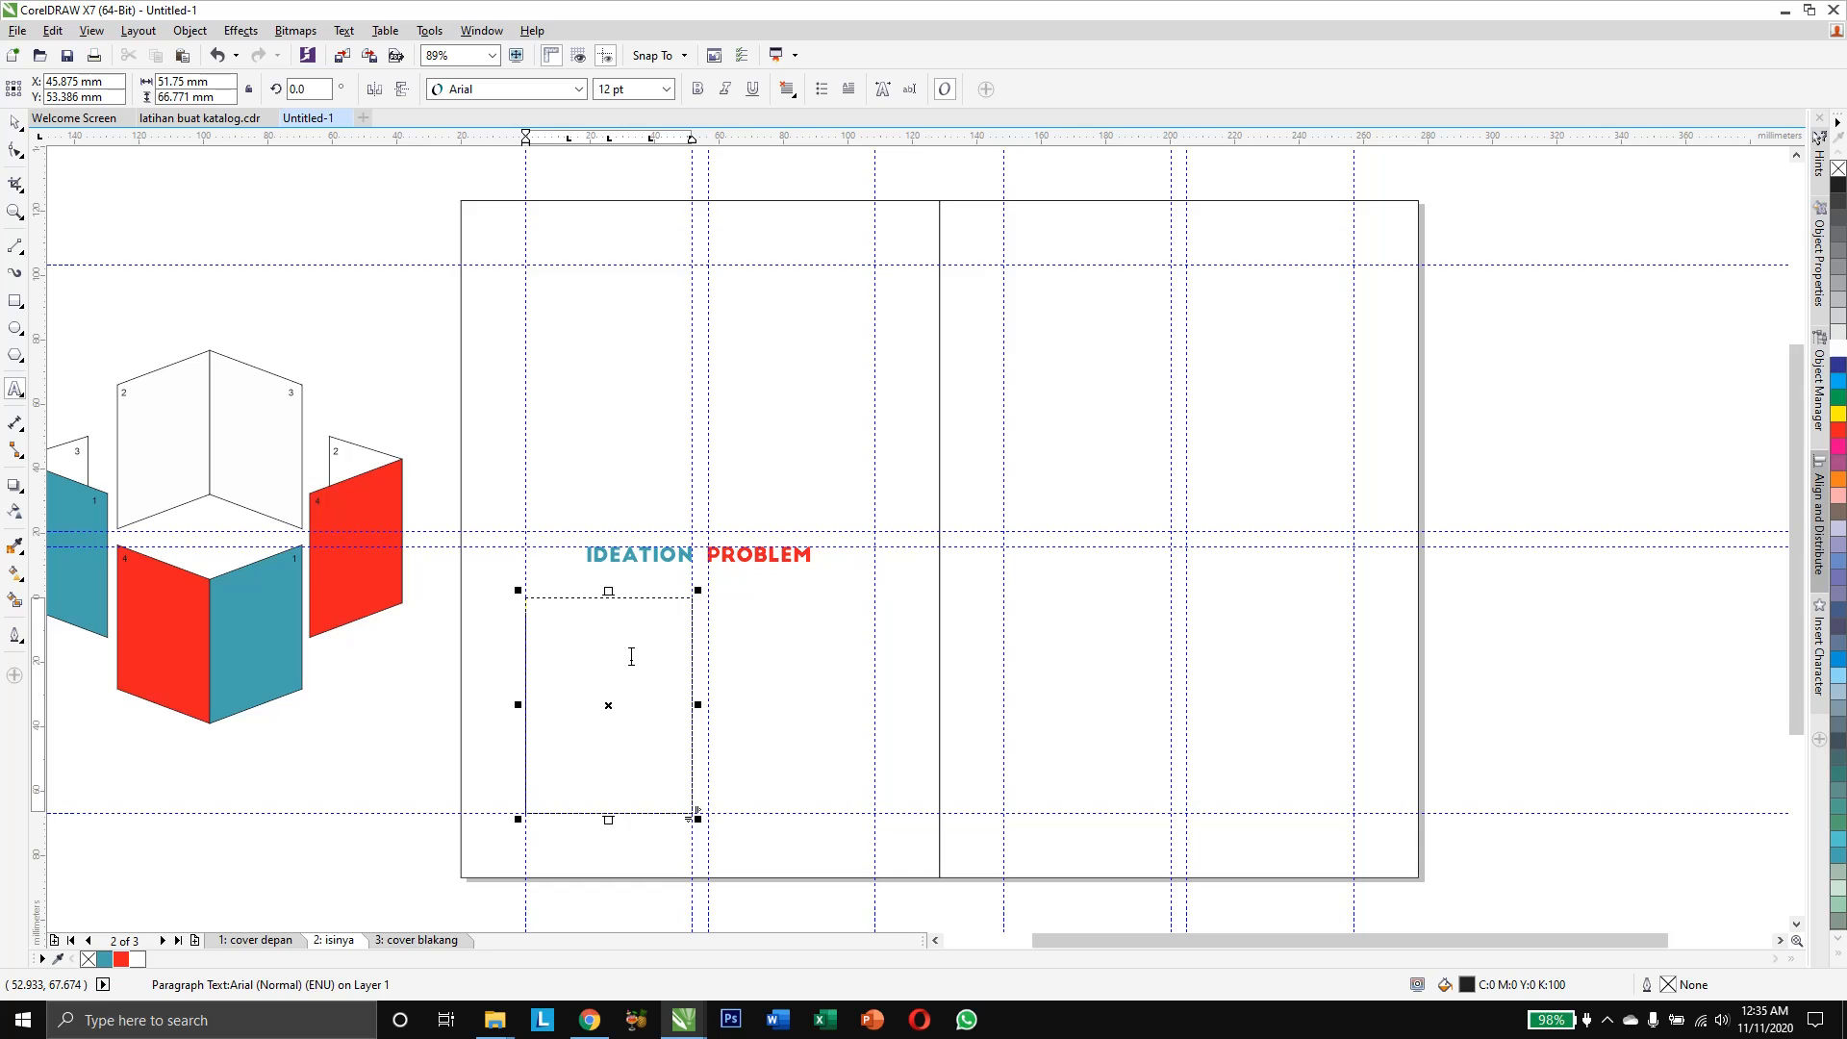
pyautogui.write('de')
pyautogui.write(' awalnya')
pyautogui.press('BackSpace')
pyautogui.press('BackSpace')
pyautogui.press('BackSpace')
pyautogui.press('BackSpace')
pyautogui.press('BackSpace')
pyautogui.write('solusi awalnya muncu')
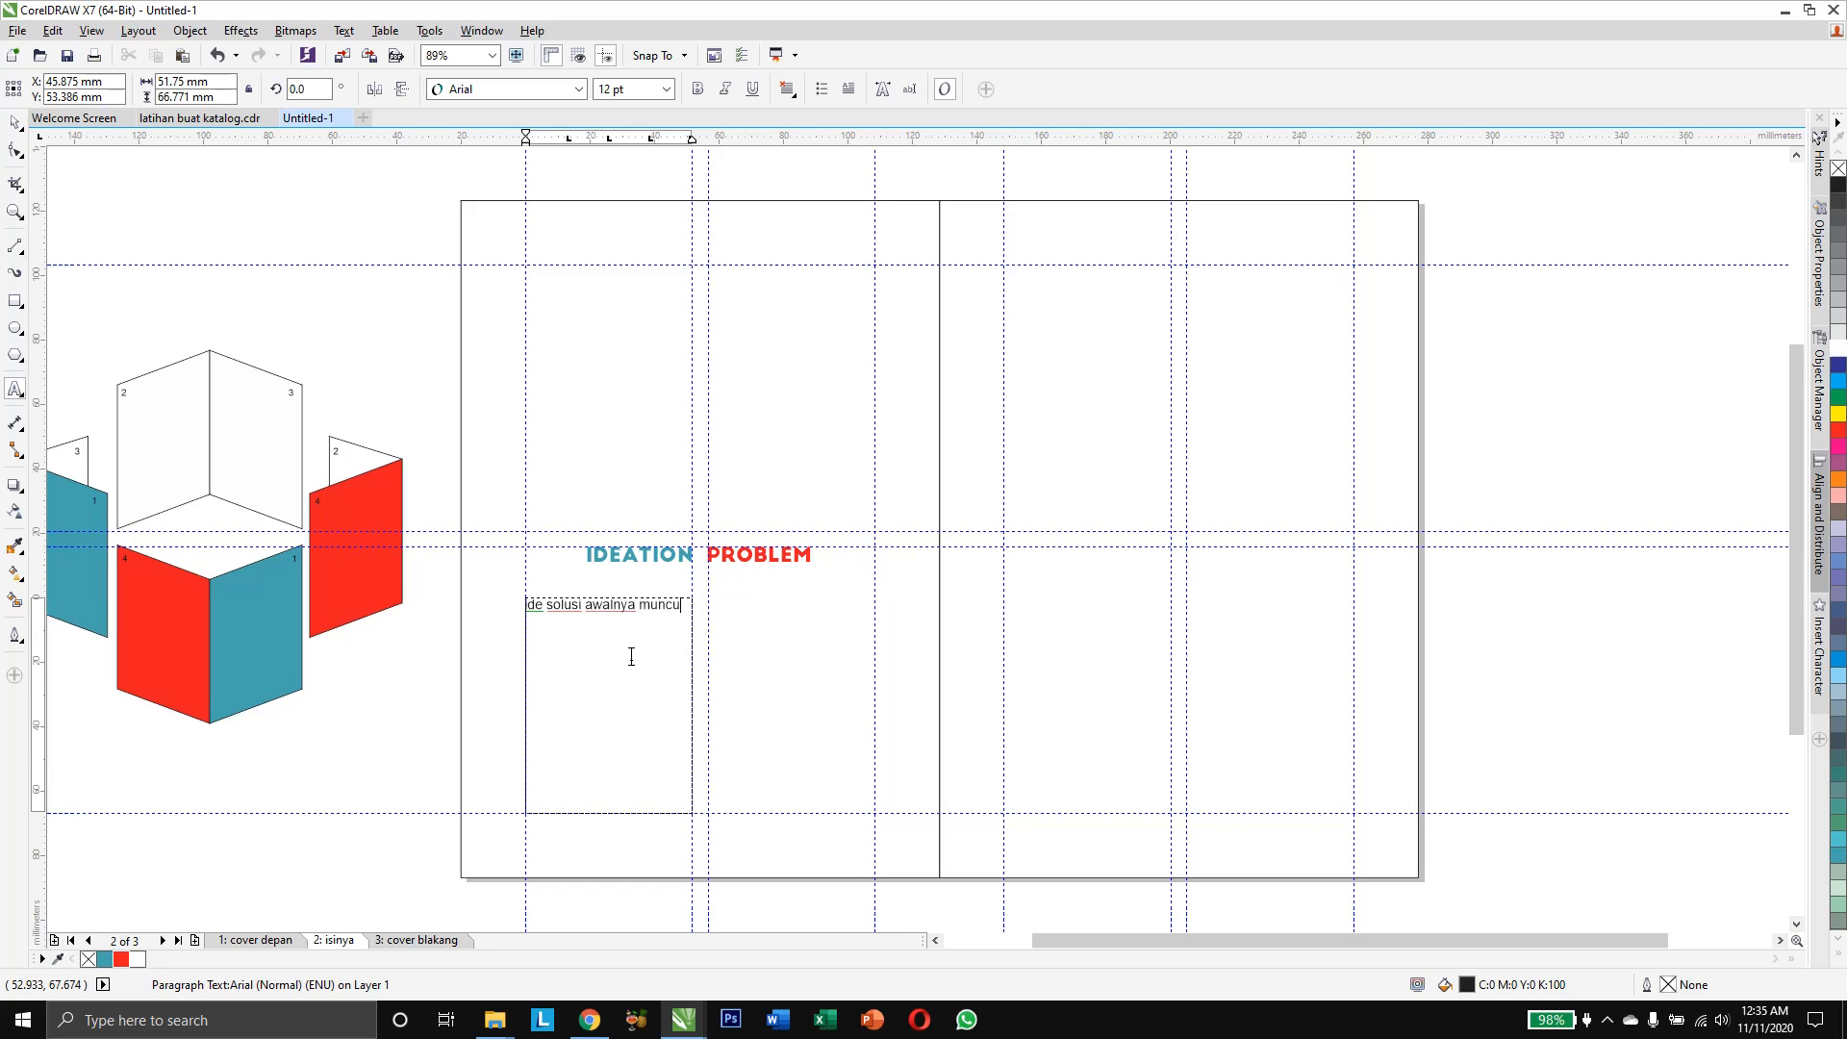
pyautogui.write('l d')
pyautogui.write('ari ndjkbjkajkbdjkab')
pyautogui.press('Return')
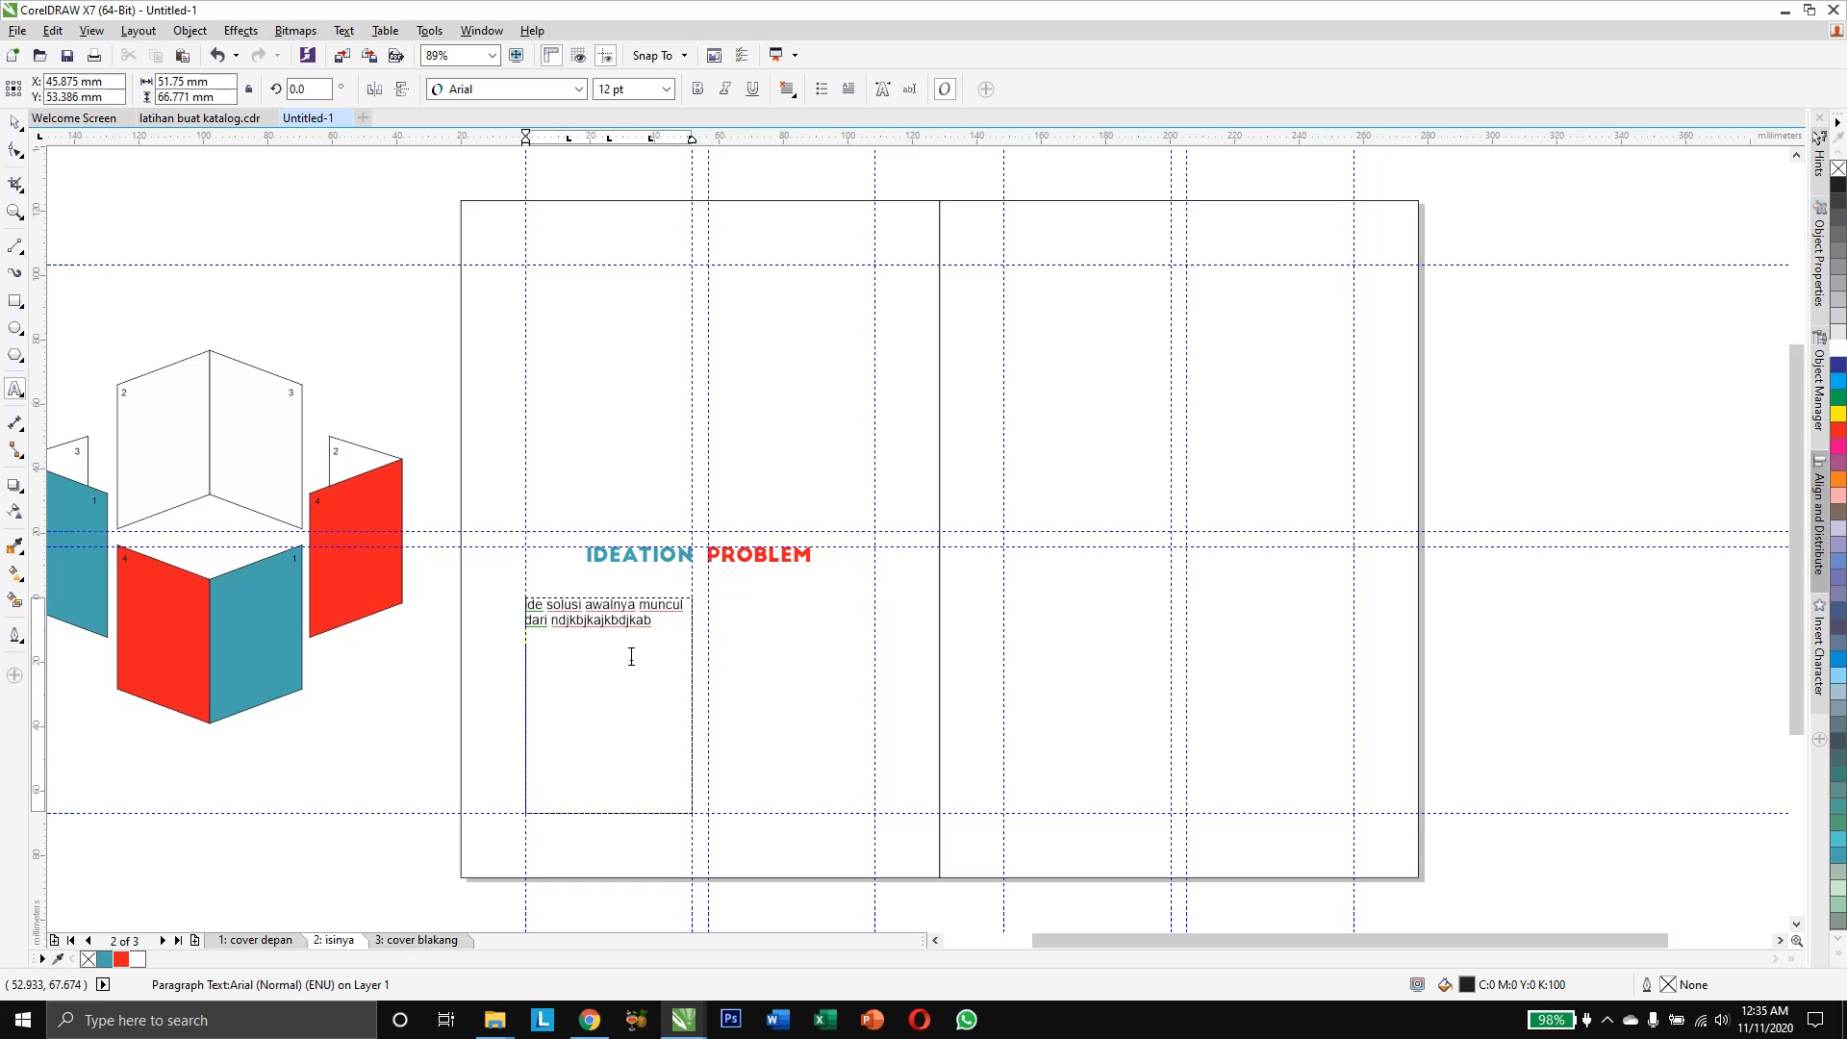
# Finish the first paragraph with three lines of filler characters, "bjkjkbdjkakjkjdada", "nbjdbakbkdjb jdjjakd" and "jsdjhakjjkd", followed by a blank line
pyautogui.write('bjkjkbdjkakjkjdada')
pyautogui.press('Return')
pyautogui.write('nbjdbakbkdjb jdjj')
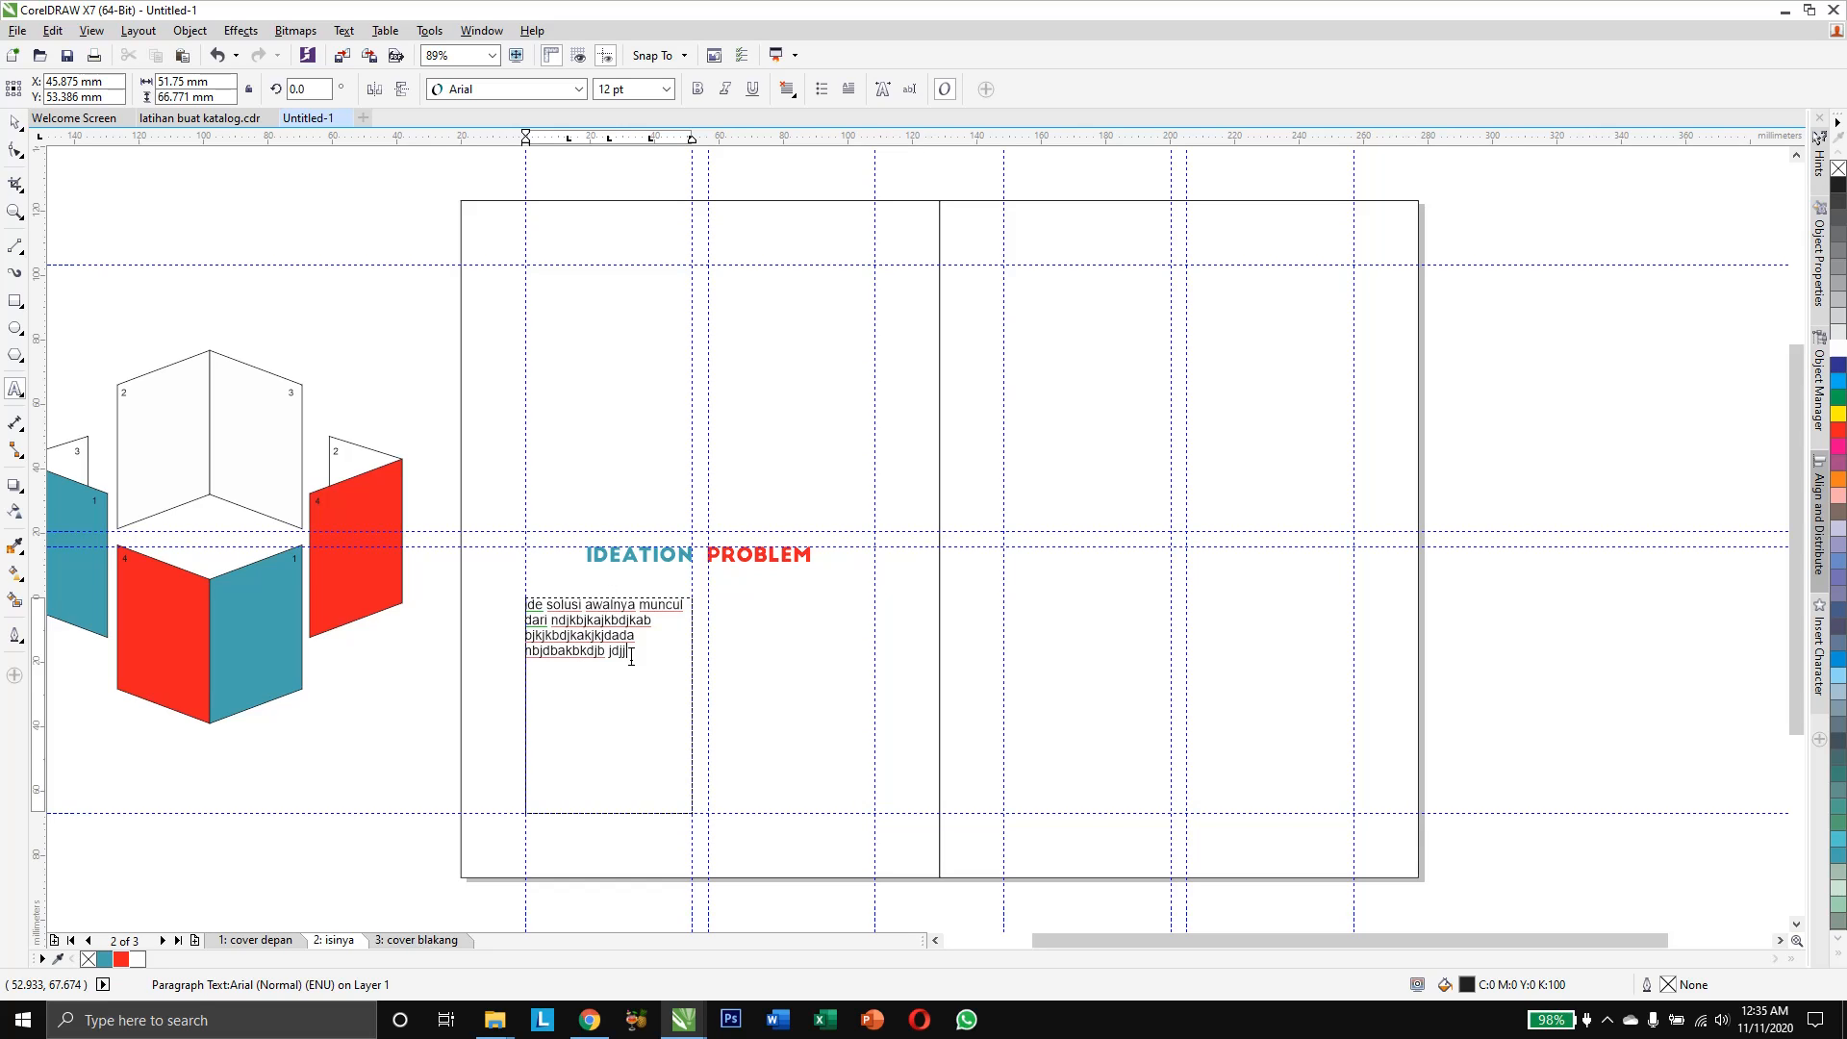
pyautogui.write('akd')
pyautogui.press('Return')
pyautogui.write('sdjhakjjkd')
pyautogui.press('Escape')
# Add a second paragraph of eight filler lines, from "sjhskjhakjhdkja" to "uueyeuyeuyuhkbk huhiuhio", down to the bottom of the frame
pyautogui.write('hakjhdkja j')
pyautogui.write('shdjhkajhdkjhfjka')
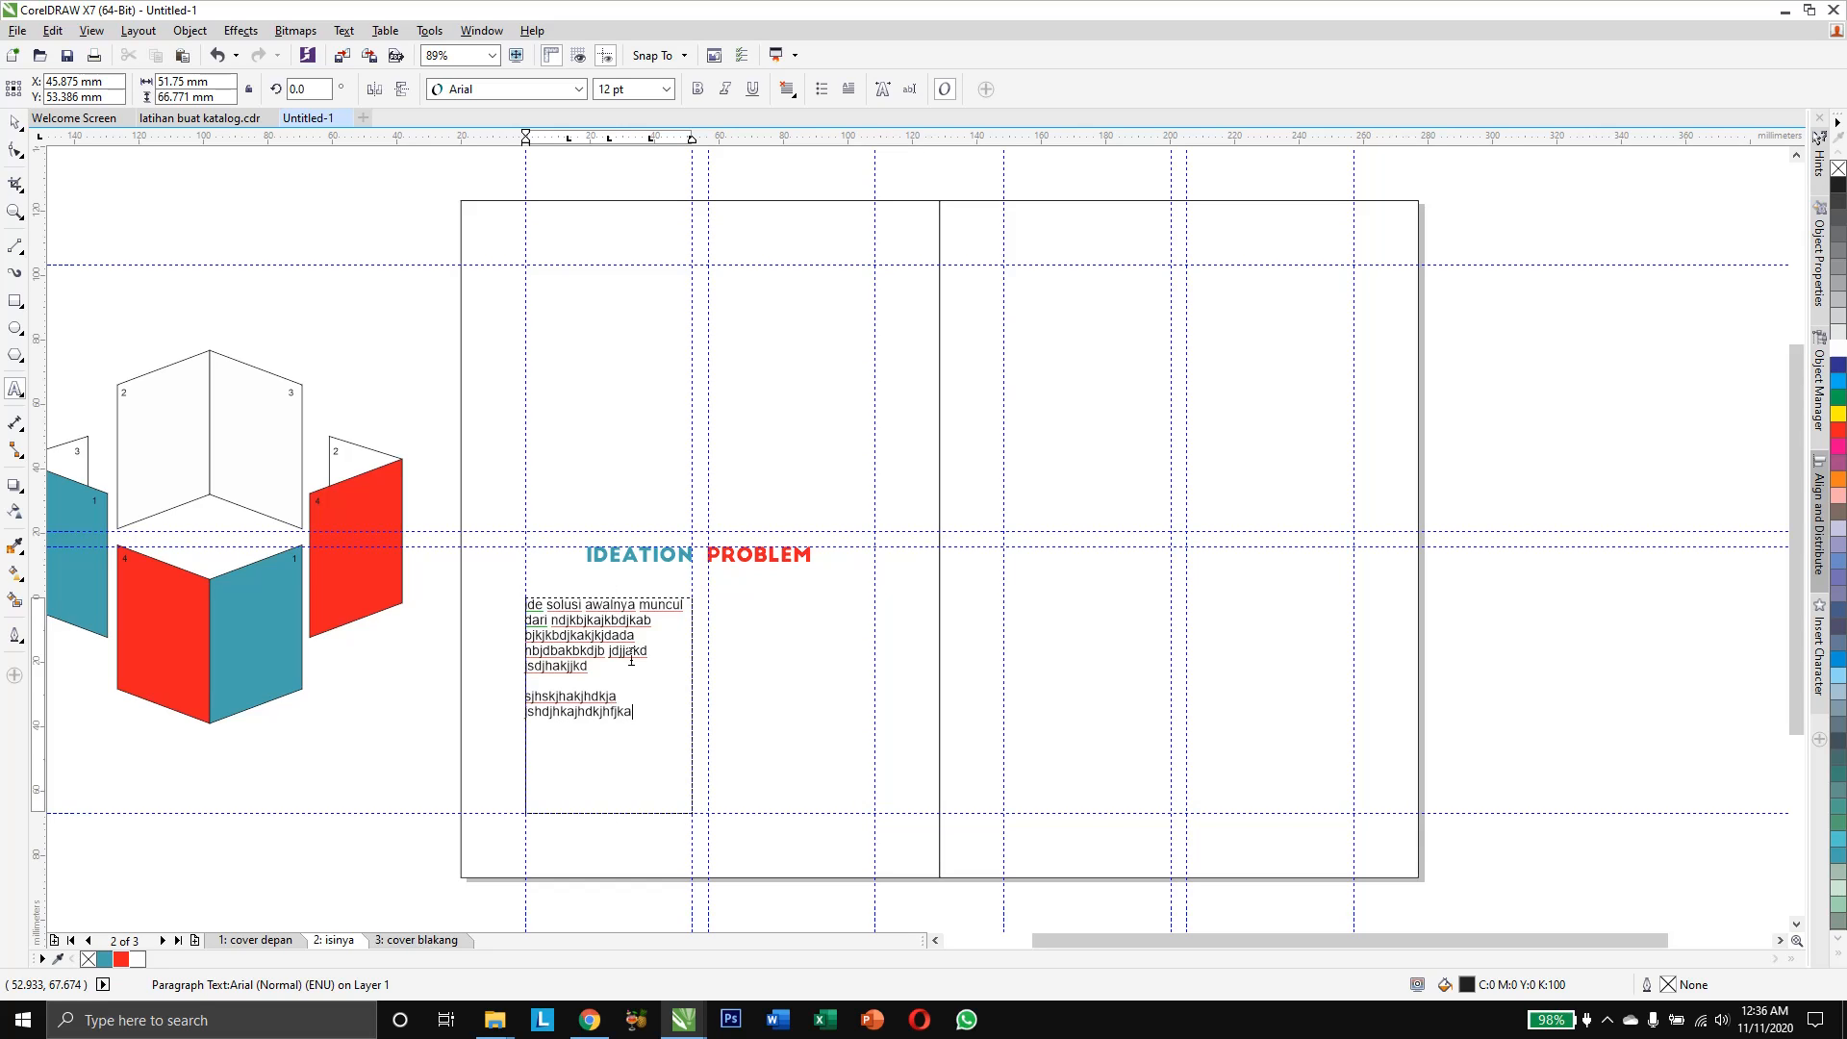
pyautogui.press('Return')
pyautogui.write('shdjhakjhdkja')
pyautogui.press('Return')
pyautogui.write('hdjhakhjsdjhjhfjhajdhf ')
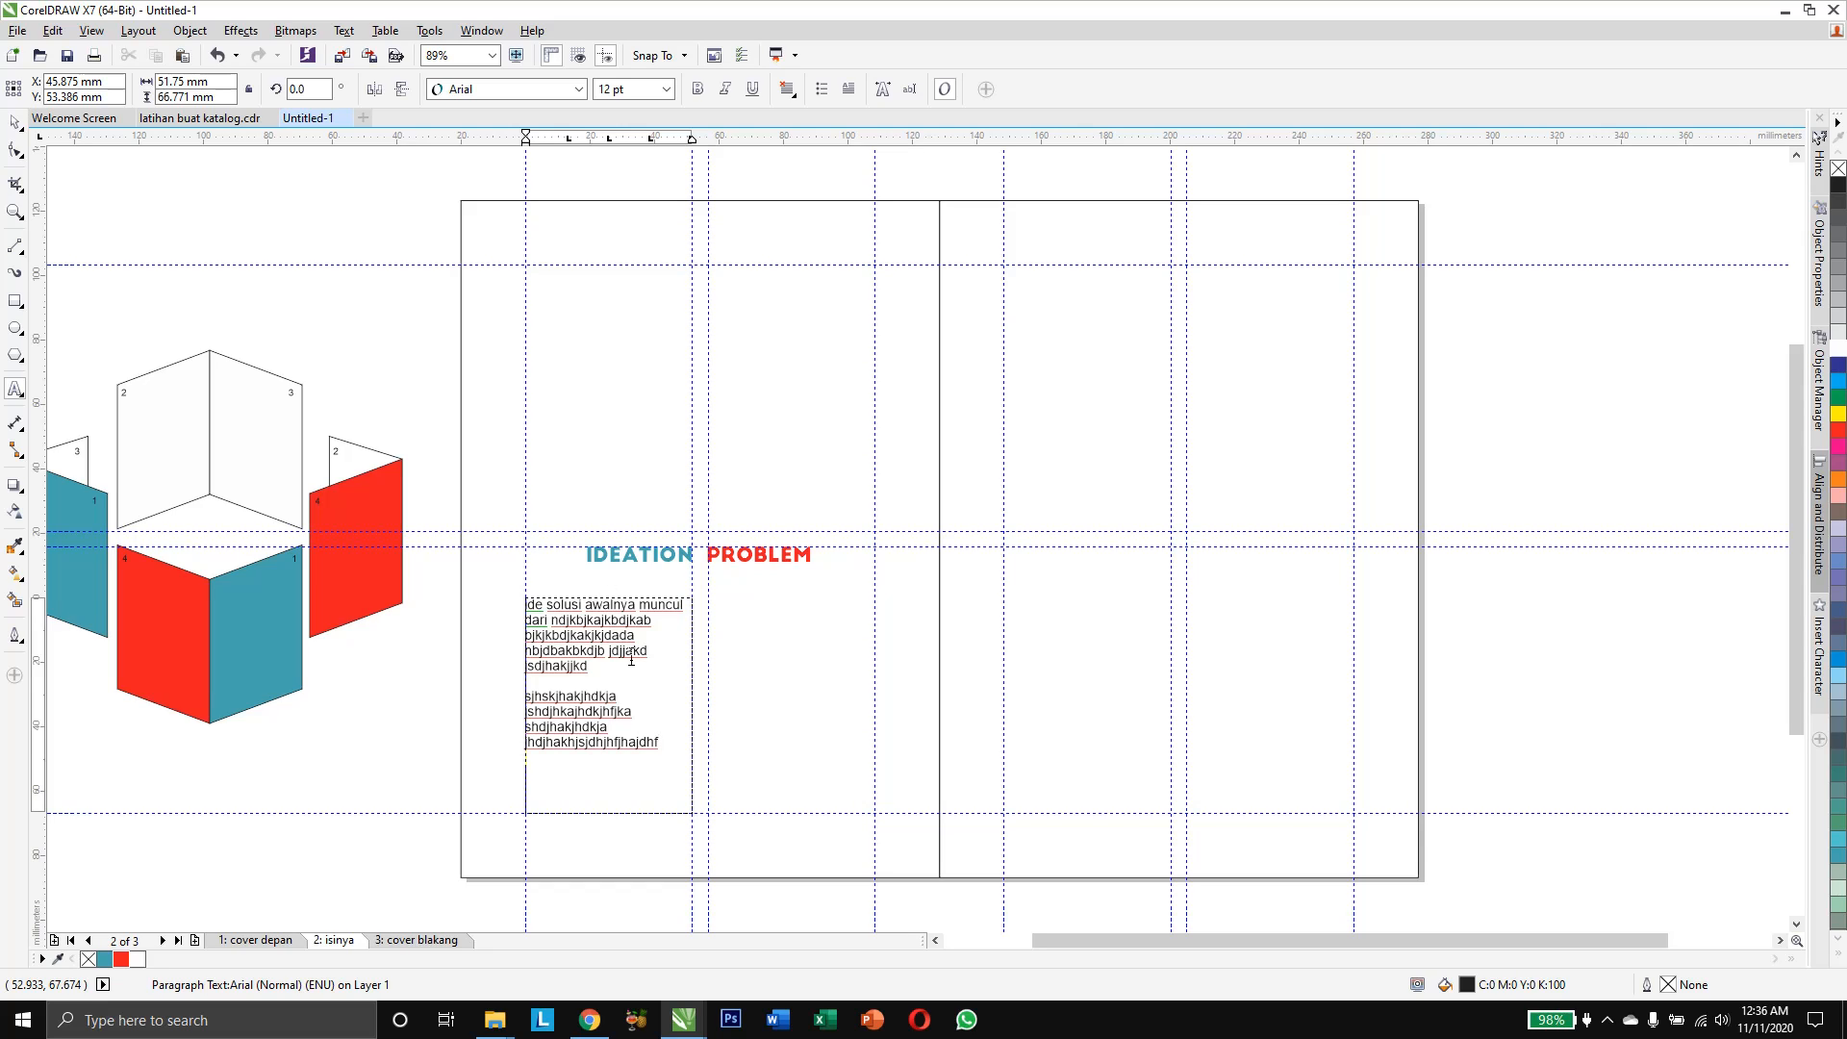
pyautogui.write('bdjjkhhjk hdjhajkhdkjh')
pyautogui.press('Return')
pyautogui.write('hjdhjshjsha')
pyautogui.press('Return')
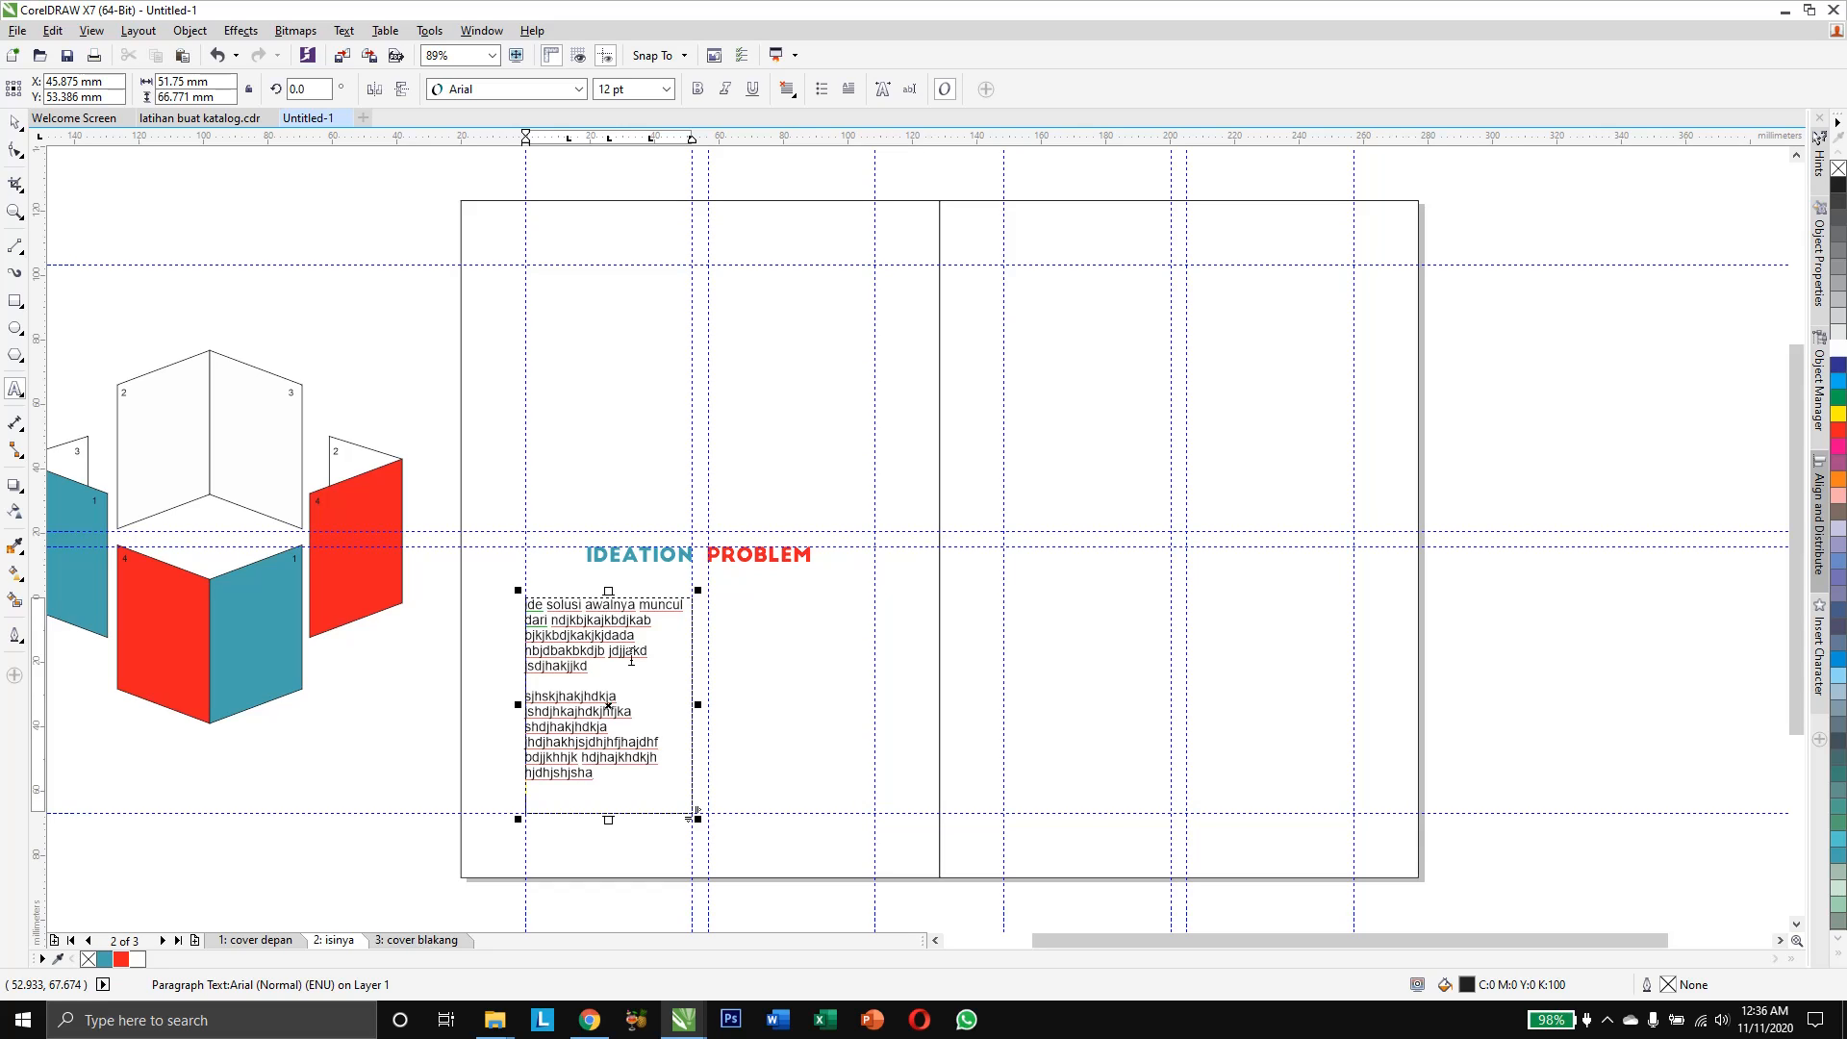
pyautogui.write('hjhkhkjhkjhjkhajkshjksh')
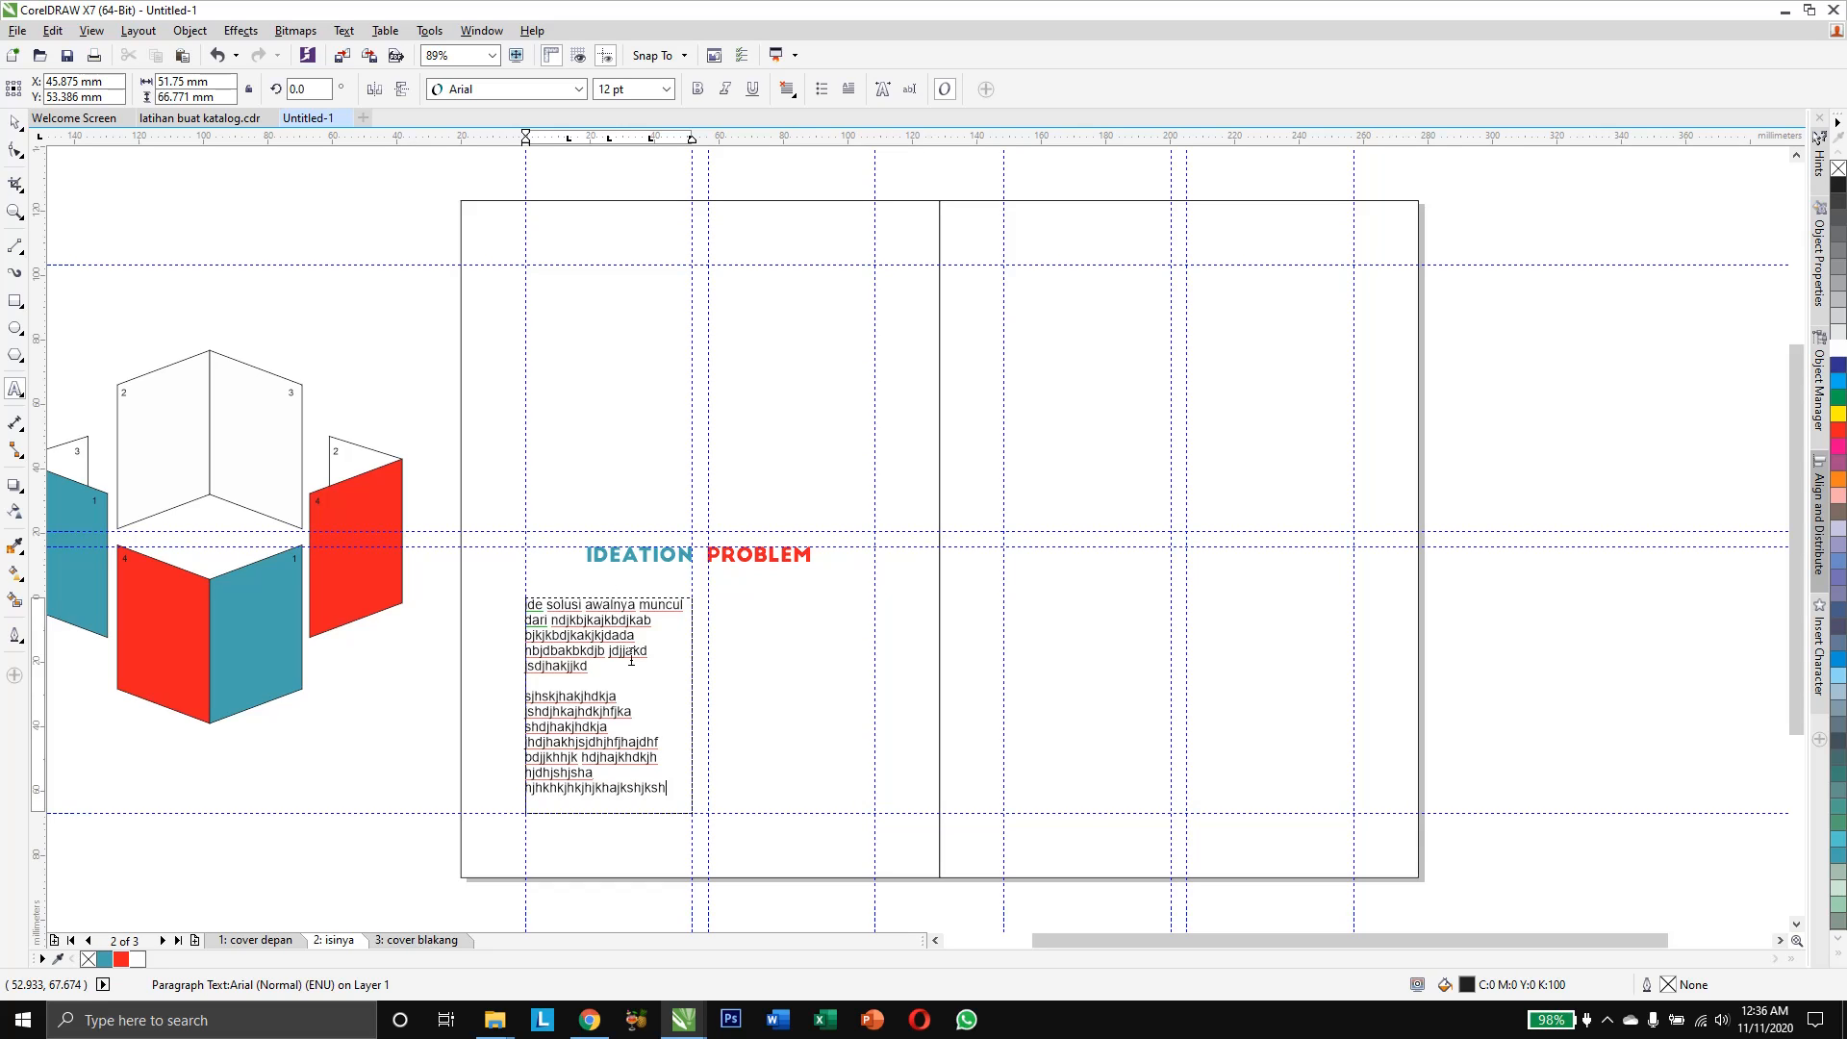
pyautogui.press('Return')
pyautogui.write('ueyeuyeuyuhkbk huhiuhio')
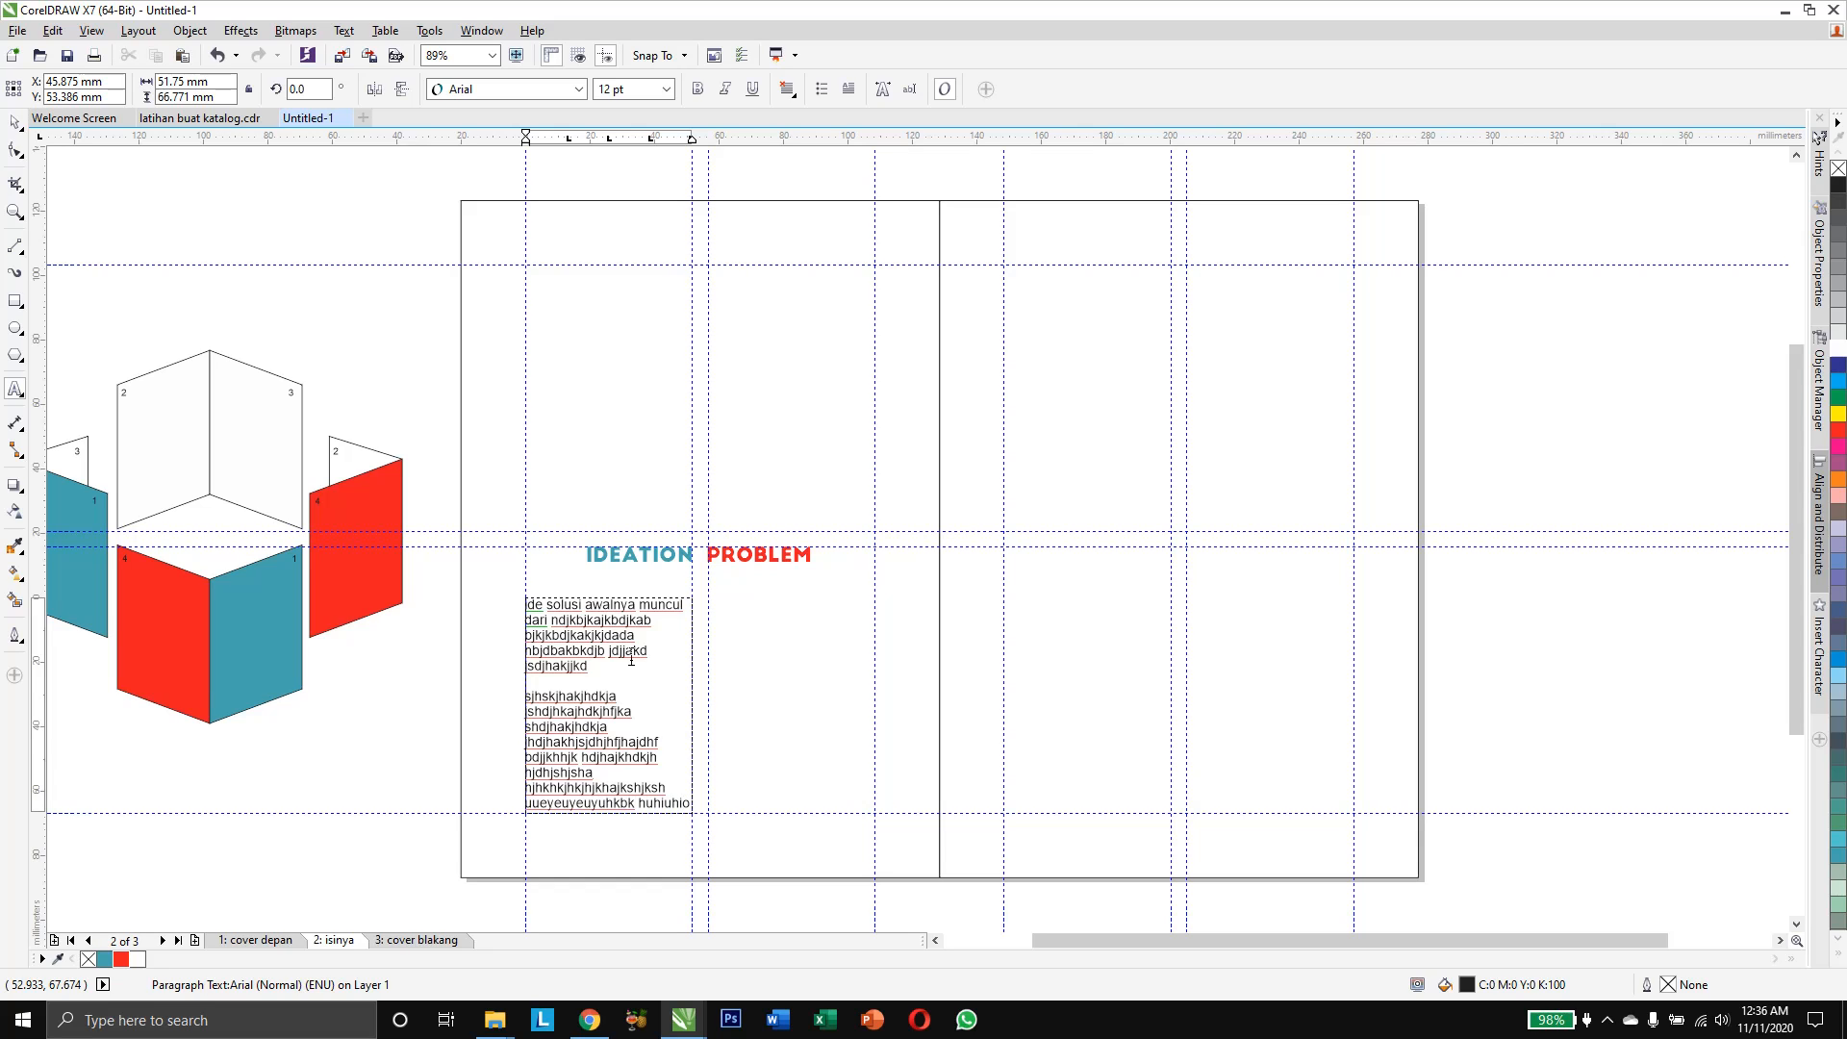
pyautogui.click(14, 123)
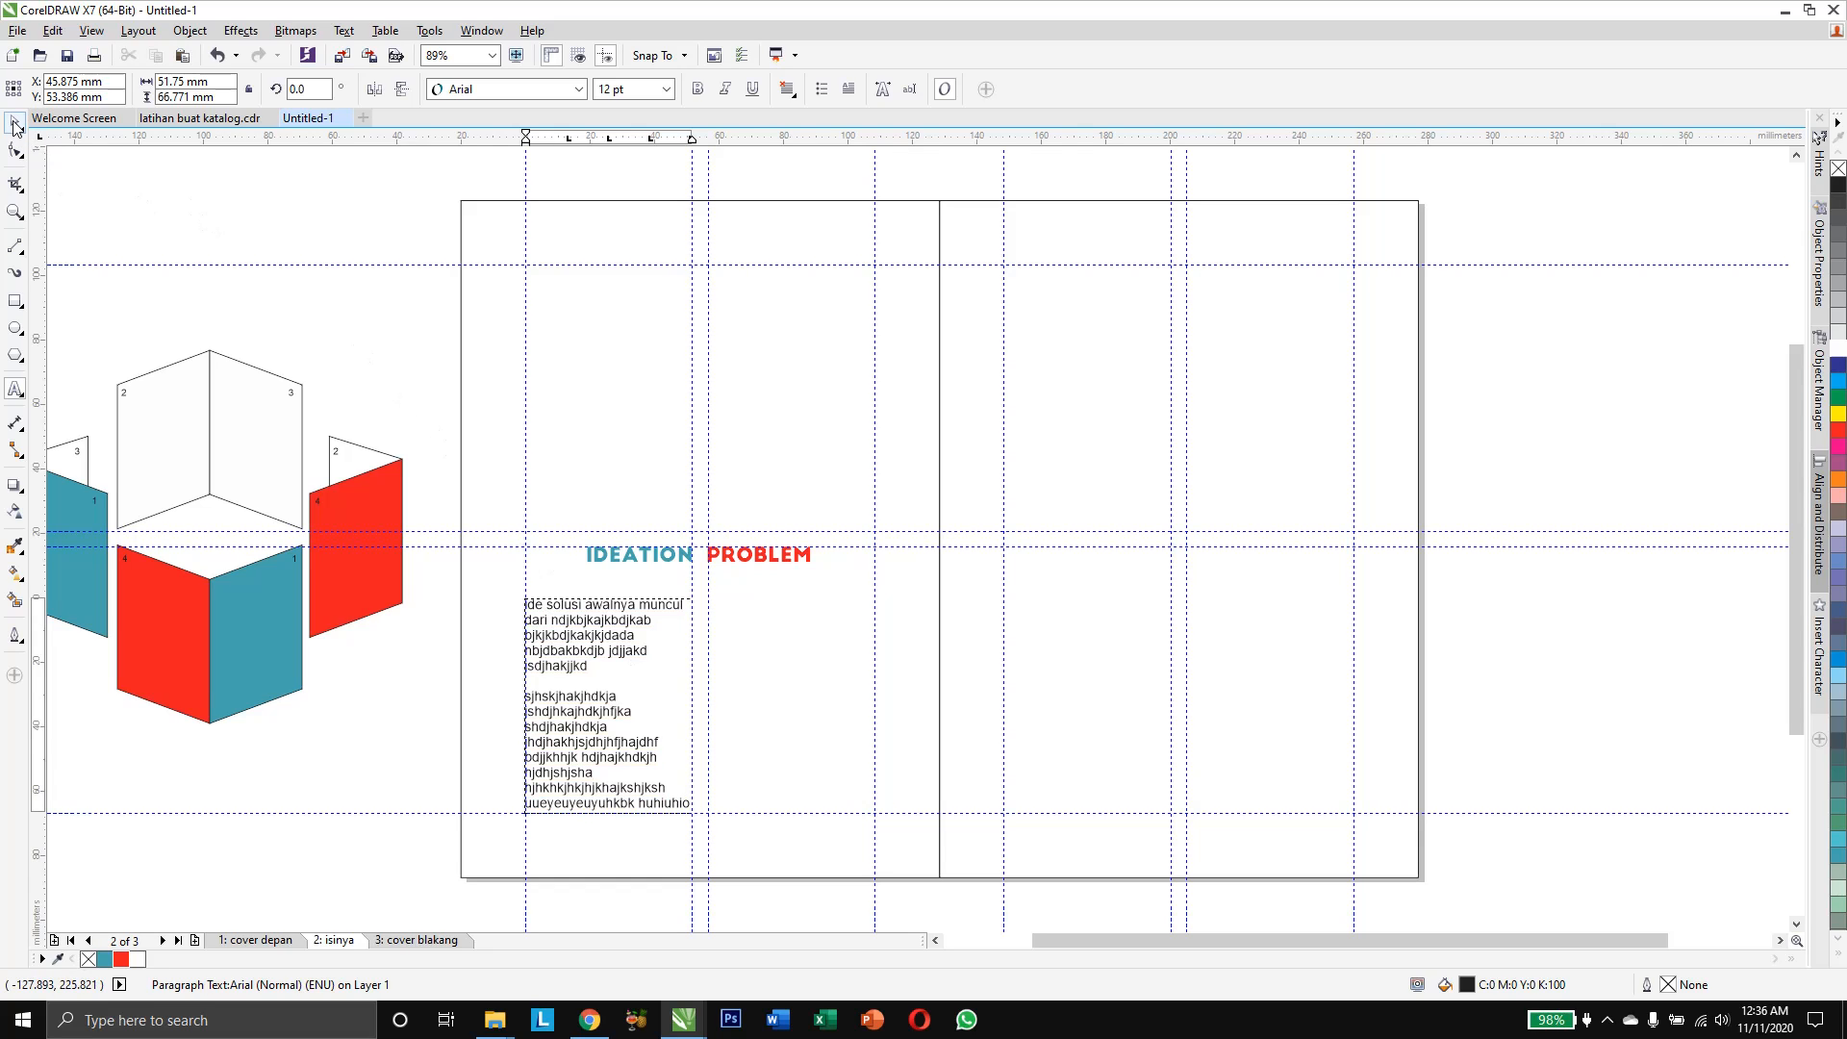
pyautogui.click(235, 204)
# Change the paragraph text's font to Ebrima and check it against the text on the cover page
pyautogui.click(574, 630)
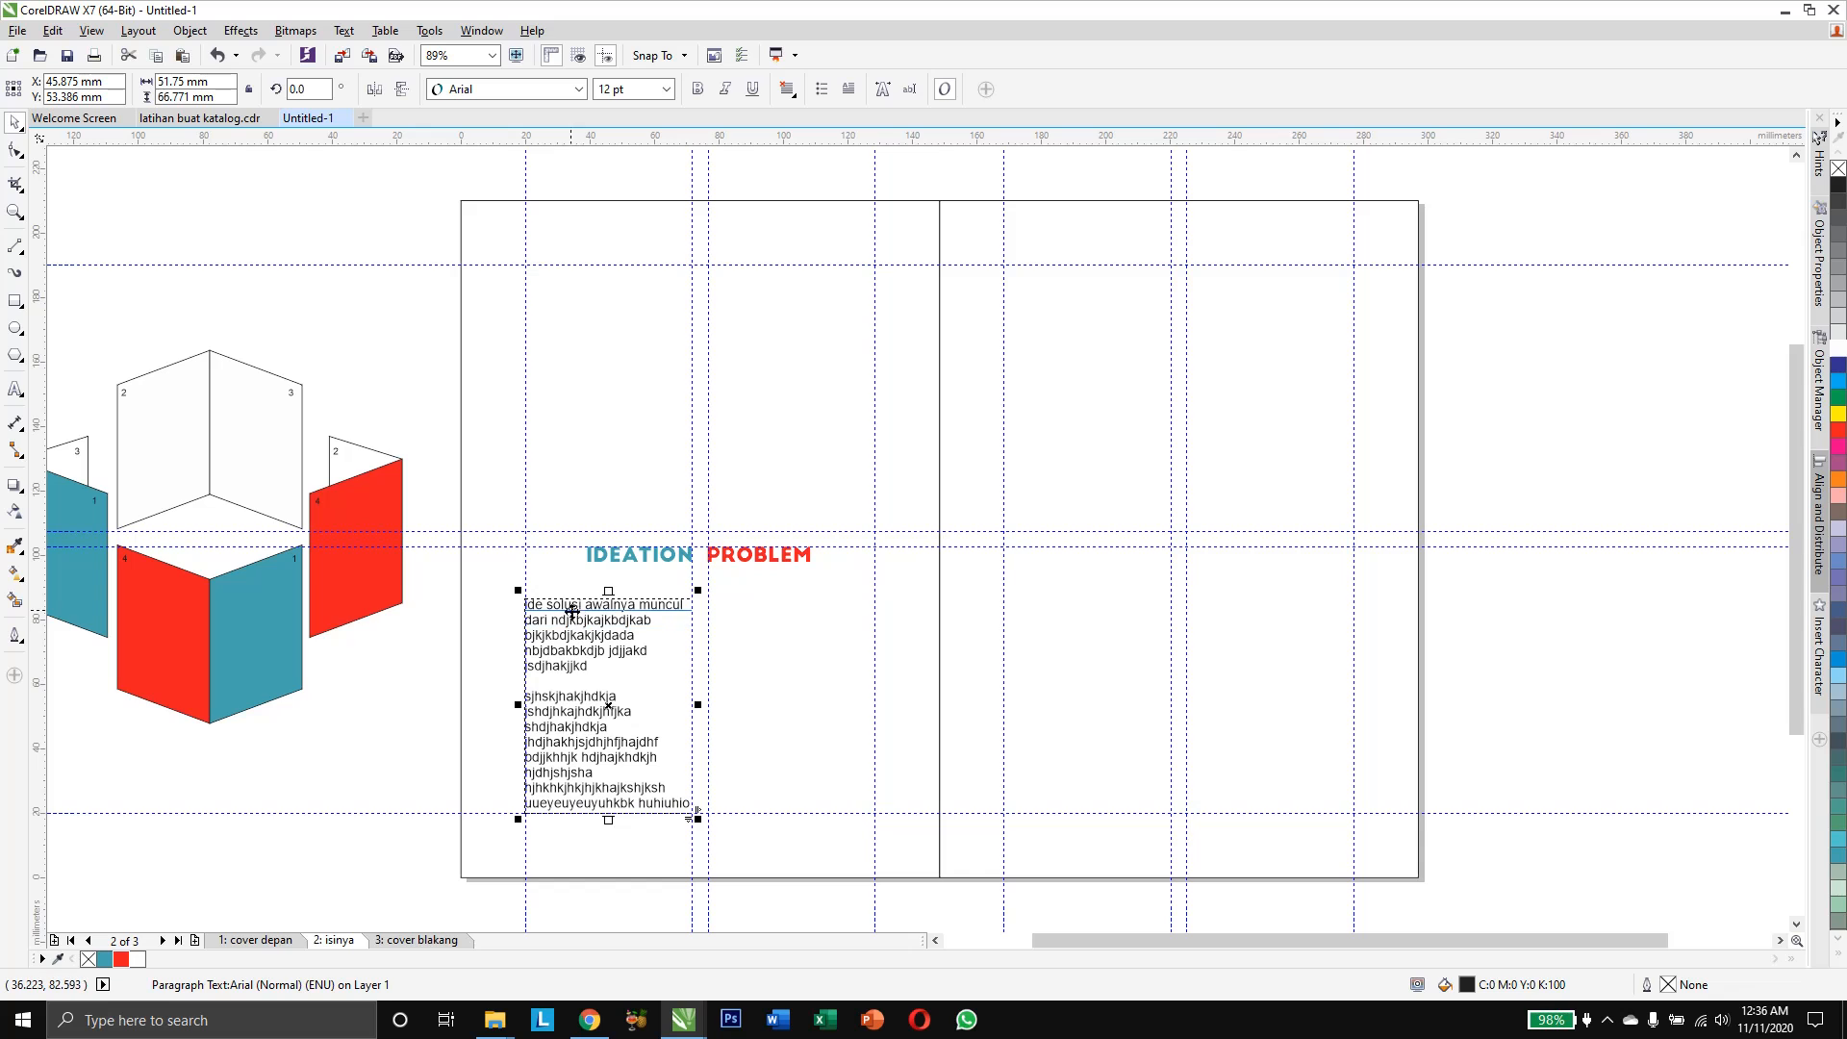
pyautogui.click(516, 89)
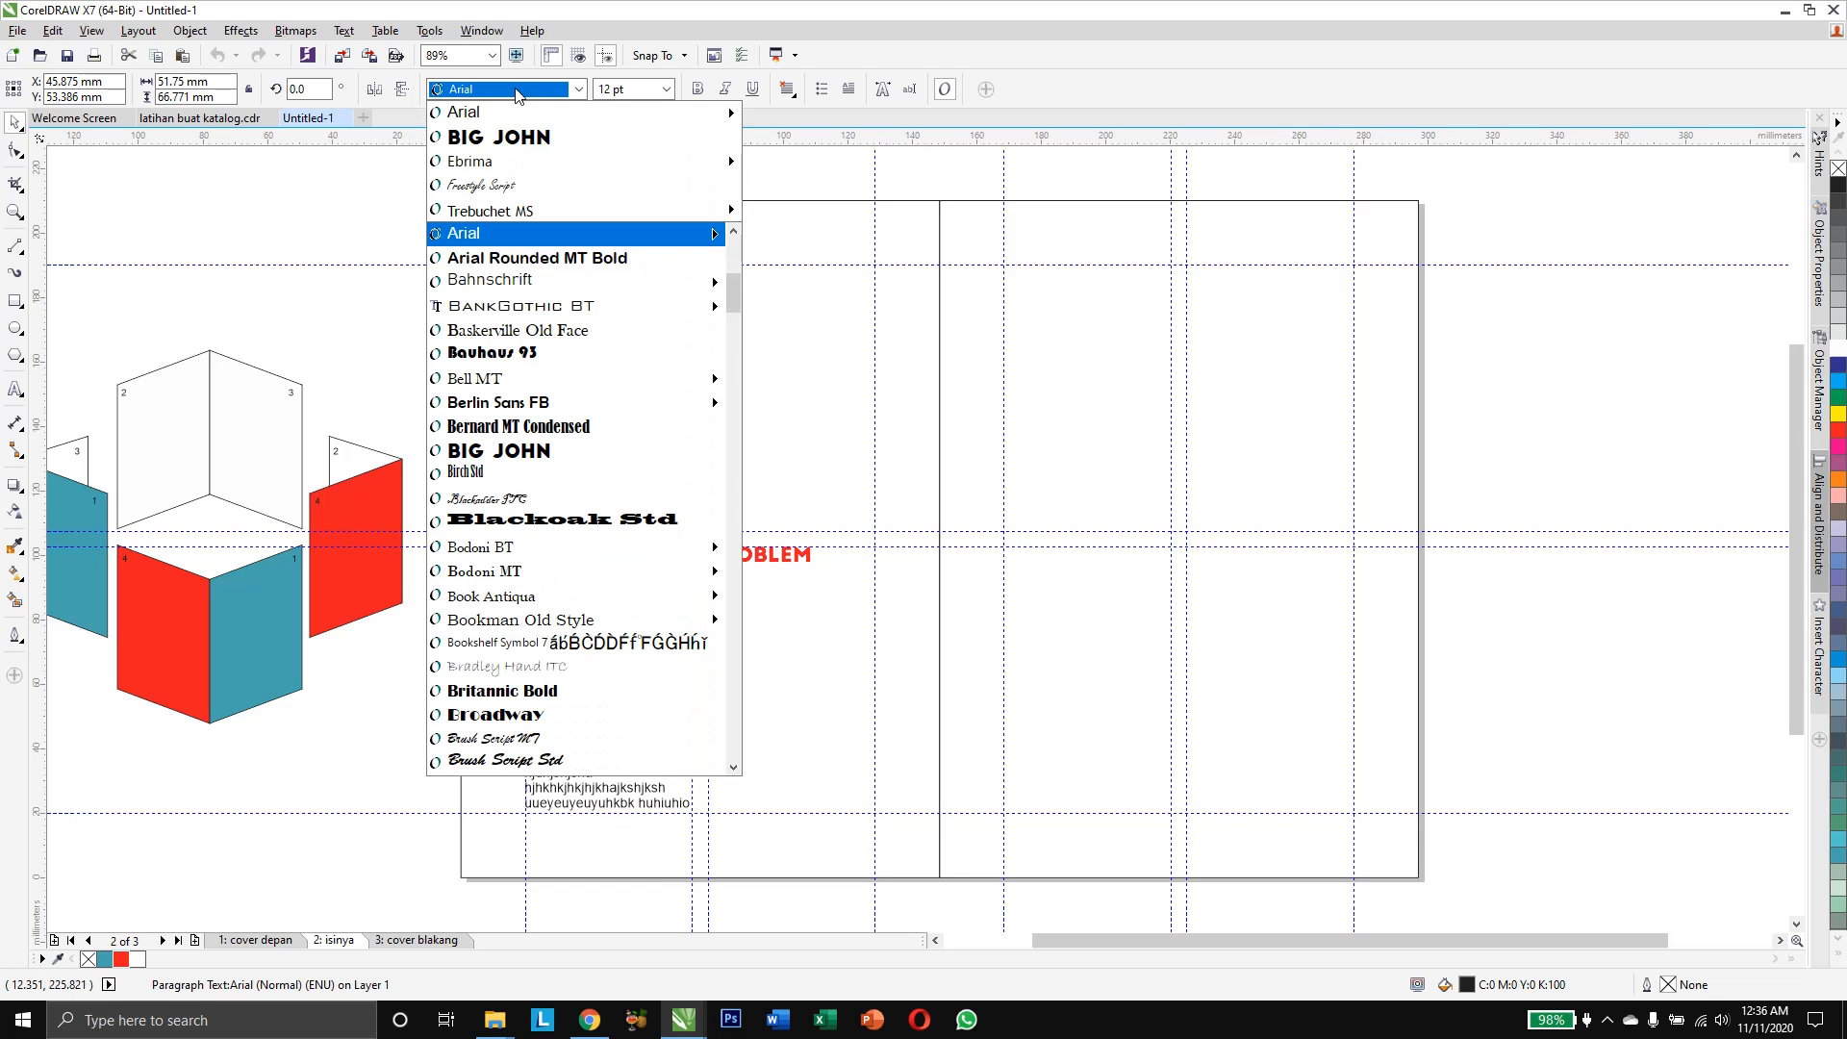
pyautogui.click(770, 165)
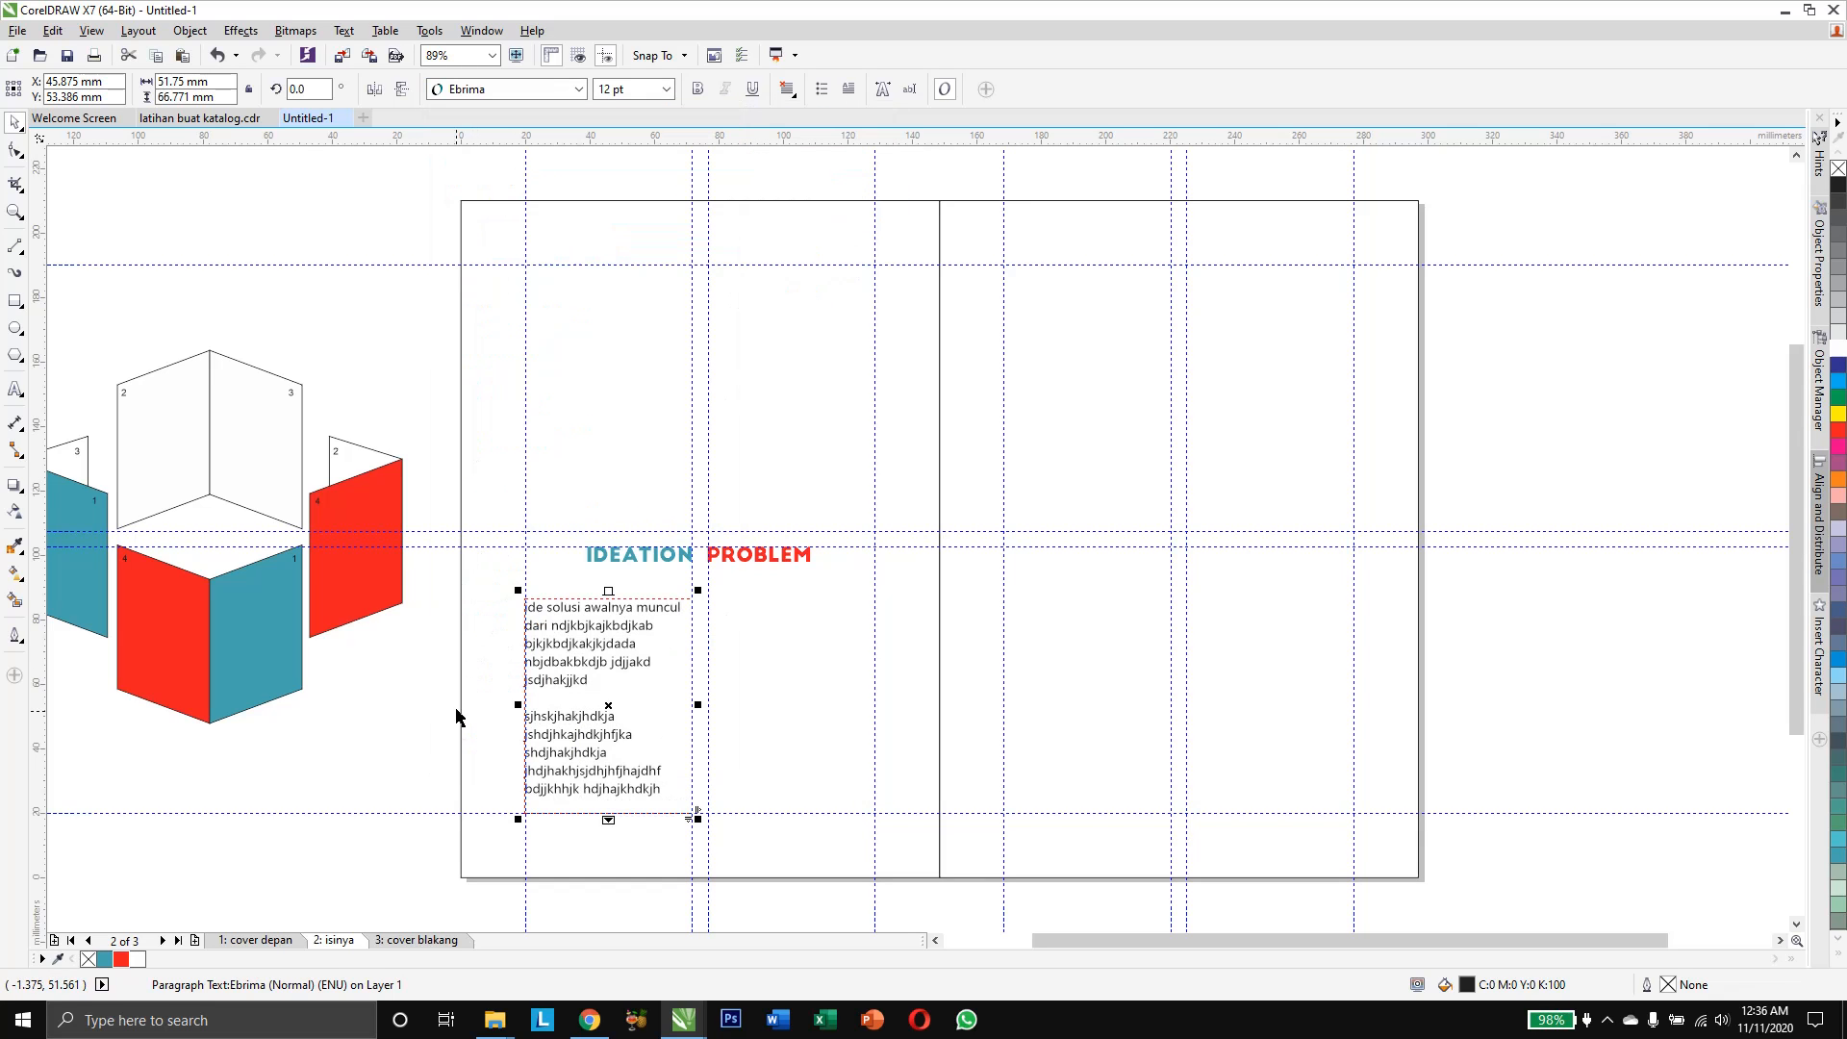
pyautogui.click(440, 739)
pyautogui.click(265, 940)
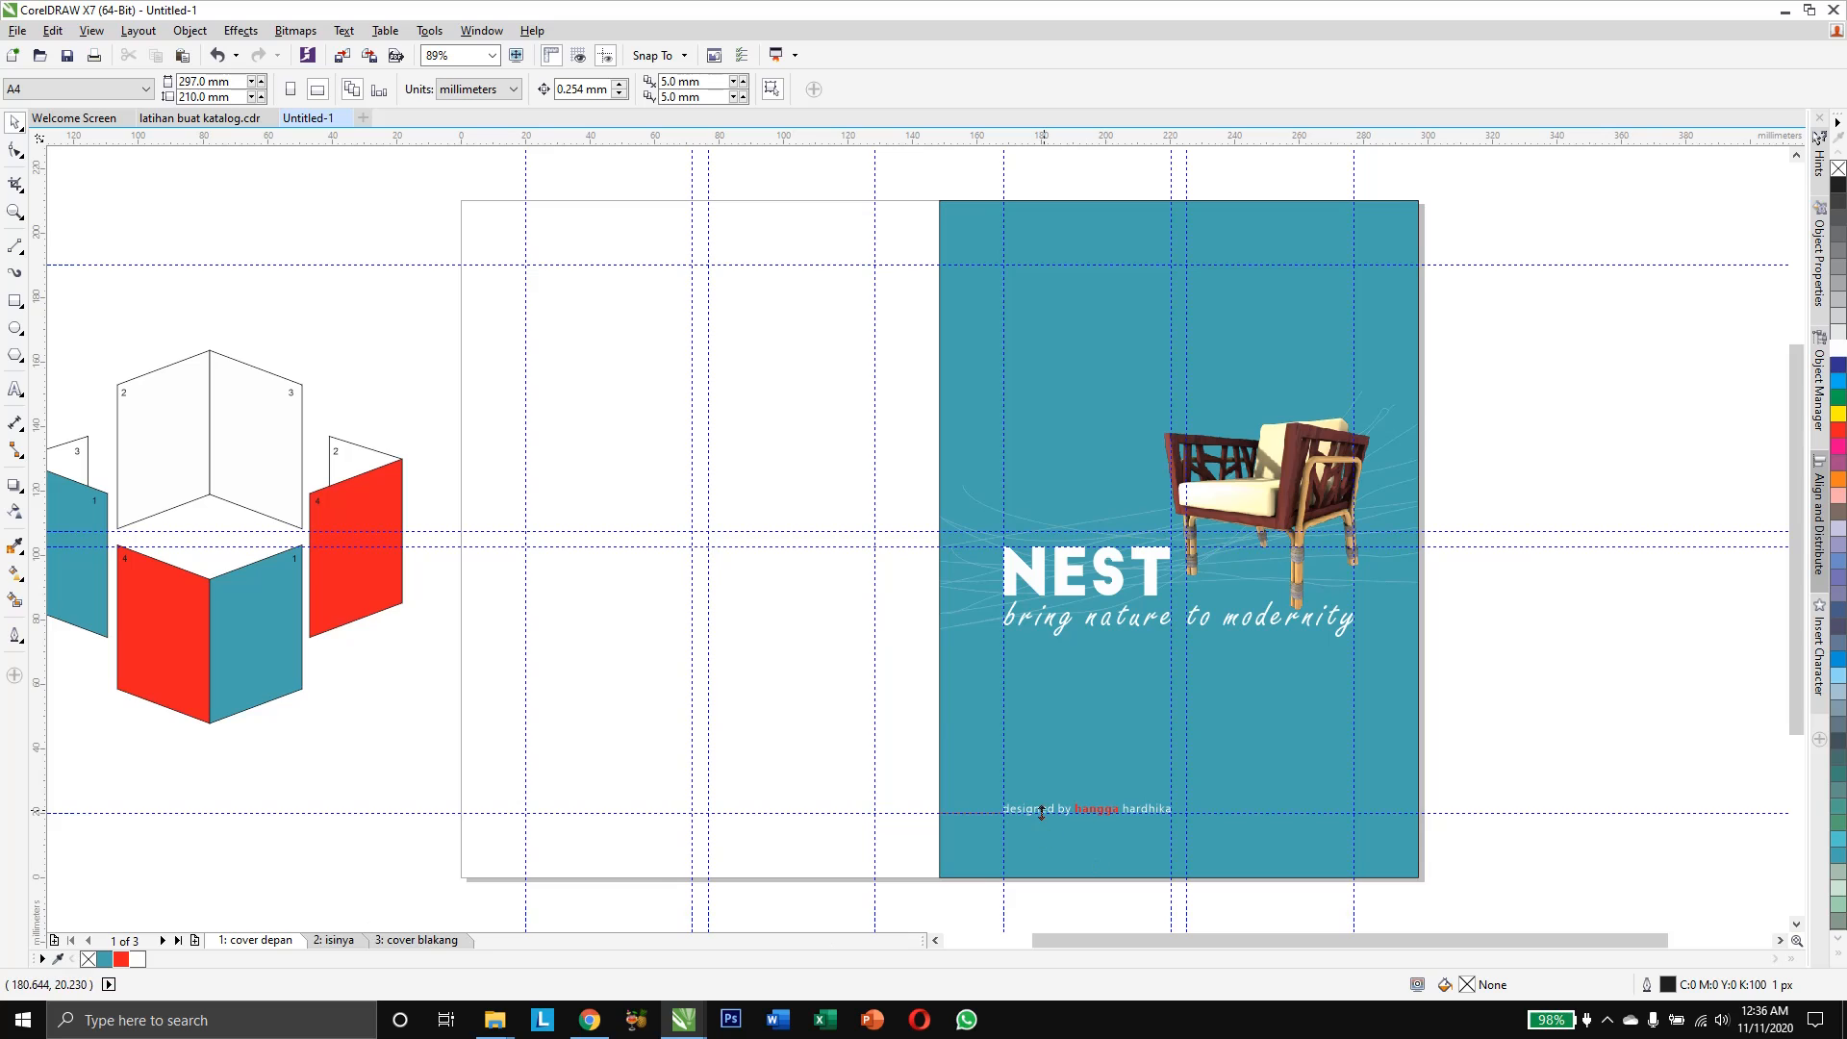
pyautogui.click(327, 940)
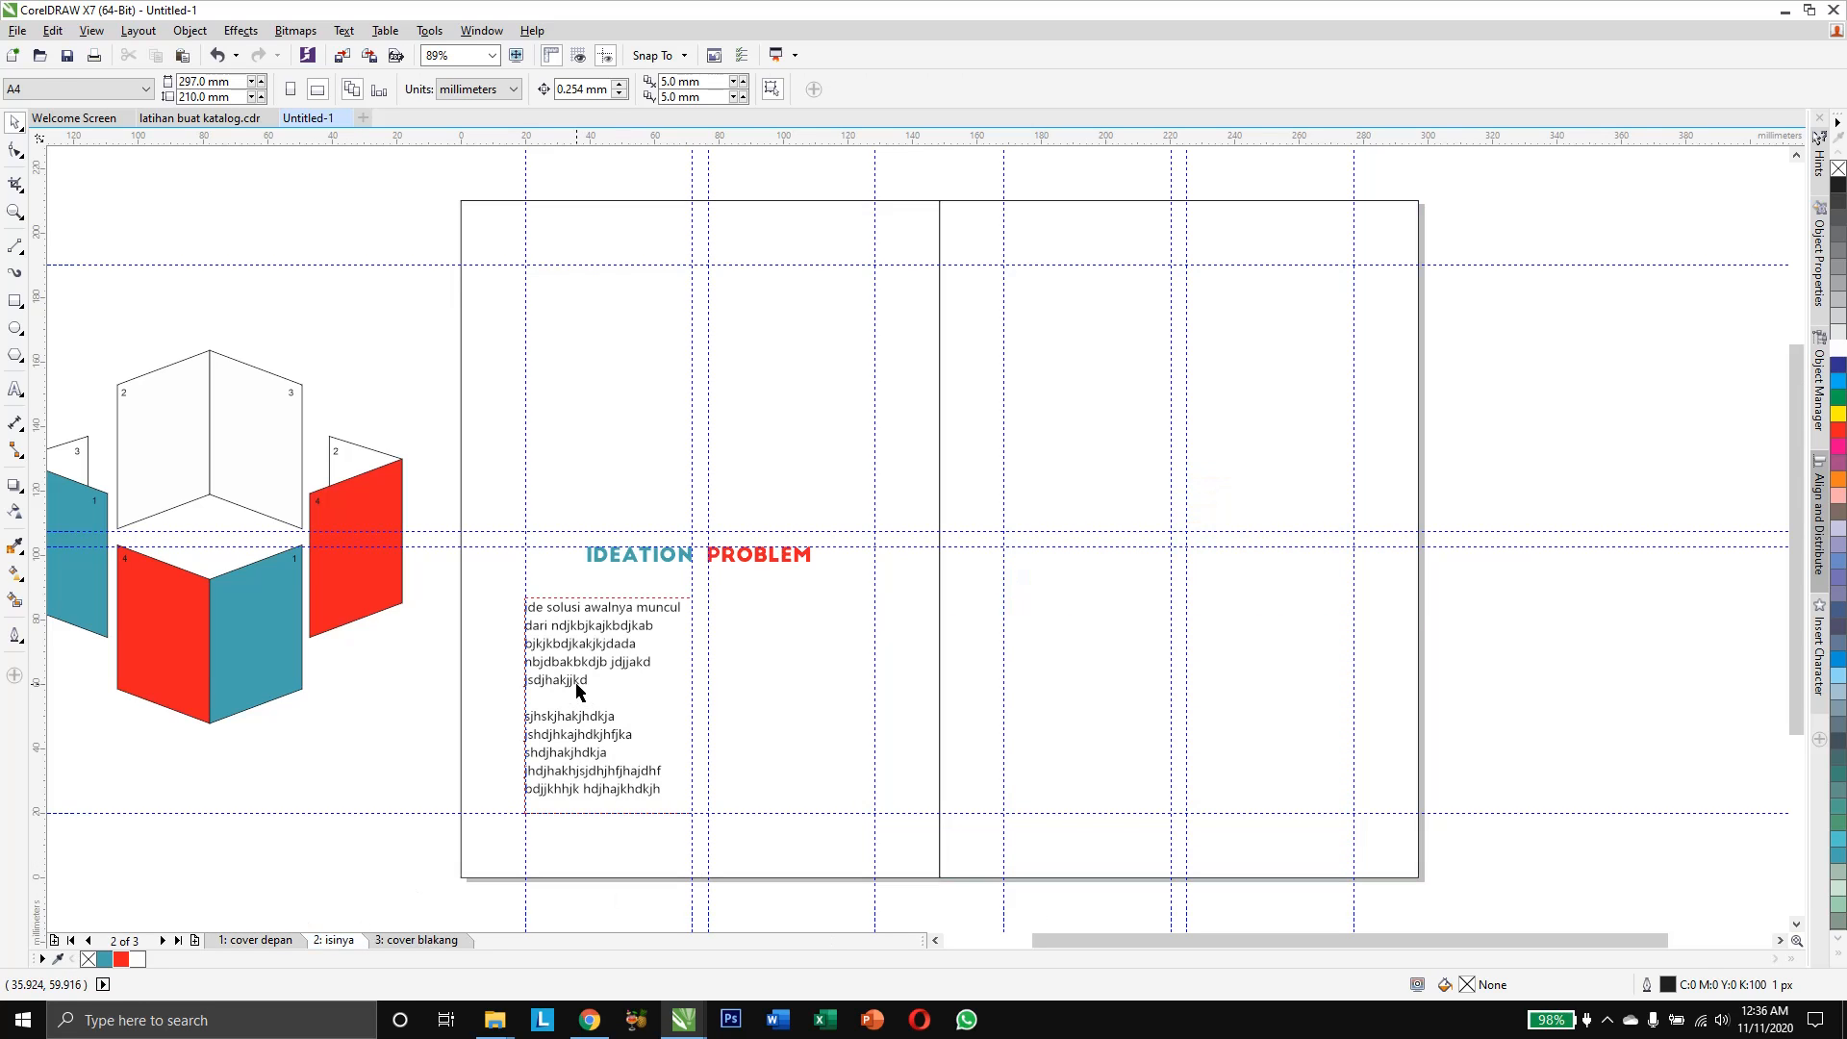
# Reduce the paragraph text's font size, trying 10 pt and settling on 9 pt
pyautogui.click(586, 662)
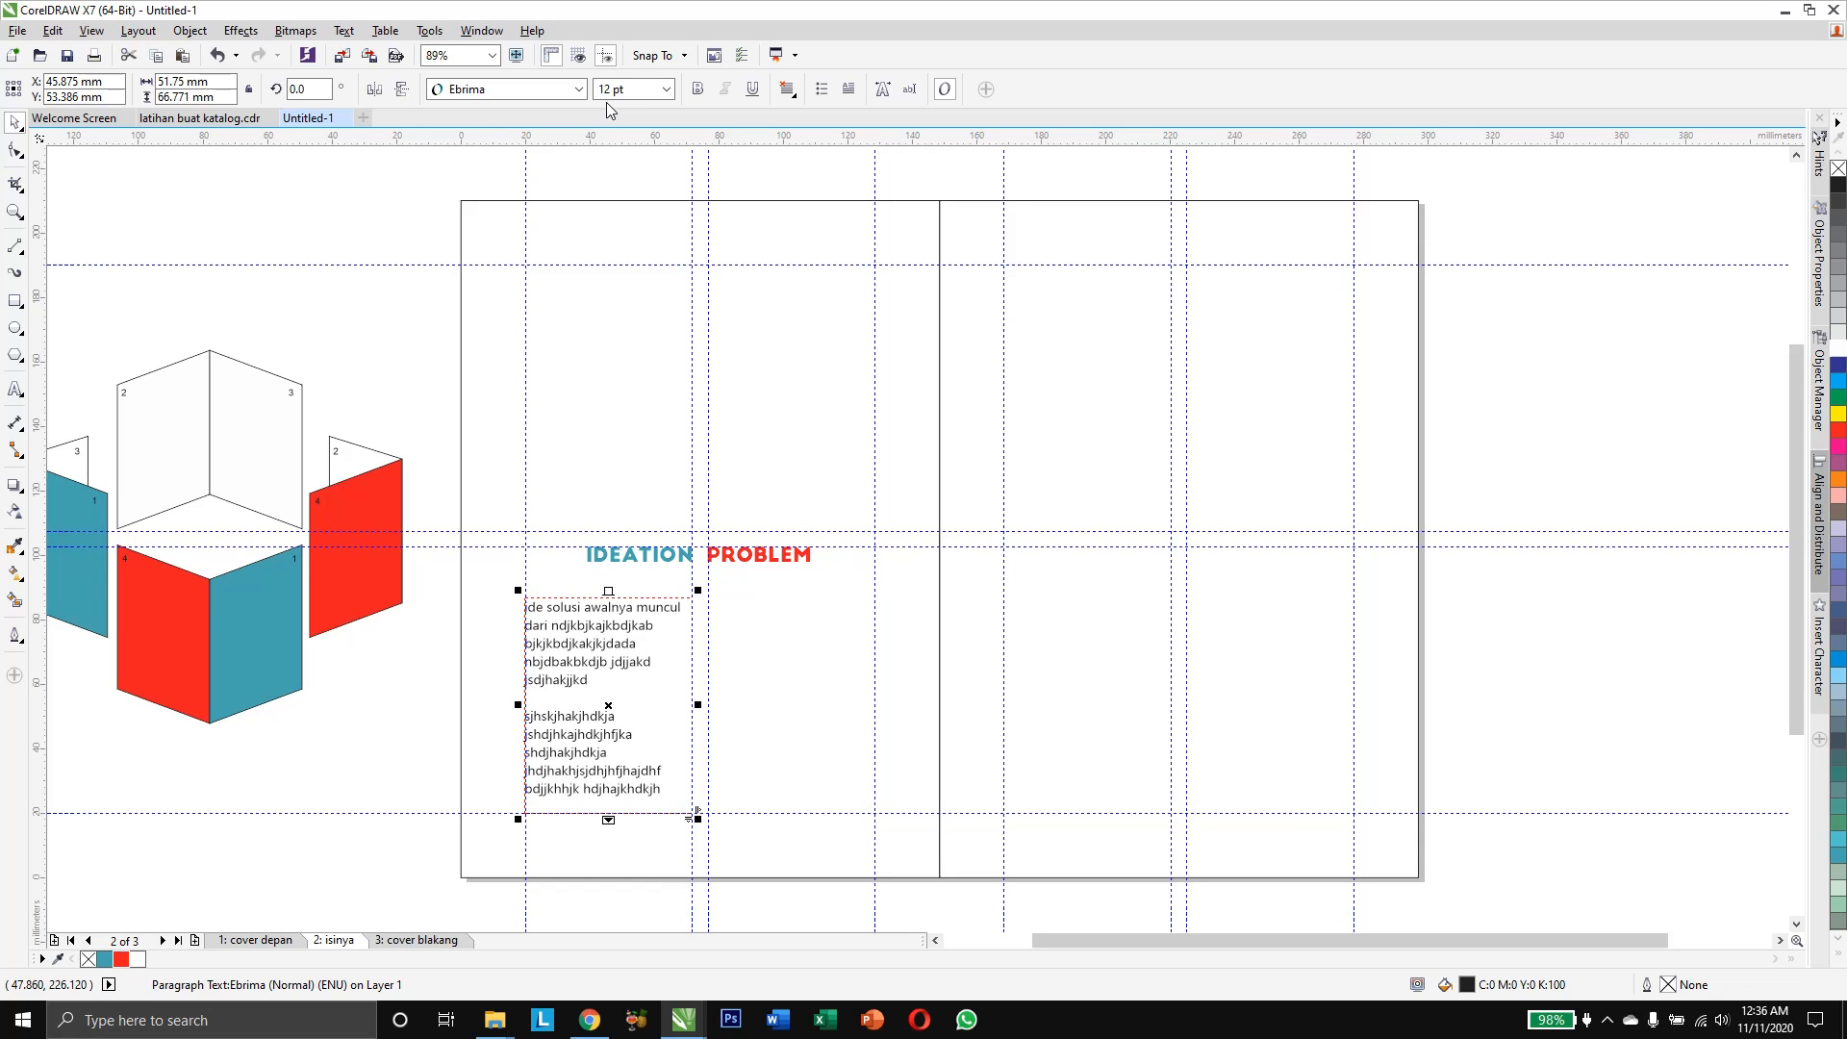
pyautogui.click(608, 92)
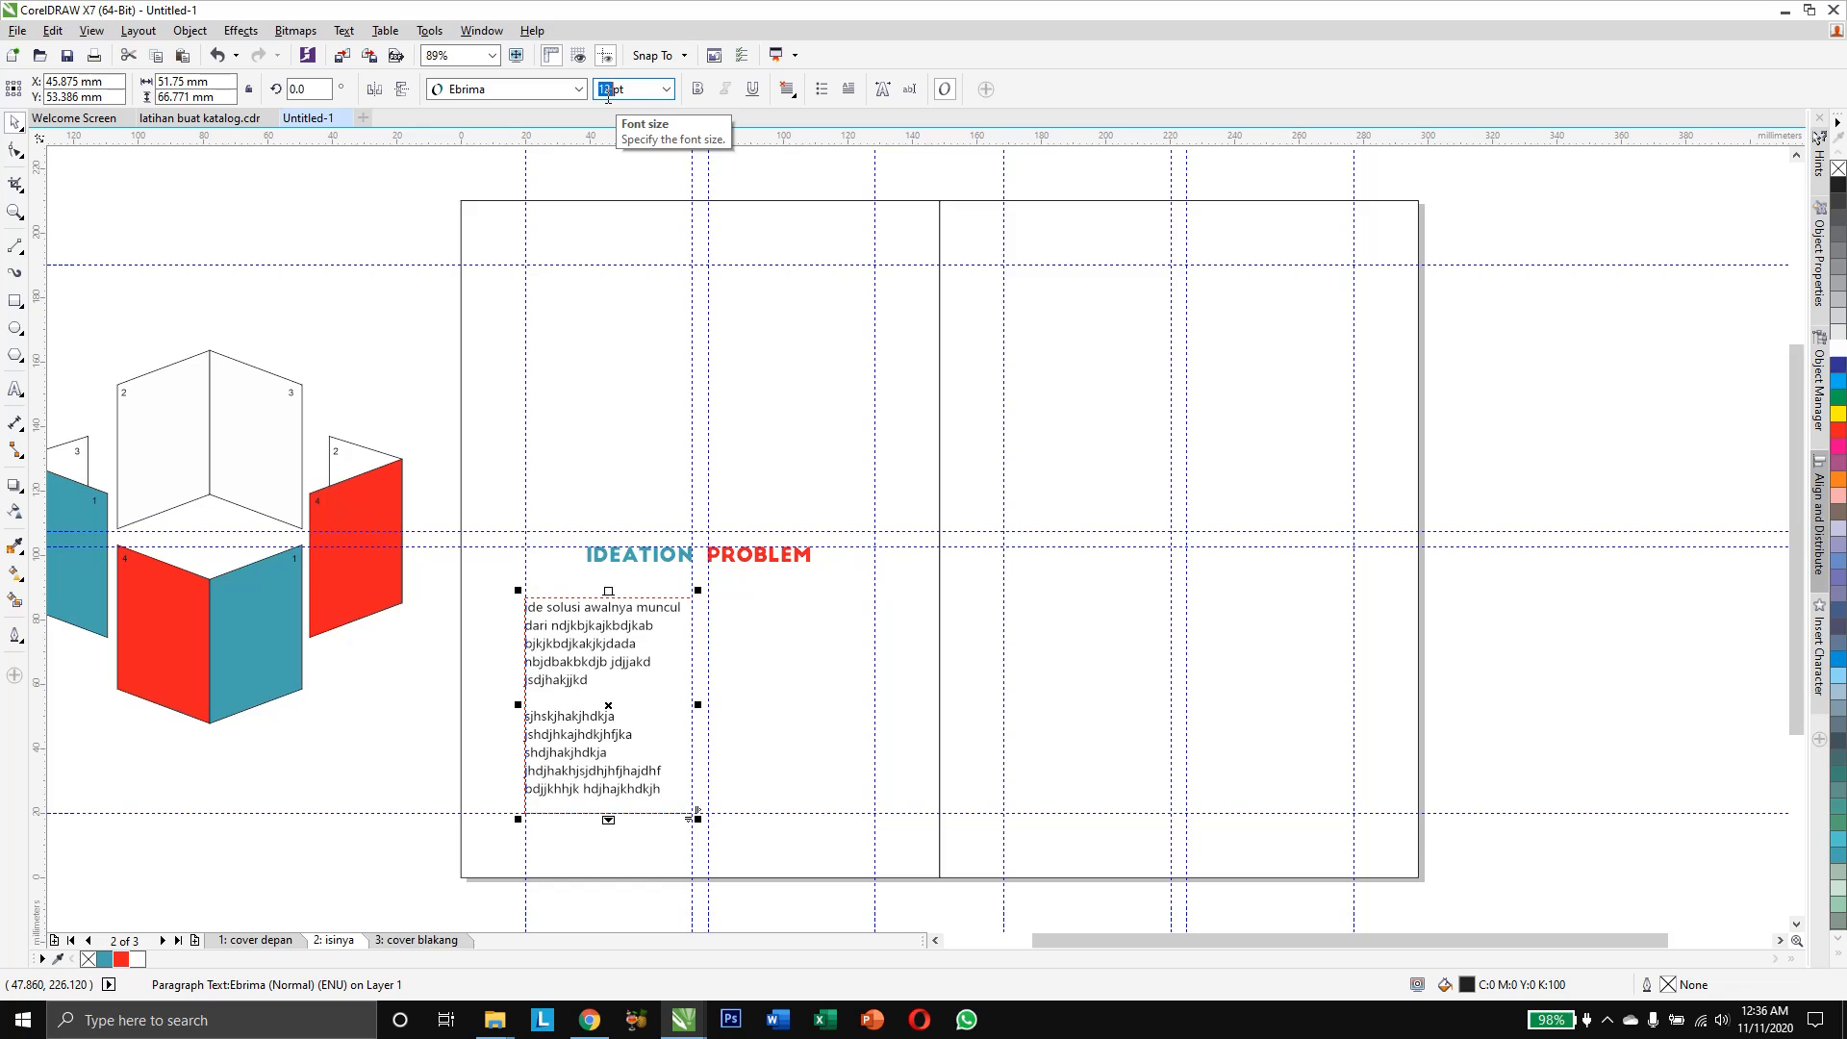
pyautogui.write('16')
pyautogui.press('Return')
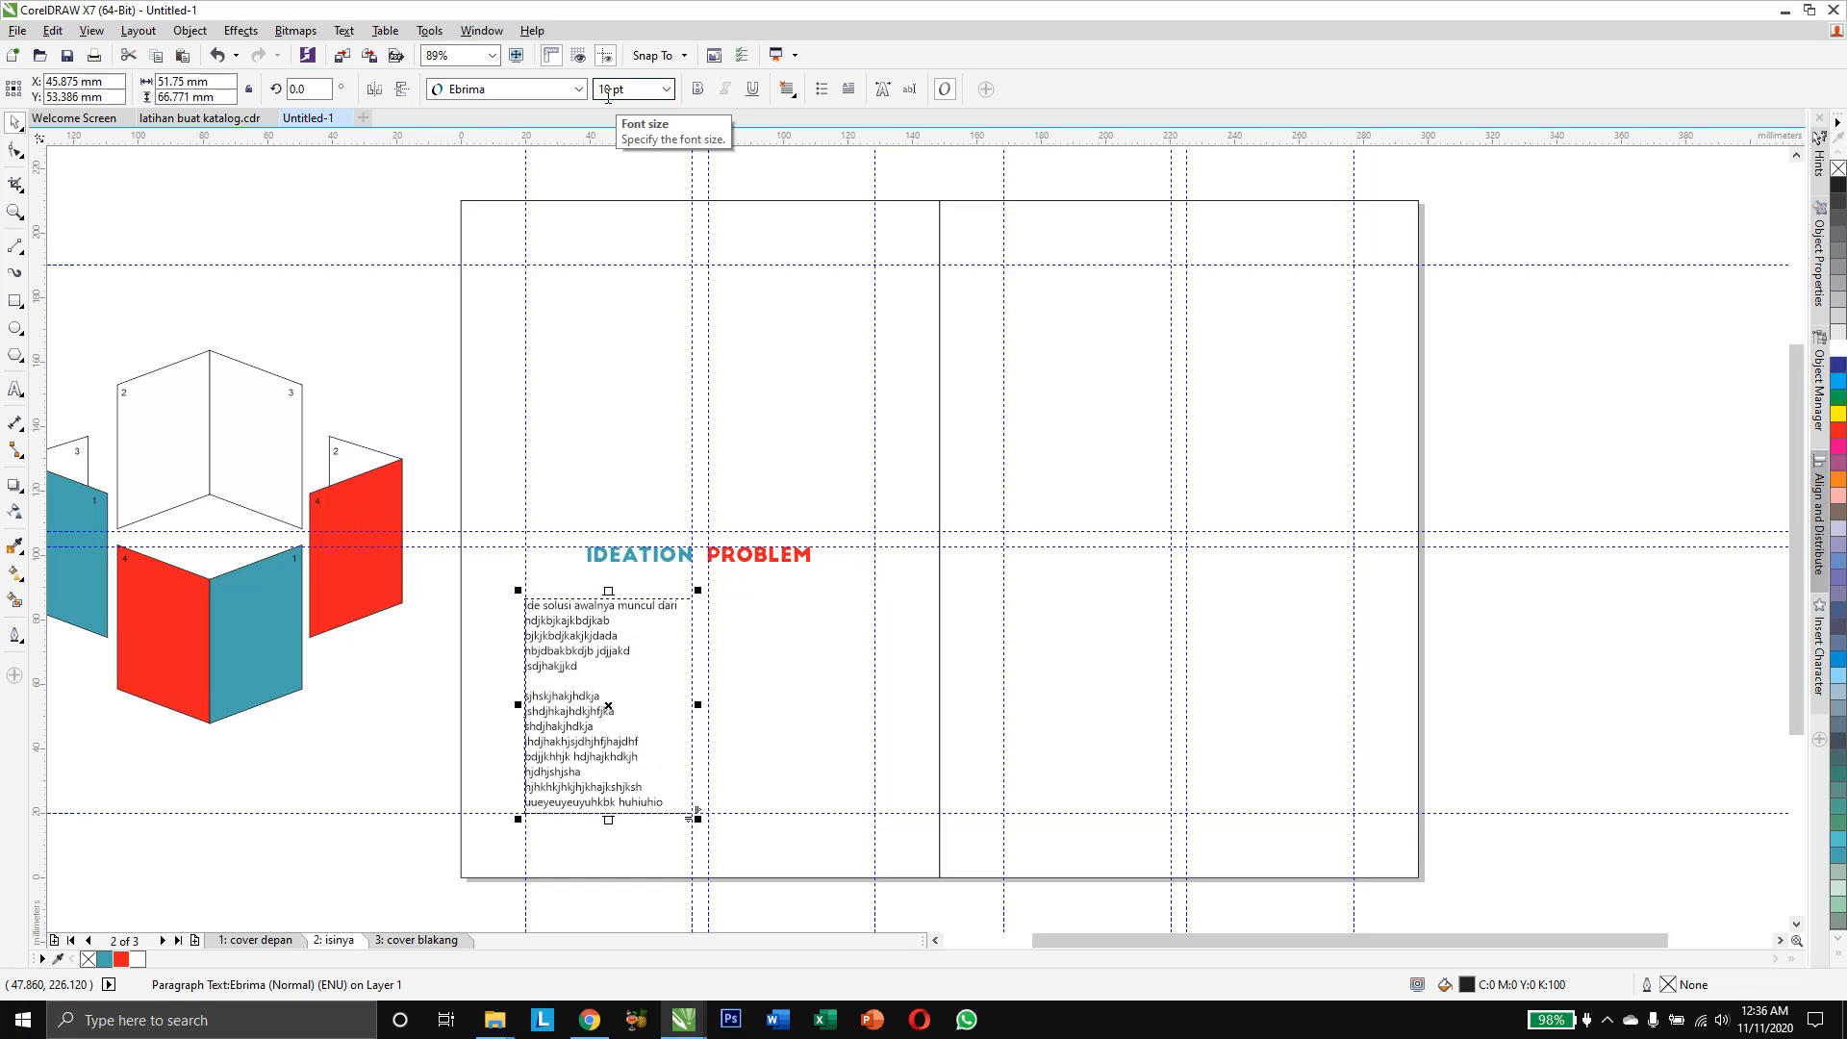
pyautogui.click(608, 91)
pyautogui.write('9')
pyautogui.press('Return')
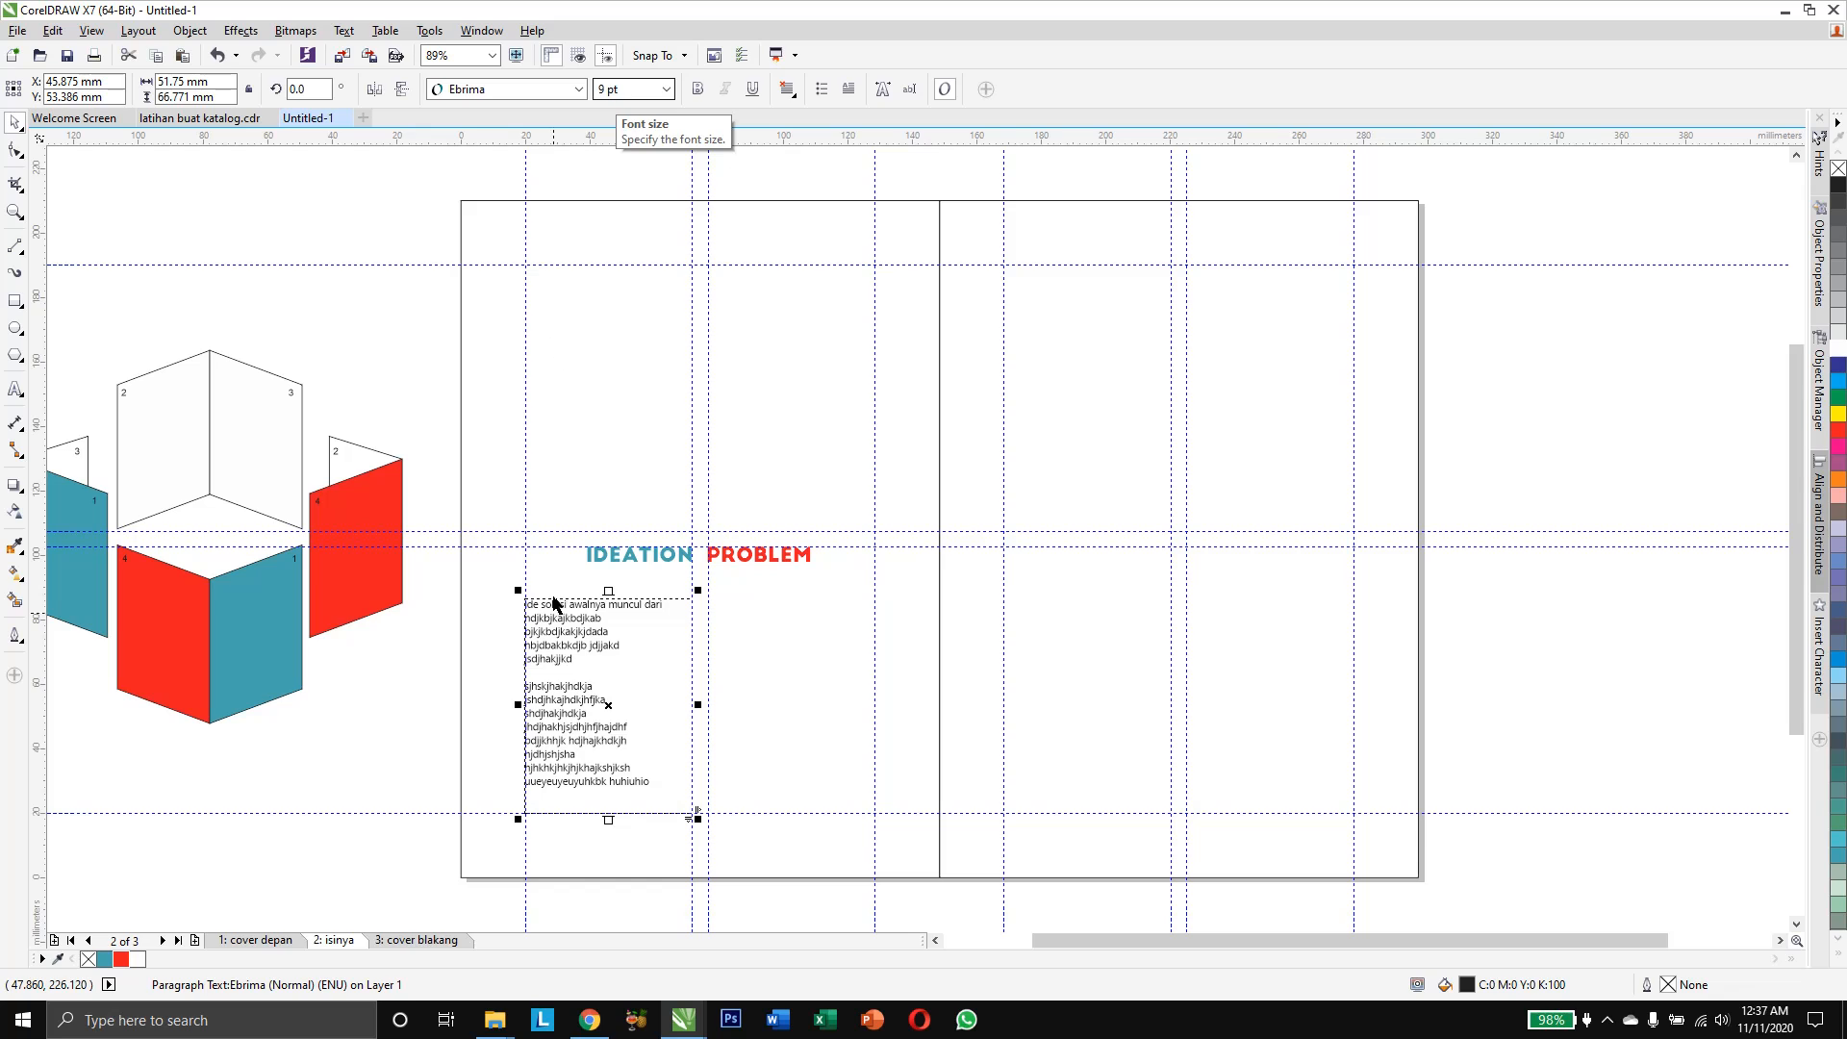
pyautogui.click(398, 703)
# Lengthen the second paragraph by appending filler characters to its first line and to the "hjdhjshjsha" line
pyautogui.doubleClick(547, 721)
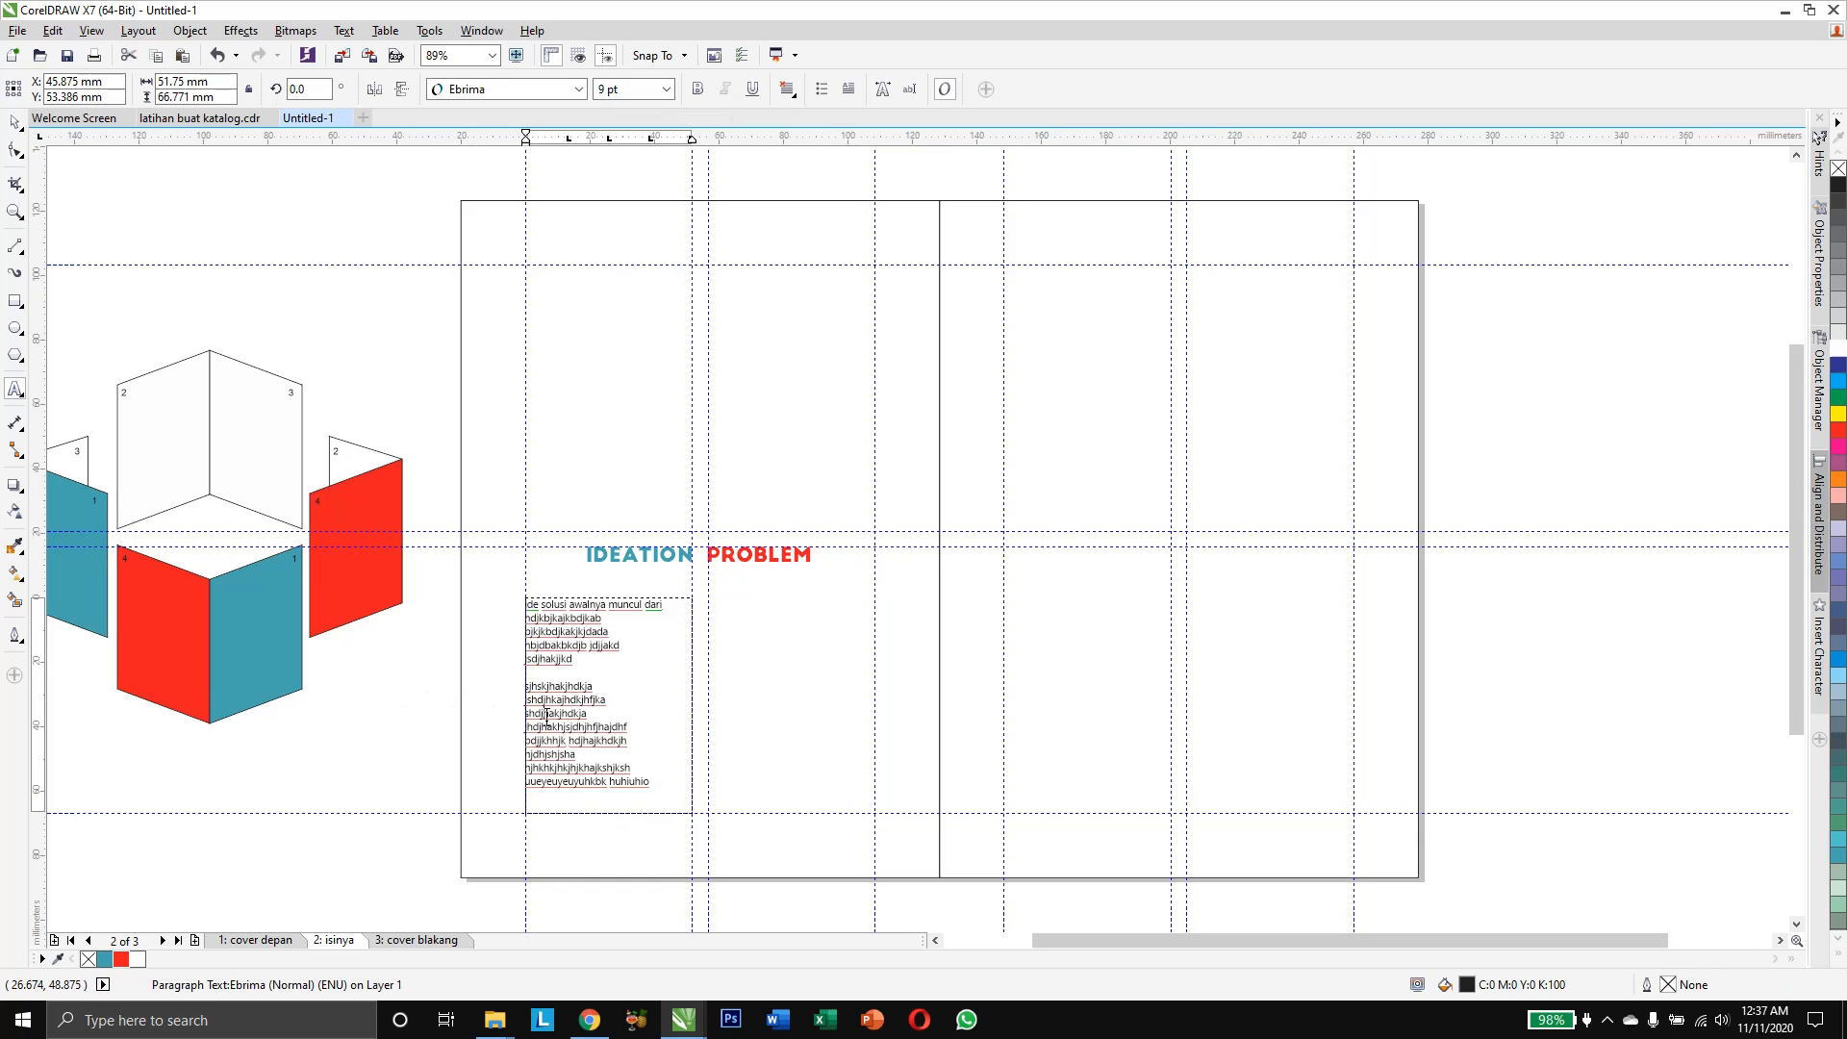
pyautogui.click(608, 685)
pyautogui.write('jkjlkjklhjlkhlkhlk')
pyautogui.click(657, 750)
pyautogui.write('jlkjhklhlkh hjhjkhjkh')
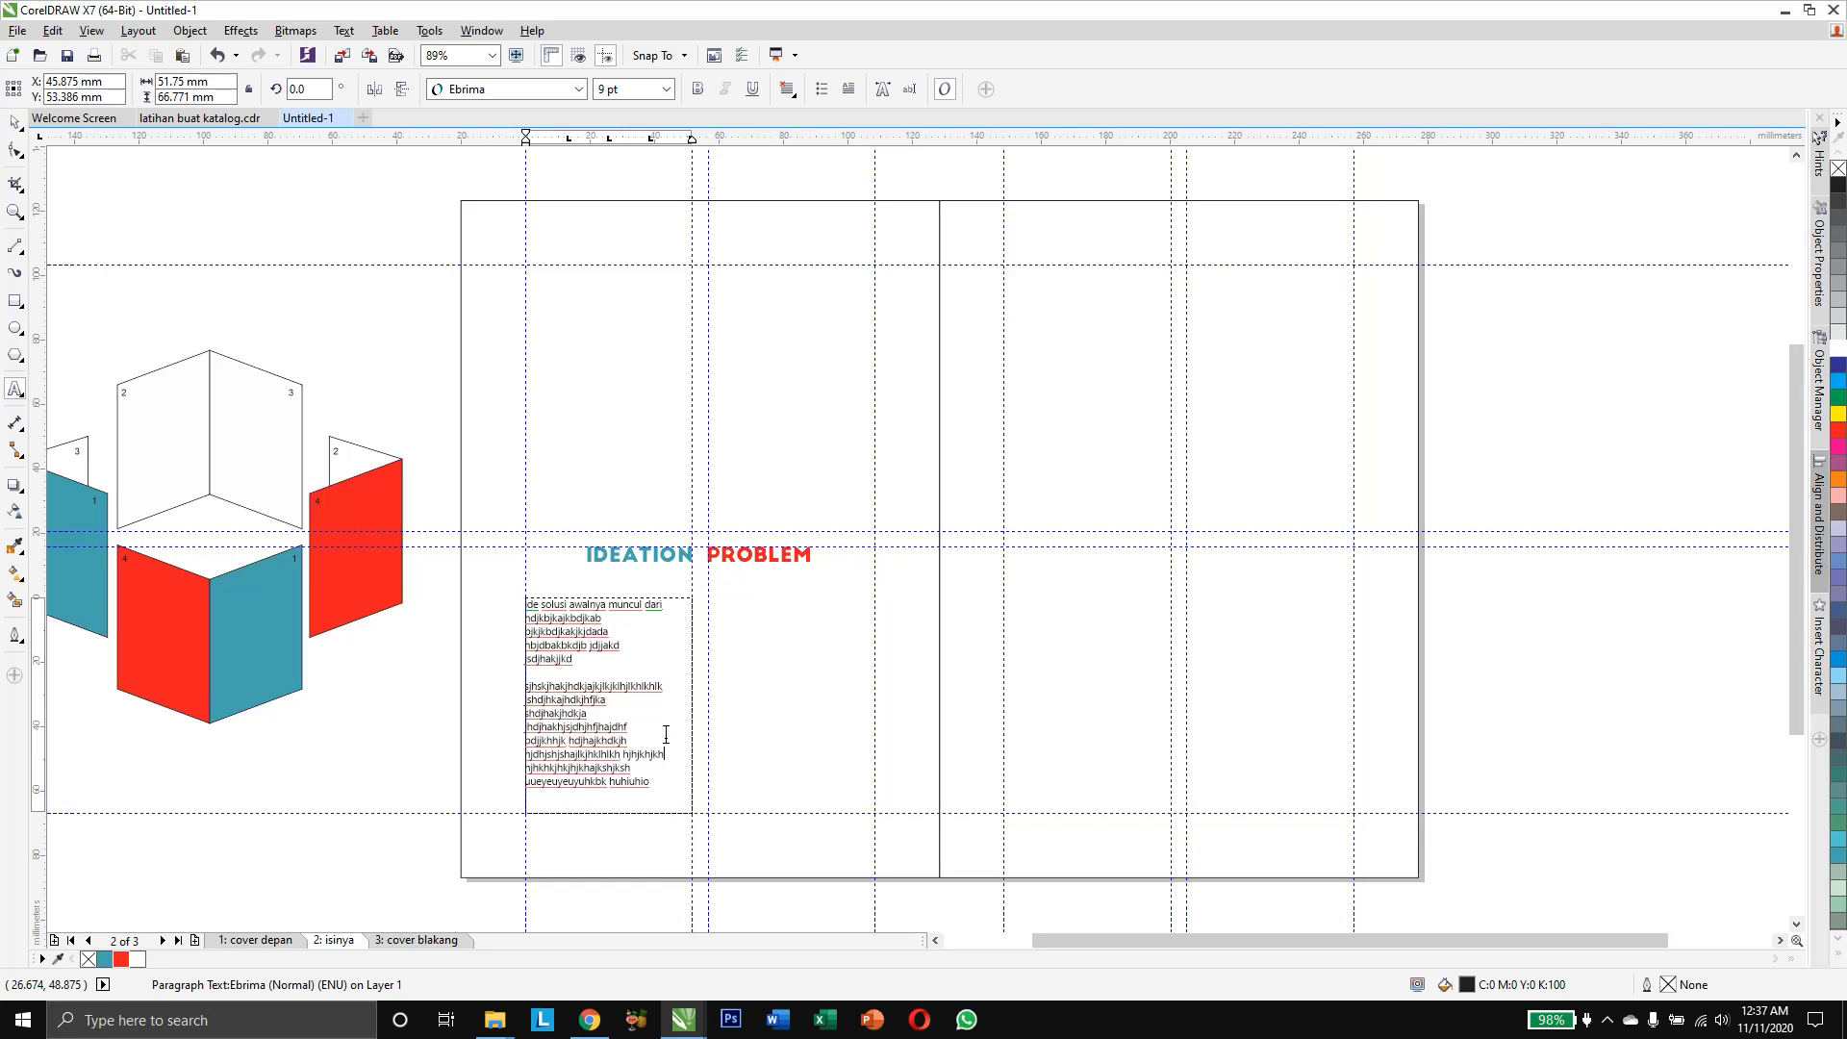
pyautogui.write('kgjkgh')
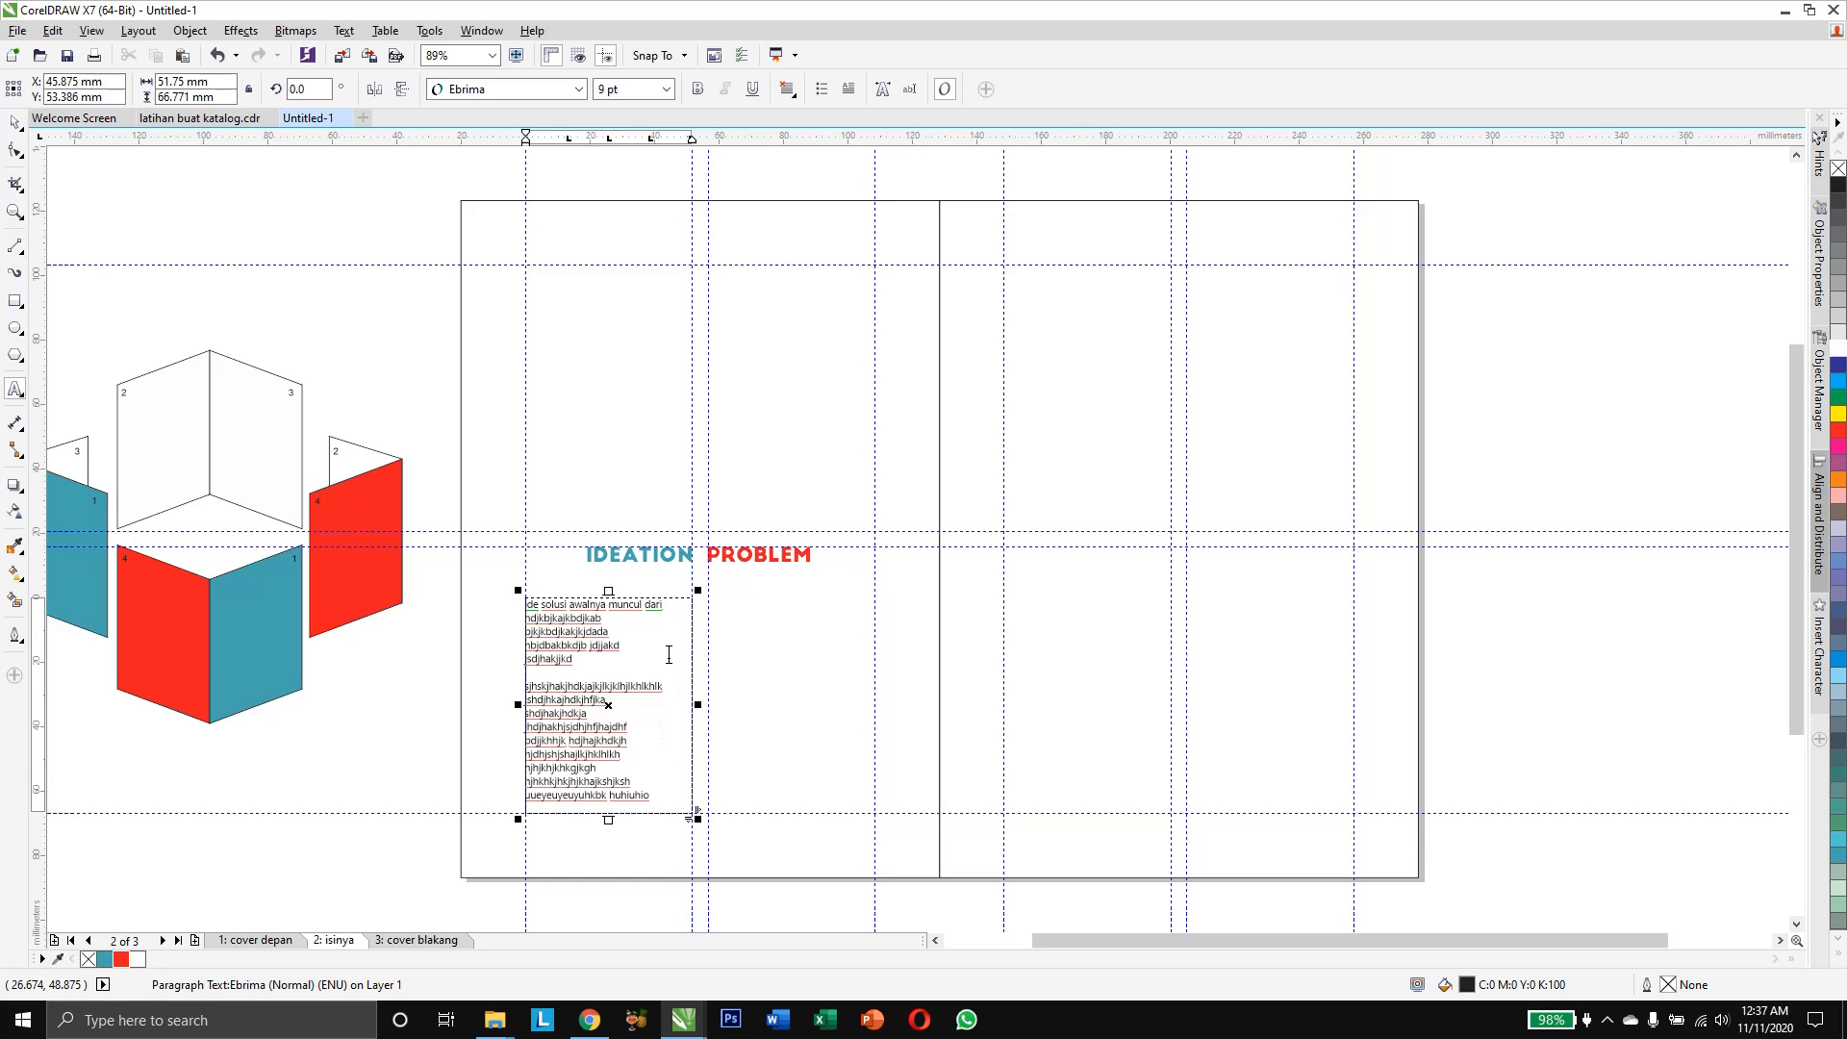
pyautogui.click(23, 125)
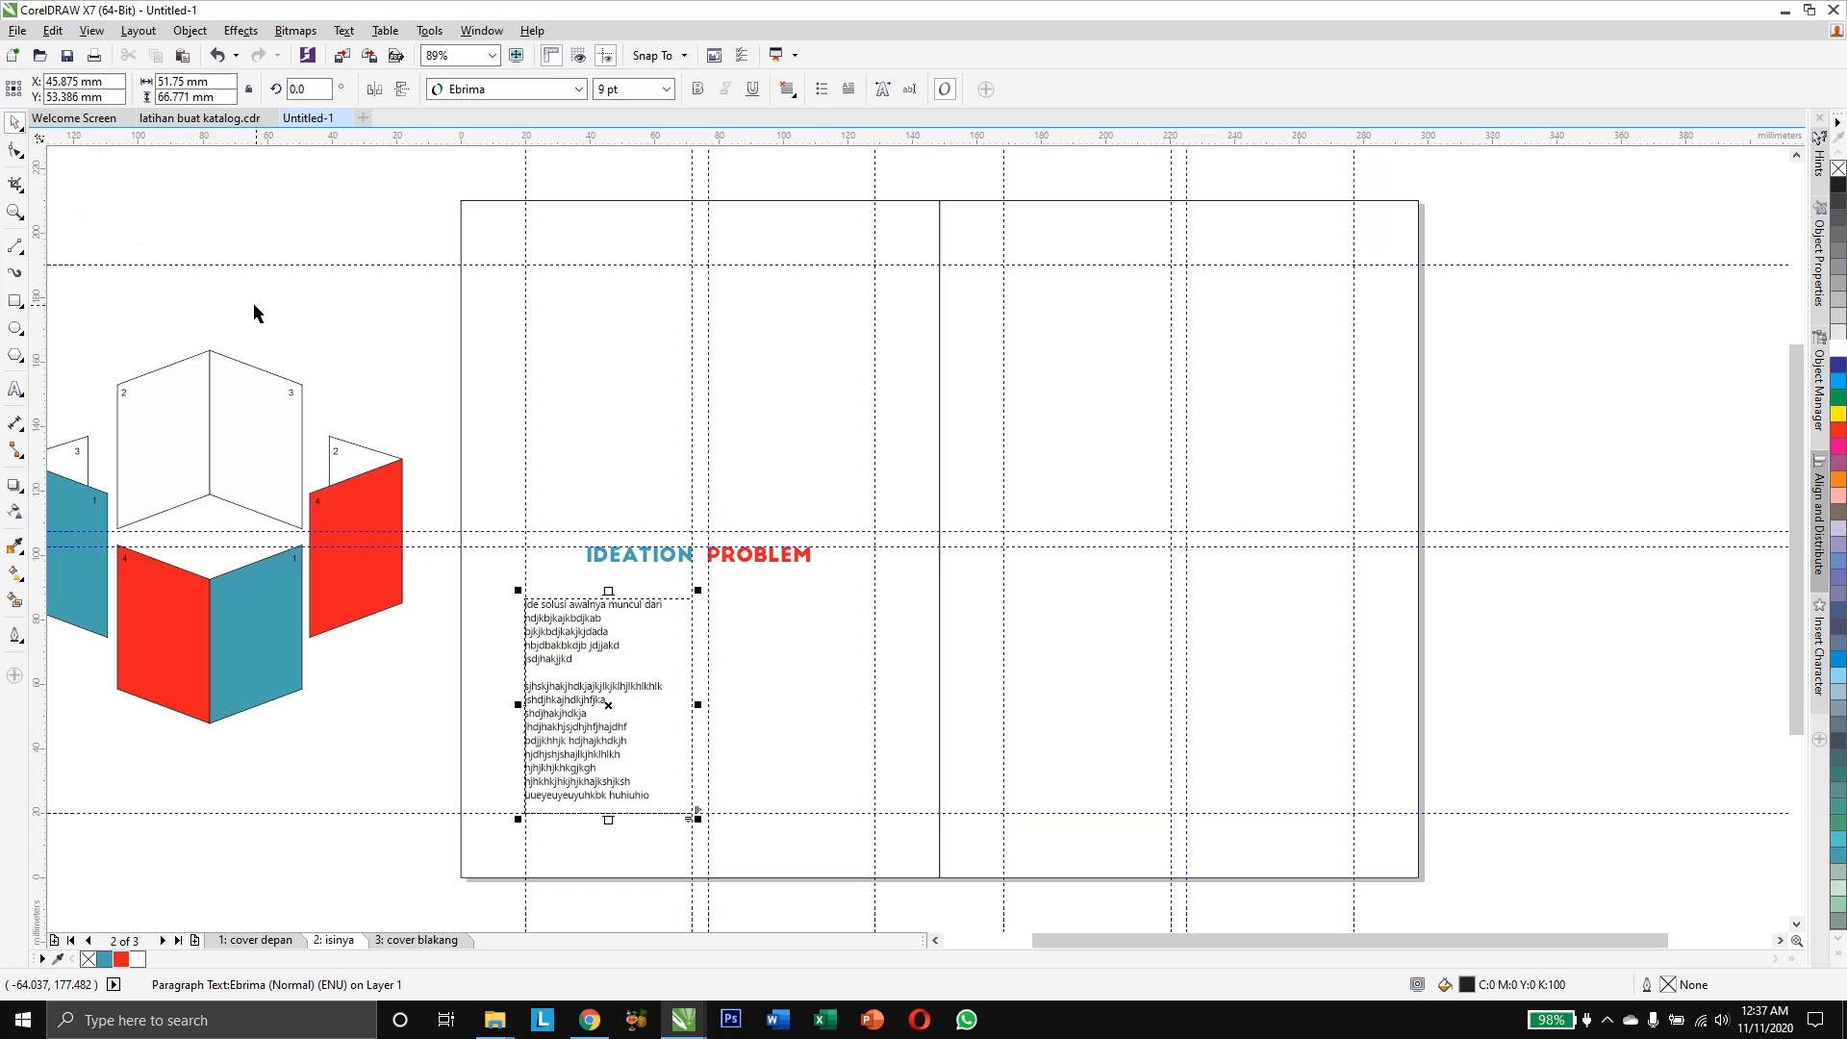
pyautogui.click(254, 303)
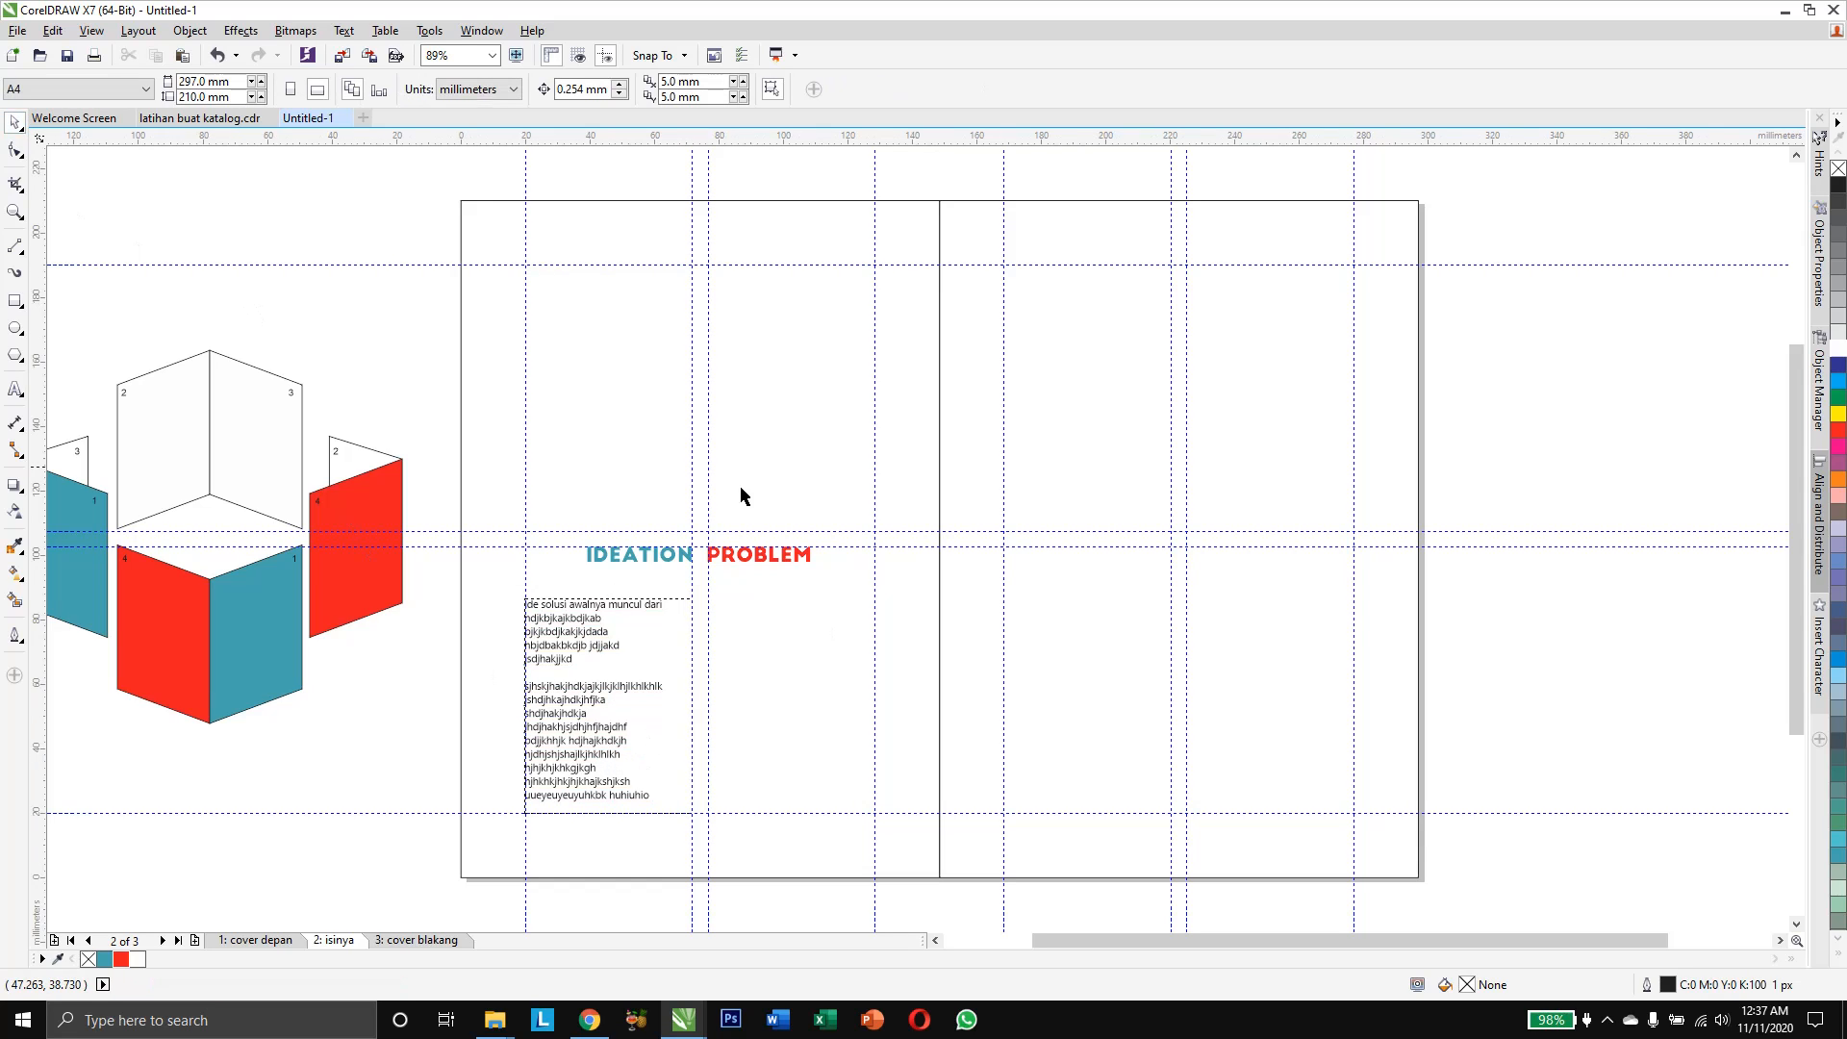
# Duplicate the paragraph frame horizontally into the second column, below the PROBLEM heading and between the column guides
pyautogui.click(577, 679)
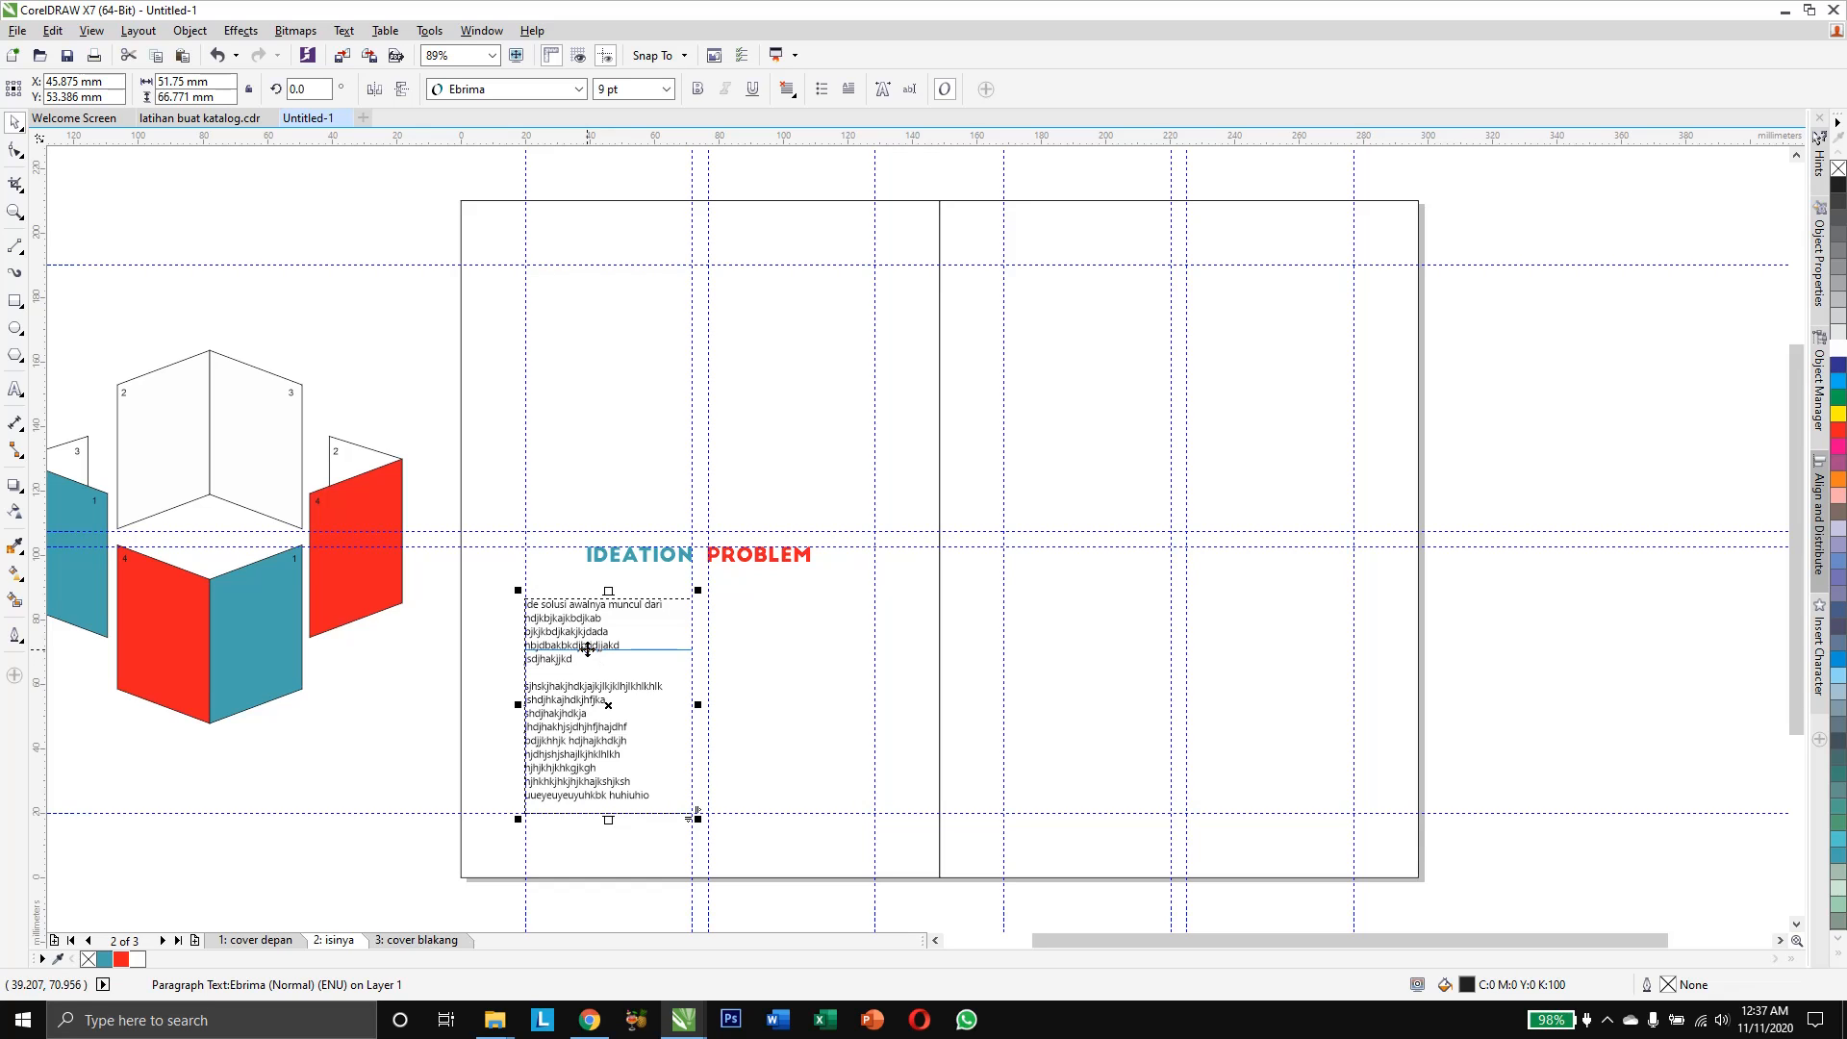
pyautogui.moveTo(588, 649); pyautogui.dragTo(777, 650)
pyautogui.click(407, 661)
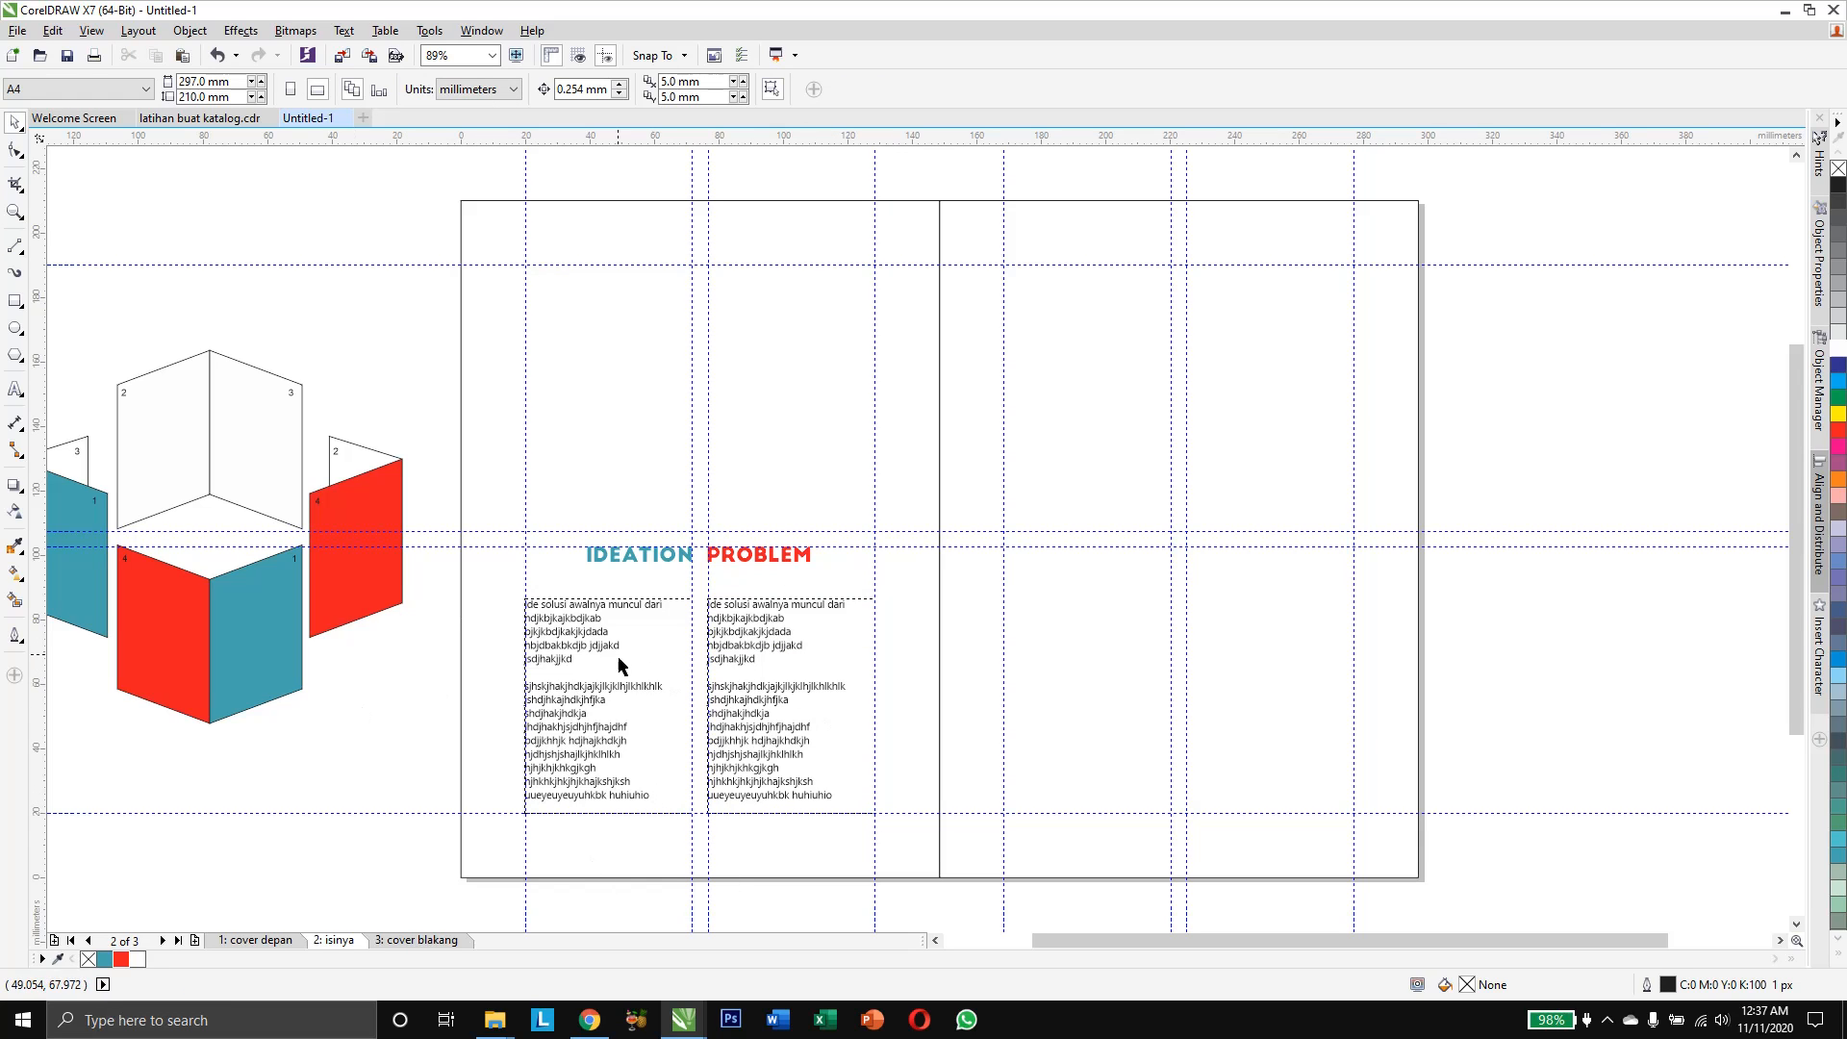
# Move the IDEATION heading to start at the first column's left guide
pyautogui.click(606, 556)
pyautogui.moveTo(605, 560); pyautogui.dragTo(543, 560)
pyautogui.click(486, 632)
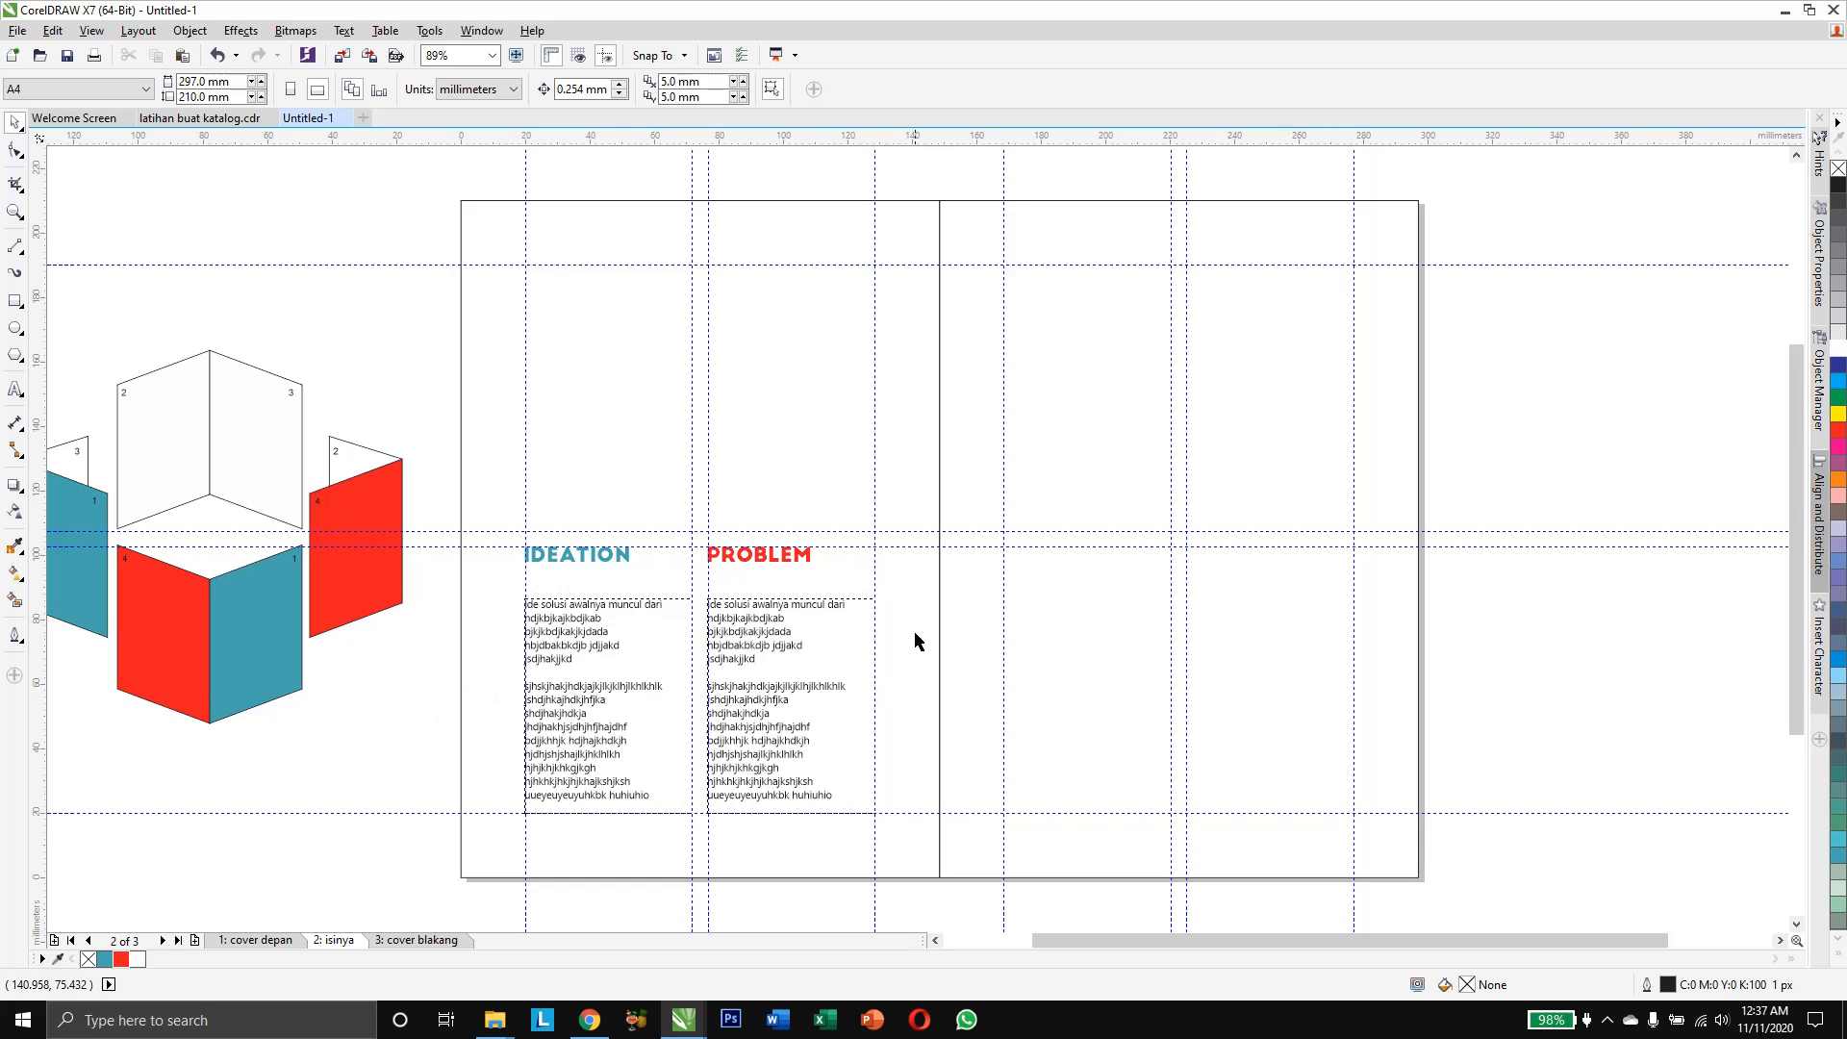
# Right-align the paragraph below IDEATION and move the heading so it ends at the first column's right guide
pyautogui.click(592, 627)
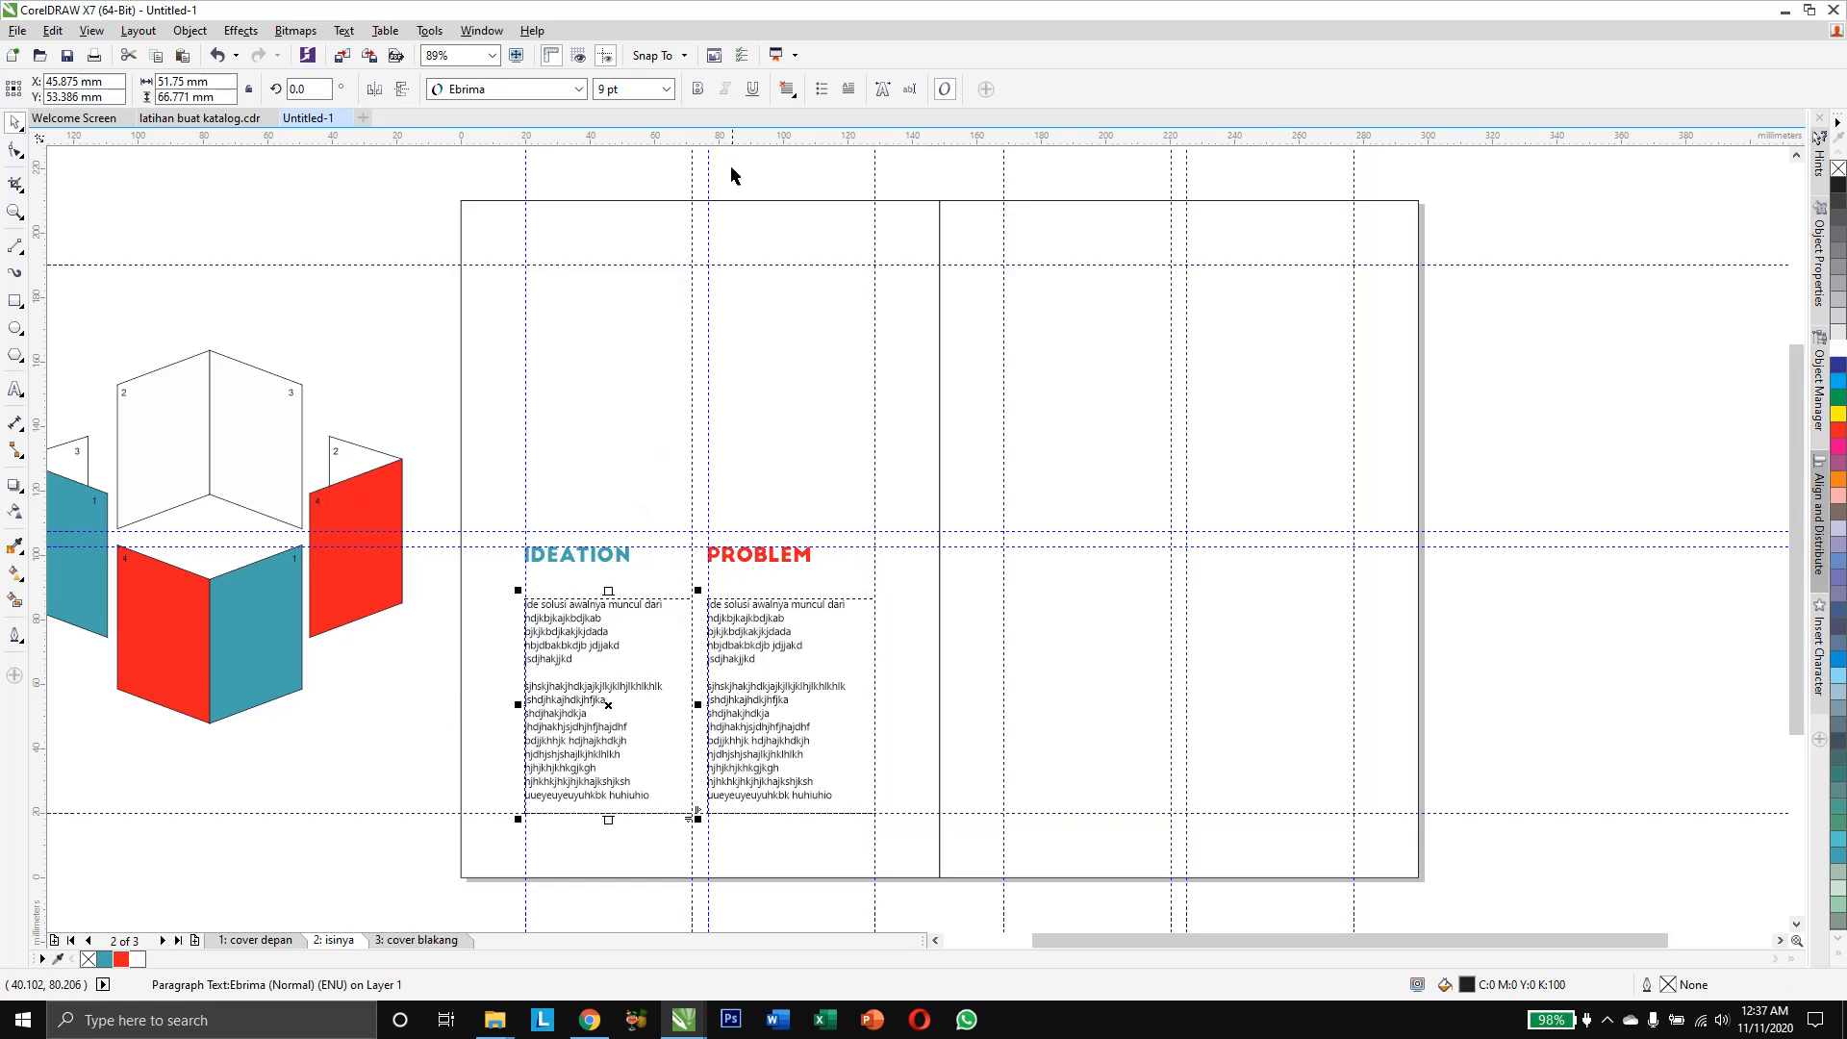
pyautogui.click(787, 90)
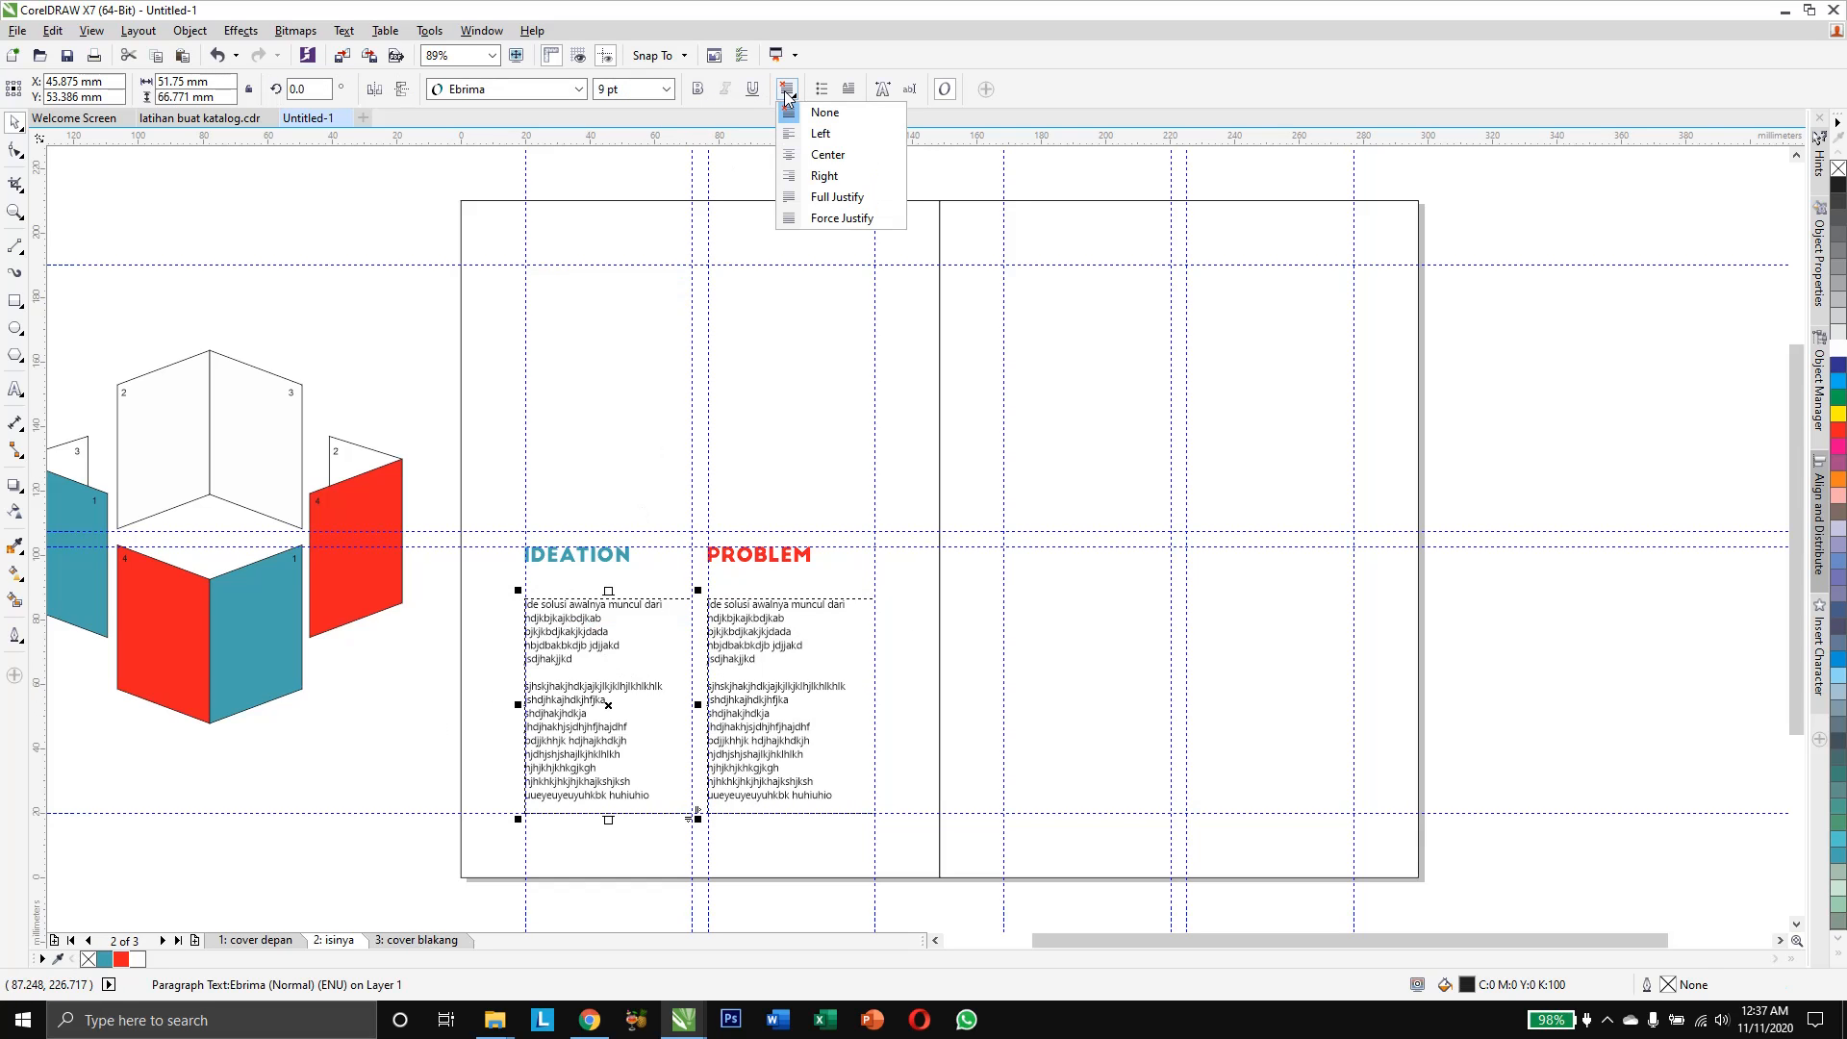
pyautogui.click(808, 175)
pyautogui.click(616, 562)
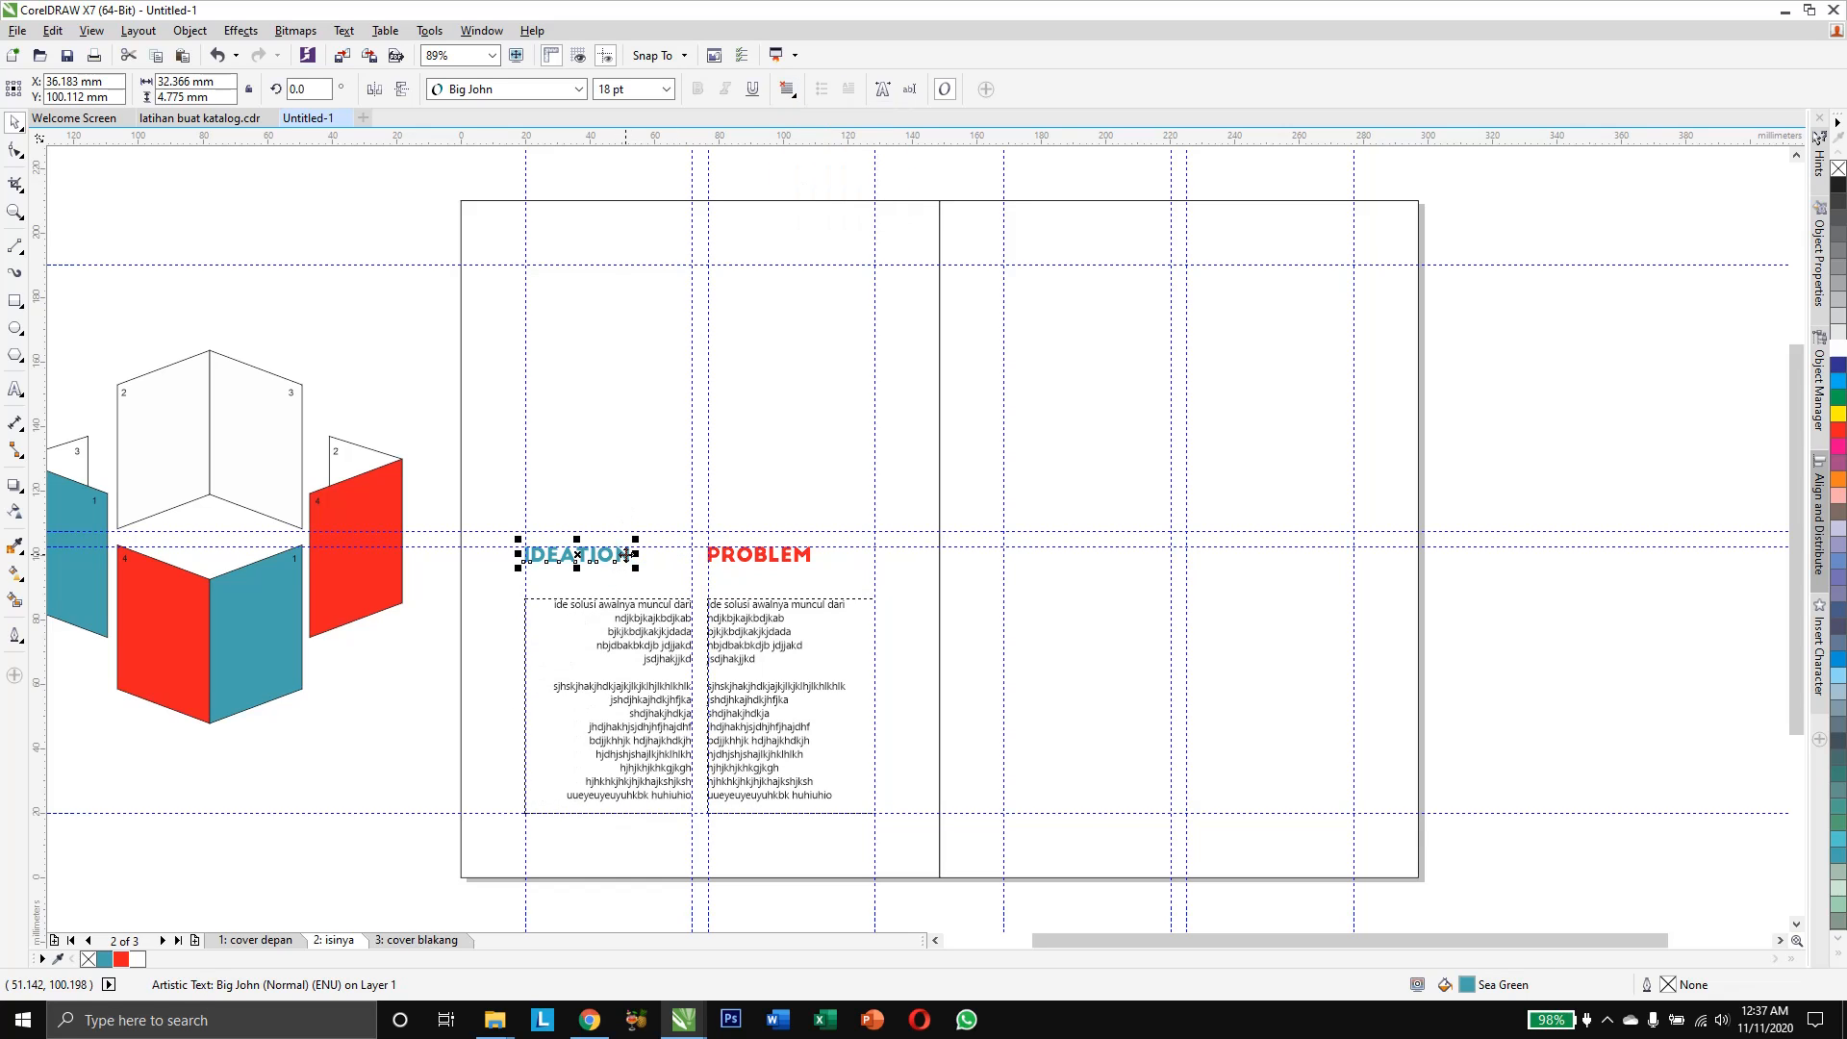
pyautogui.moveTo(617, 565); pyautogui.dragTo(679, 555)
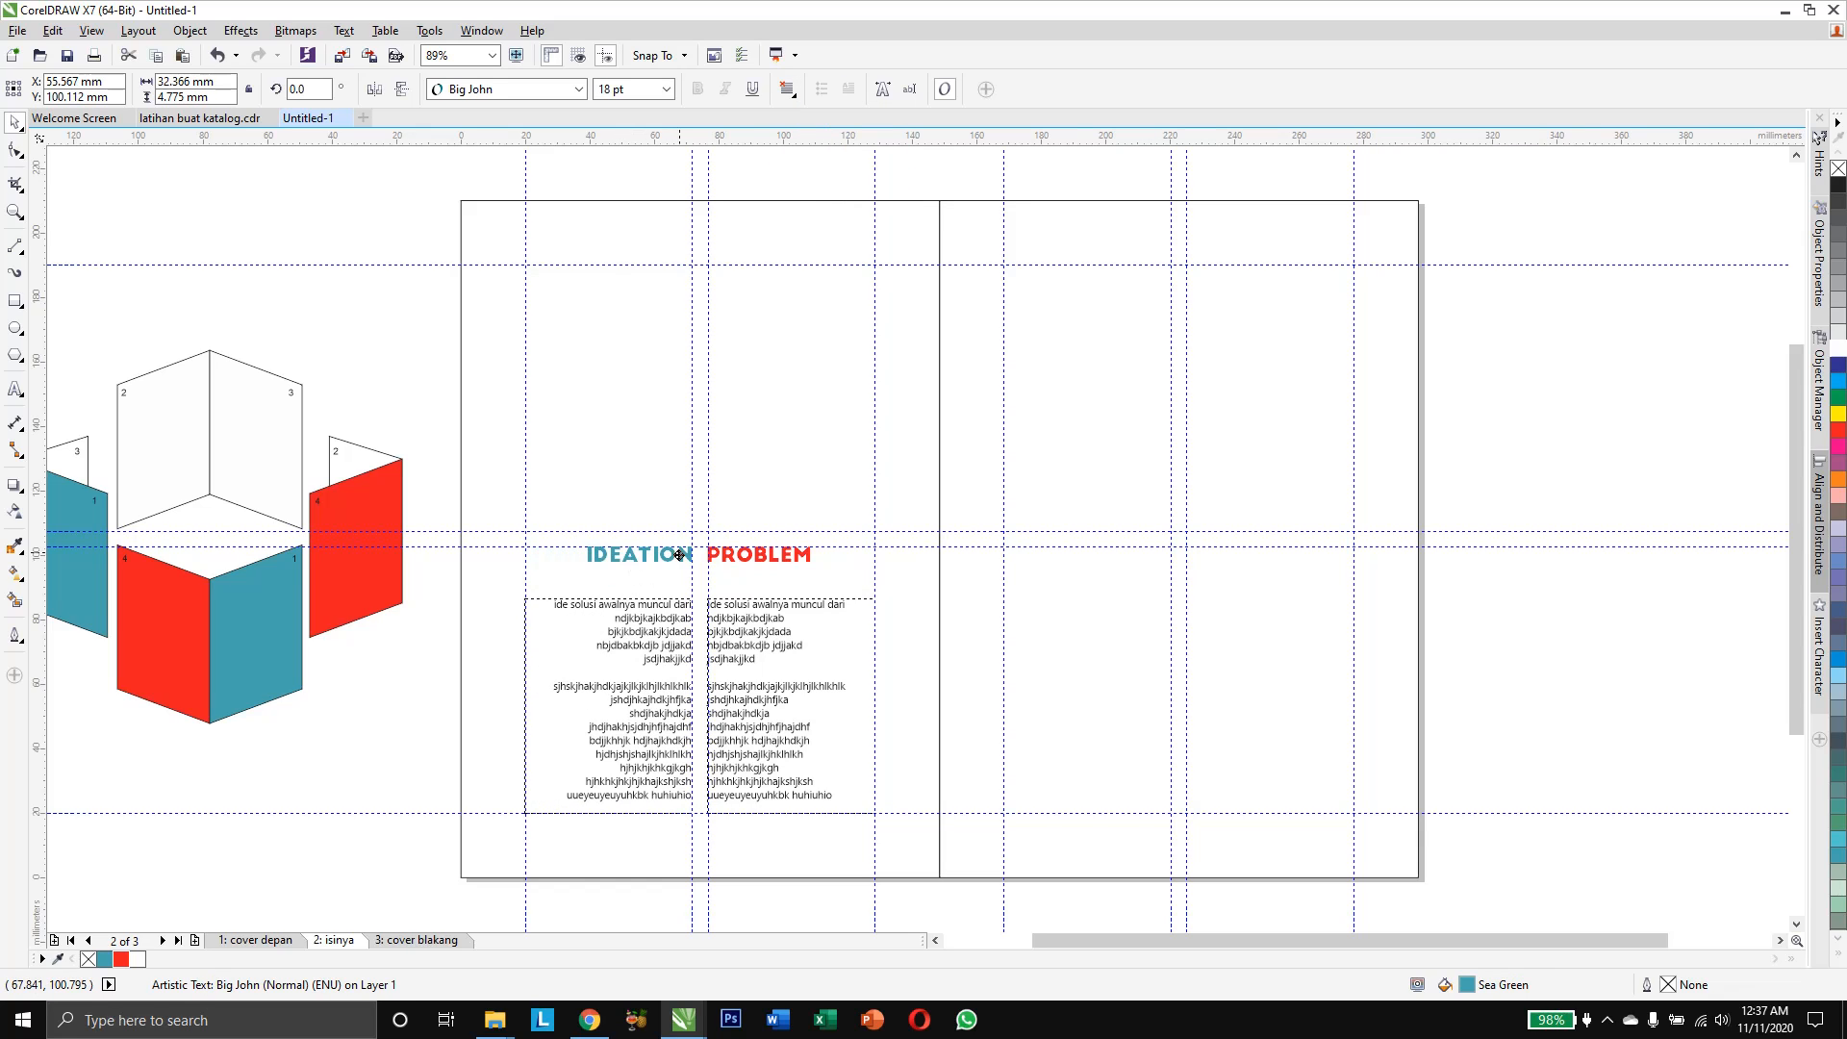
pyautogui.click(424, 678)
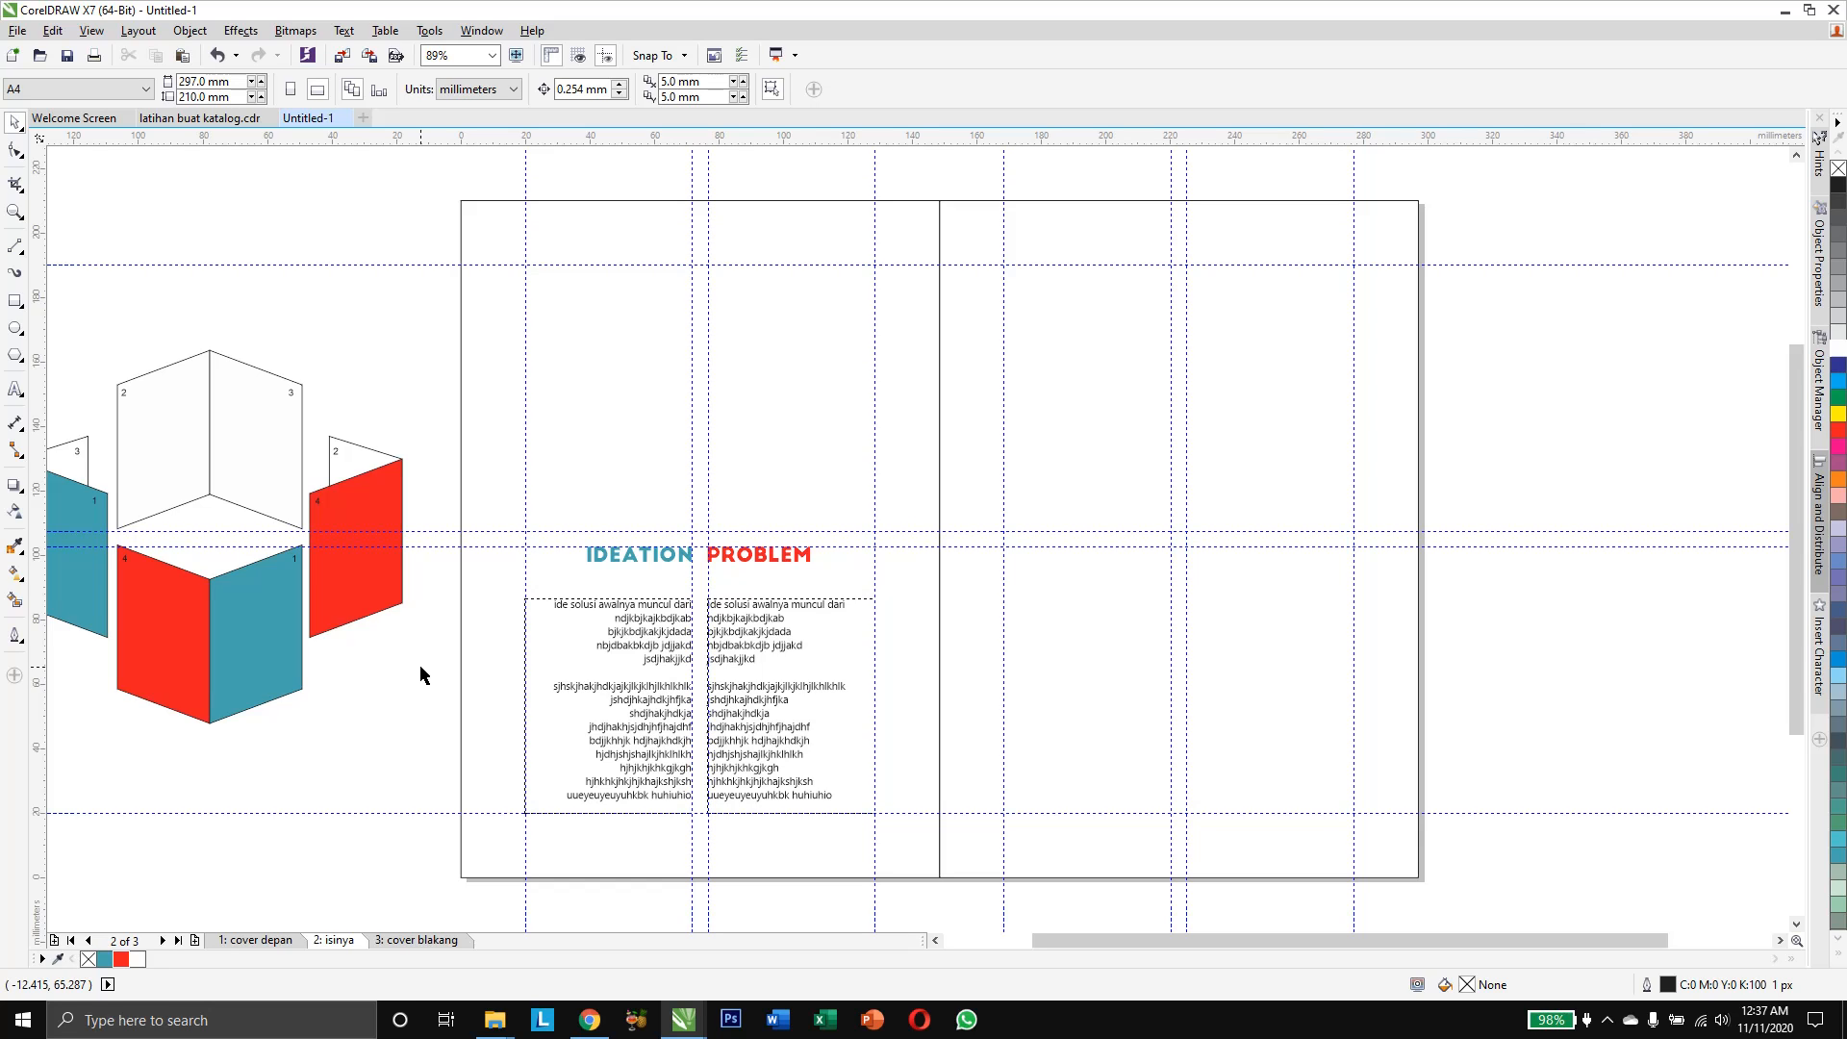
# Right-align the paragraph below PROBLEM and move the heading so it ends at the second column's right guide
pyautogui.click(732, 640)
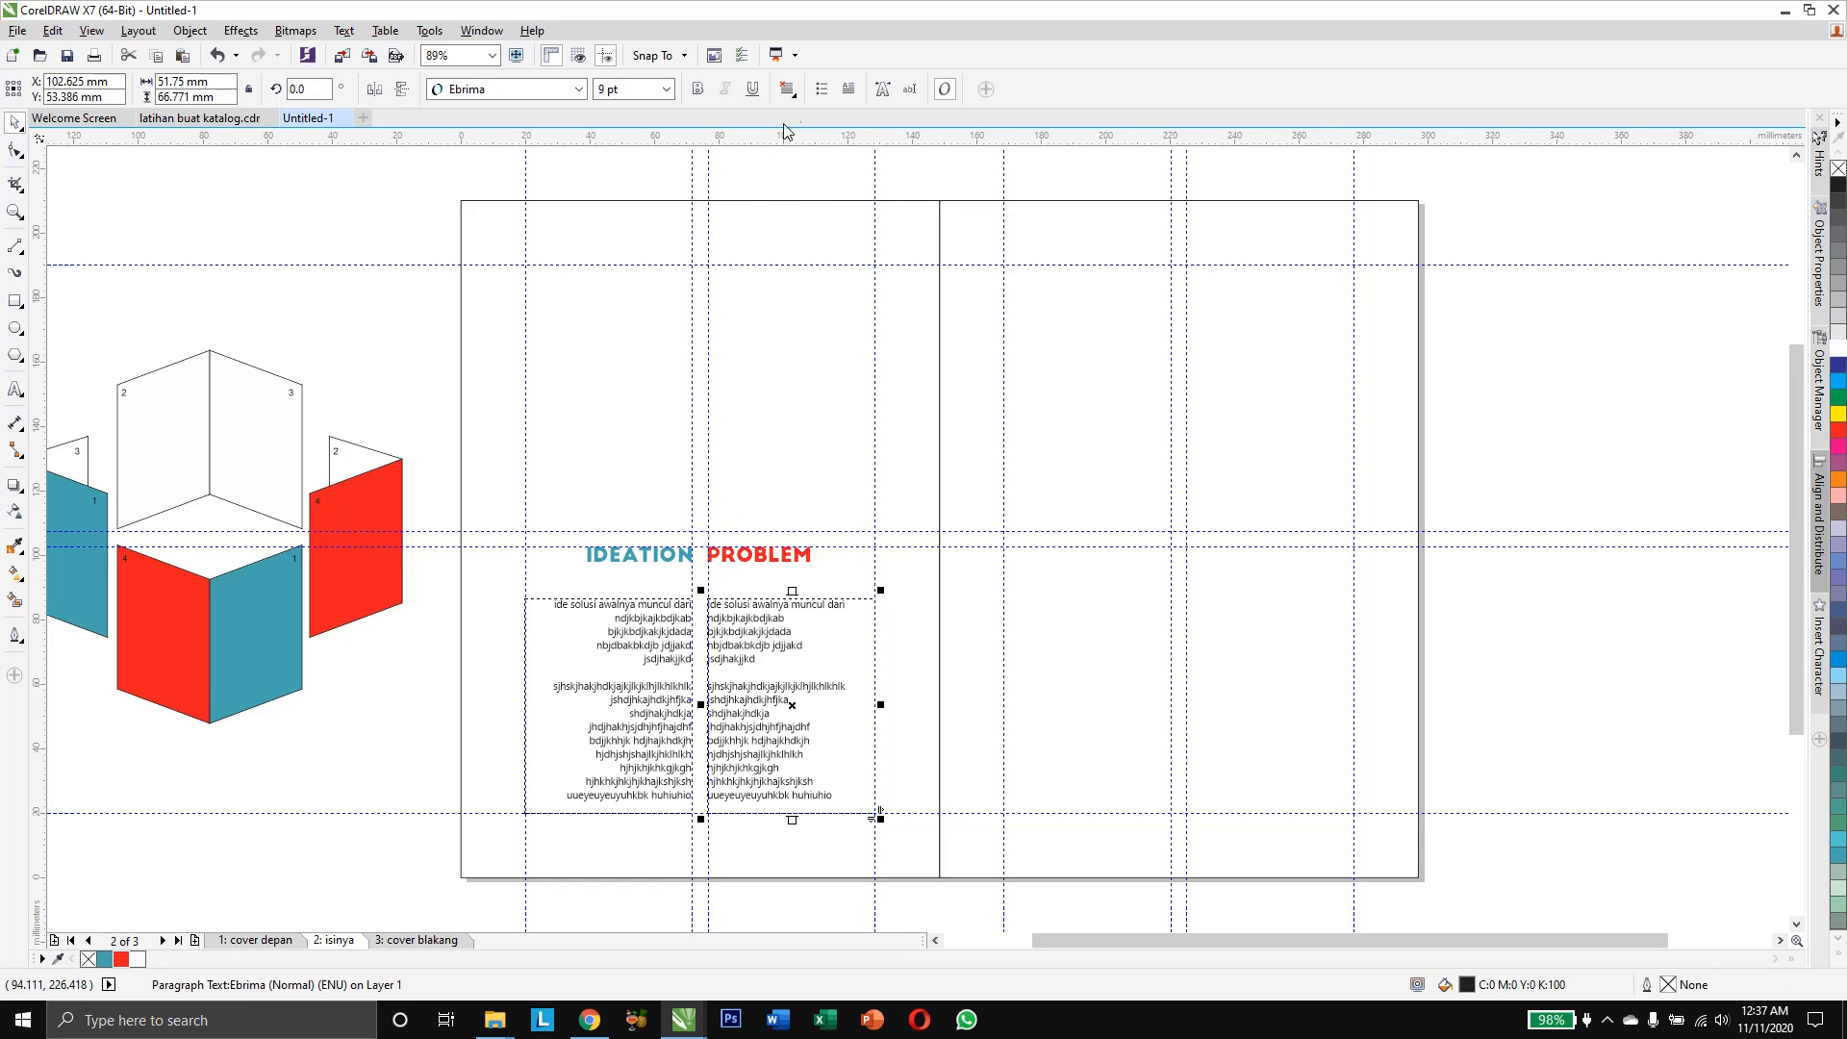
pyautogui.click(787, 88)
pyautogui.click(803, 177)
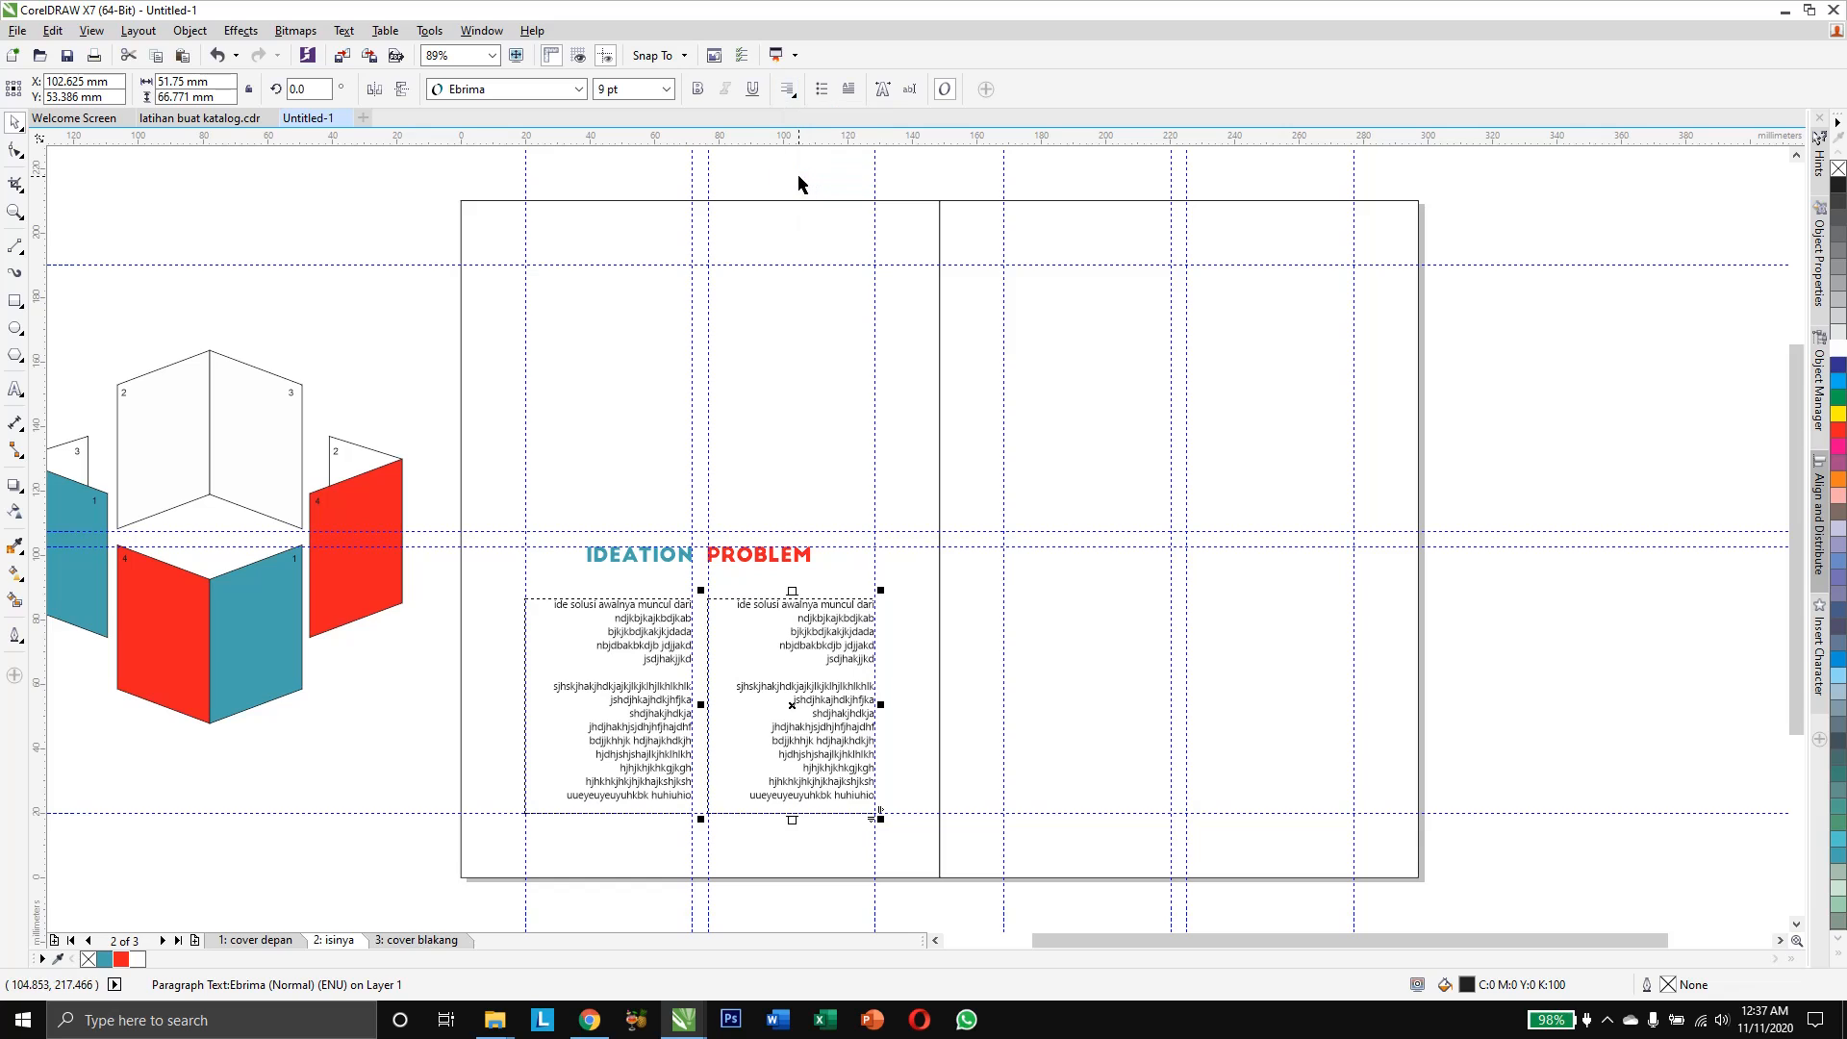
pyautogui.moveTo(774, 556); pyautogui.dragTo(838, 557)
pyautogui.click(433, 665)
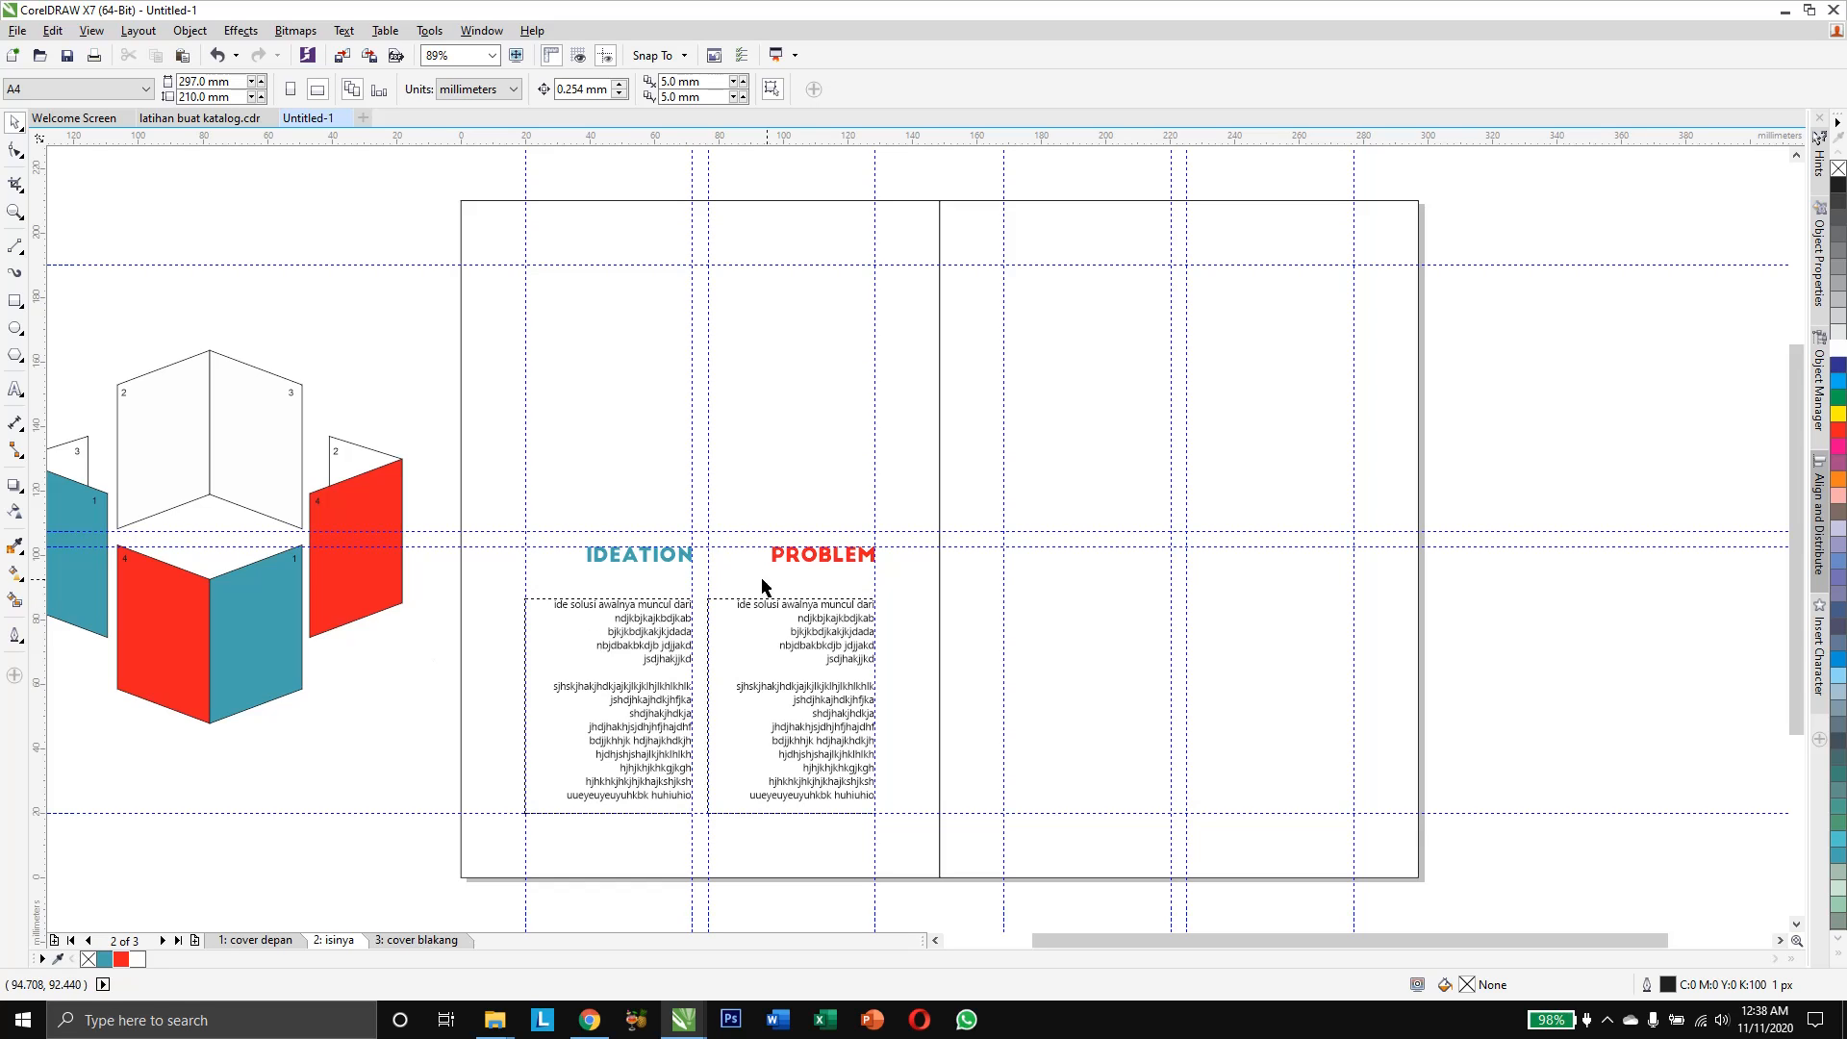
# Move the PROBLEM heading to start at the second column's left guide and left-align the paragraph below it
pyautogui.click(794, 565)
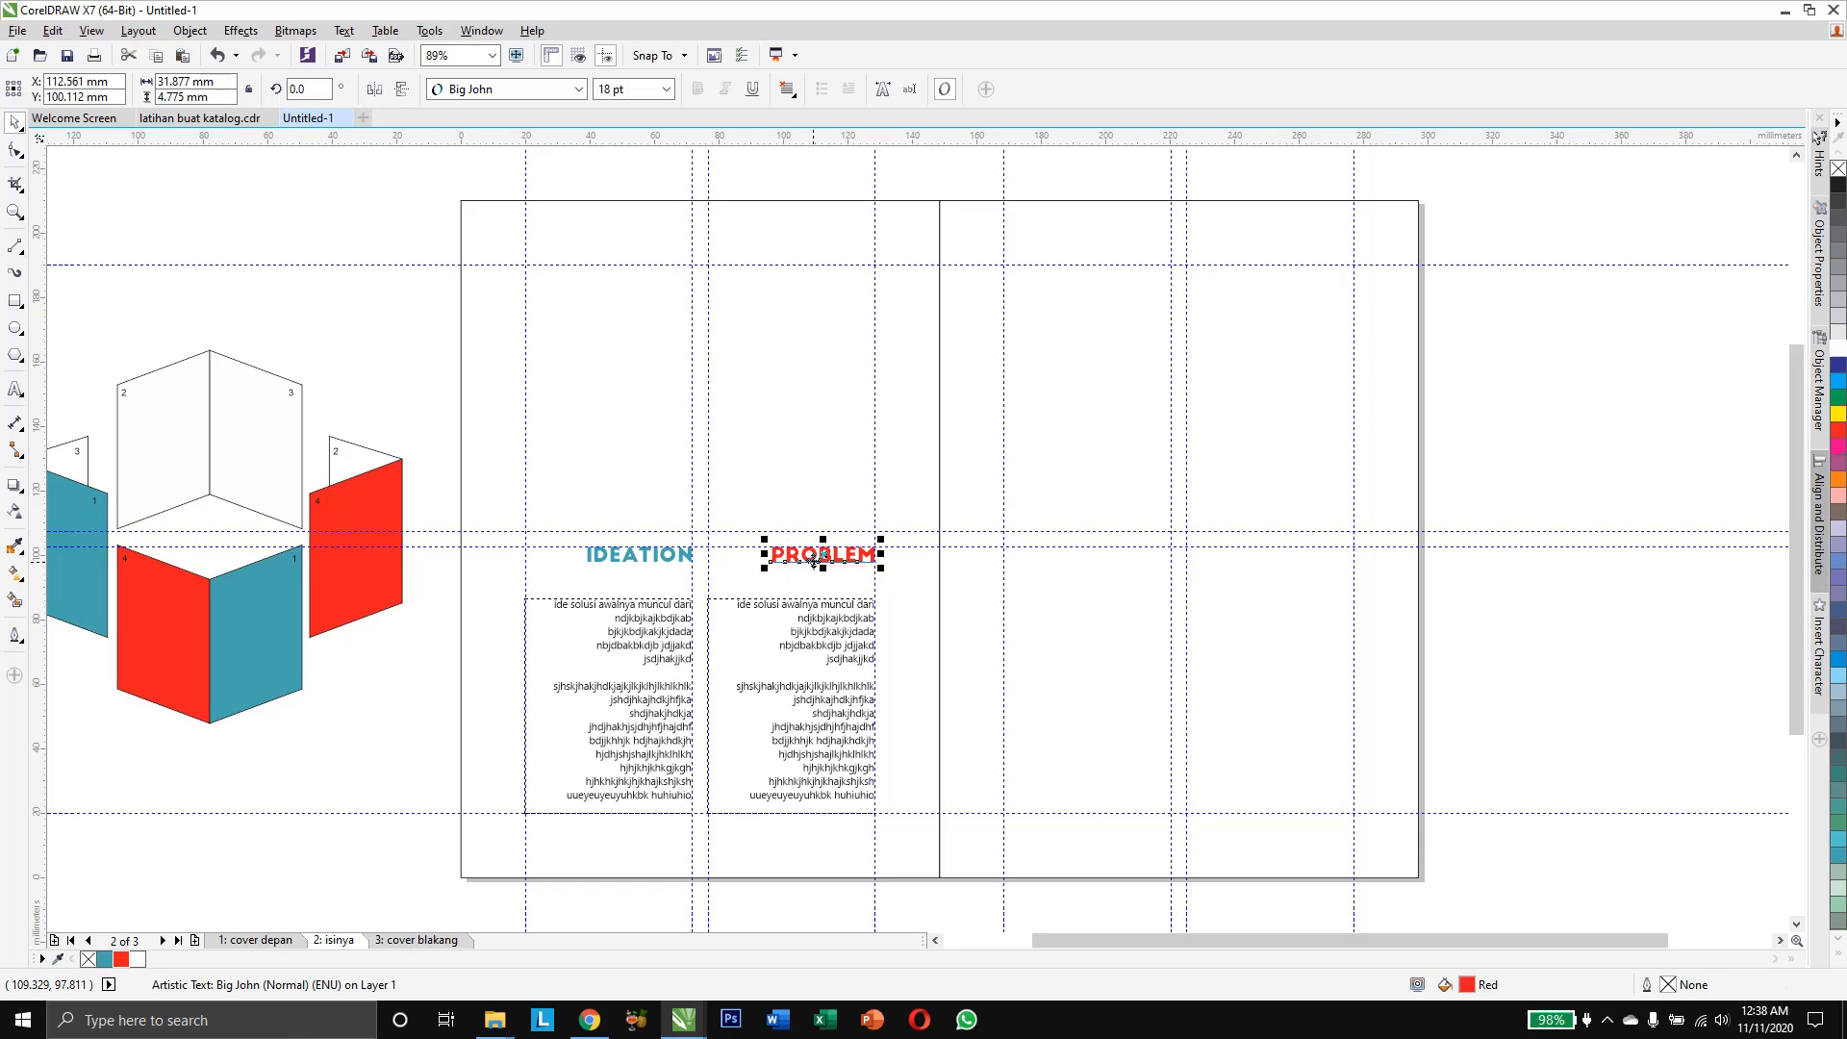
pyautogui.moveTo(833, 557); pyautogui.dragTo(770, 556)
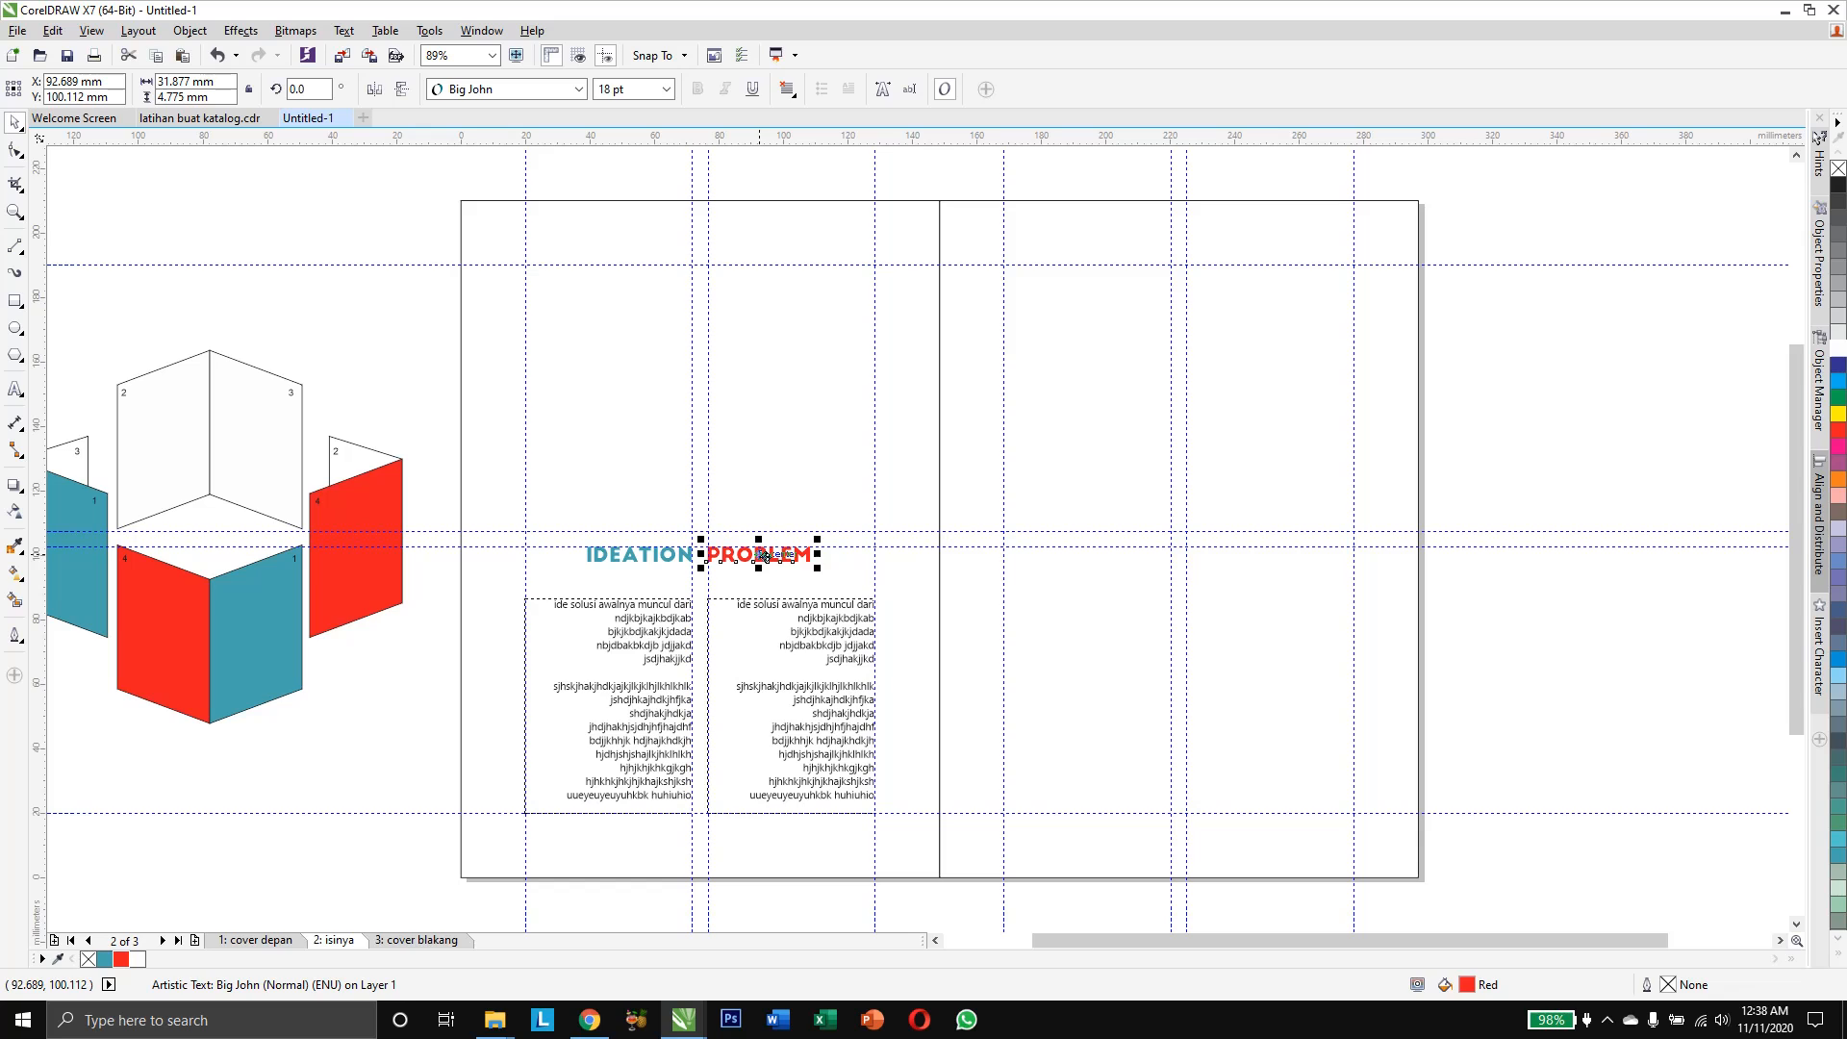
pyautogui.click(746, 606)
pyautogui.click(787, 92)
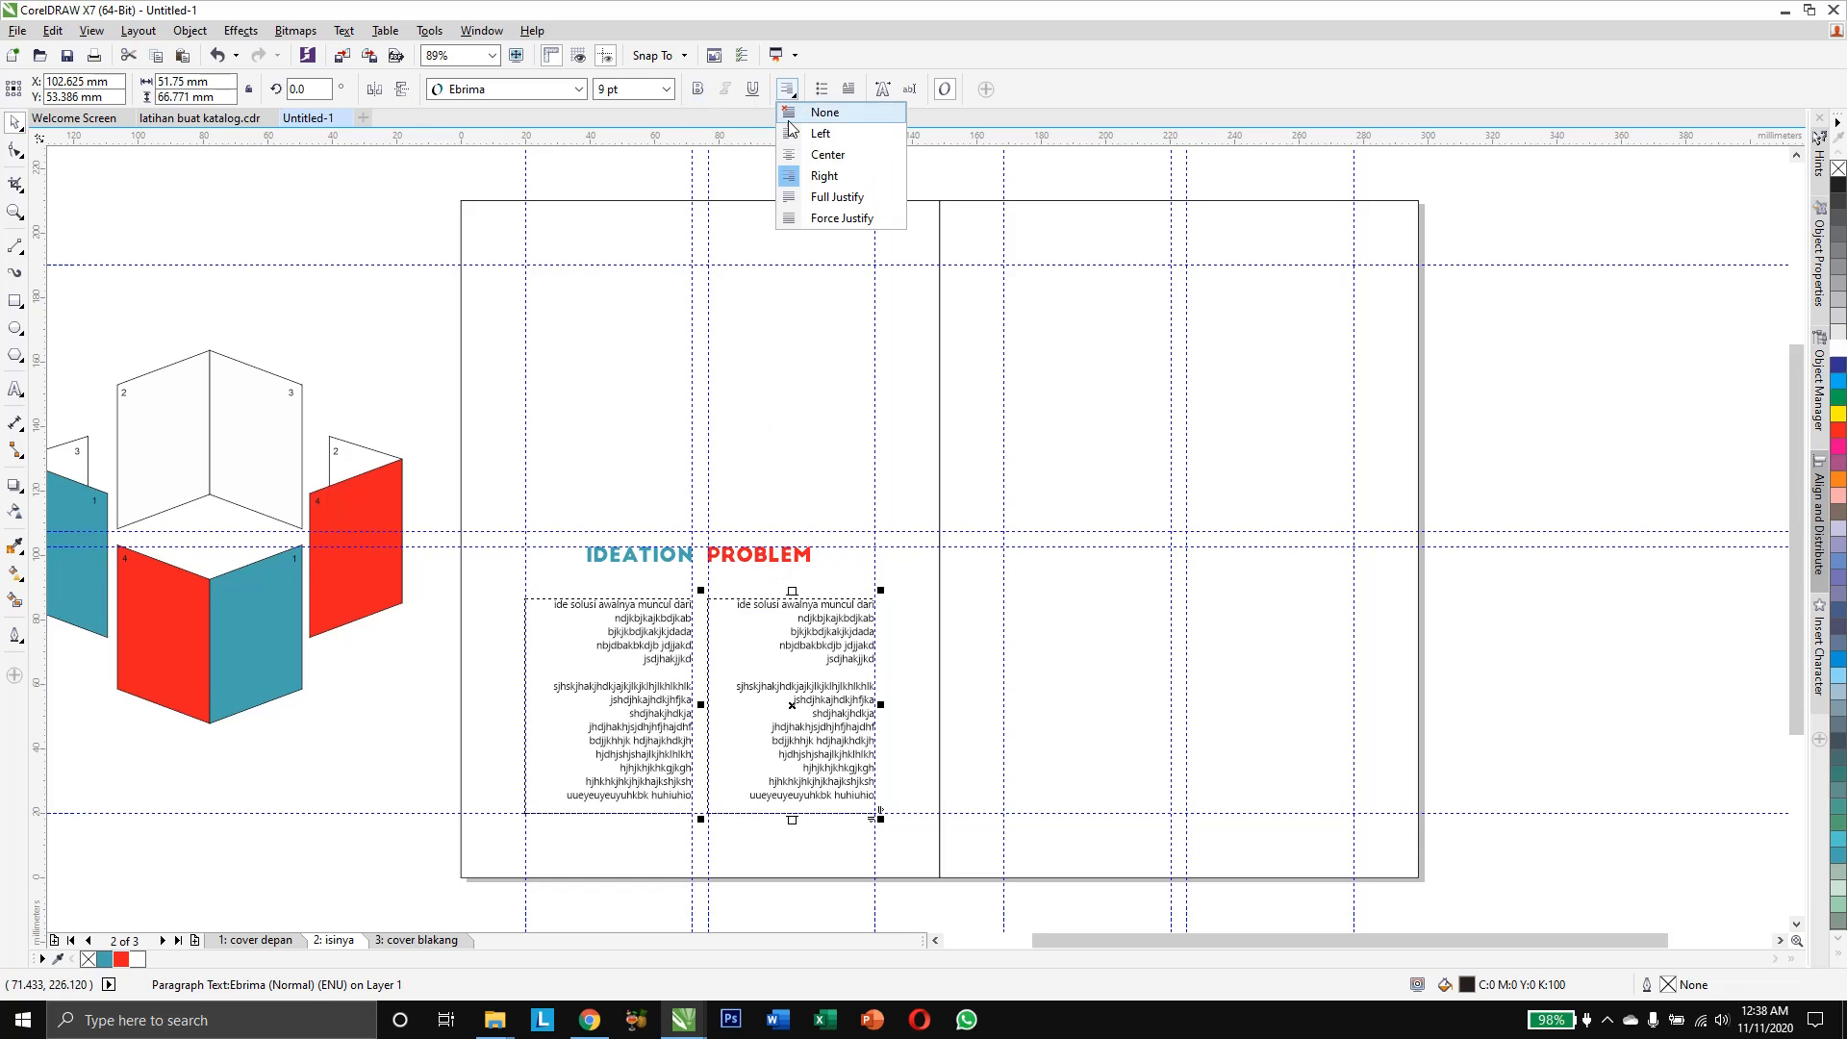
pyautogui.click(804, 137)
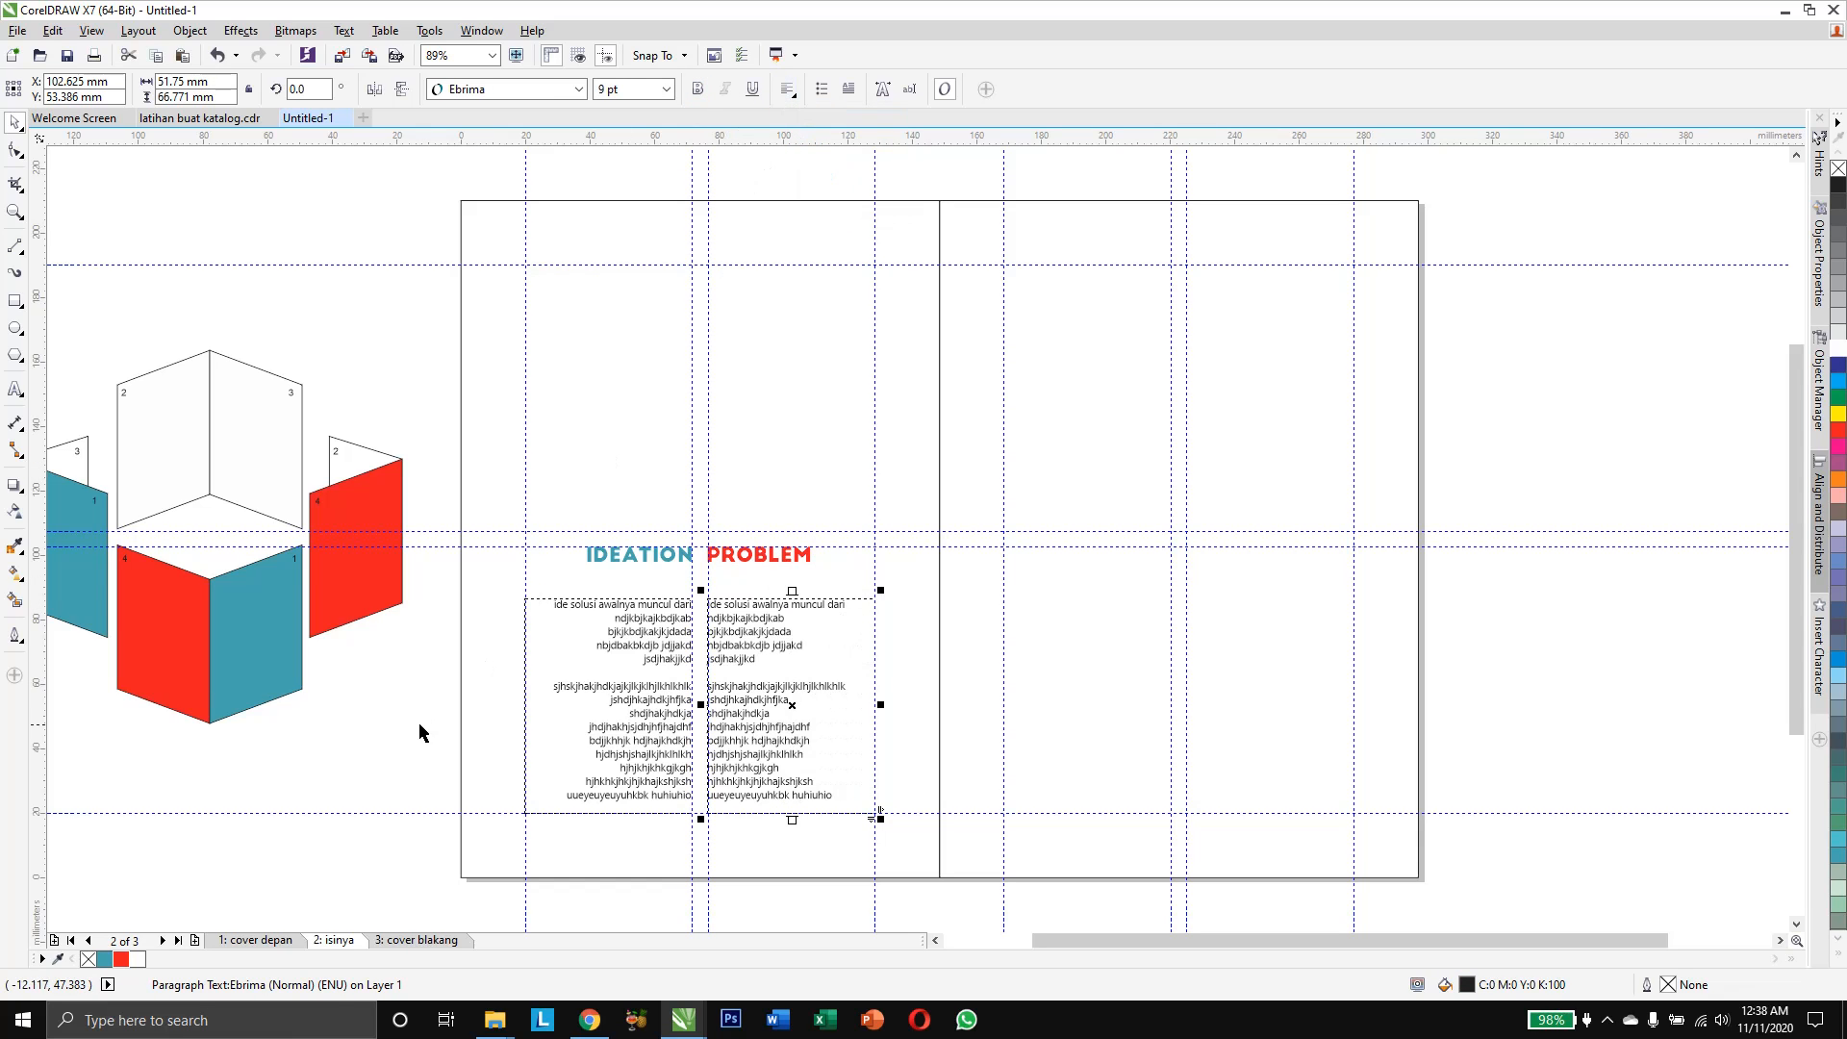
pyautogui.click(672, 680)
pyautogui.moveTo(698, 706)
pyautogui.mouseDown()
pyautogui.moveTo(668, 706)
pyautogui.moveTo(701, 705)
pyautogui.mouseUp()
pyautogui.click(735, 705)
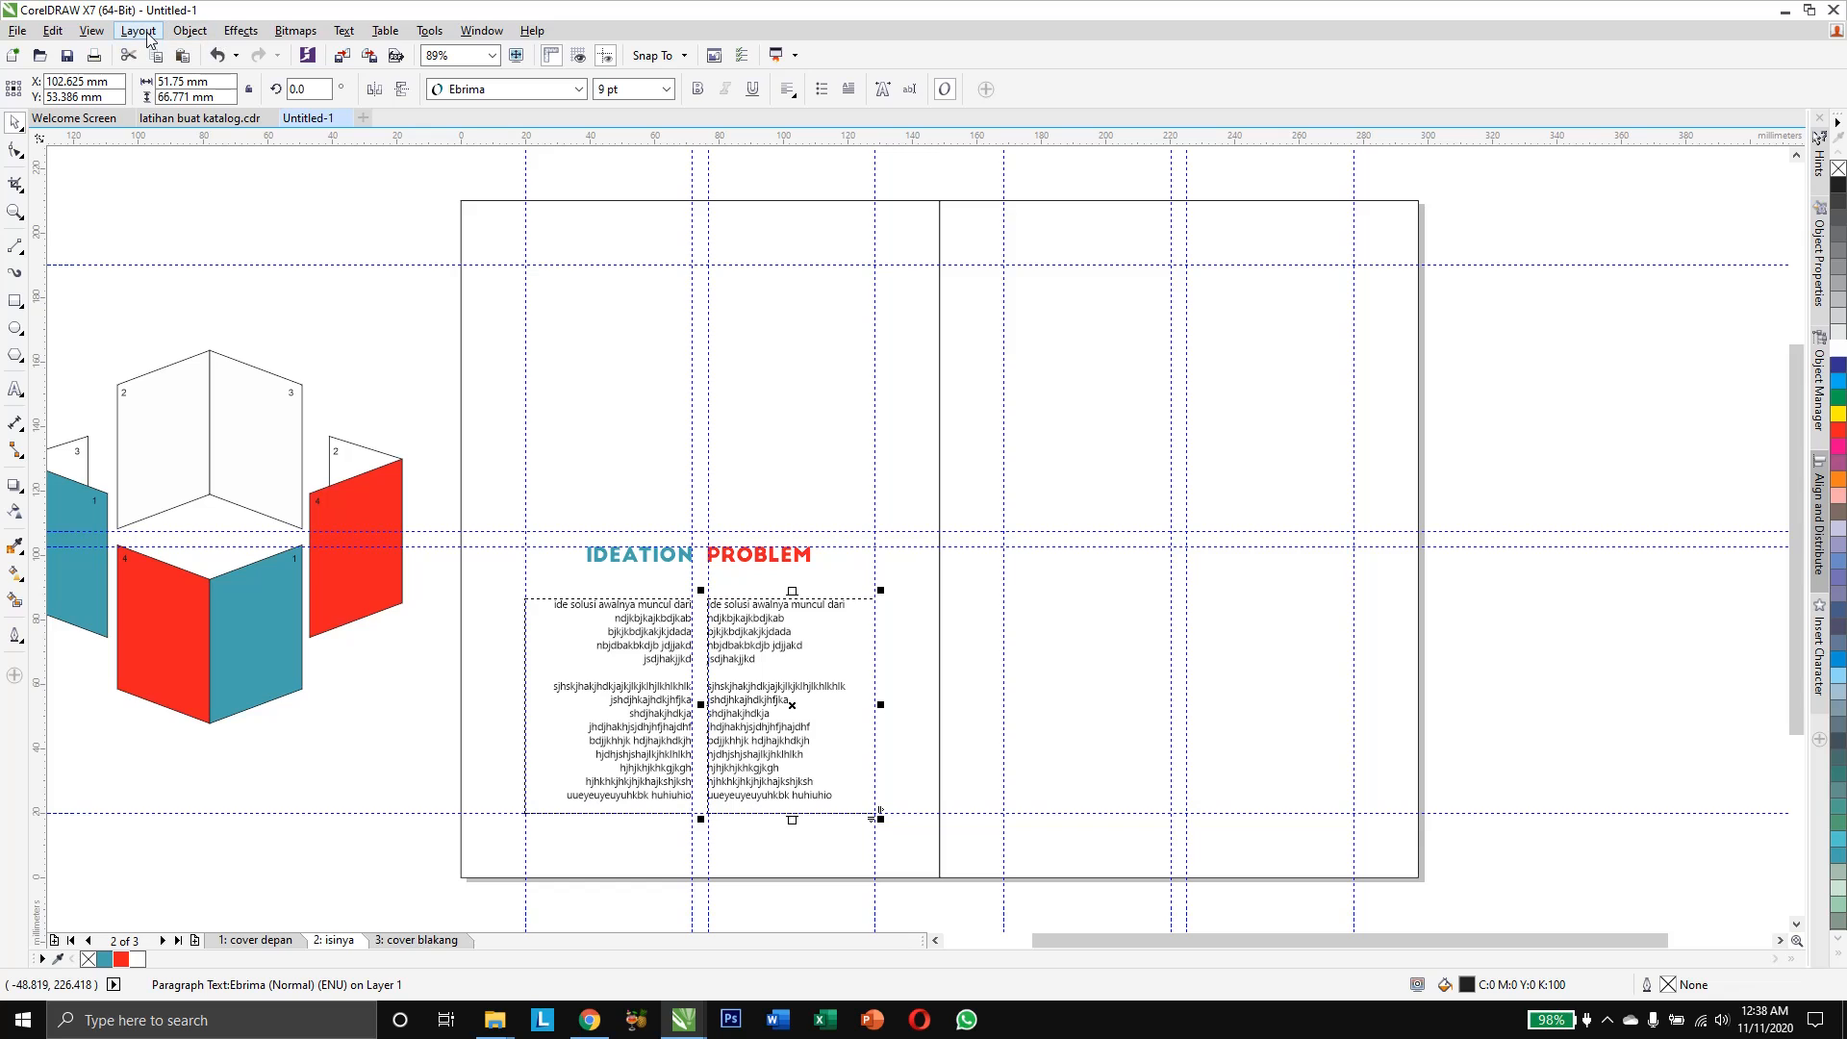
pyautogui.click(91, 30)
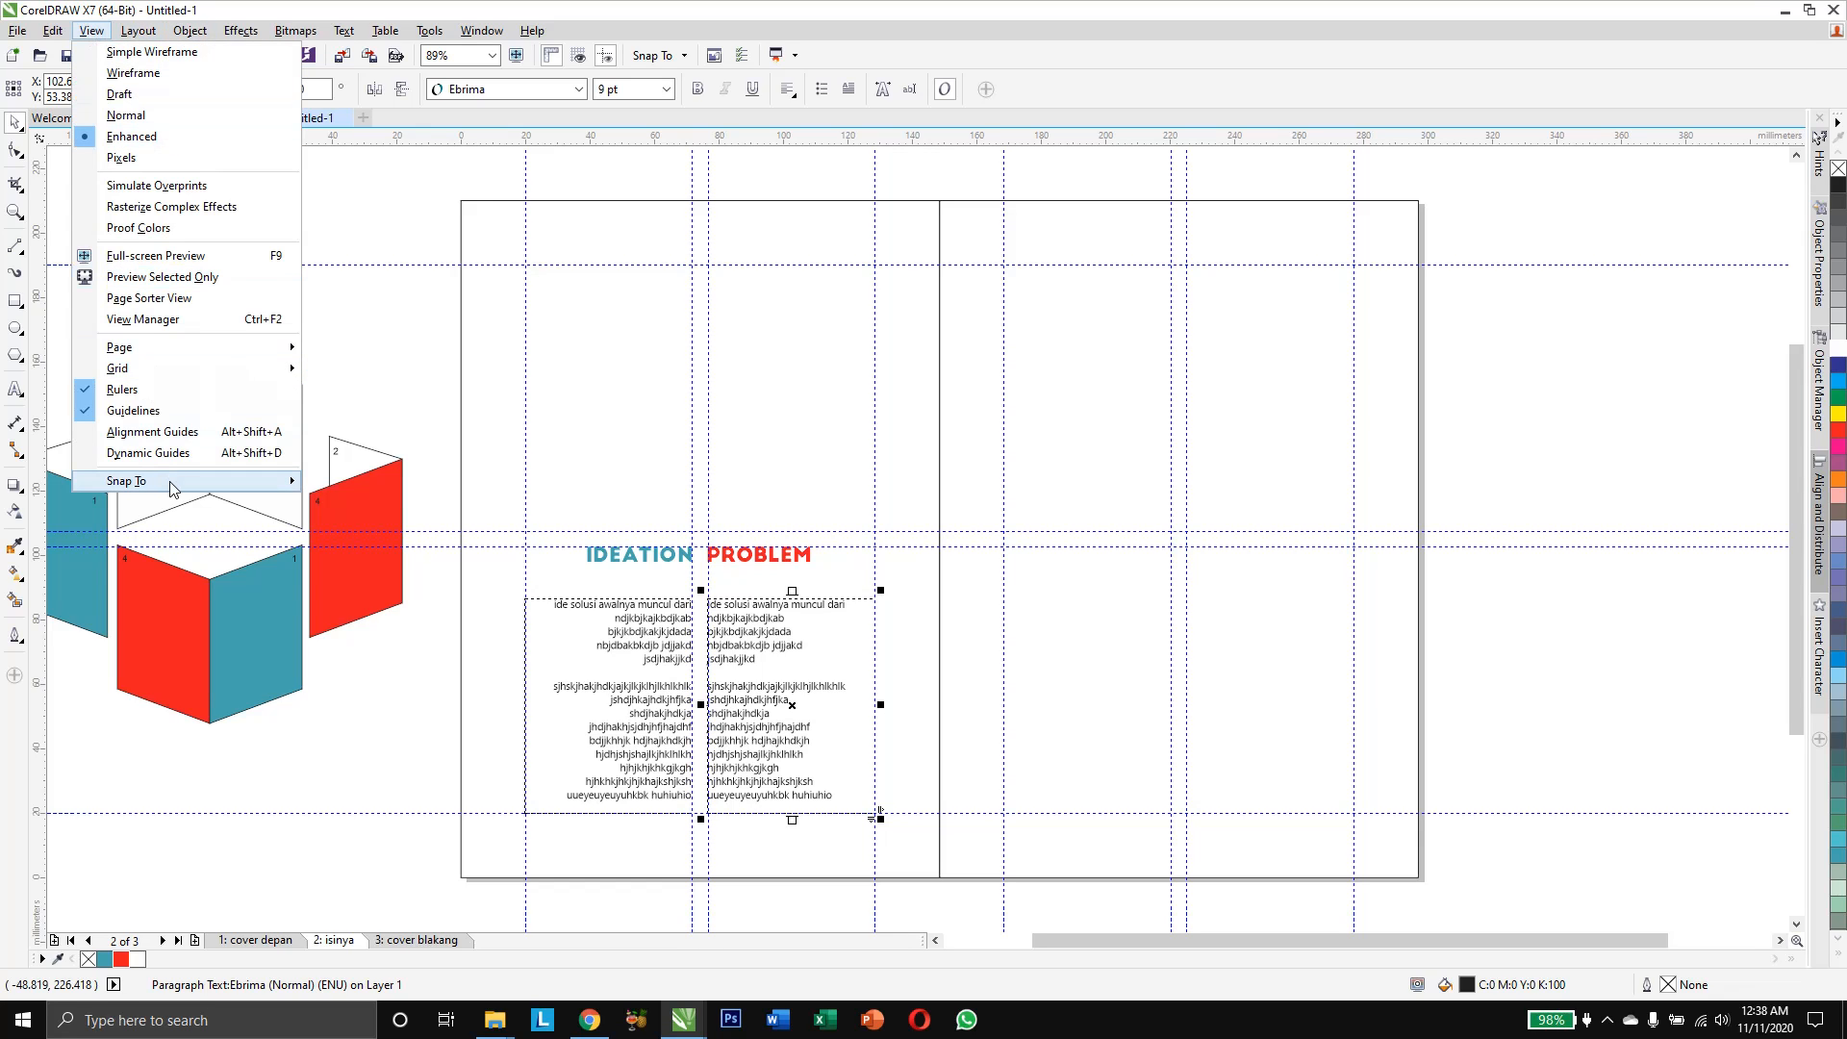
pyautogui.moveTo(172, 484)
pyautogui.click(406, 751)
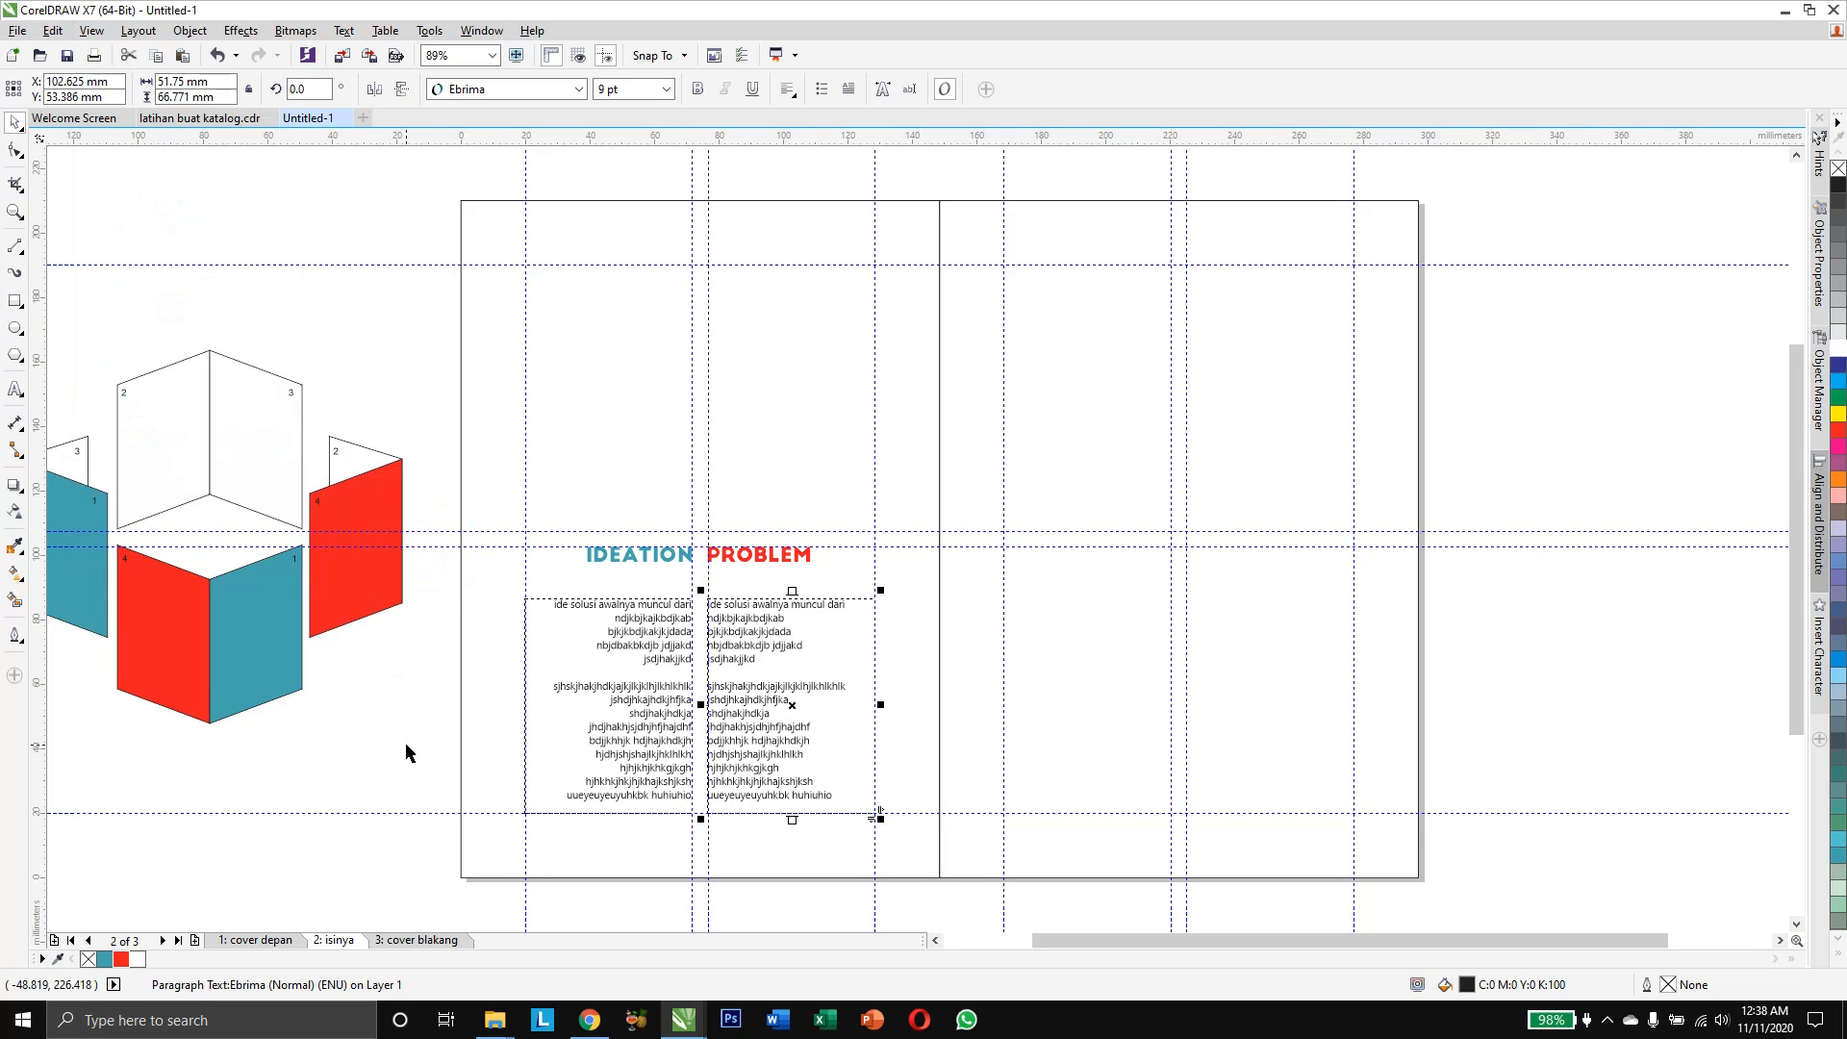
pyautogui.click(418, 725)
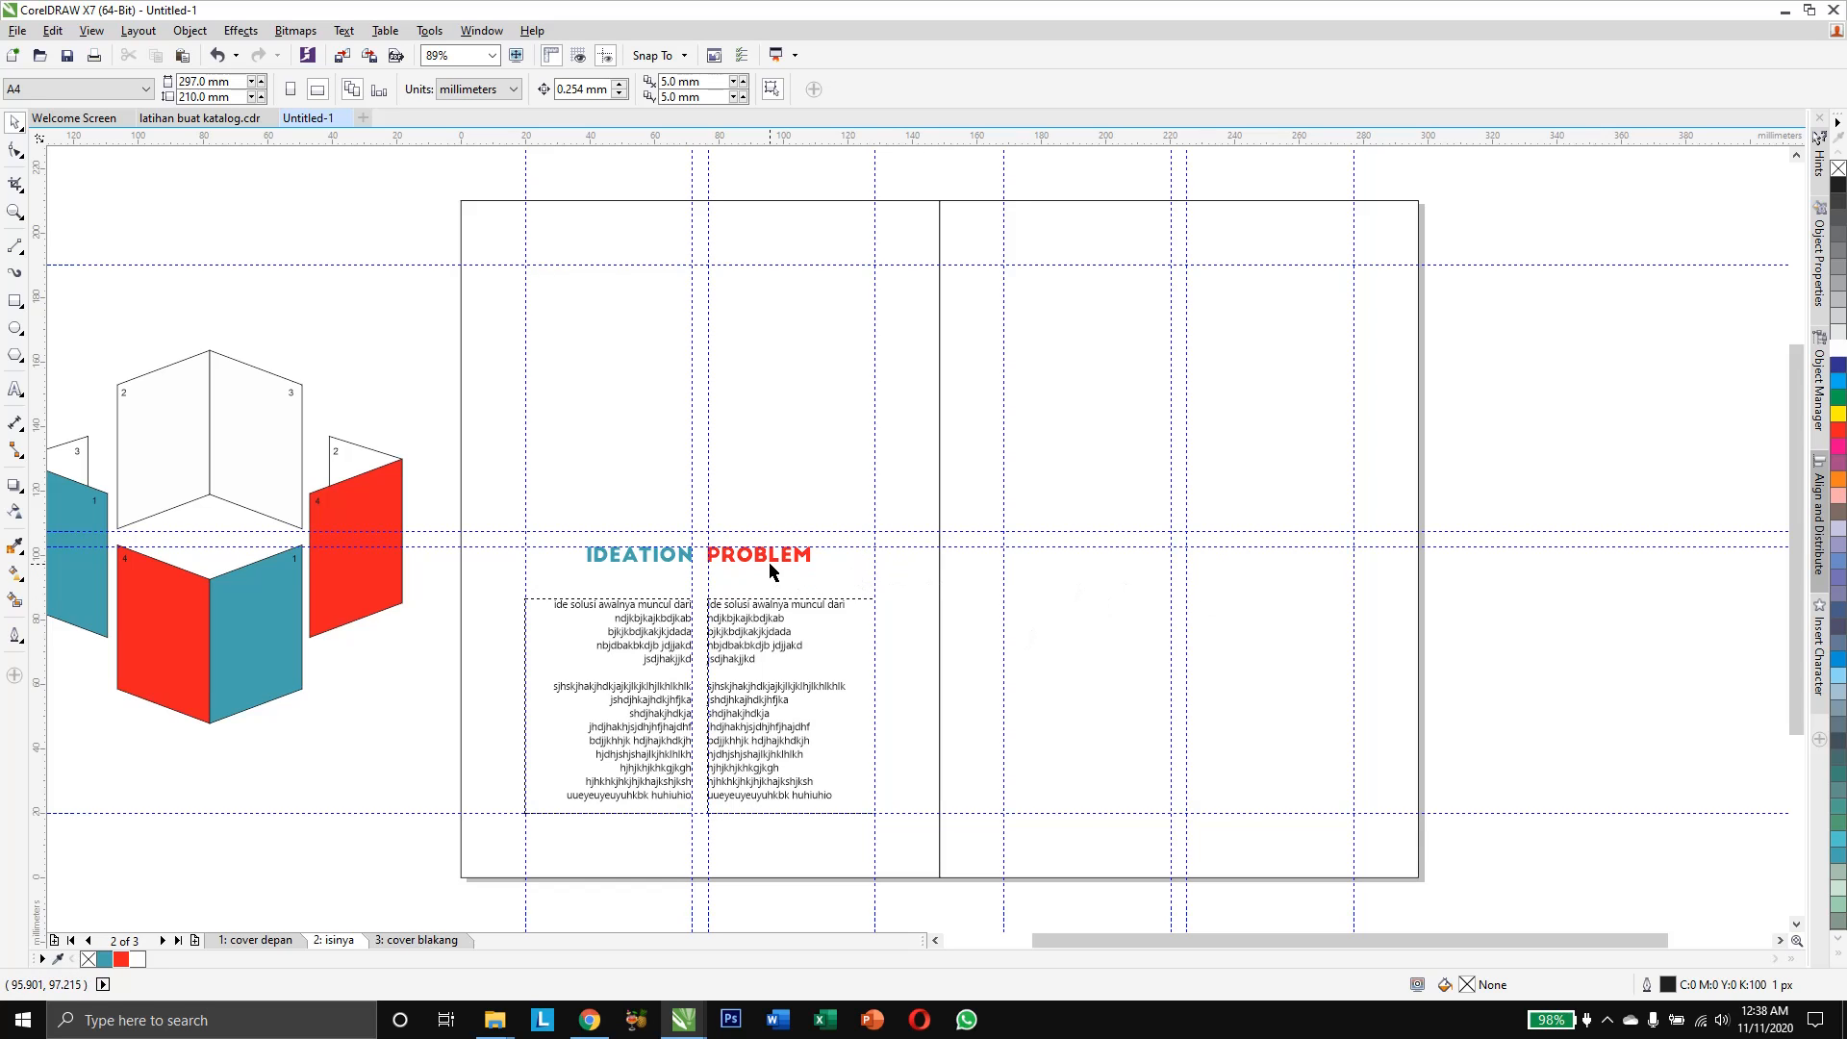
# Duplicate the PROBLEM heading onto the right-hand page, change its text to FINAL DESIGN and start it at the last column's left guide
pyautogui.moveTo(769, 567); pyautogui.dragTo(1066, 569)
pyautogui.doubleClick(1068, 555)
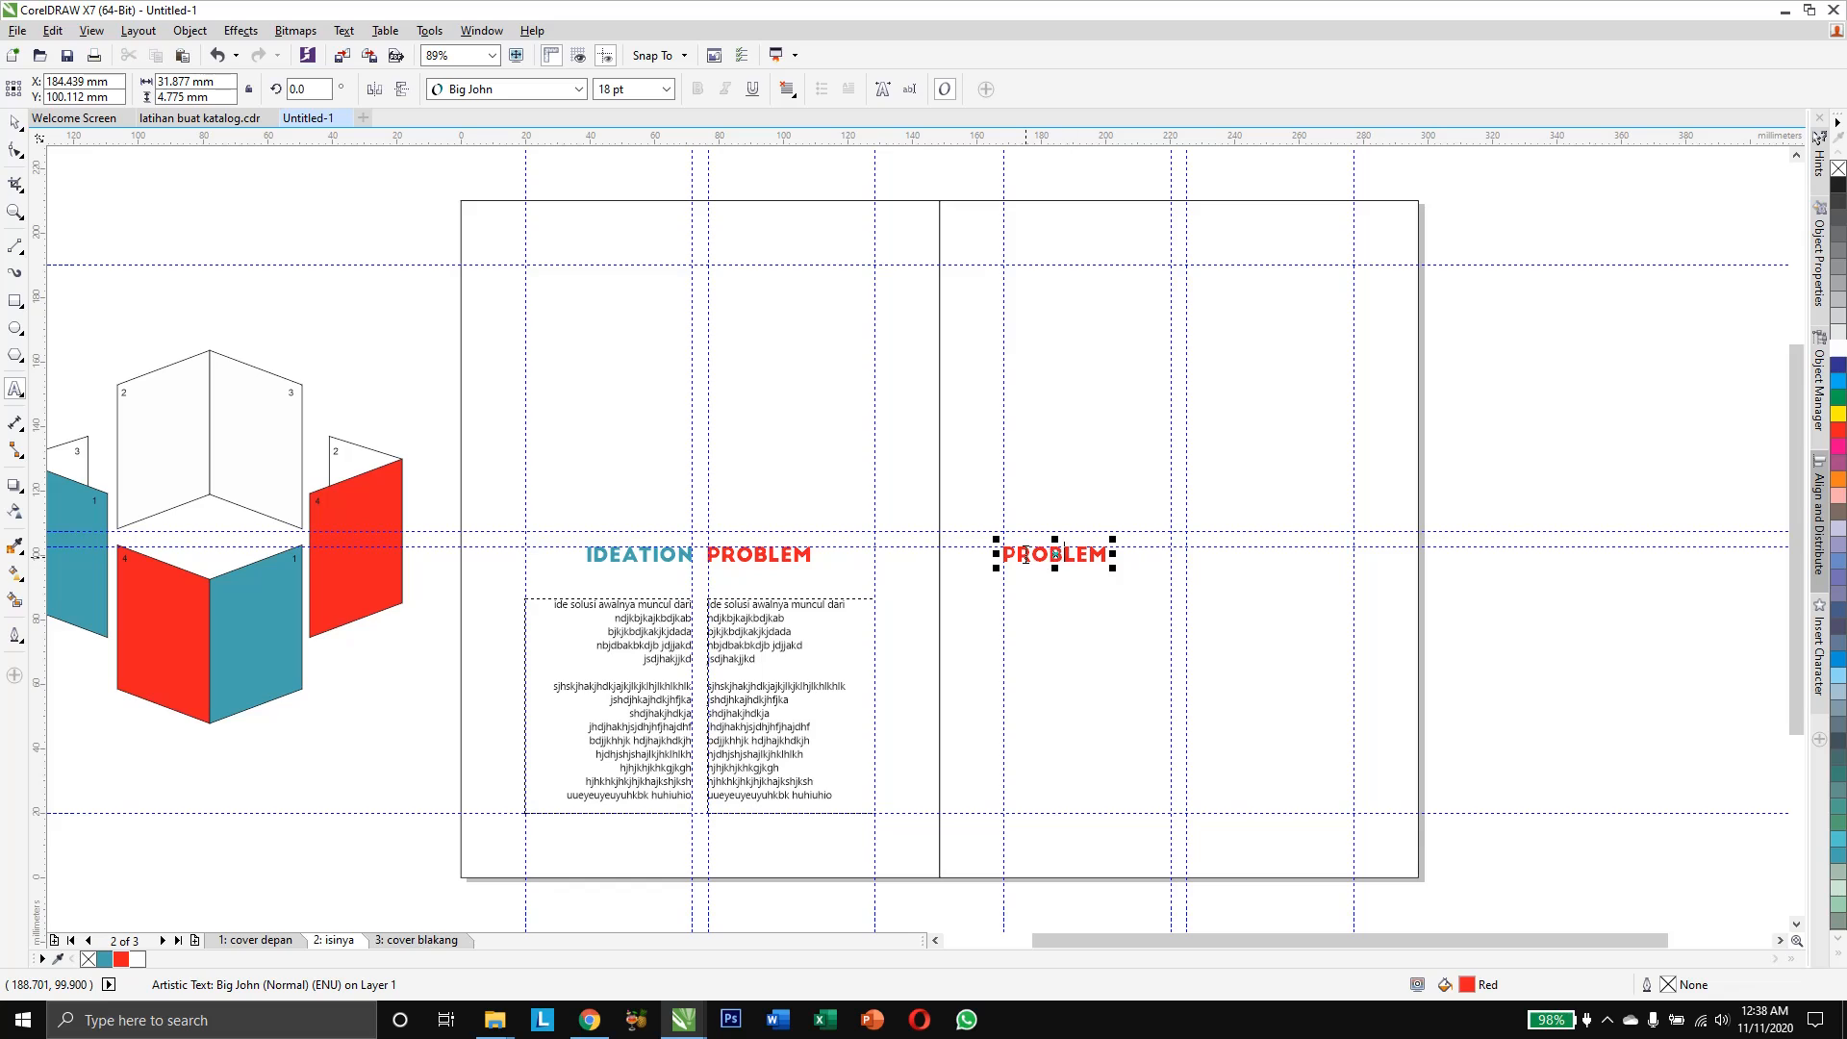
pyautogui.doubleClick(1028, 555)
pyautogui.write('FINA')
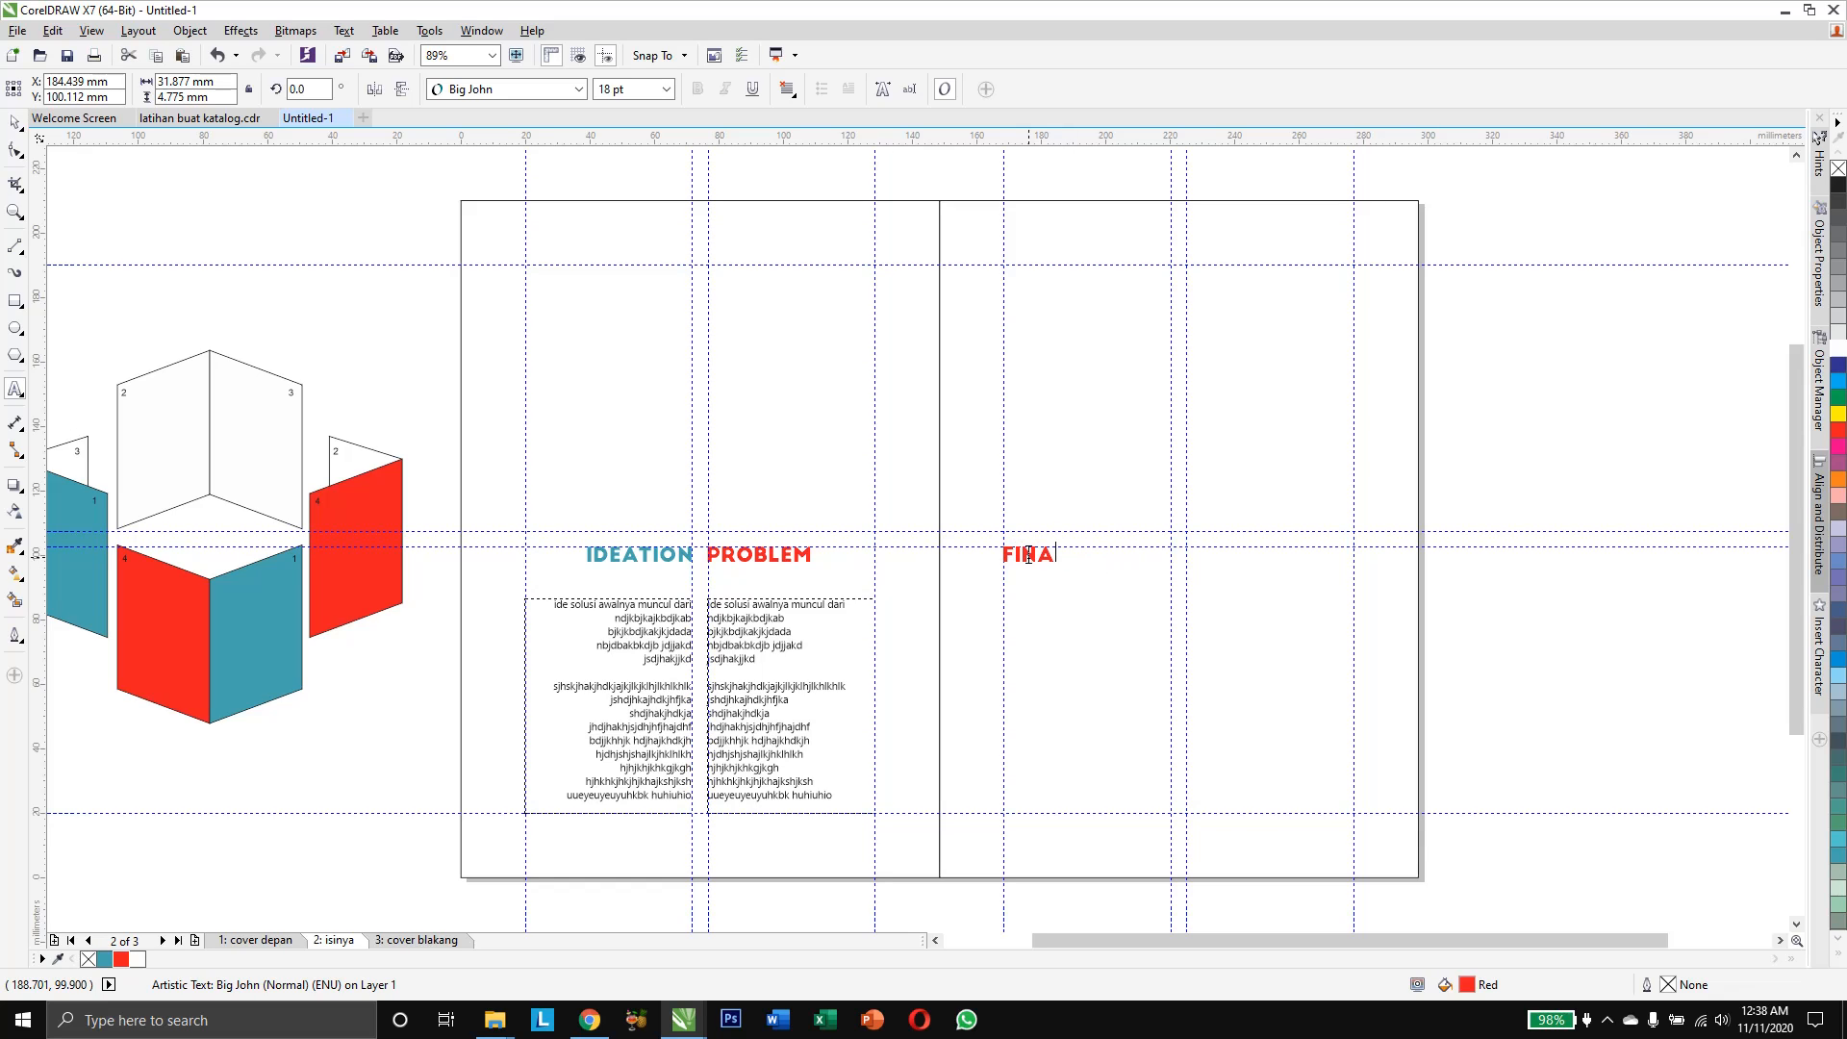
pyautogui.write('L DESIGN')
pyautogui.click(13, 123)
pyautogui.click(232, 218)
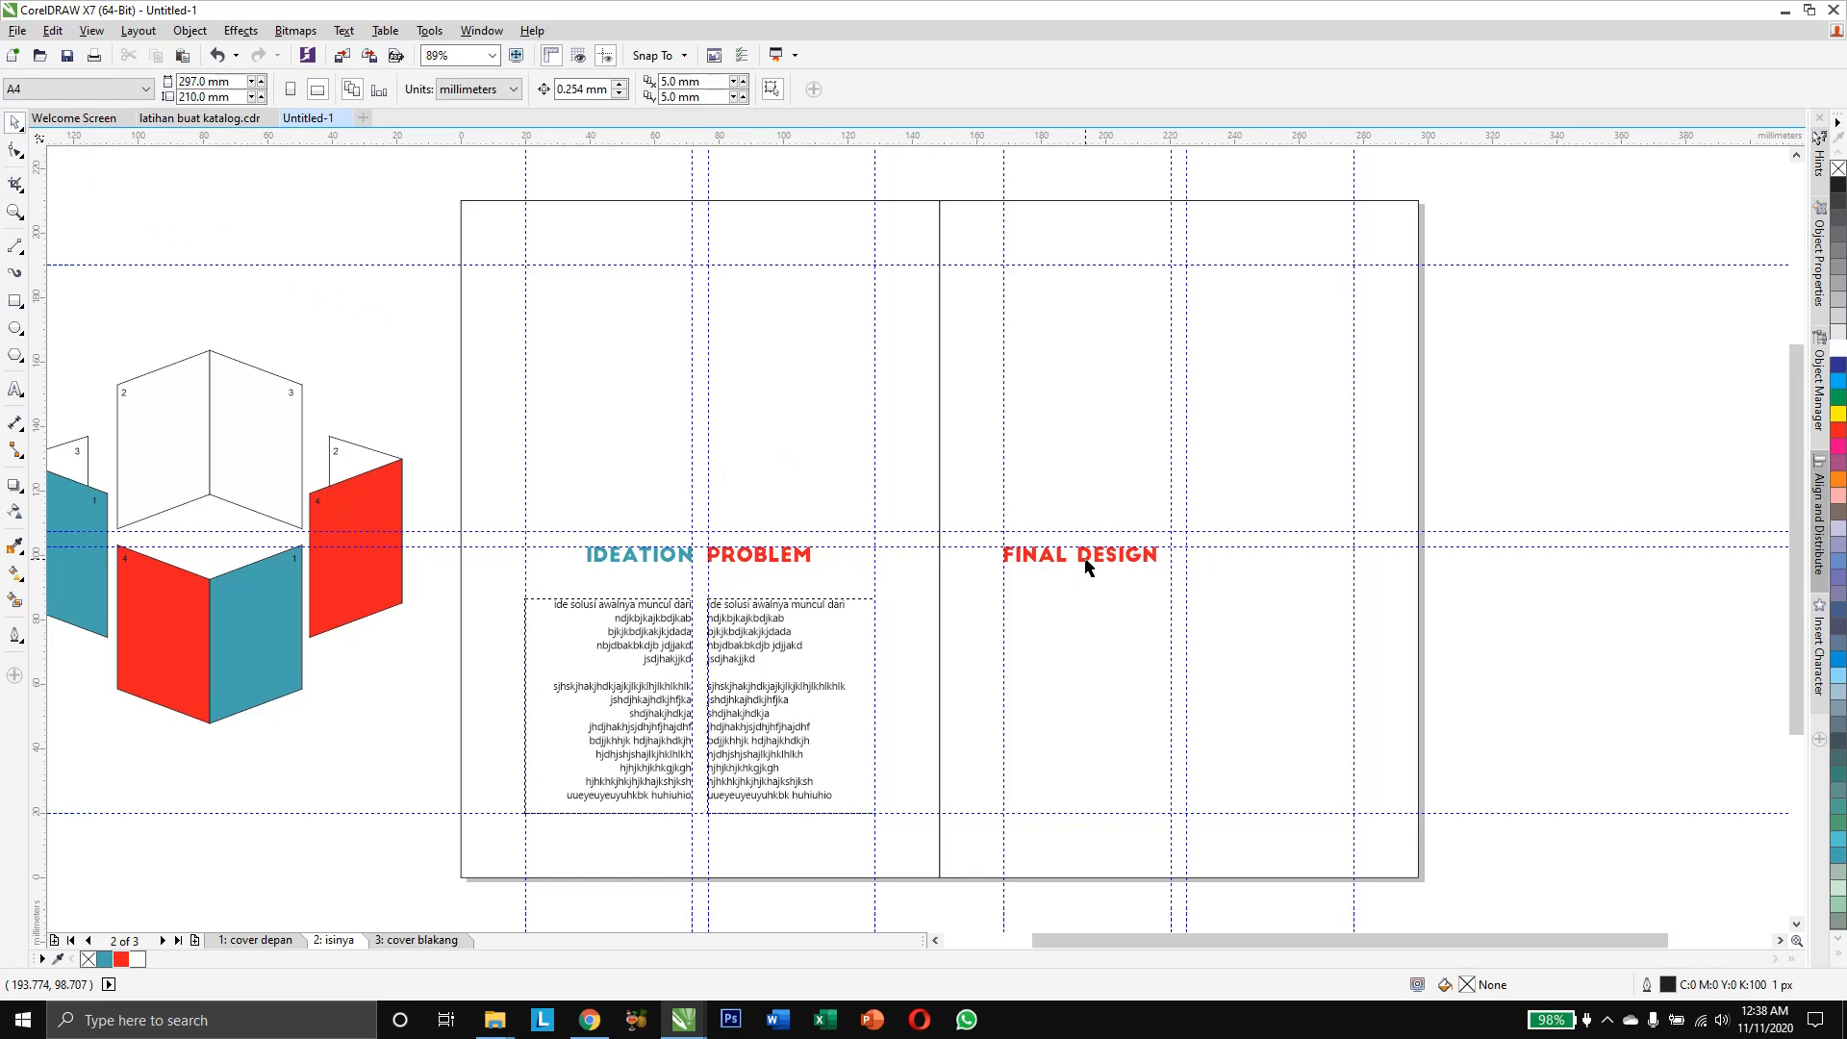
pyautogui.moveTo(1085, 566); pyautogui.dragTo(1269, 568)
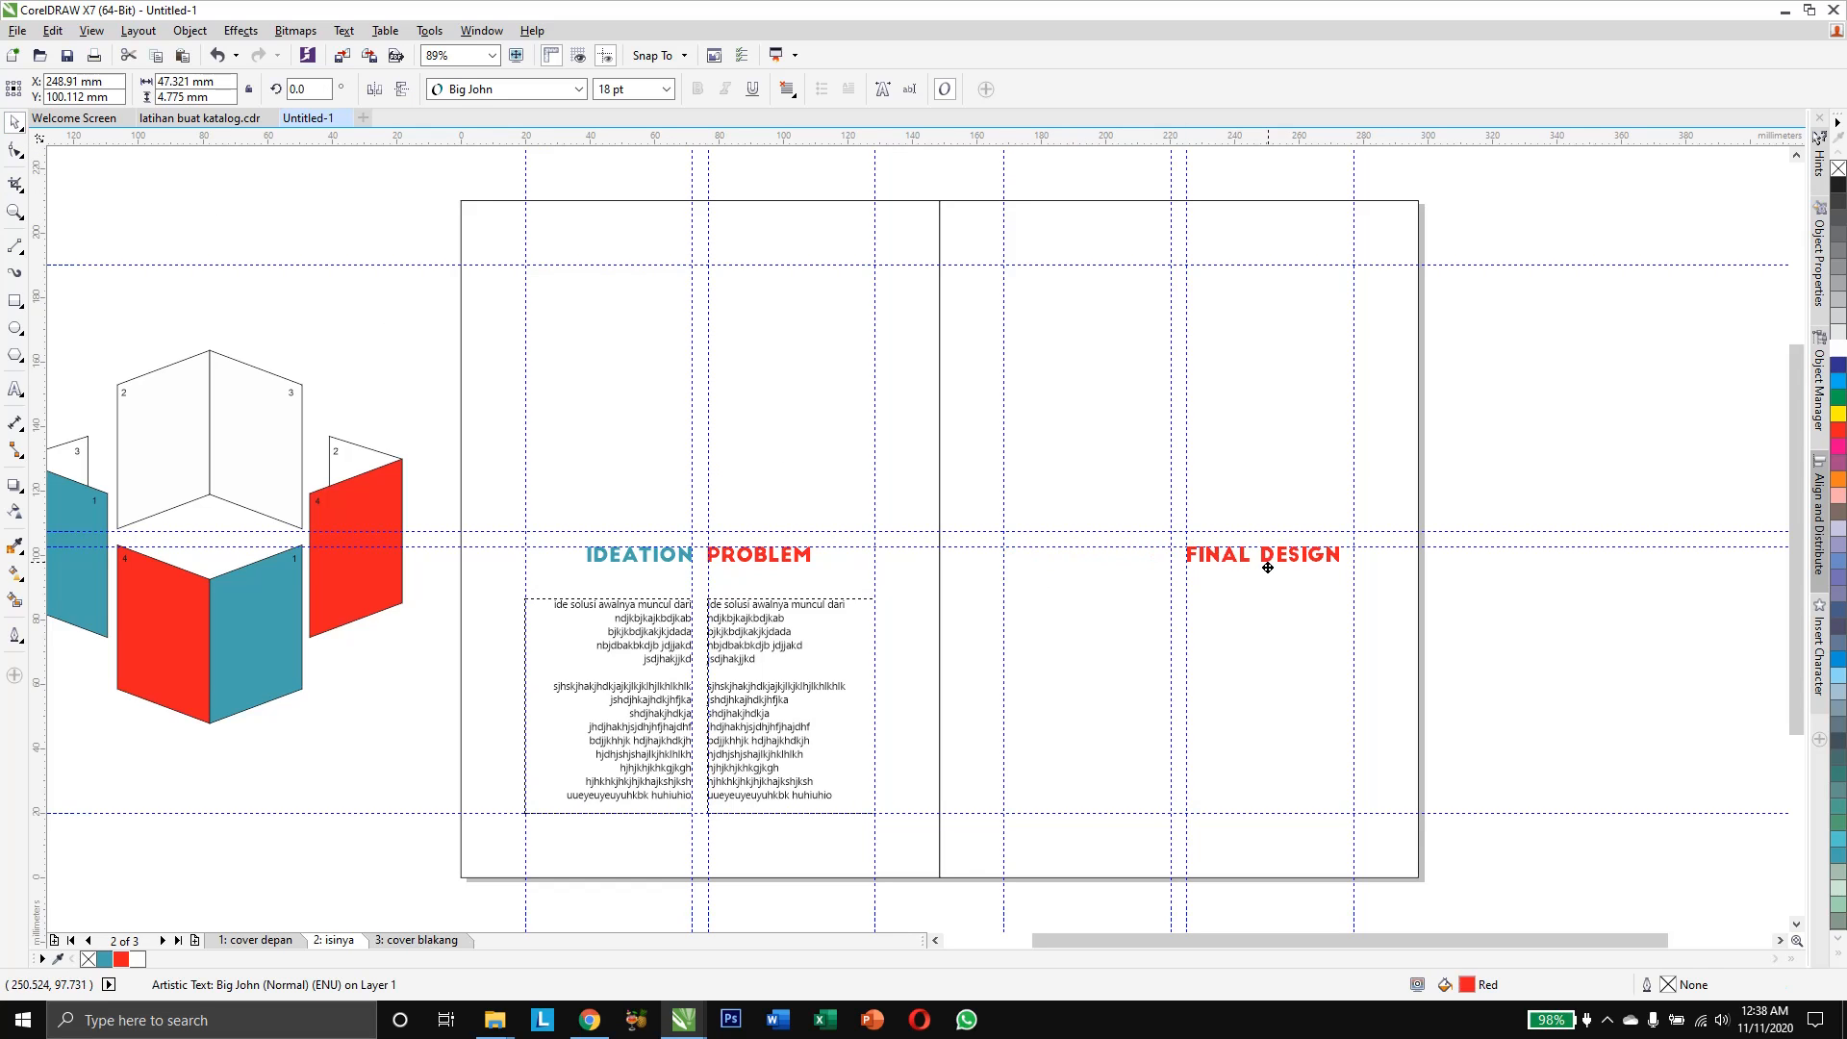
pyautogui.click(1475, 623)
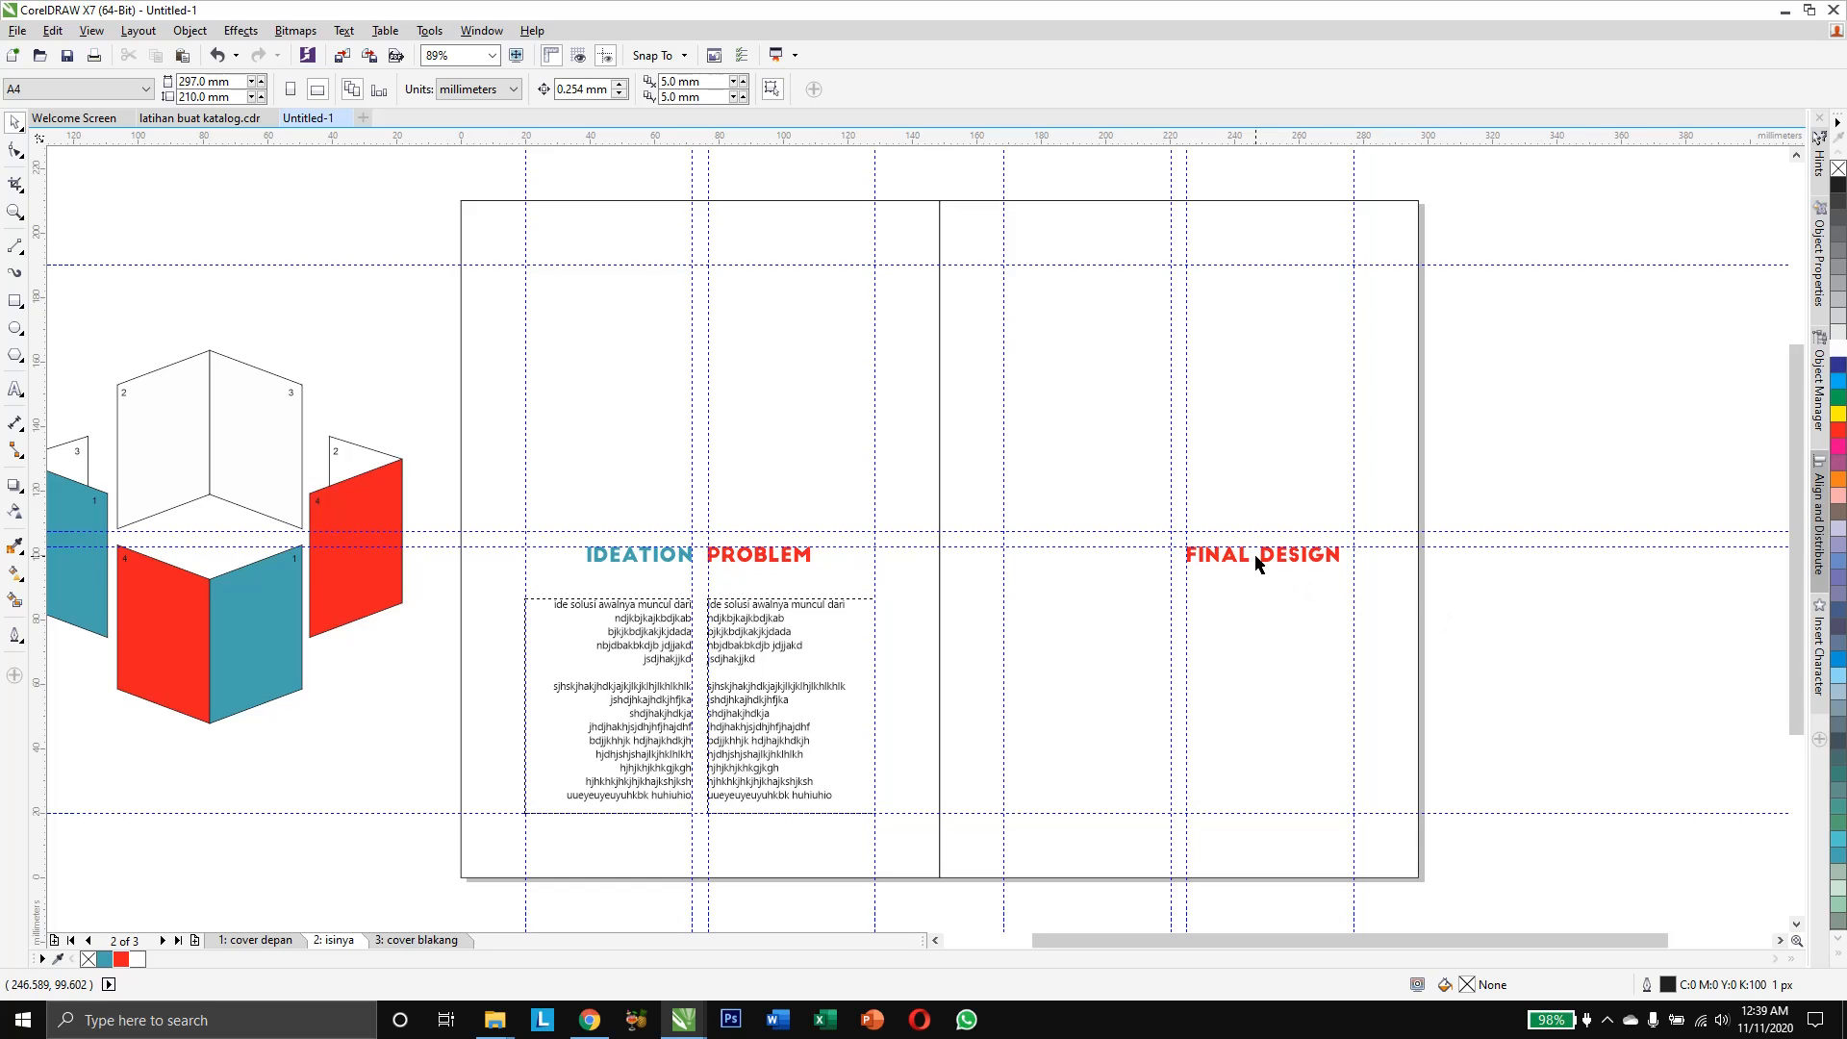
# Duplicate the FINAL DESIGN heading directly above itself and change the copy's text to TECHNICAL DRAWING
pyautogui.moveTo(1241, 565); pyautogui.dragTo(1126, 461)
pyautogui.rightClick(1241, 476)
pyautogui.doubleClick(1241, 476)
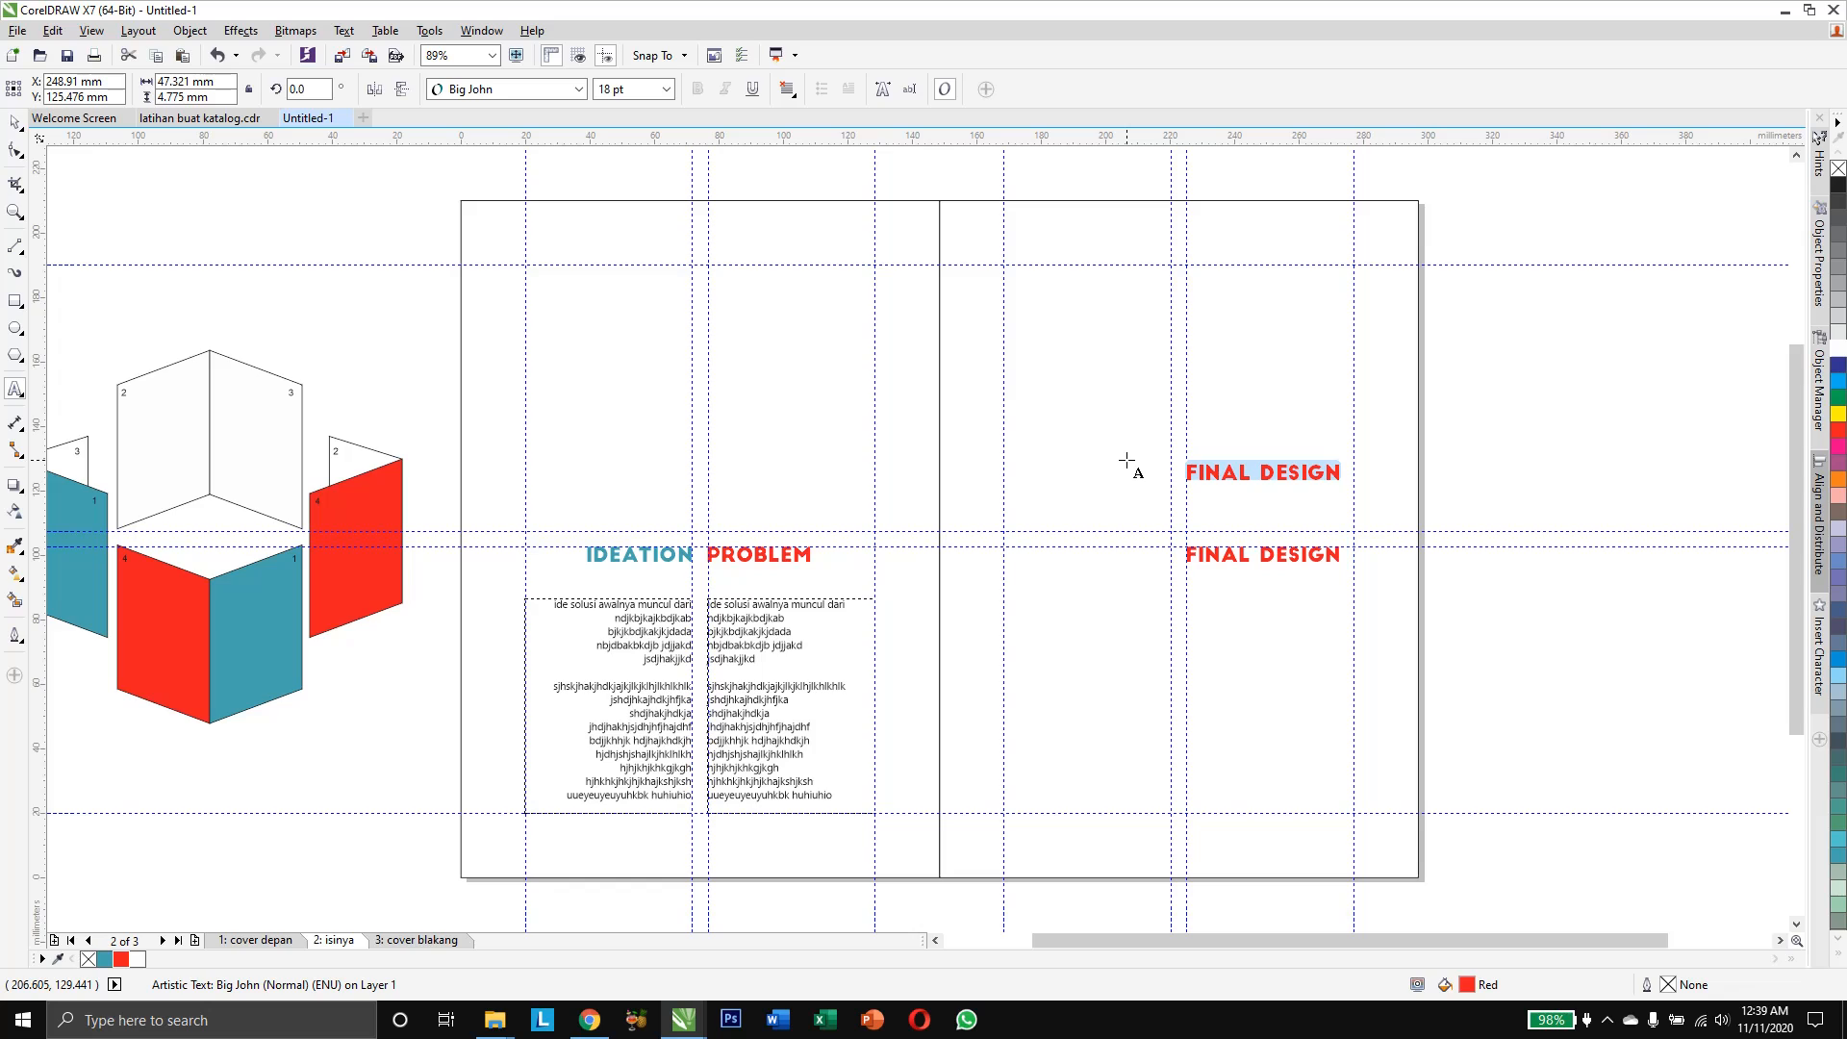
pyautogui.write('TECHNI')
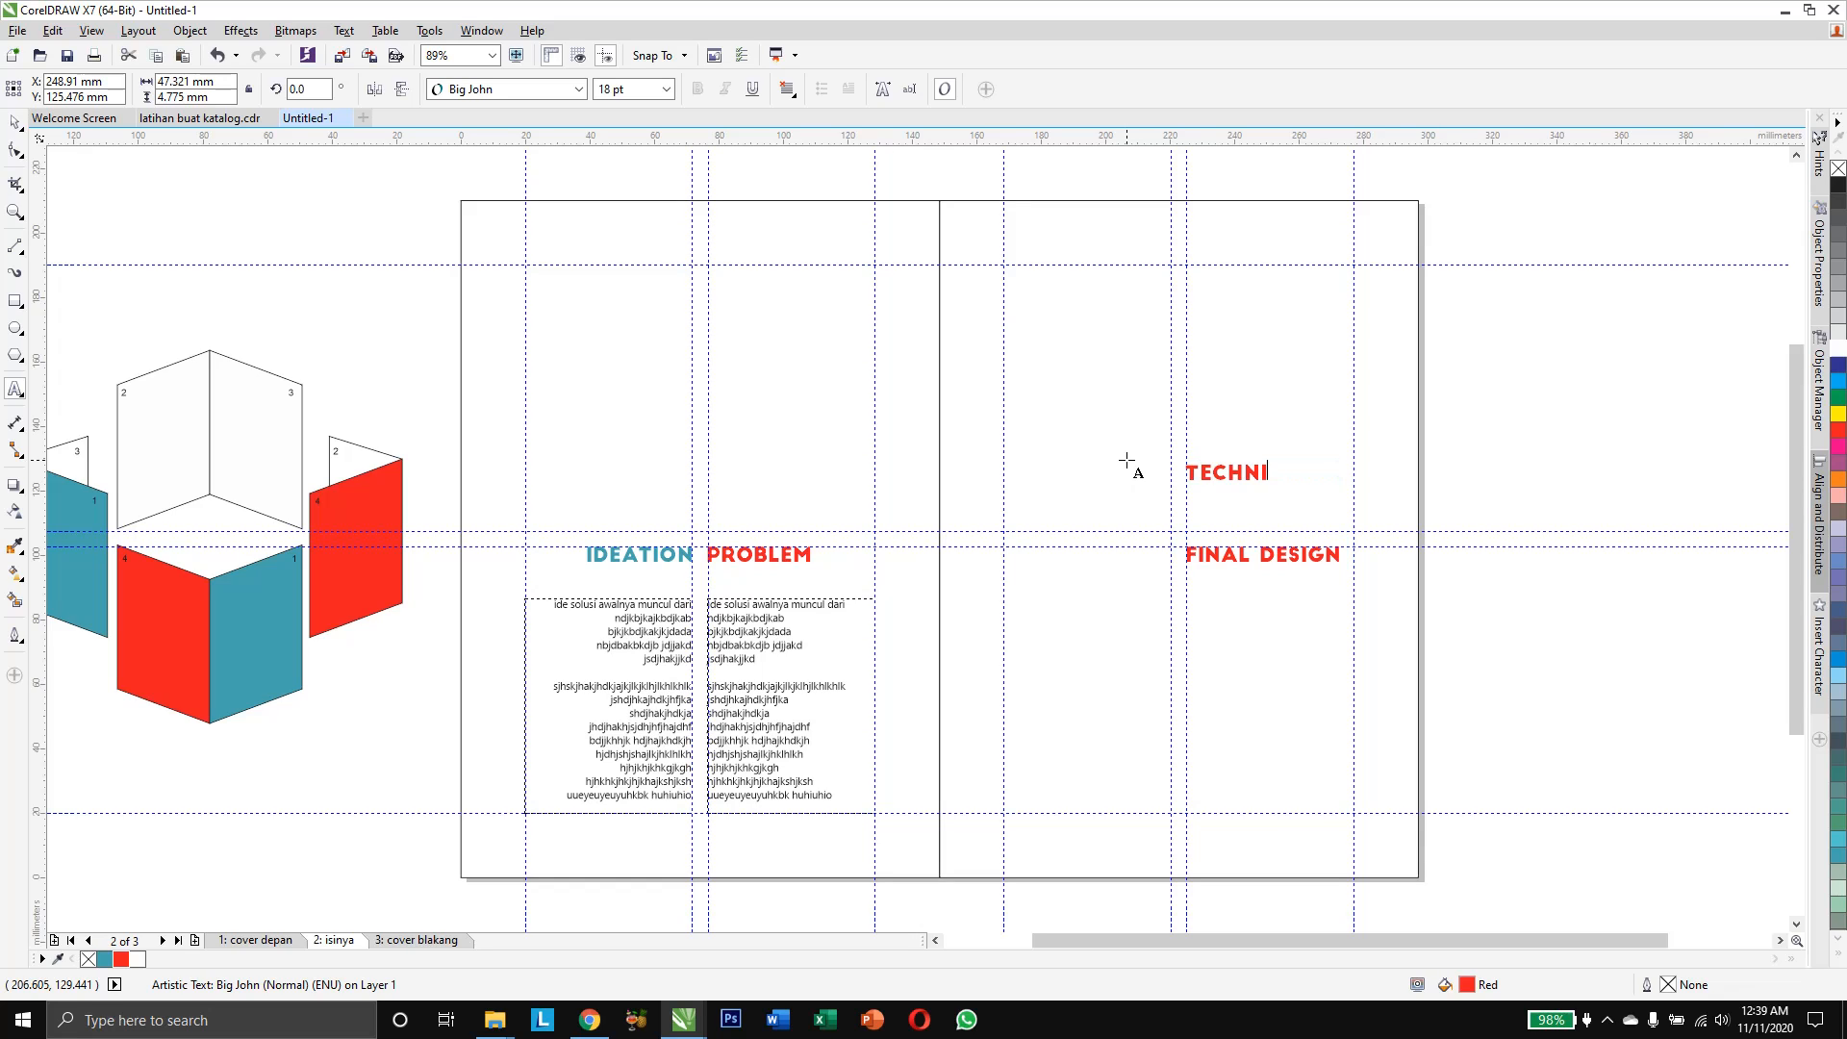
pyautogui.write('CAL DRAWING')
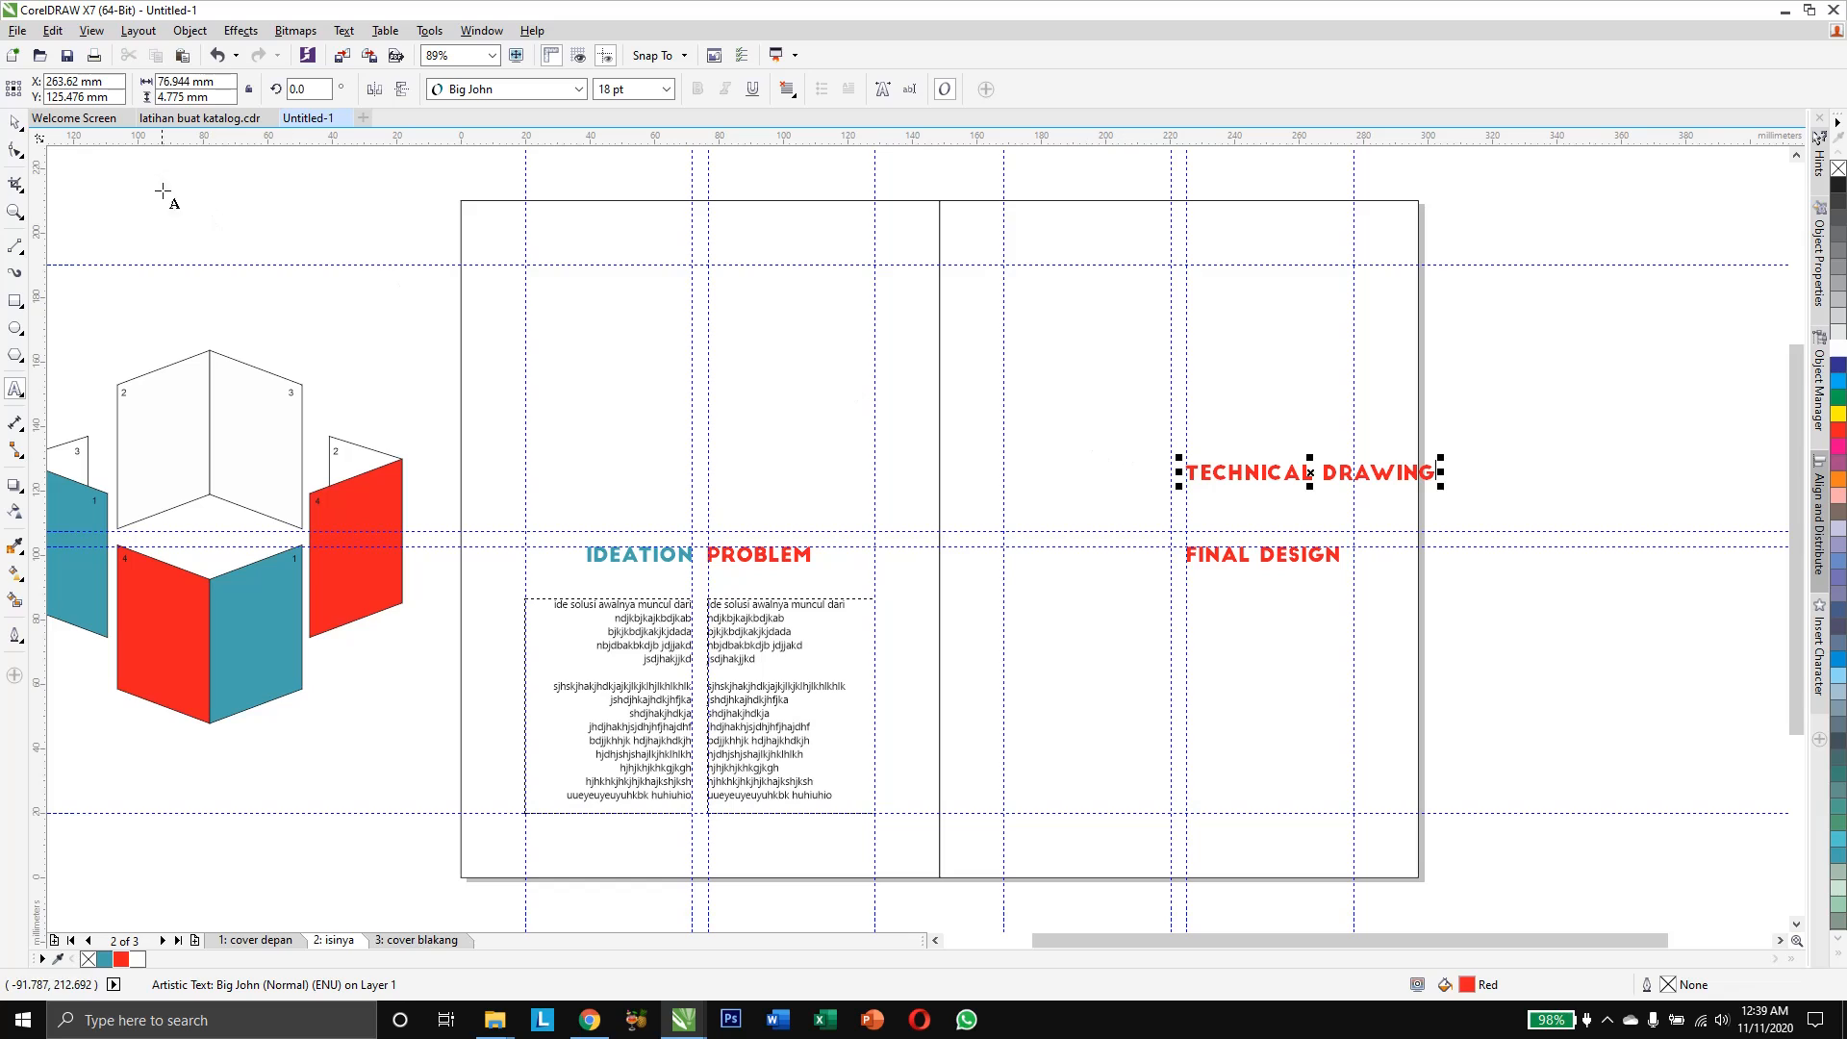
pyautogui.click(15, 123)
pyautogui.click(211, 200)
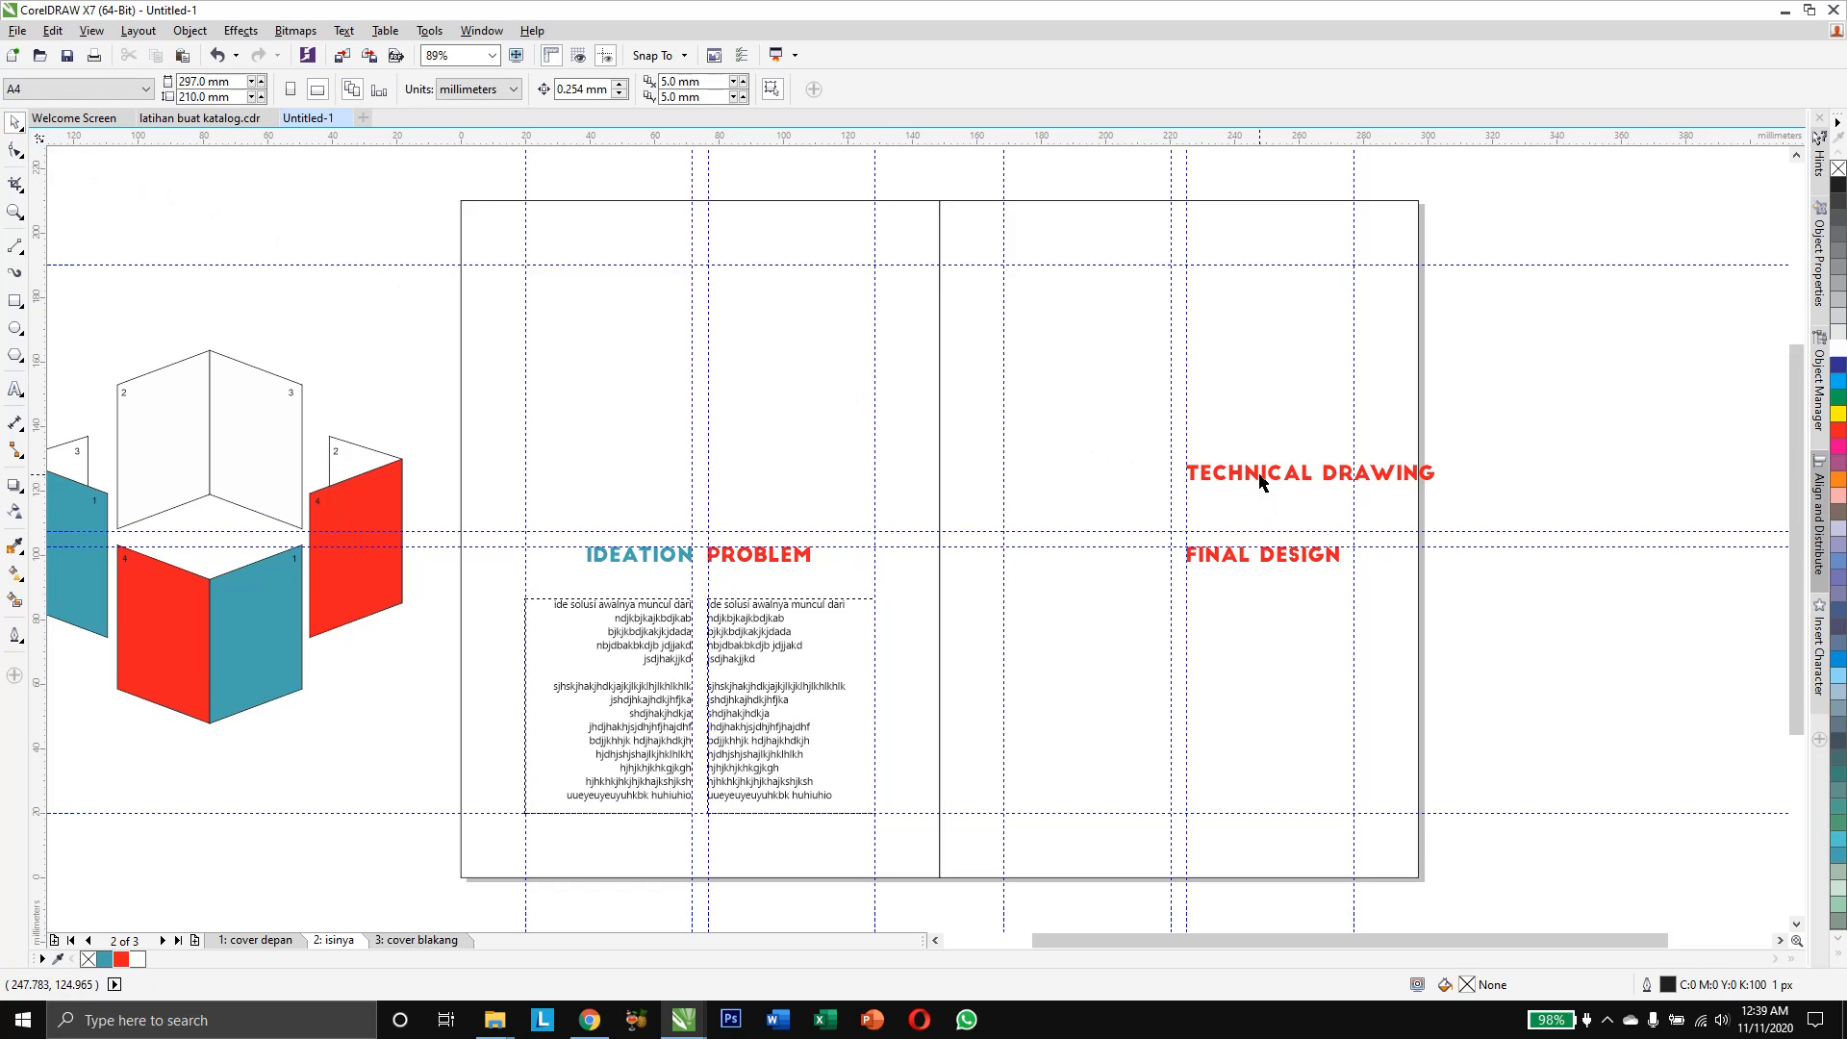
# Break the TECHNICAL DRAWING heading into two lines and place it just above FINAL DESIGN at the last column's left guide
pyautogui.moveTo(1261, 475); pyautogui.dragTo(1102, 508)
pyautogui.moveTo(1087, 517); pyautogui.dragTo(1078, 524)
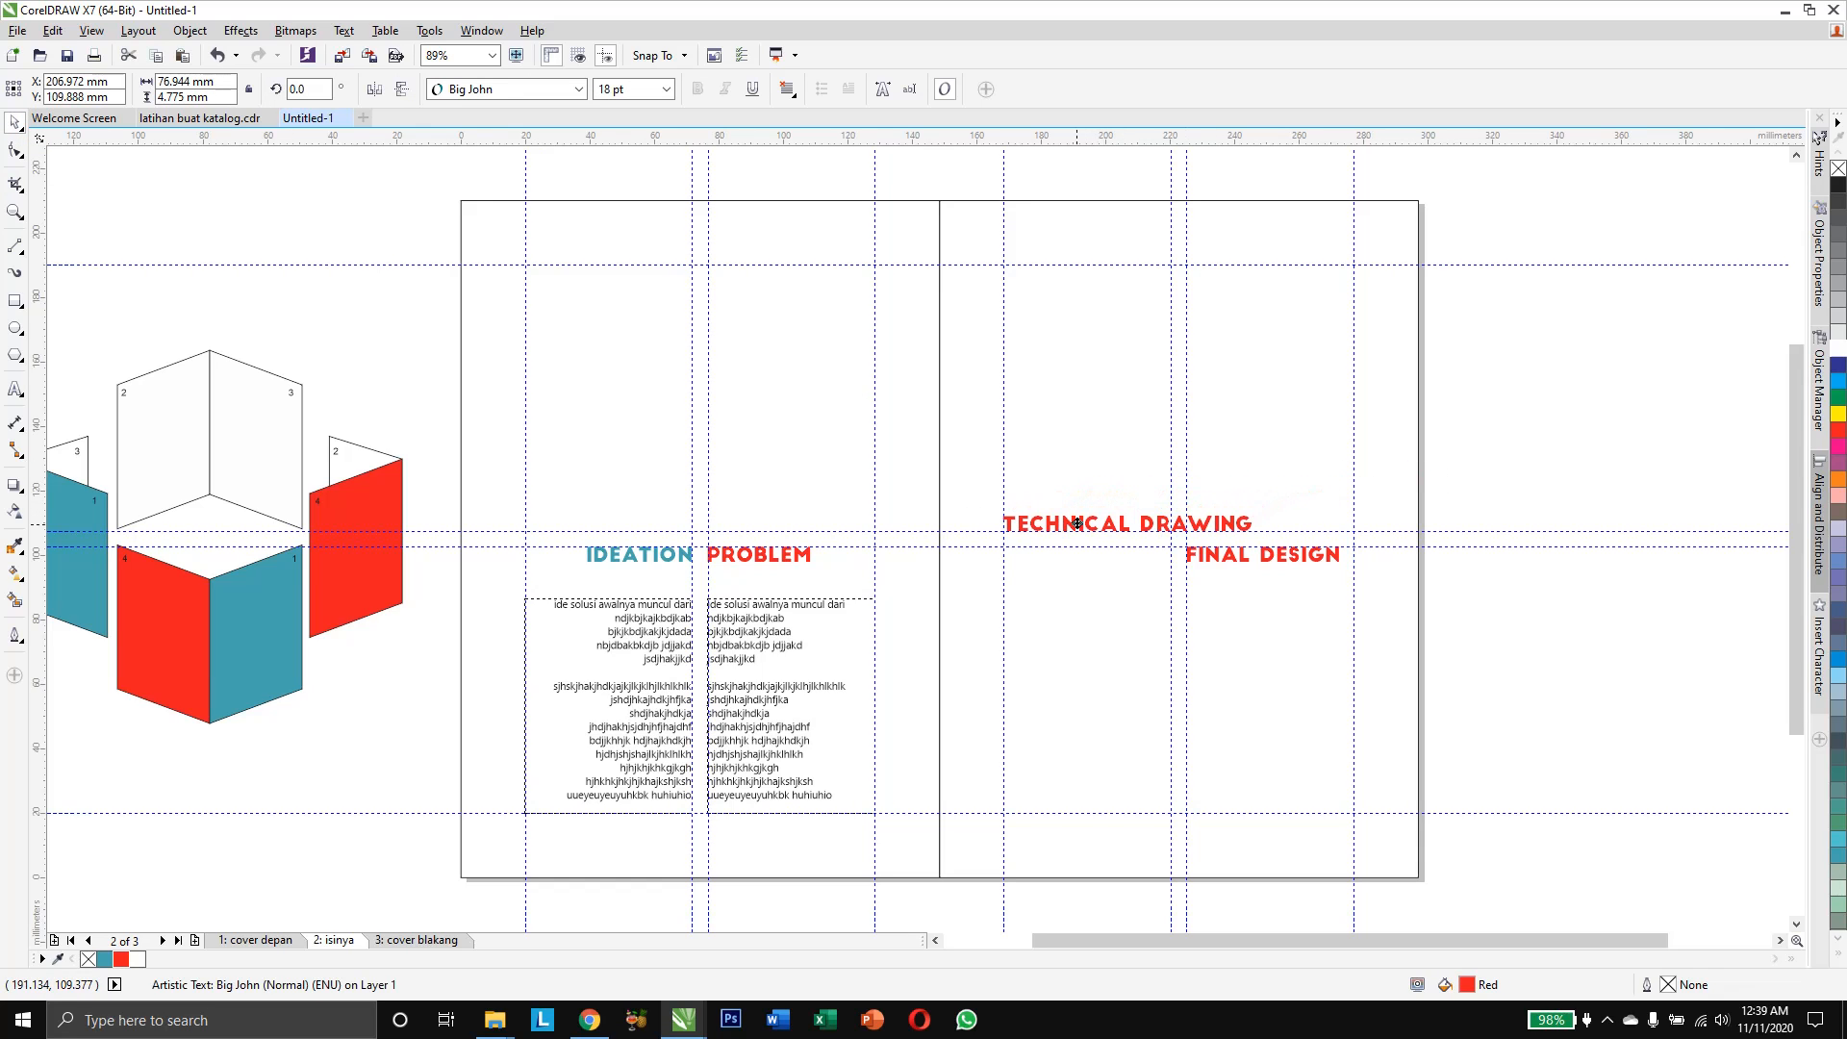
pyautogui.doubleClick(1137, 517)
pyautogui.press('Return')
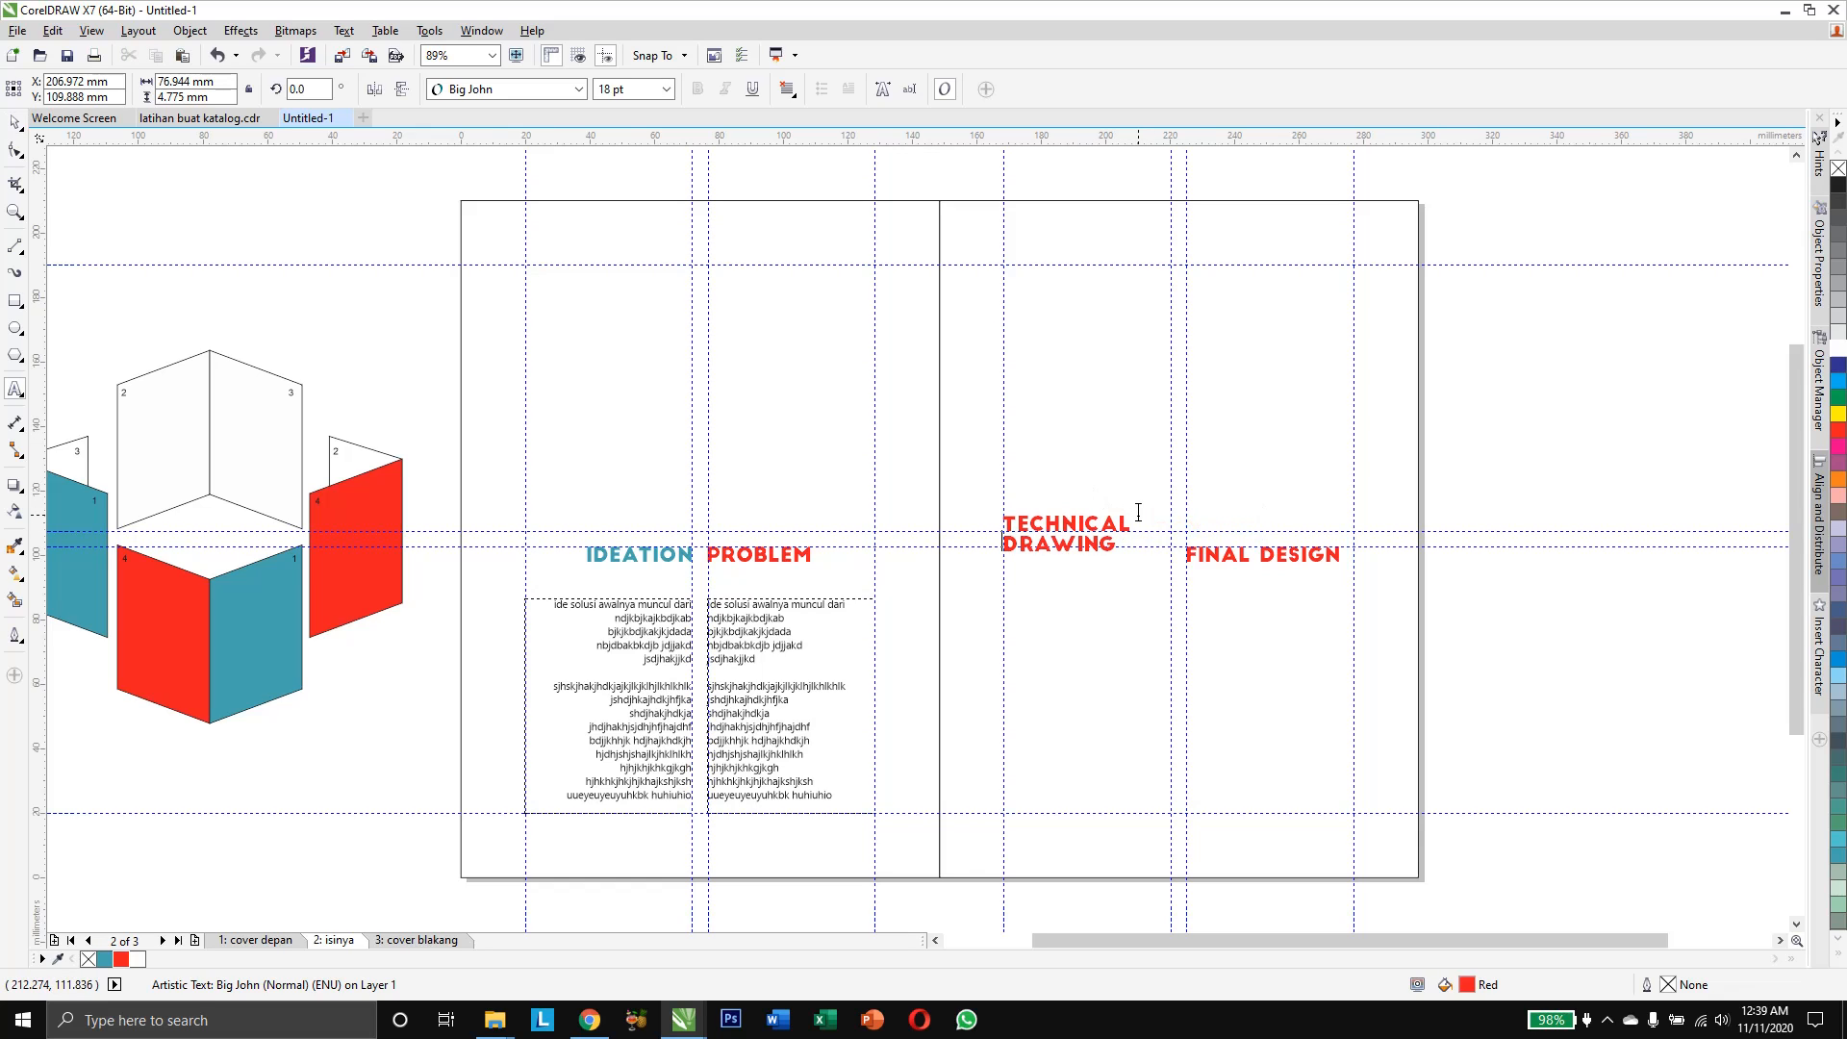
pyautogui.click(14, 122)
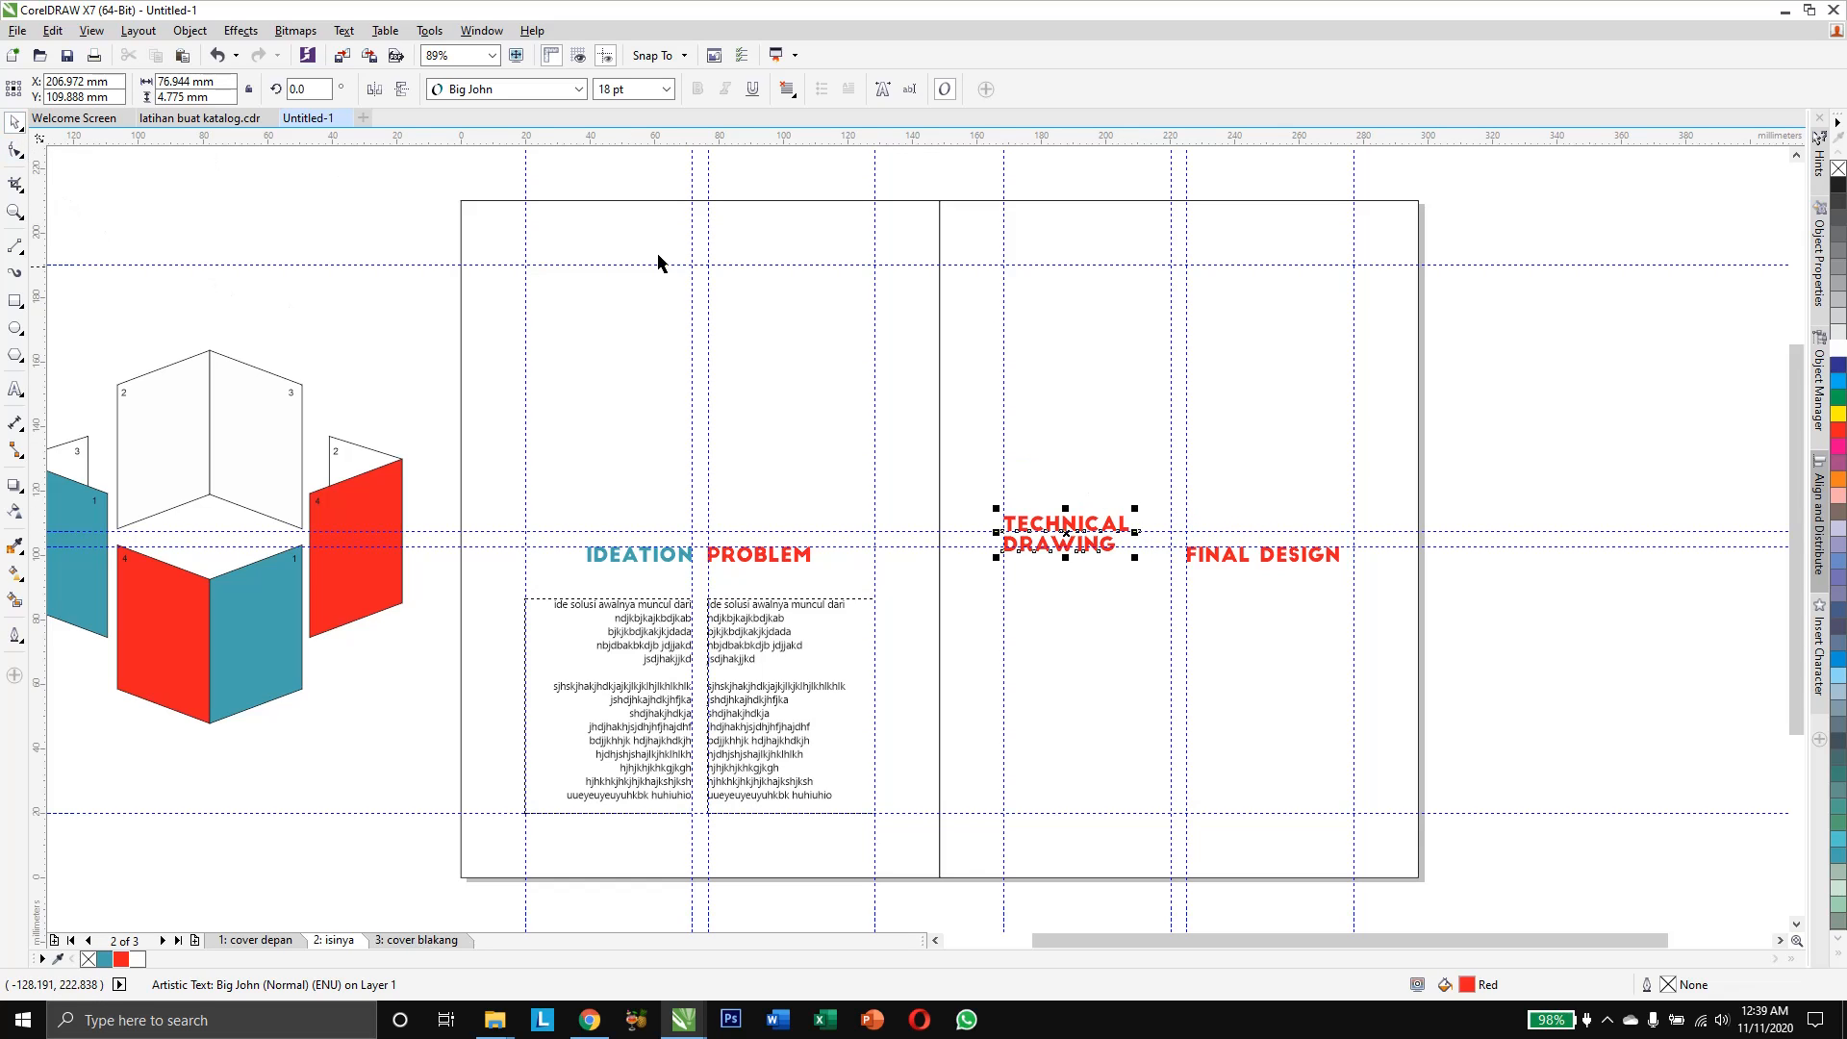
pyautogui.moveTo(1072, 521)
pyautogui.mouseDown()
pyautogui.moveTo(1240, 488)
pyautogui.moveTo(1255, 501)
pyautogui.mouseUp()
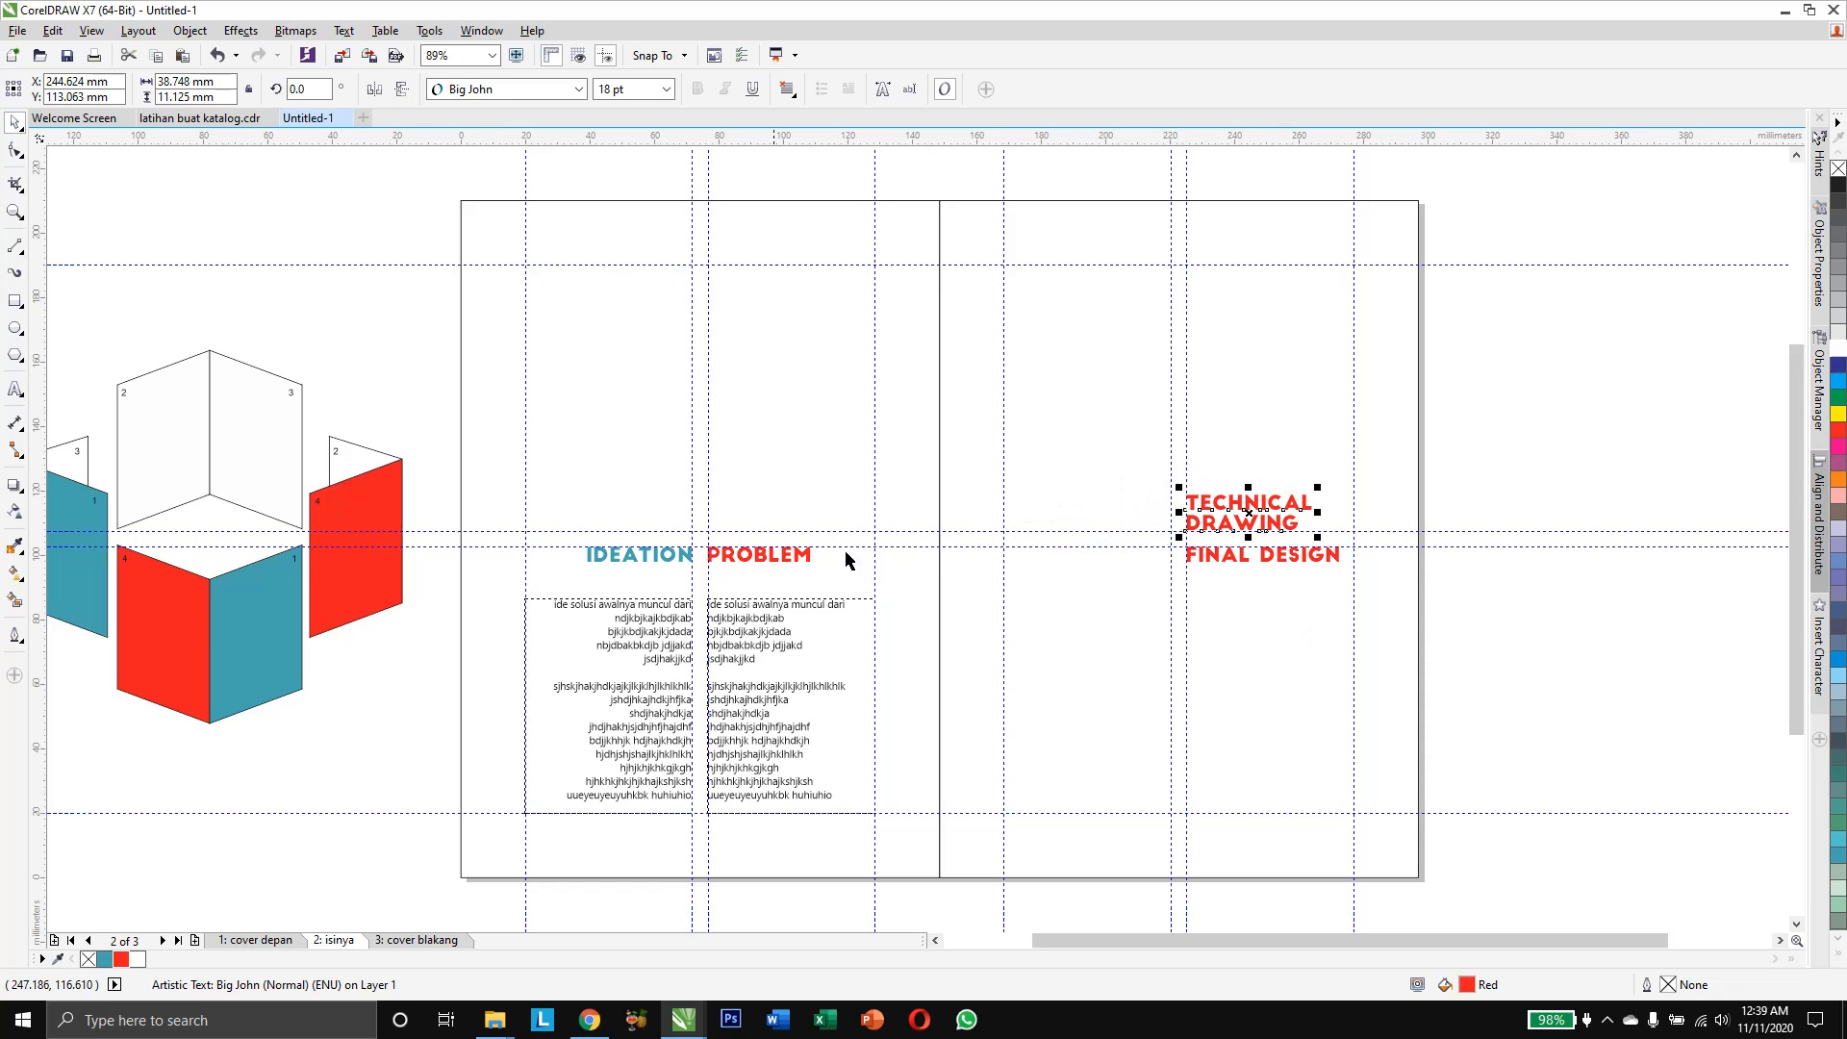
pyautogui.click(1569, 656)
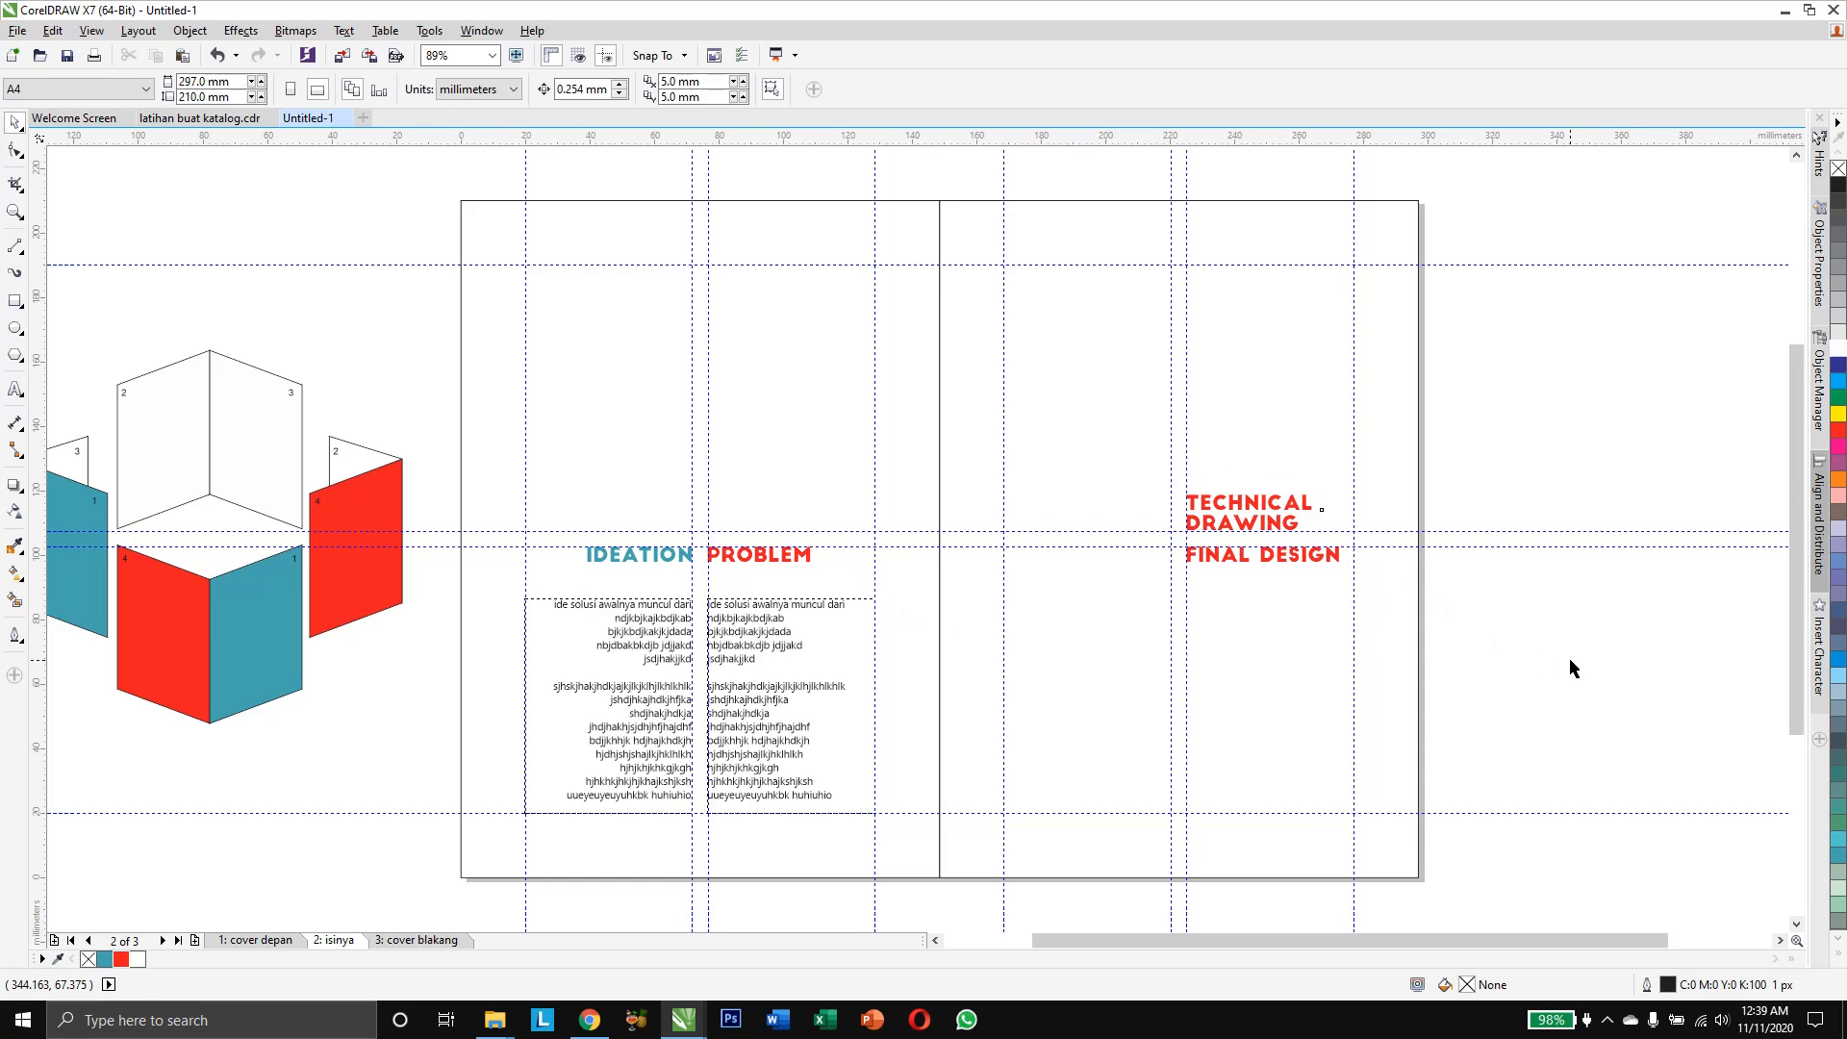
# Recolour the TECHNICAL DRAWING heading in the same teal as the IDEATION heading
pyautogui.click(1233, 520)
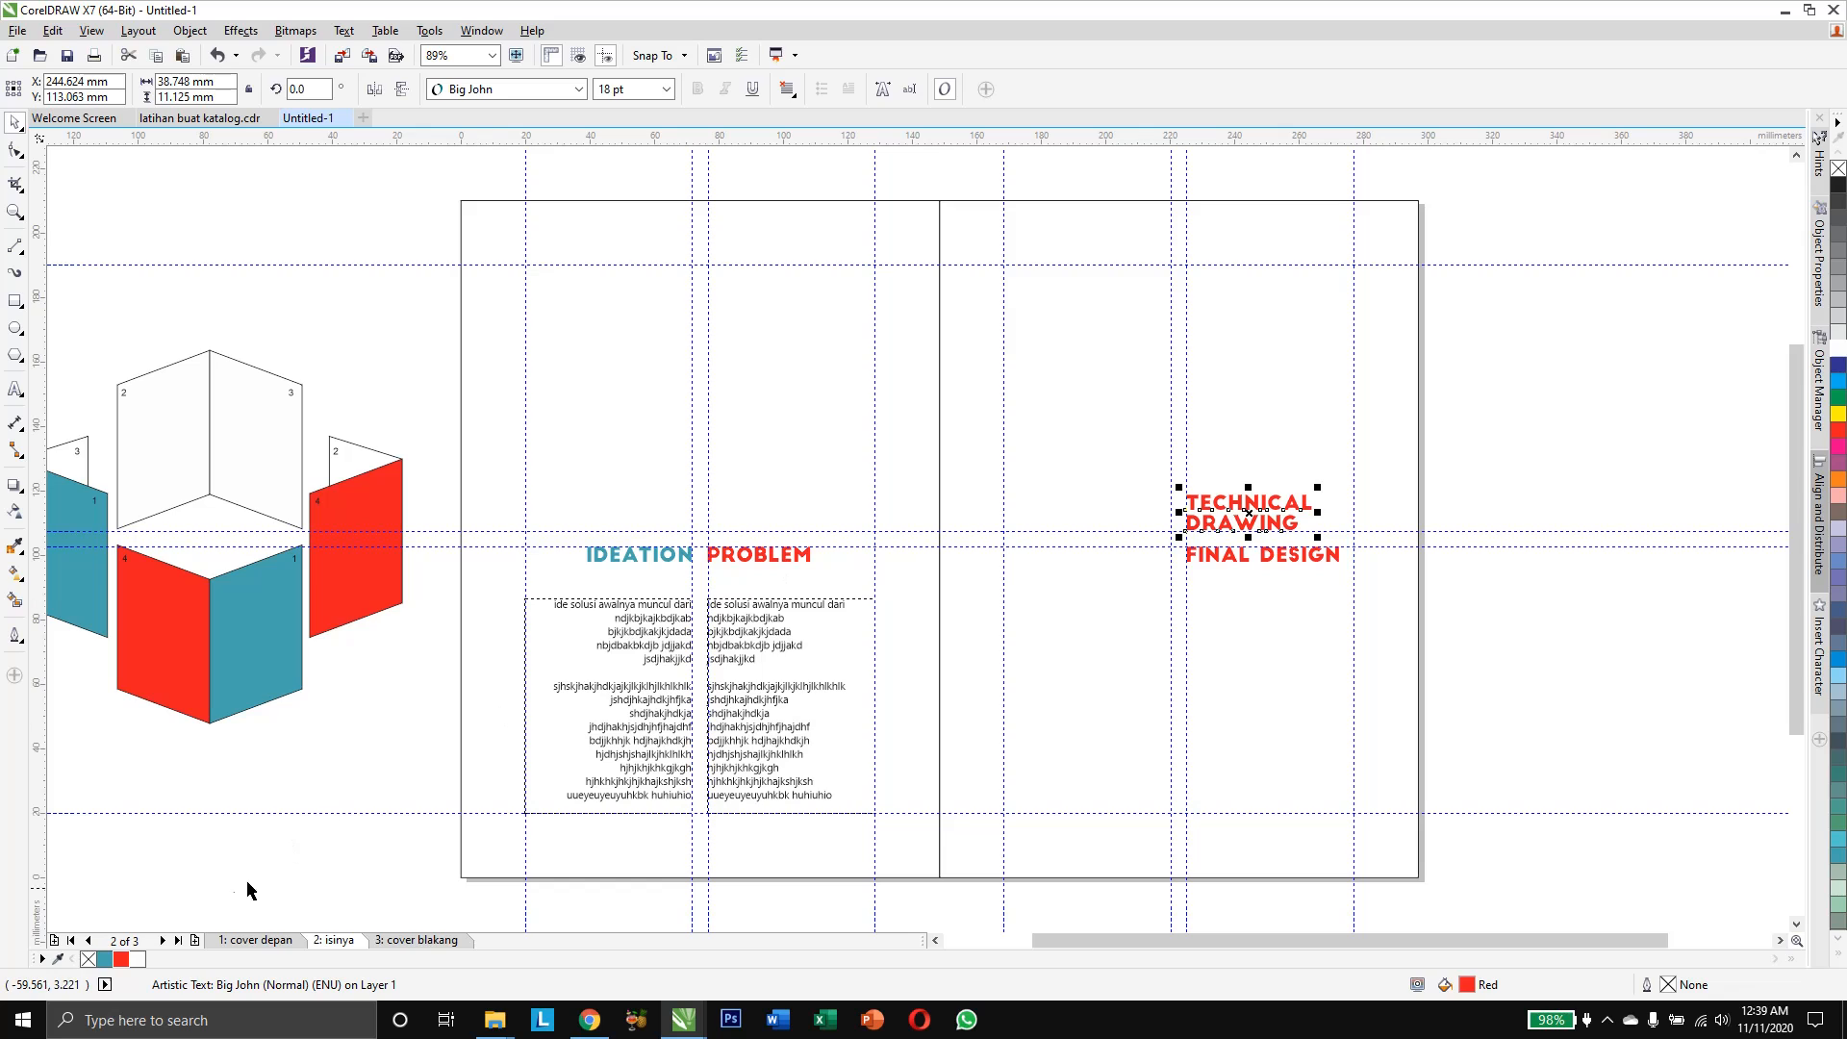
pyautogui.click(104, 959)
pyautogui.click(375, 744)
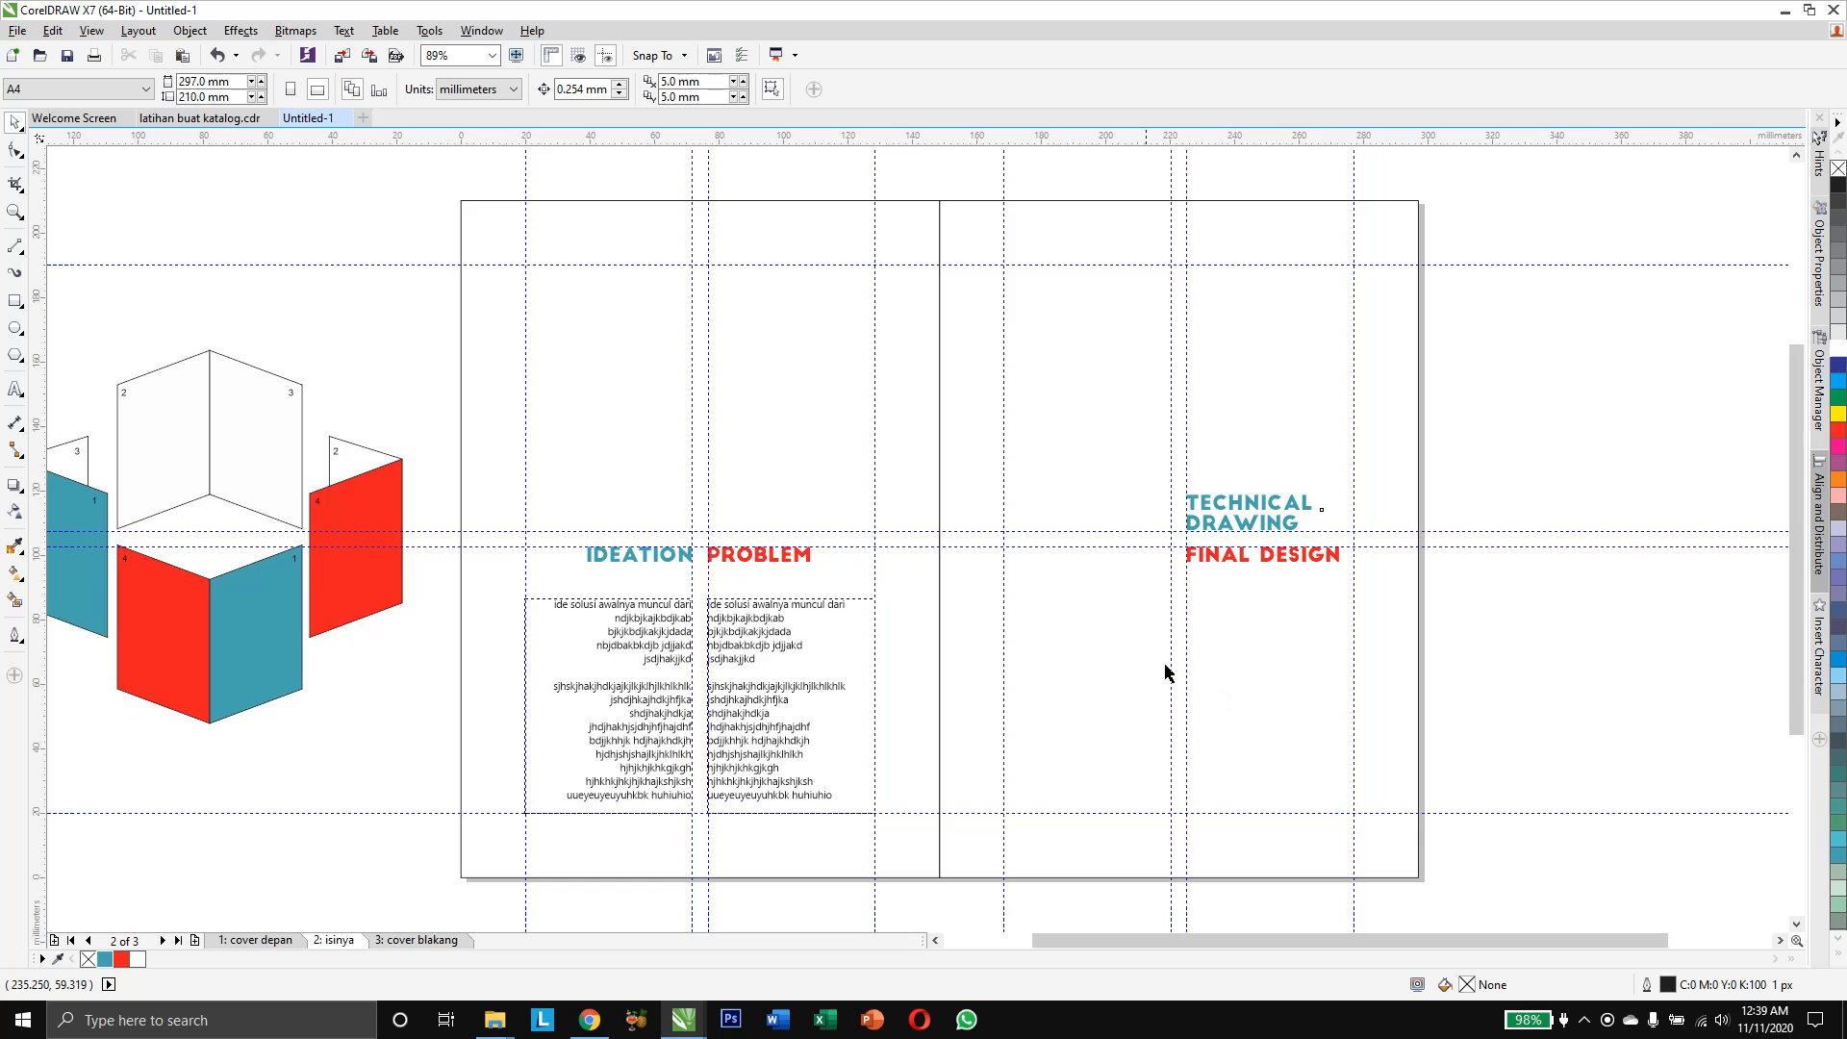
# Draw a red rectangle about 24 × 14 mm without outline and snap it below the lower margin guide at the last column's left guide
pyautogui.click(15, 300)
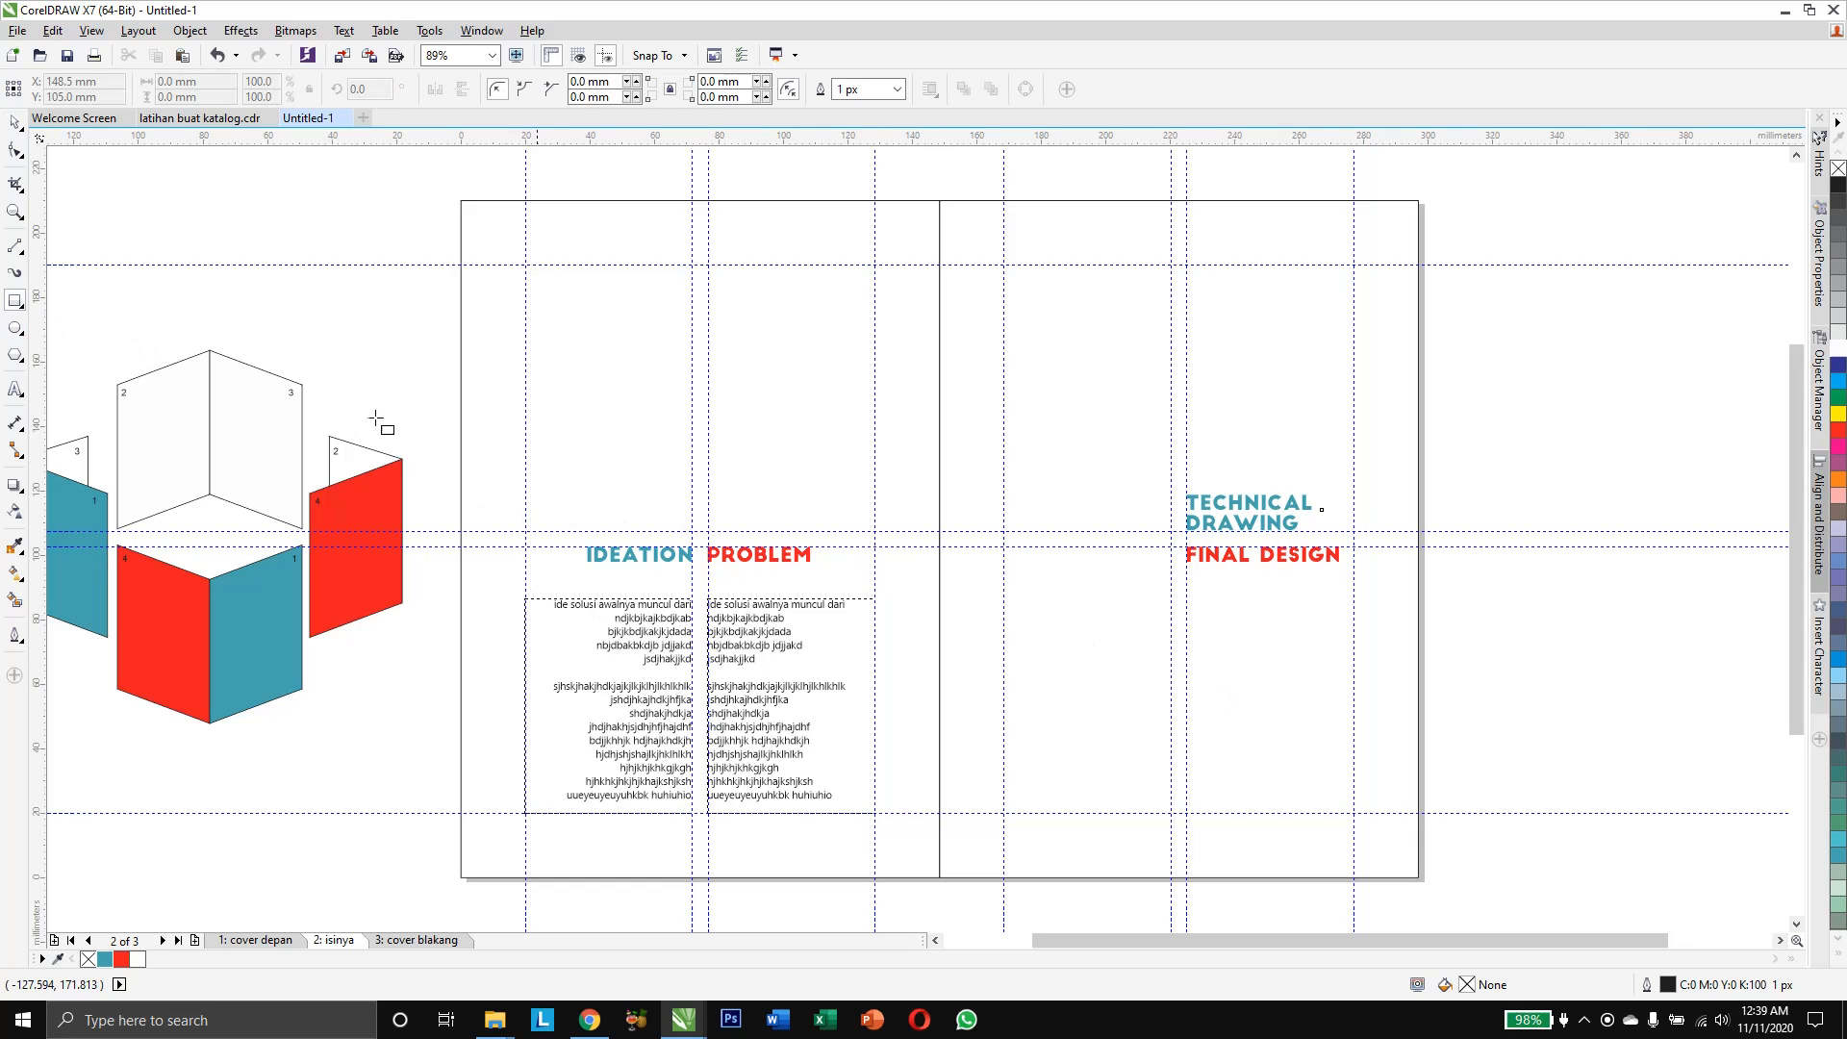
pyautogui.moveTo(1059, 670); pyautogui.dragTo(1141, 715)
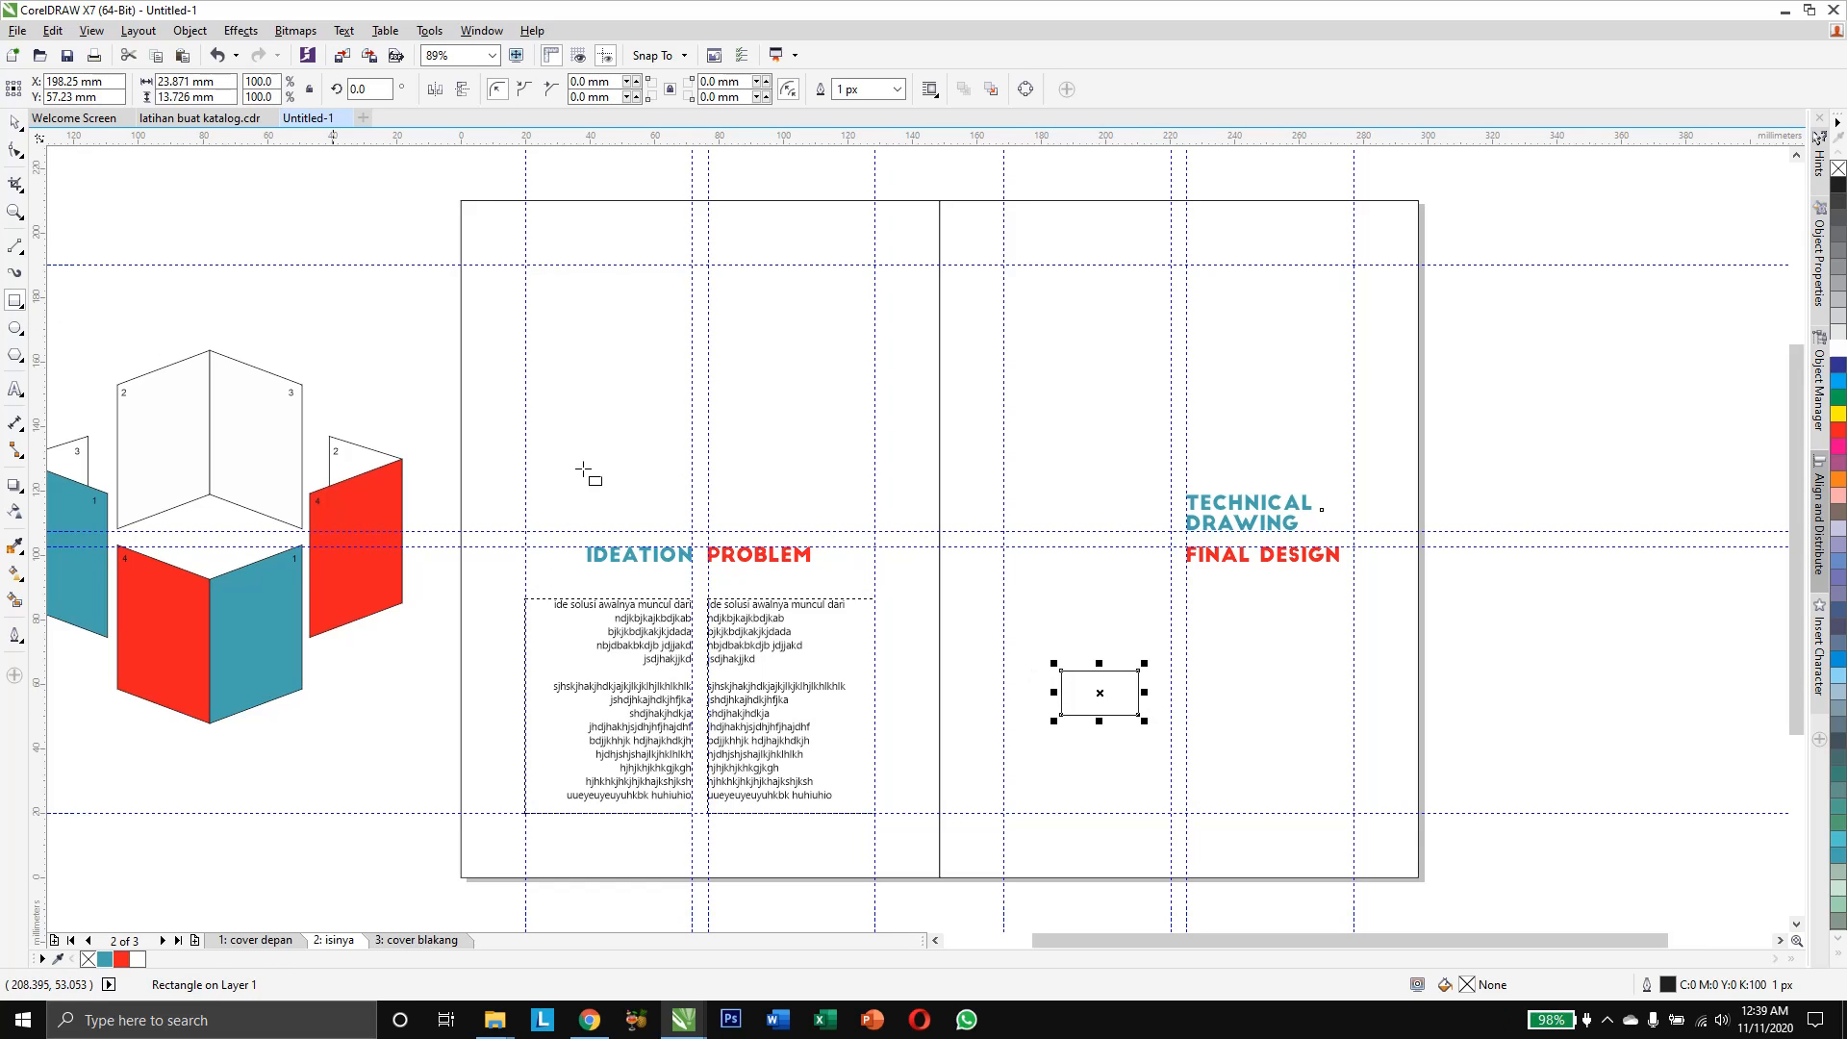
pyautogui.click(16, 122)
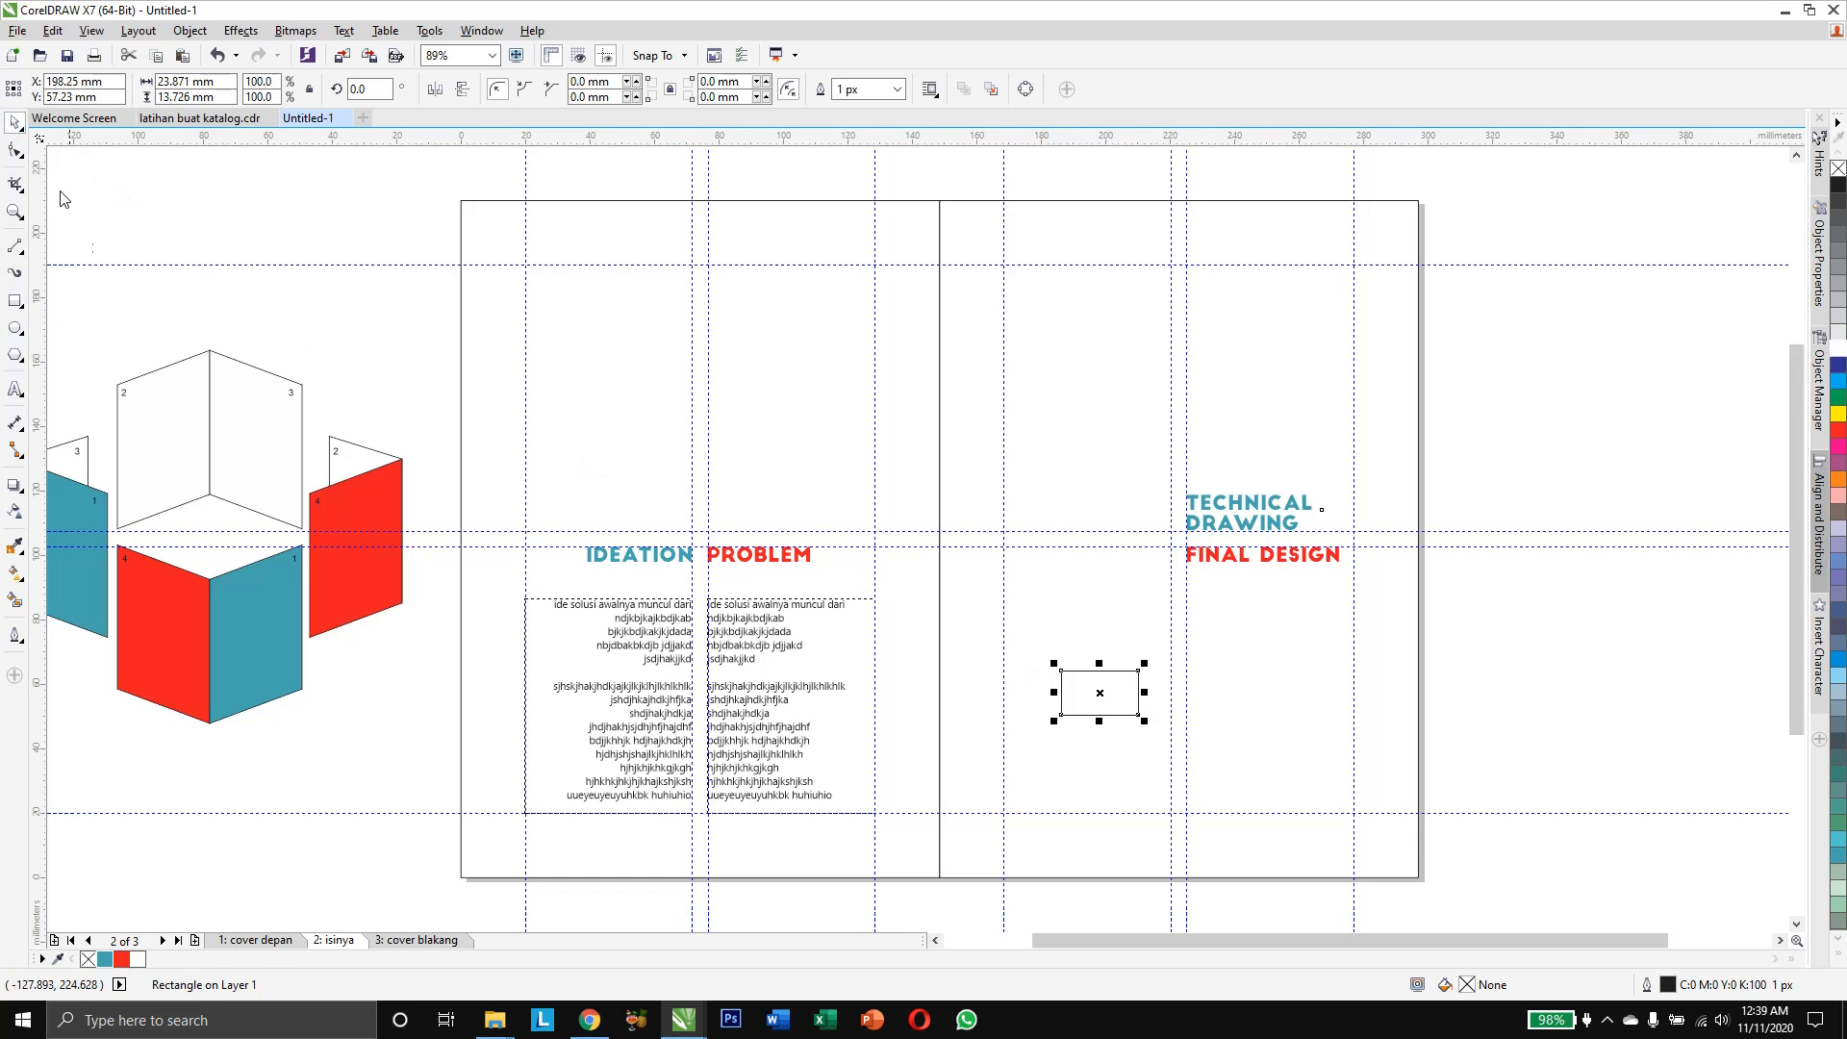
pyautogui.click(124, 958)
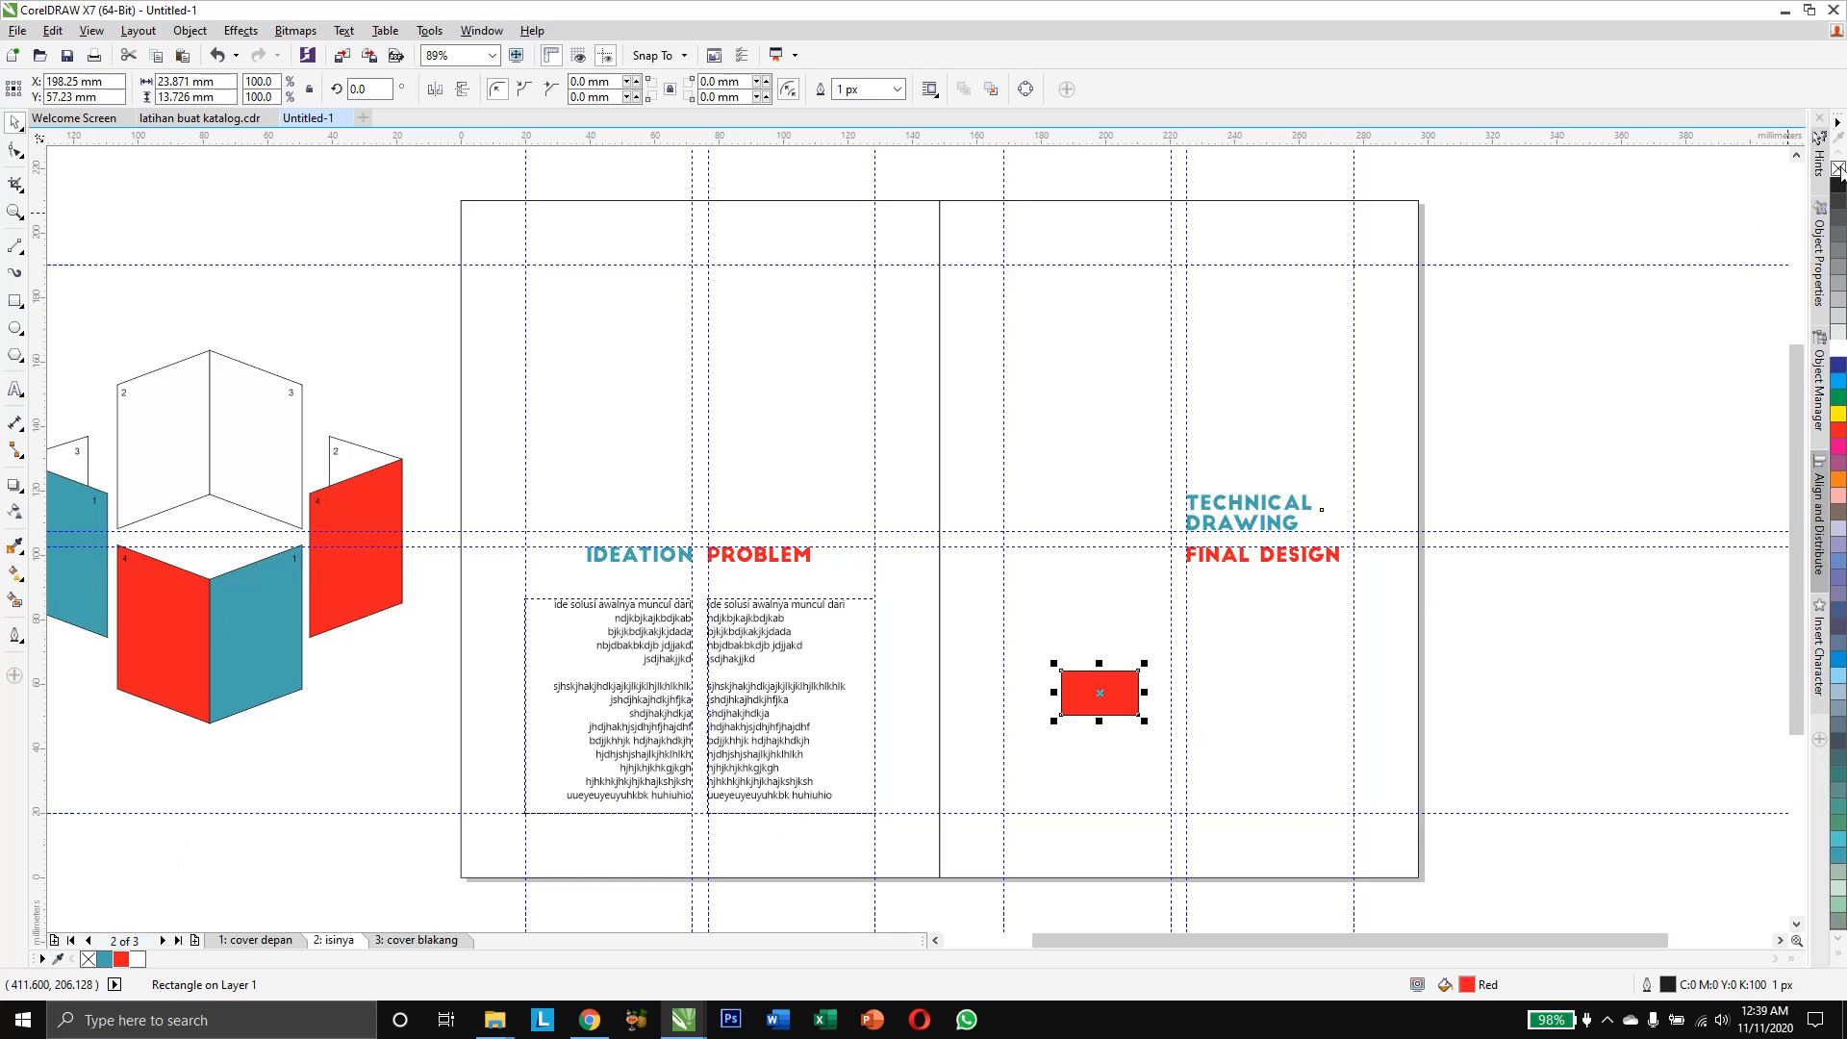
pyautogui.moveTo(1104, 693); pyautogui.dragTo(1232, 834)
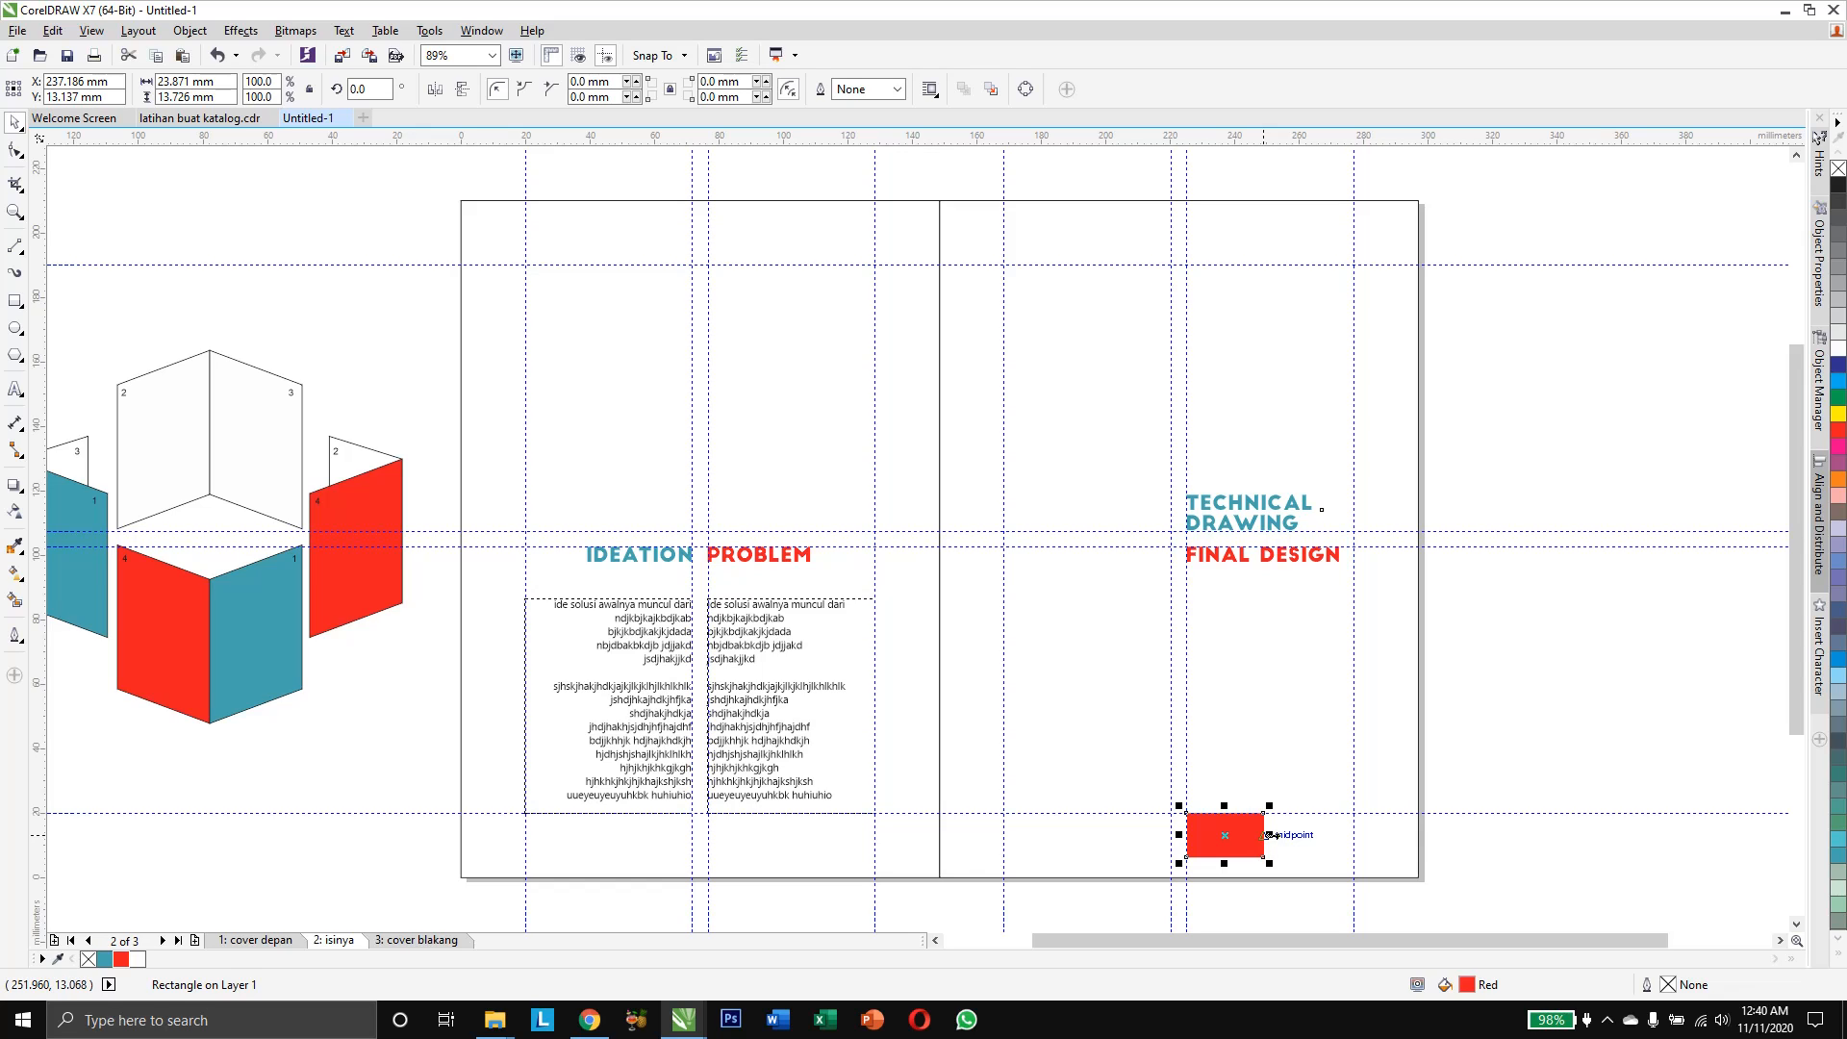
# Resize the red rectangle to 51.75 × 20 mm to fill the column's bottom margin and place a Sea Green copy in its top margin
pyautogui.moveTo(1270, 836); pyautogui.dragTo(1270, 353)
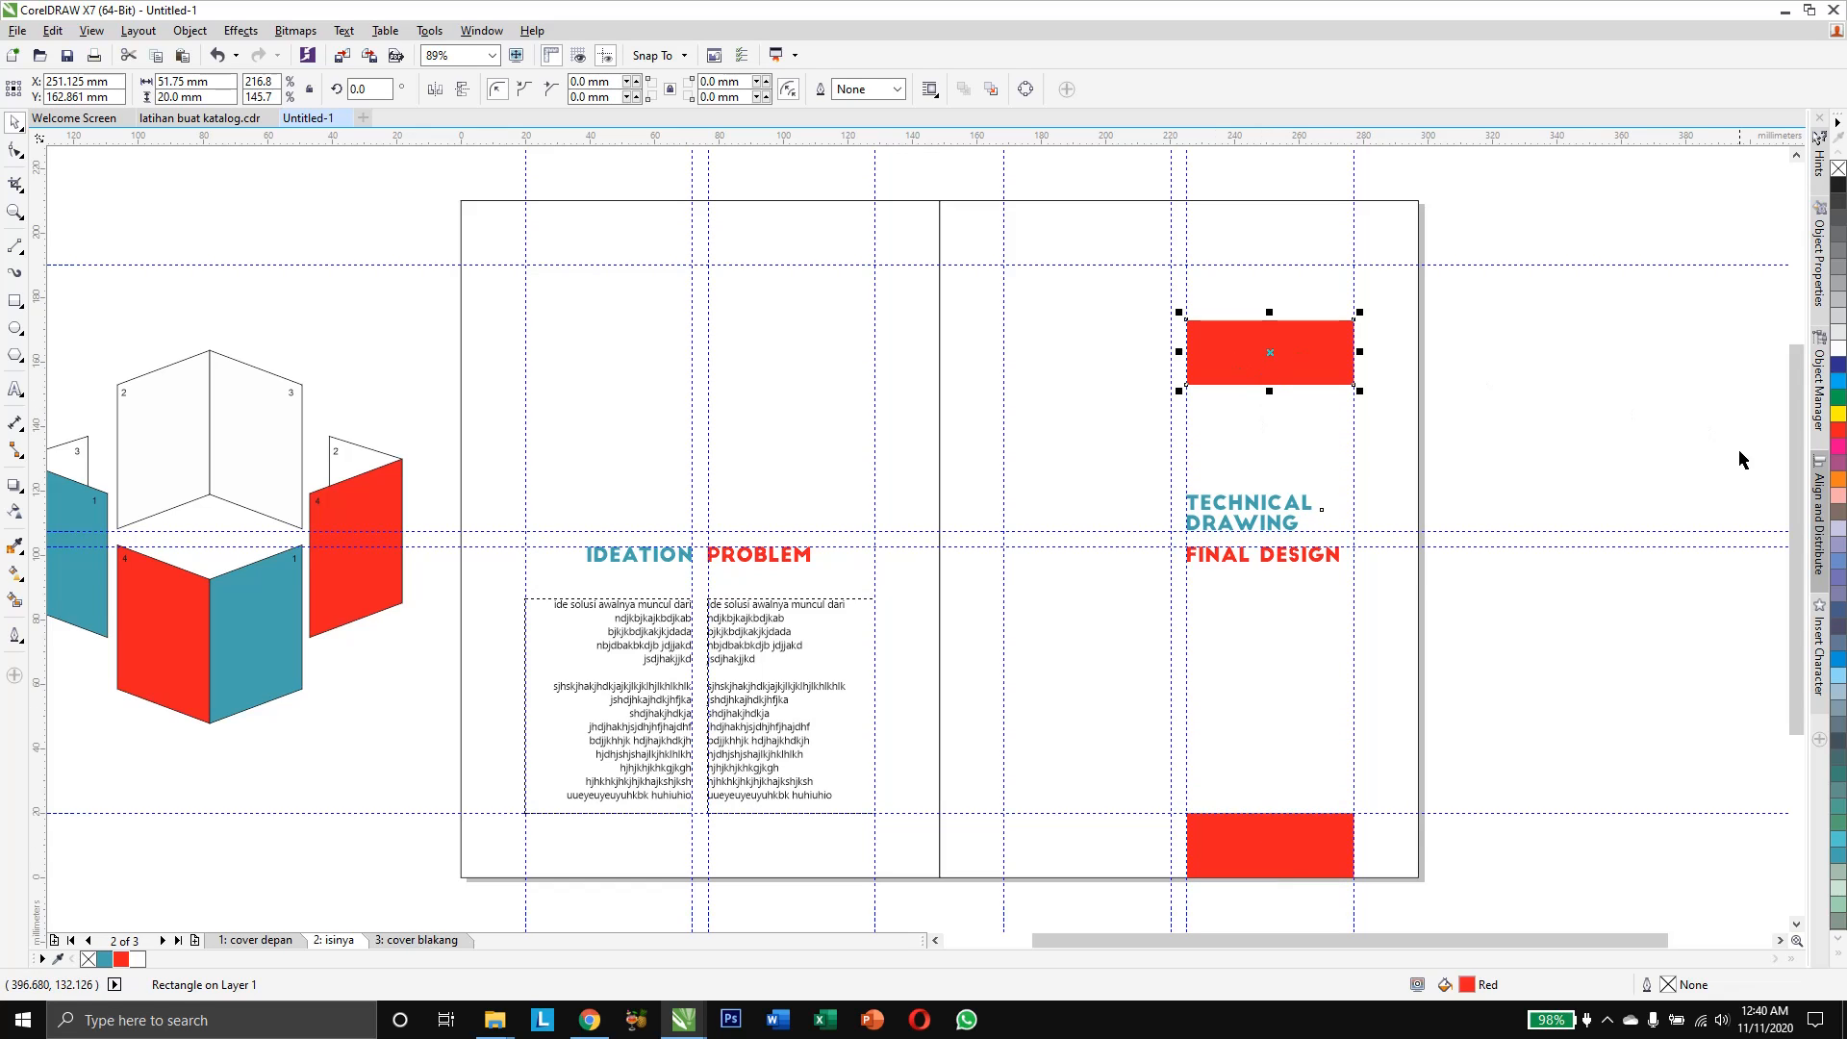
pyautogui.click(104, 960)
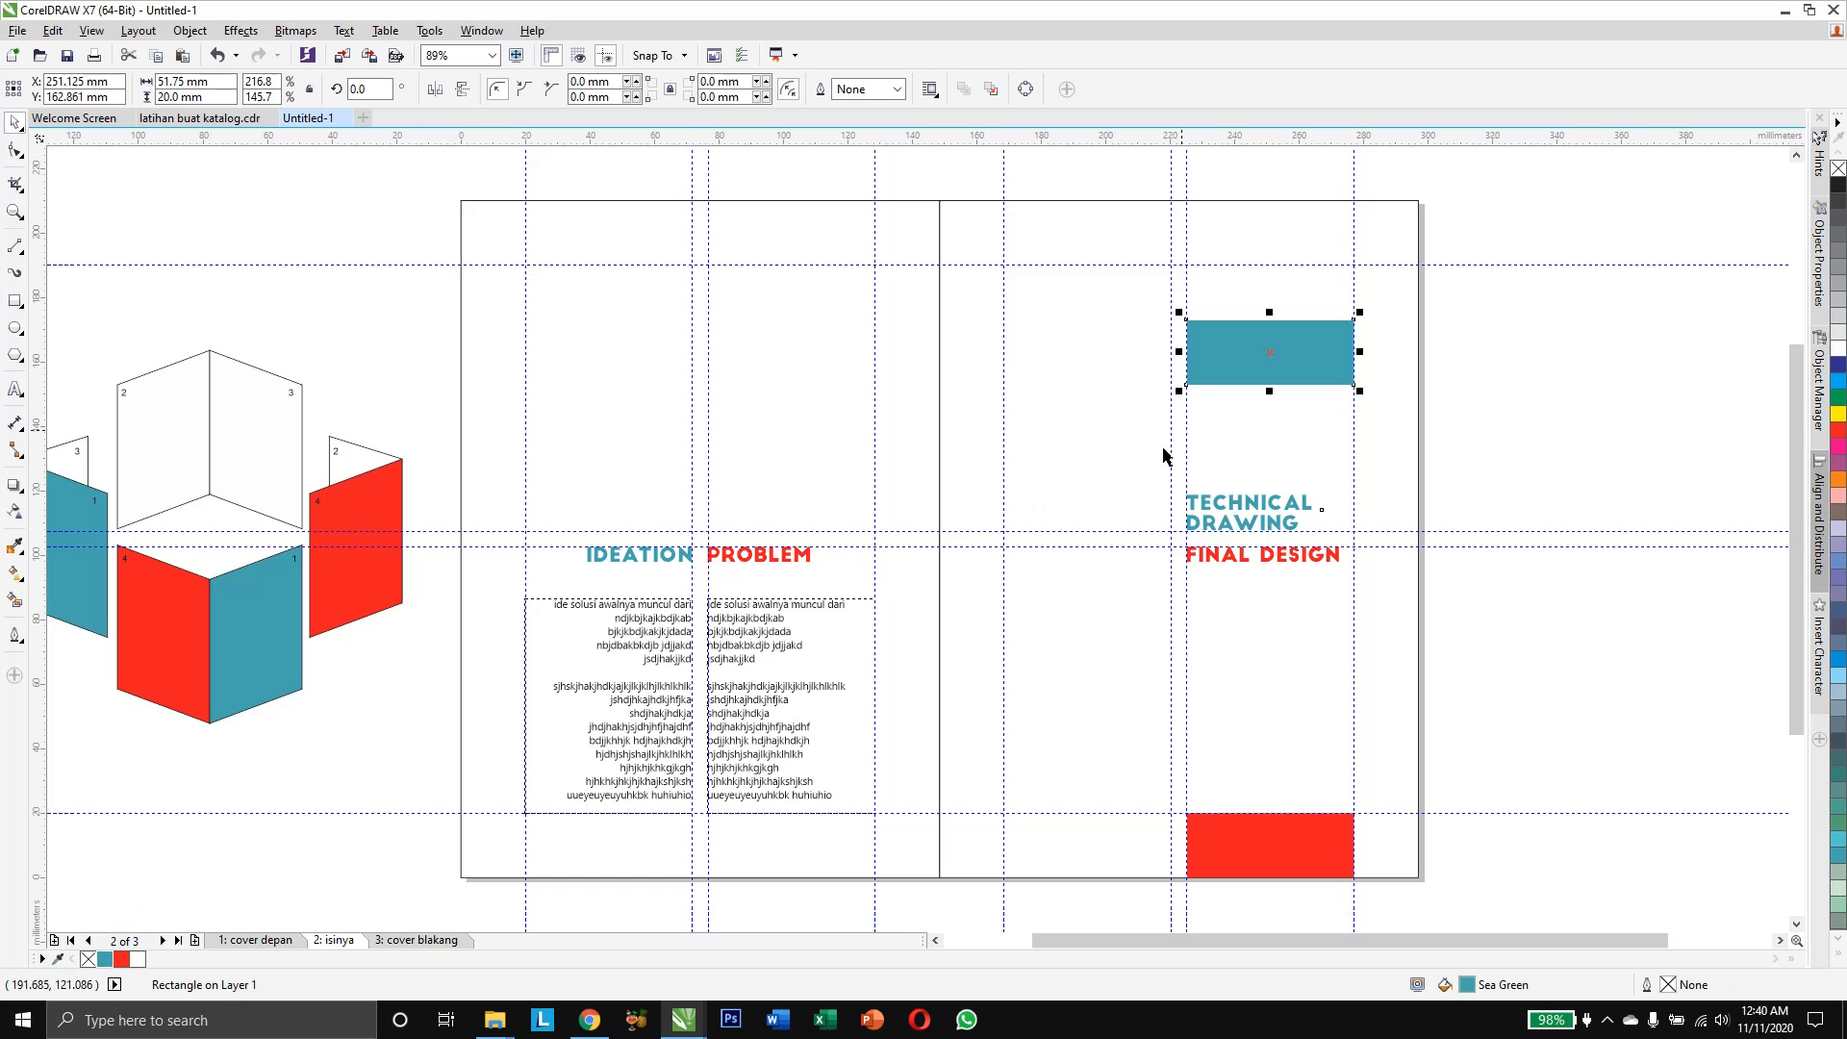
pyautogui.moveTo(1210, 384); pyautogui.dragTo(1214, 263)
pyautogui.click(1477, 383)
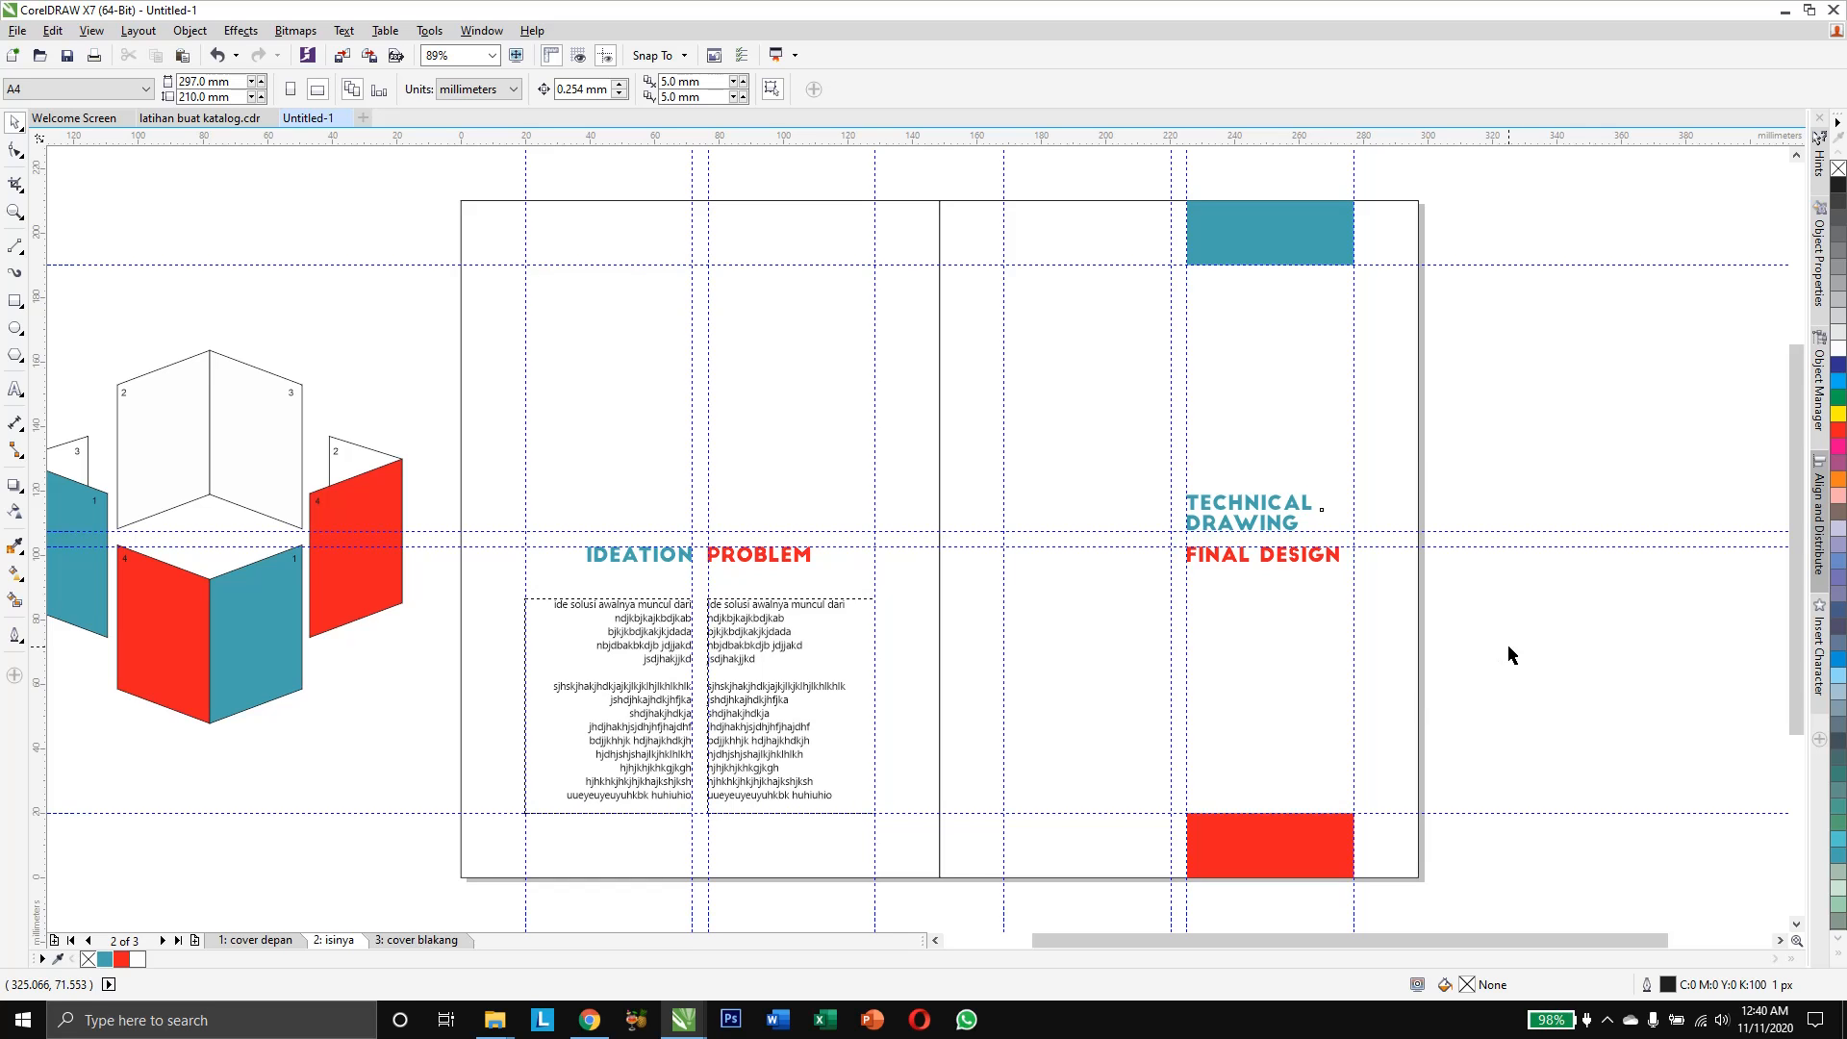
# Check the inside spread in a full-screen preview without guides
pyautogui.press('F9')
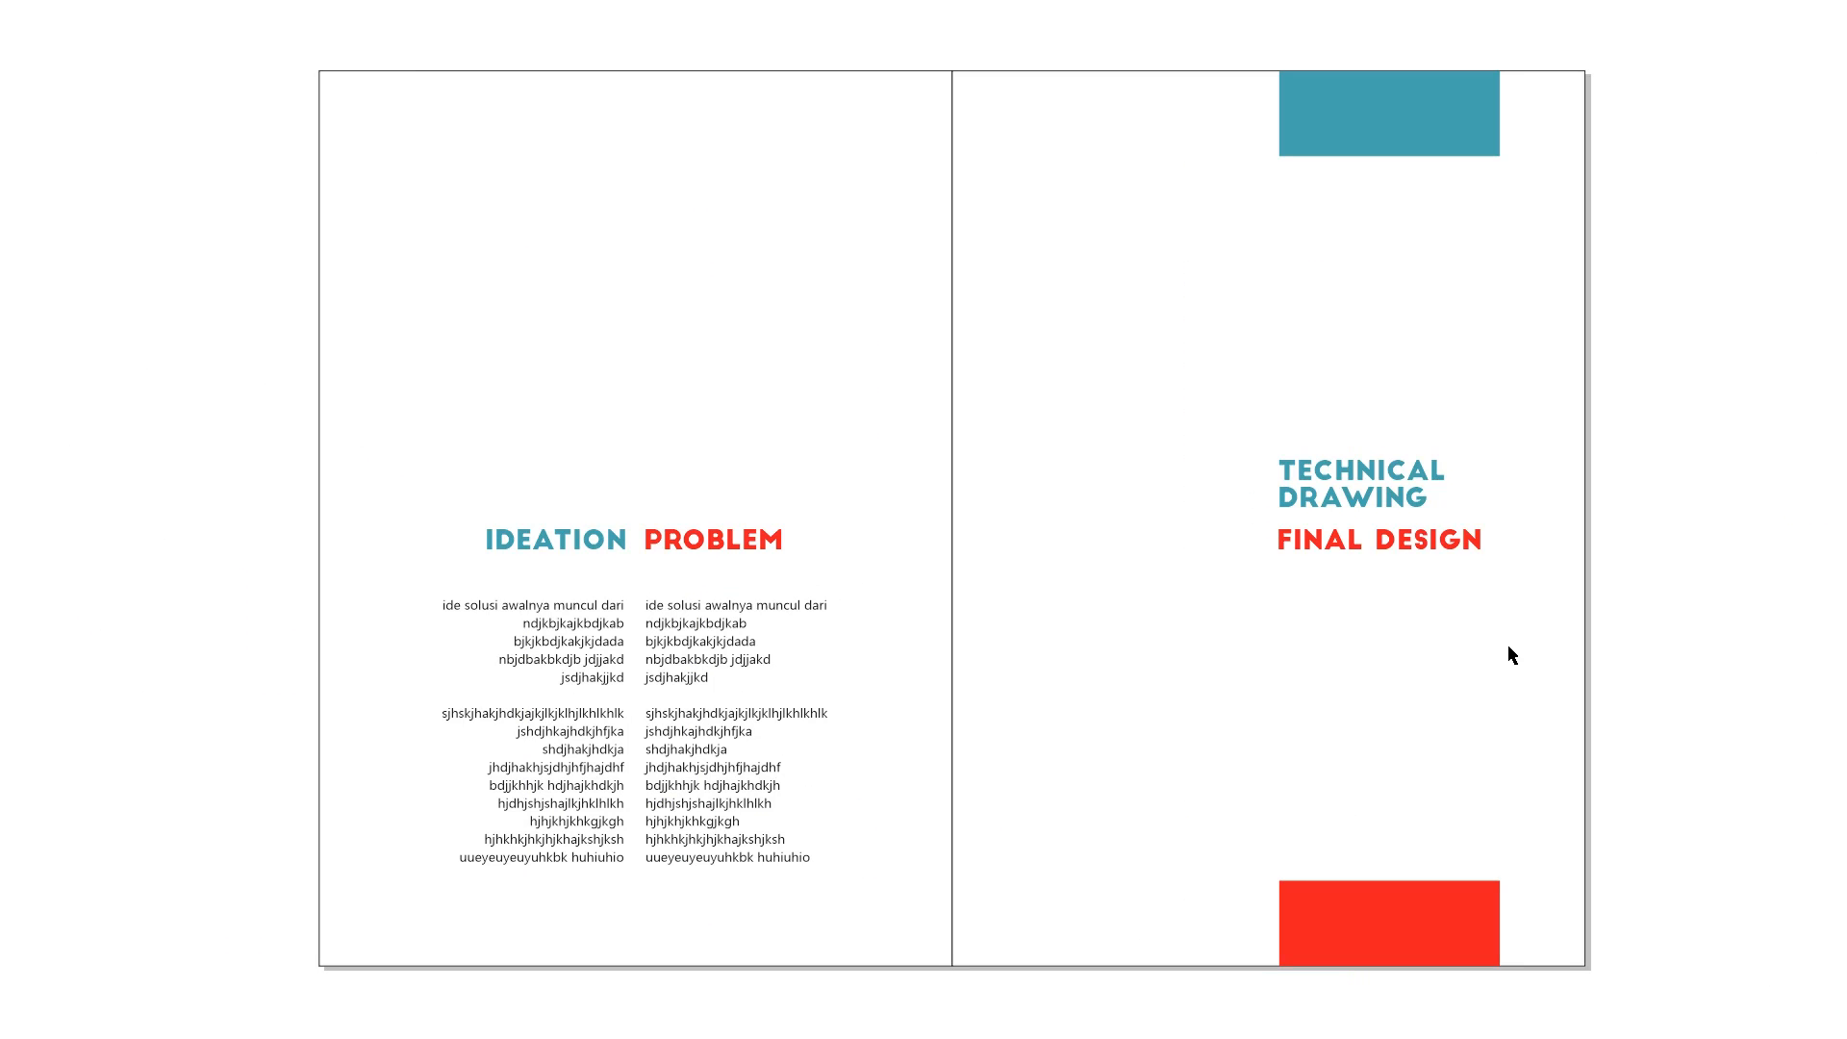
pyautogui.click(1579, 639)
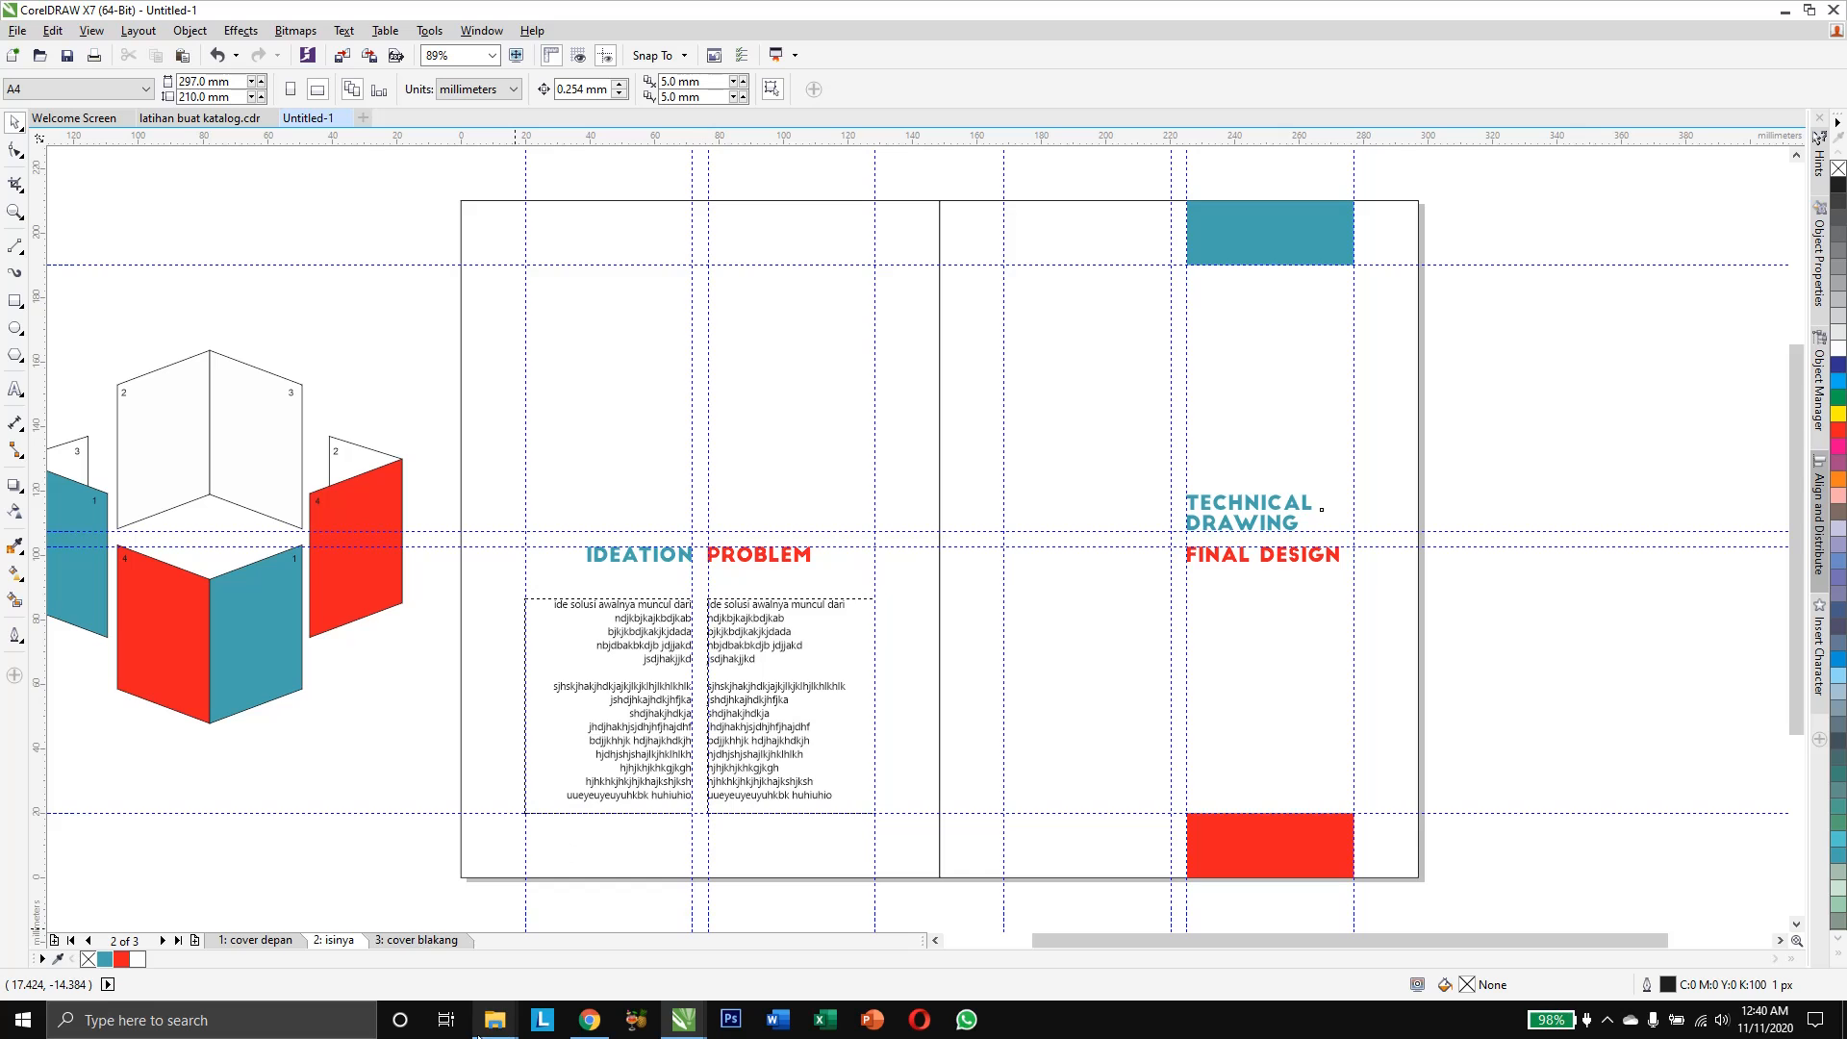
# Place the nest 4a image from the Nest 02 folder on the spread and scale it down to about 201 × 151 mm
pyautogui.moveTo(495, 1021)
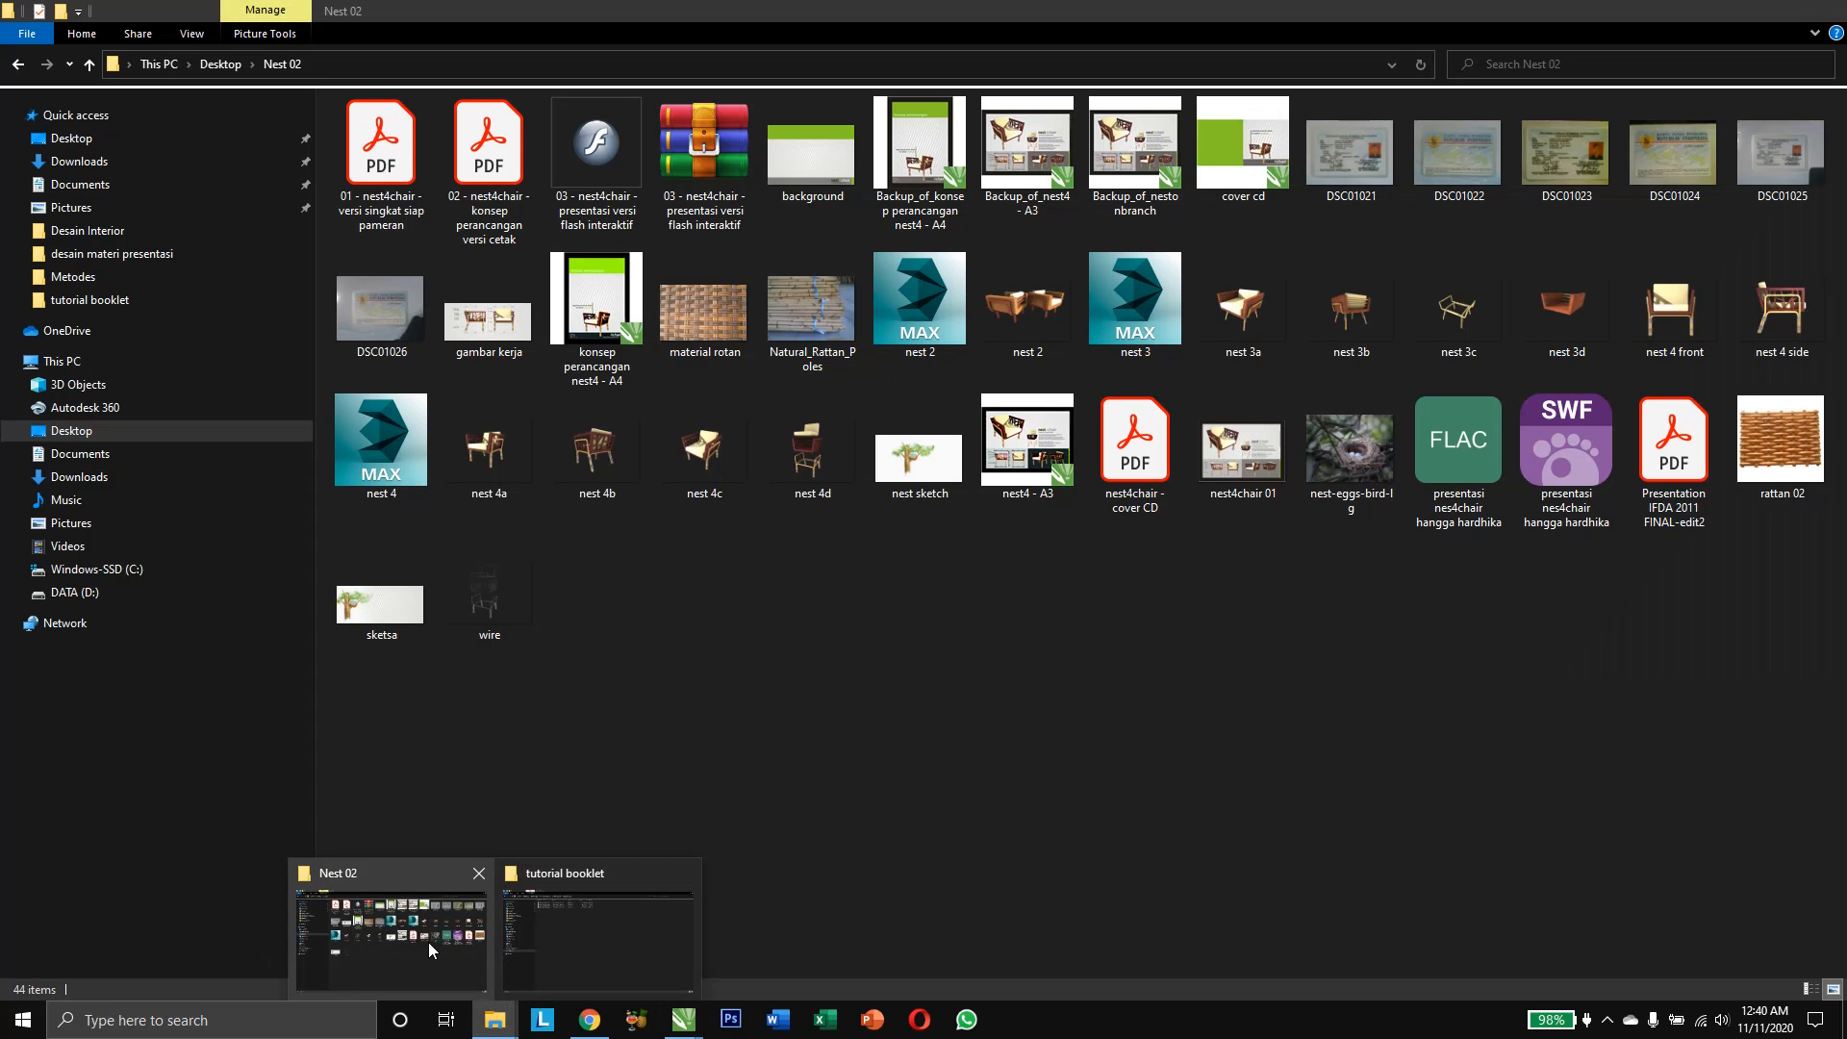
pyautogui.click(430, 943)
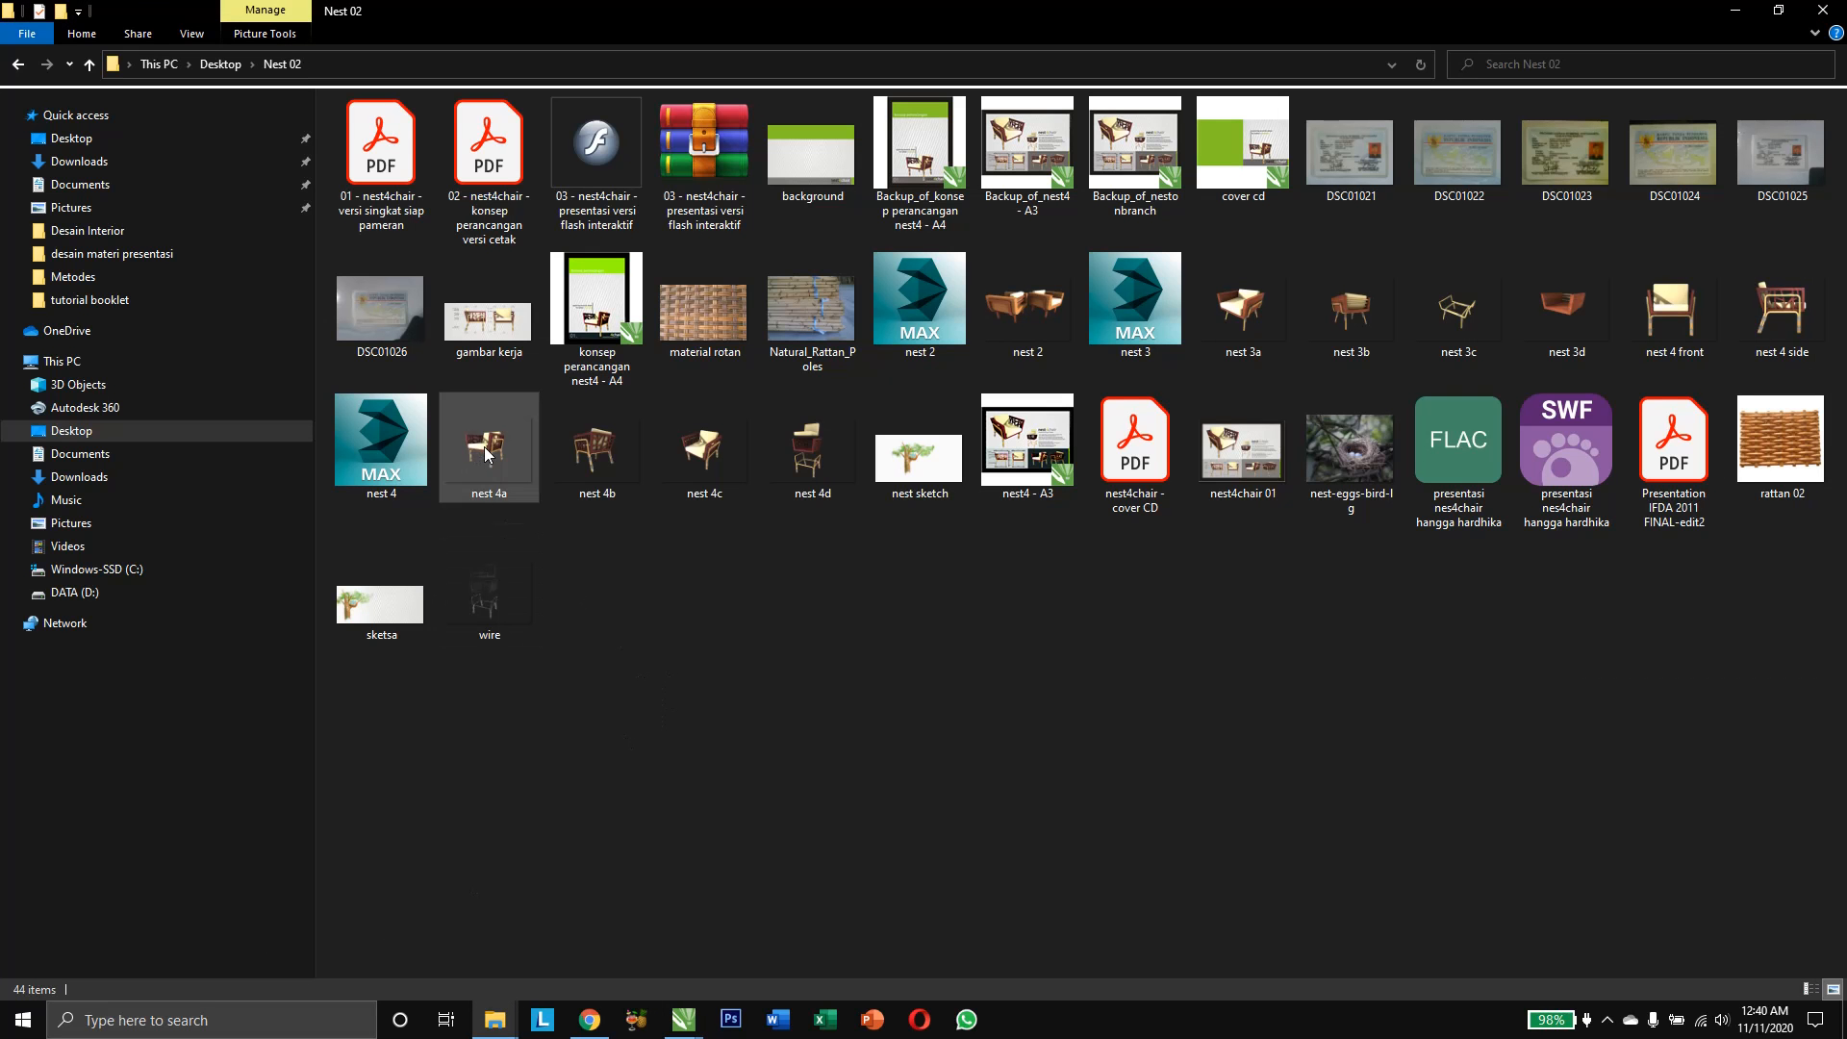
pyautogui.moveTo(486, 455); pyautogui.dragTo(998, 678)
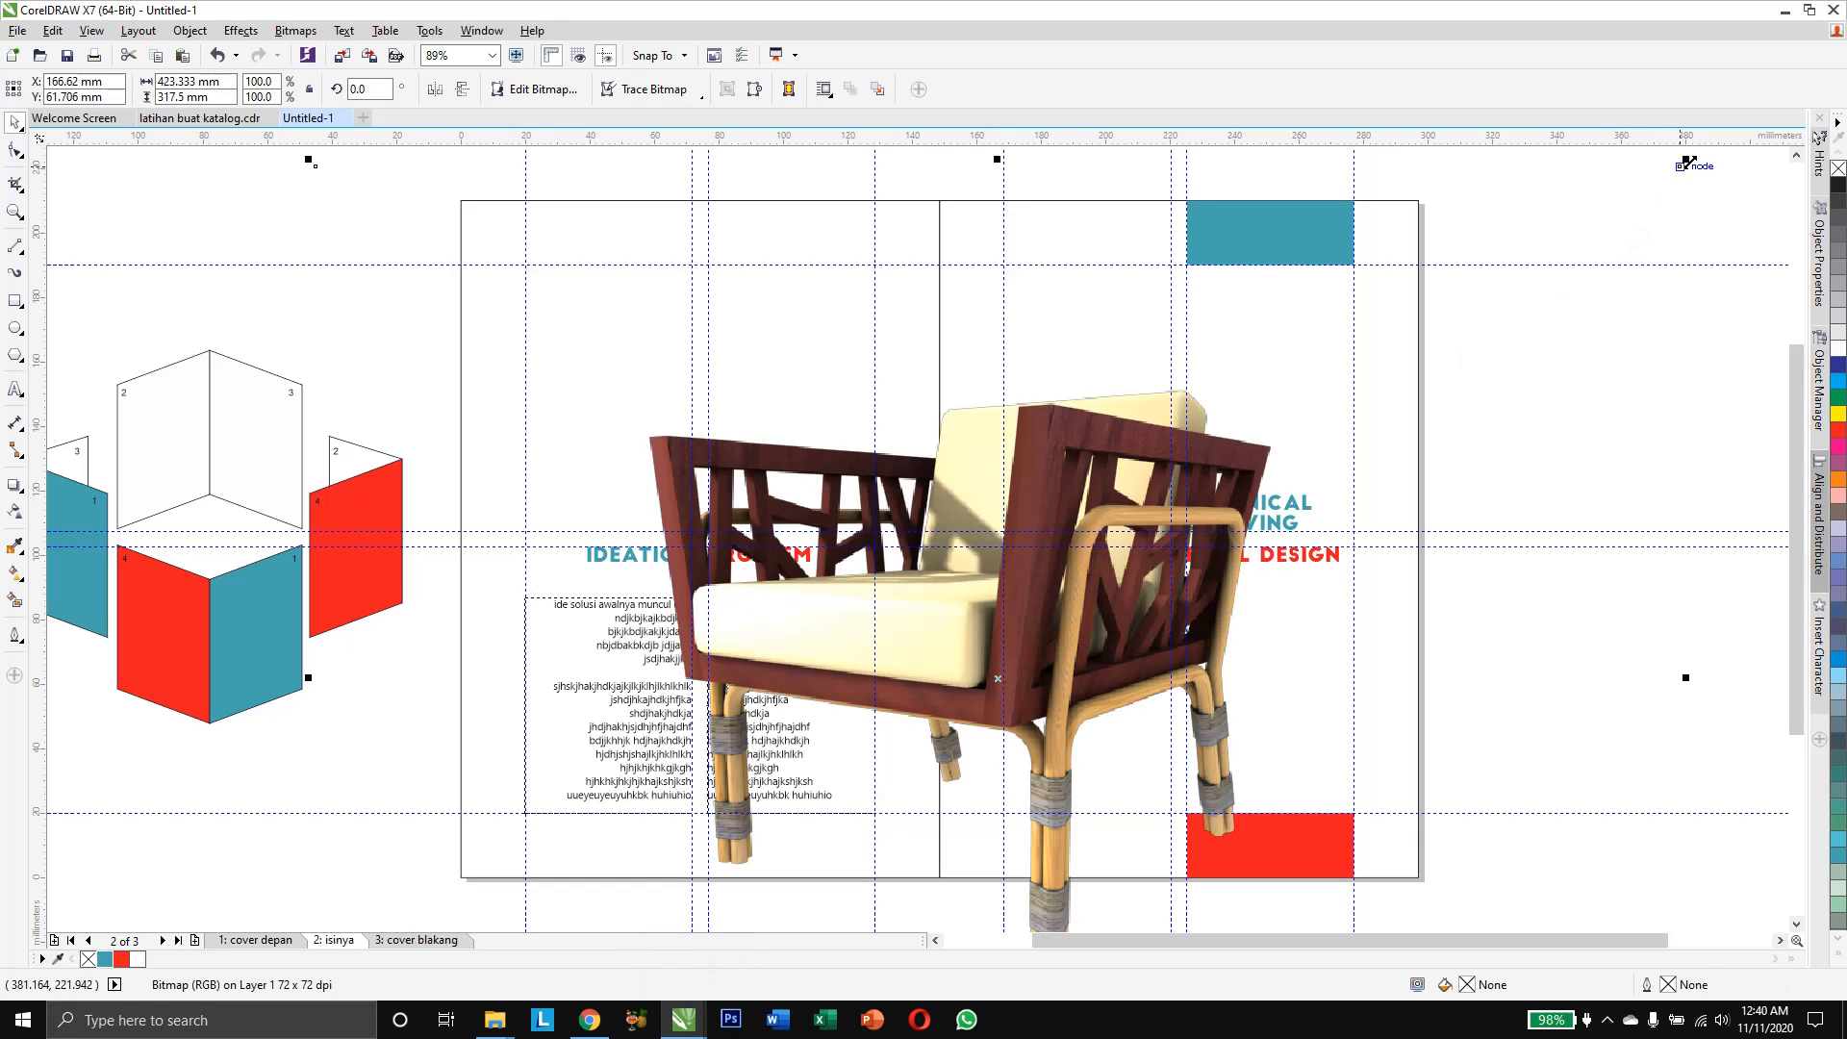
pyautogui.moveTo(1689, 161); pyautogui.dragTo(1307, 443)
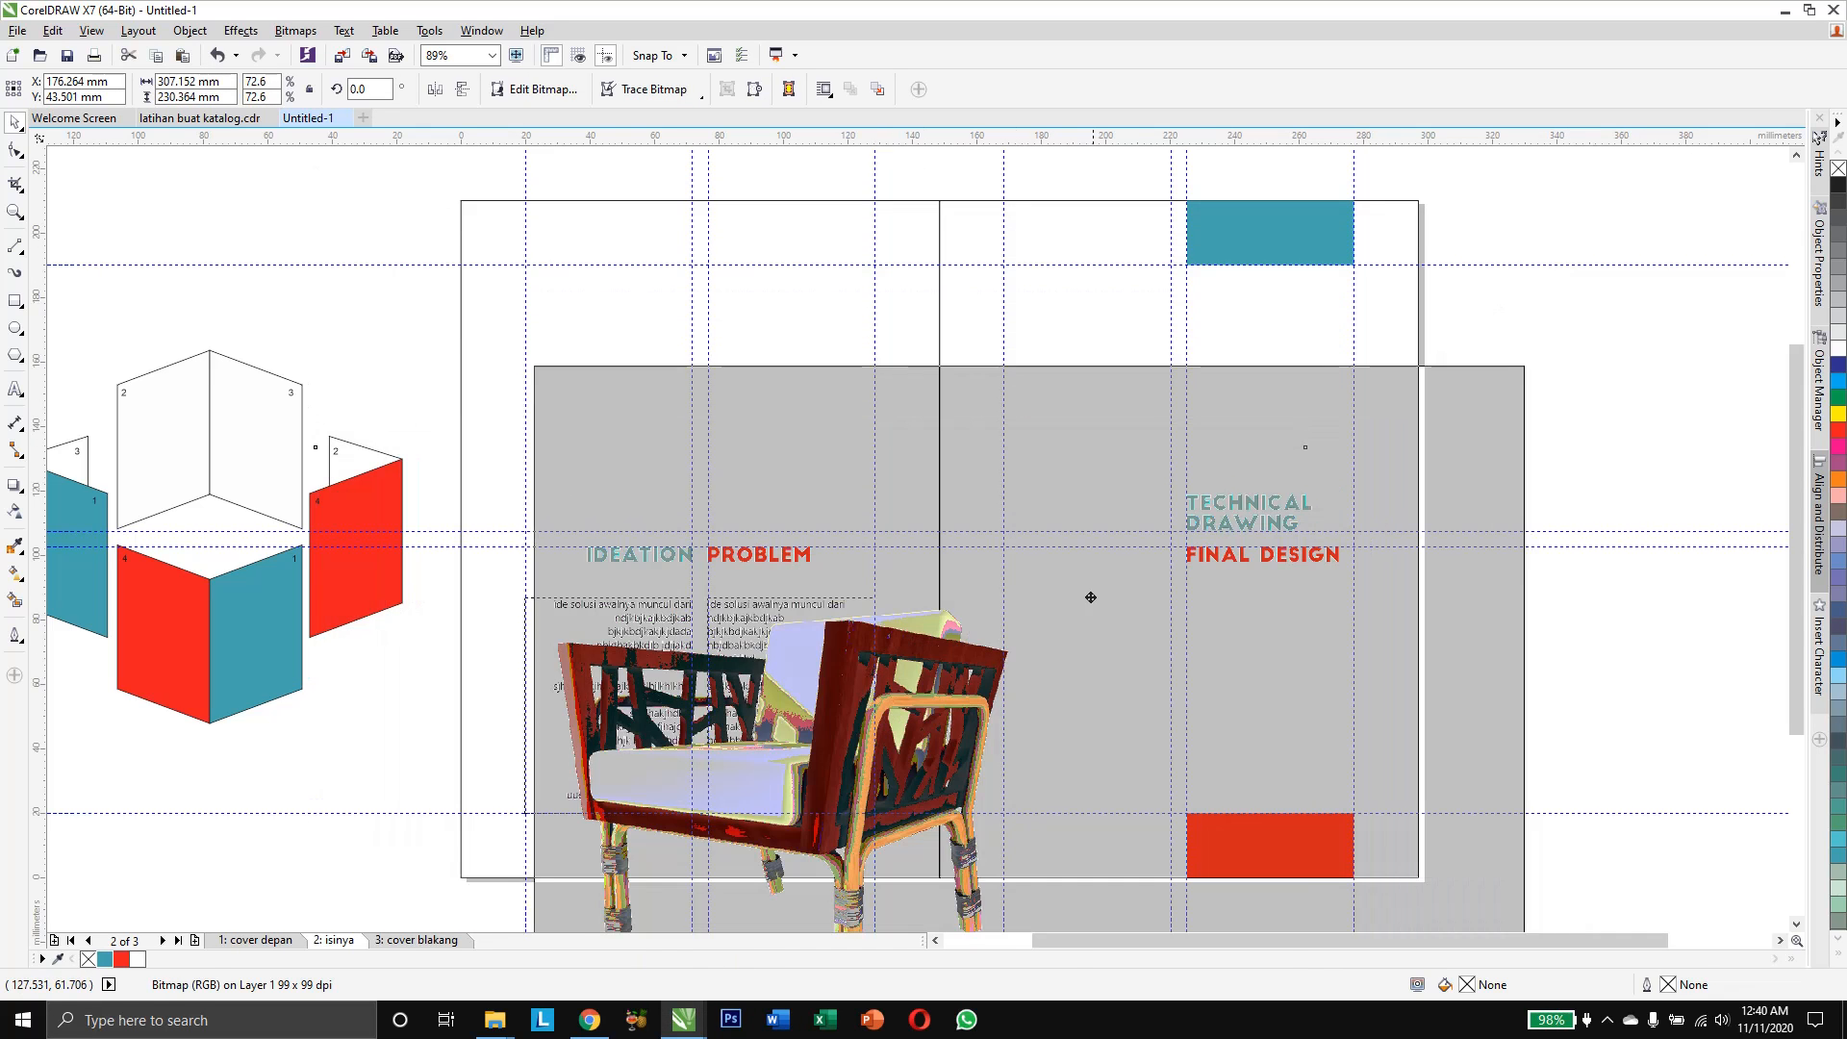
pyautogui.moveTo(1091, 597); pyautogui.dragTo(1145, 548)
pyautogui.moveTo(584, 320); pyautogui.dragTo(800, 474)
pyautogui.moveTo(1108, 690); pyautogui.dragTo(1085, 604)
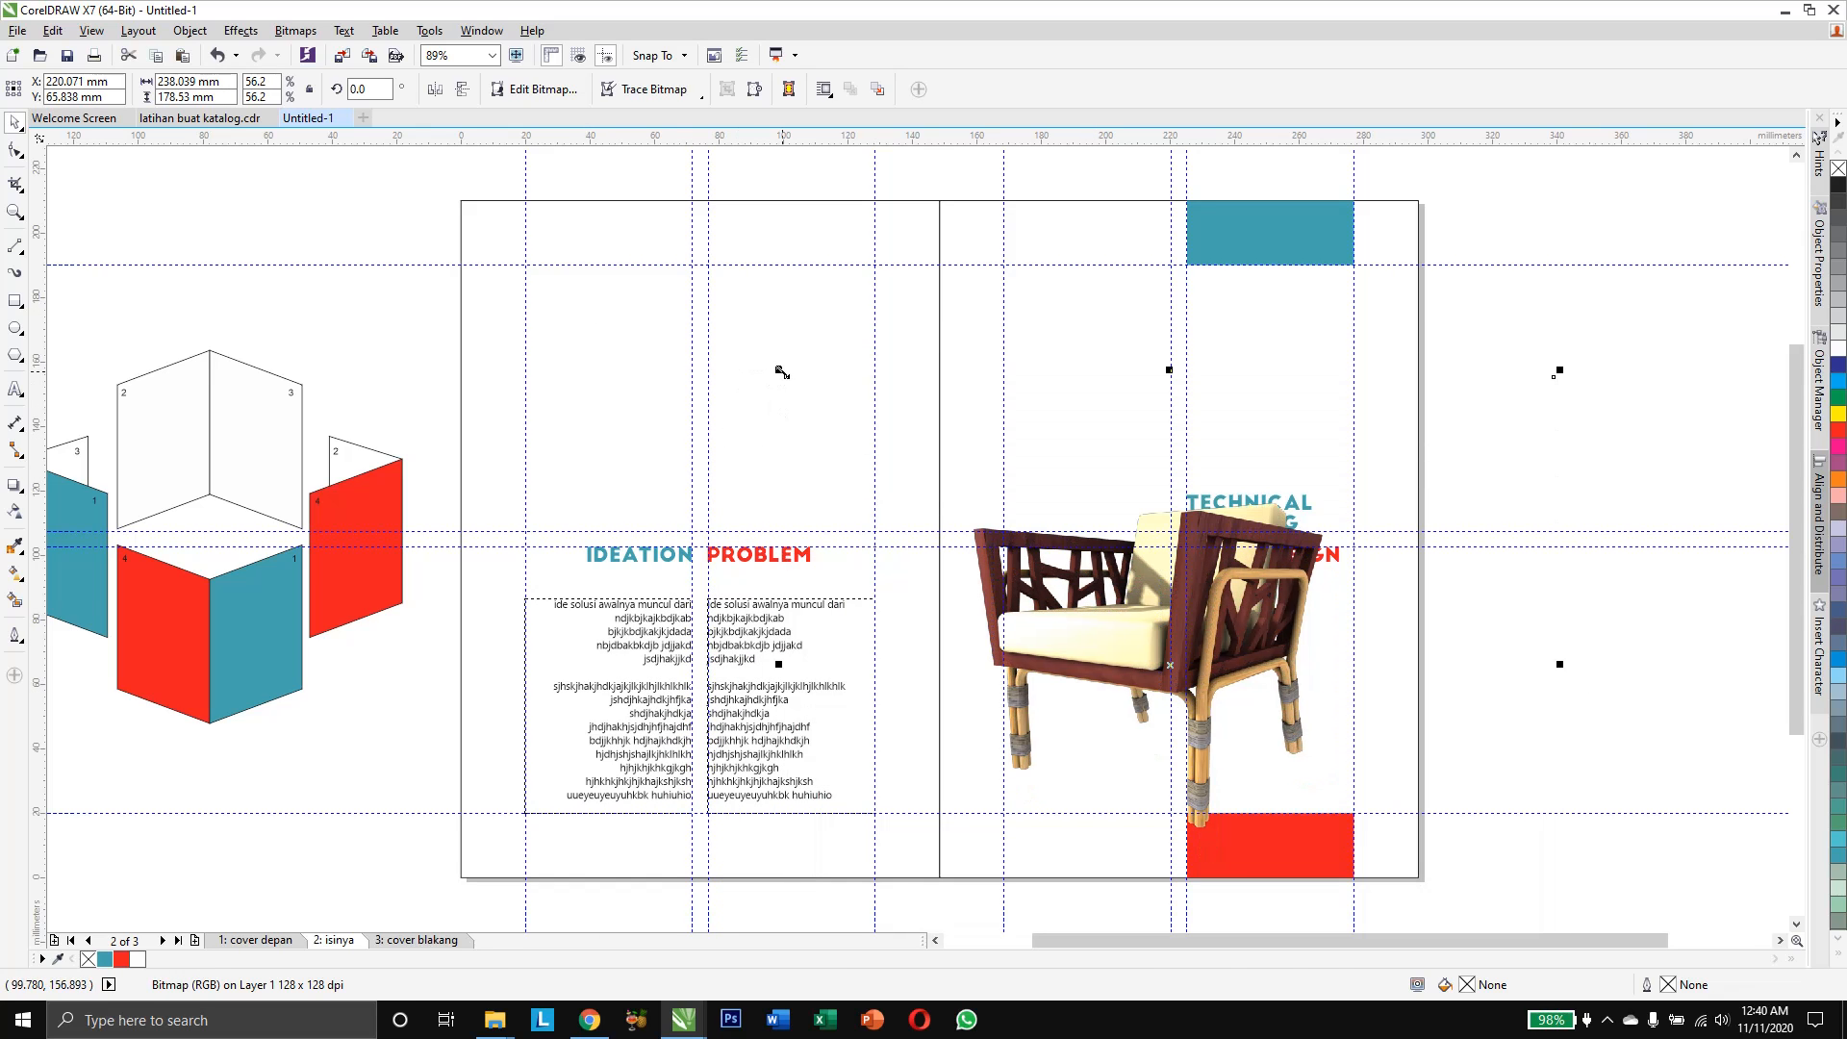
pyautogui.moveTo(781, 372); pyautogui.dragTo(905, 466)
pyautogui.moveTo(1143, 647)
pyautogui.mouseDown()
pyautogui.moveTo(1077, 623)
pyautogui.moveTo(1139, 635)
pyautogui.mouseUp()
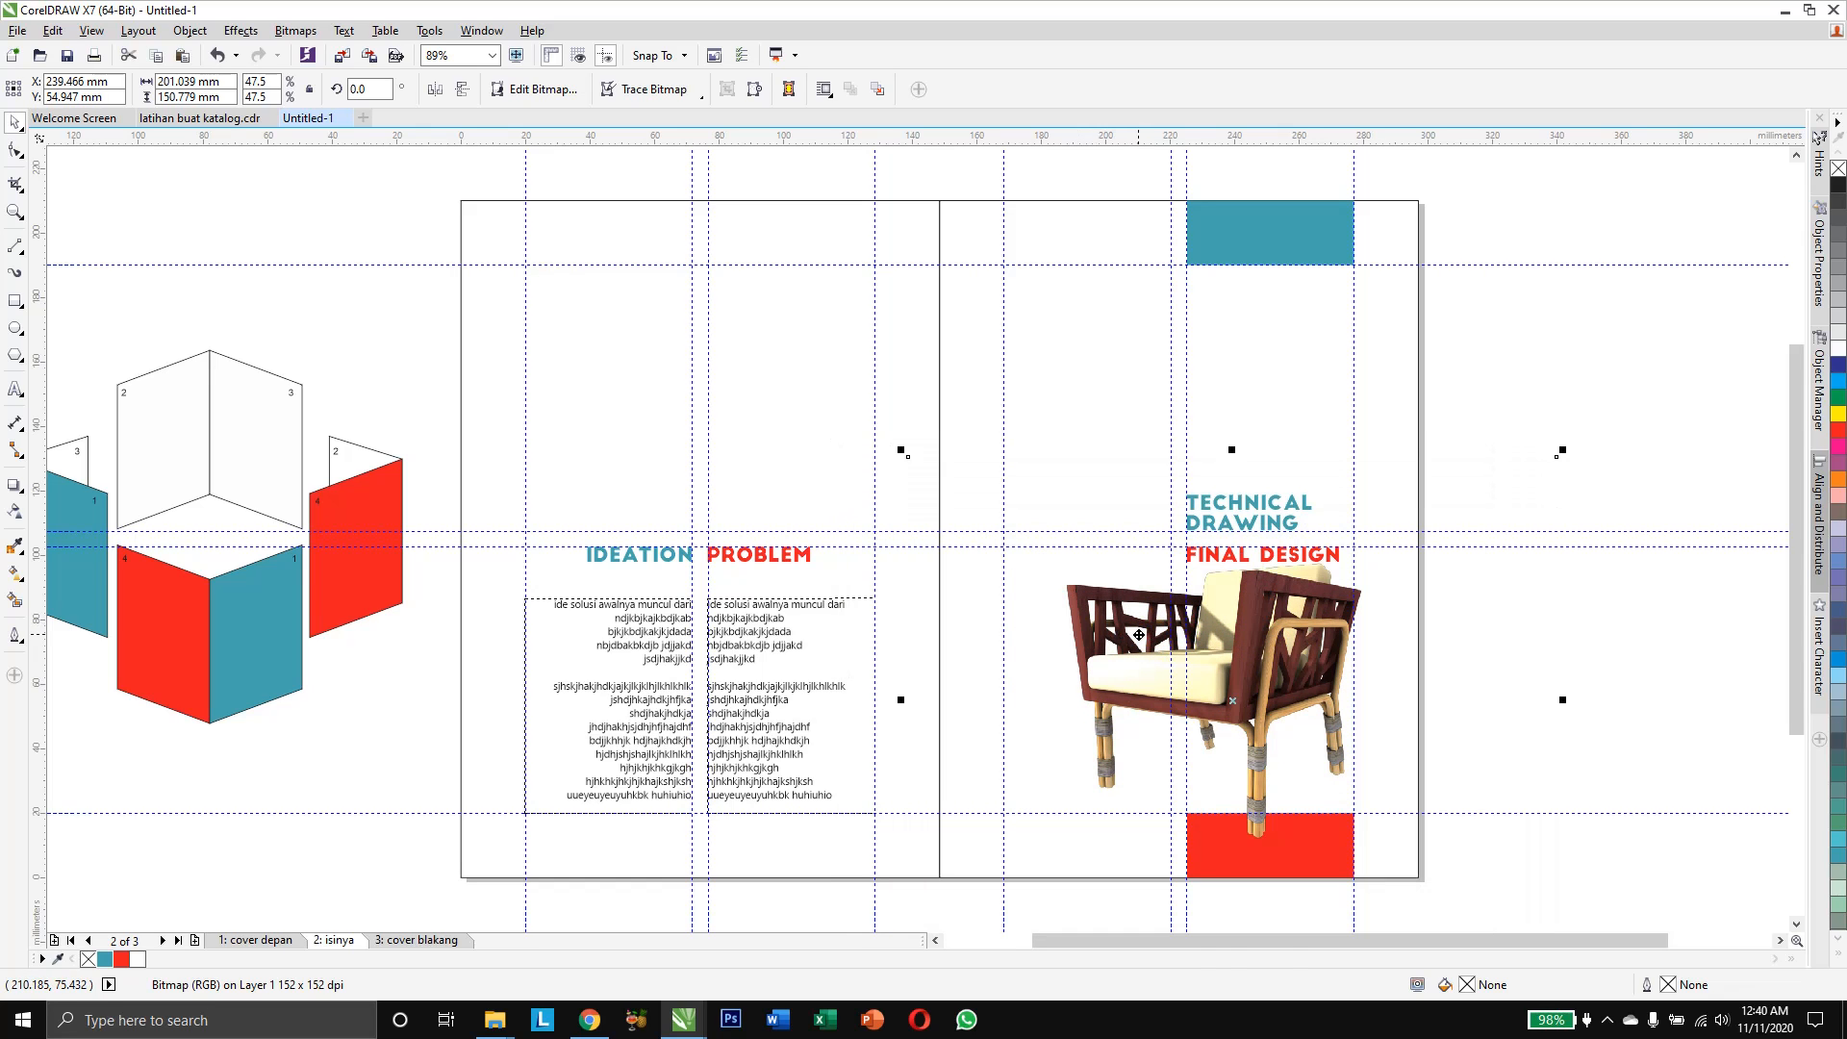
# Shrink the armchair image further and position it in the last column beneath FINAL DESIGN, its front leg overlapping the red block
pyautogui.moveTo(902, 452); pyautogui.dragTo(991, 519)
pyautogui.moveTo(1261, 672); pyautogui.dragTo(1253, 644)
pyautogui.moveTo(980, 499); pyautogui.dragTo(1051, 568)
pyautogui.moveTo(1262, 675); pyautogui.dragTo(1233, 664)
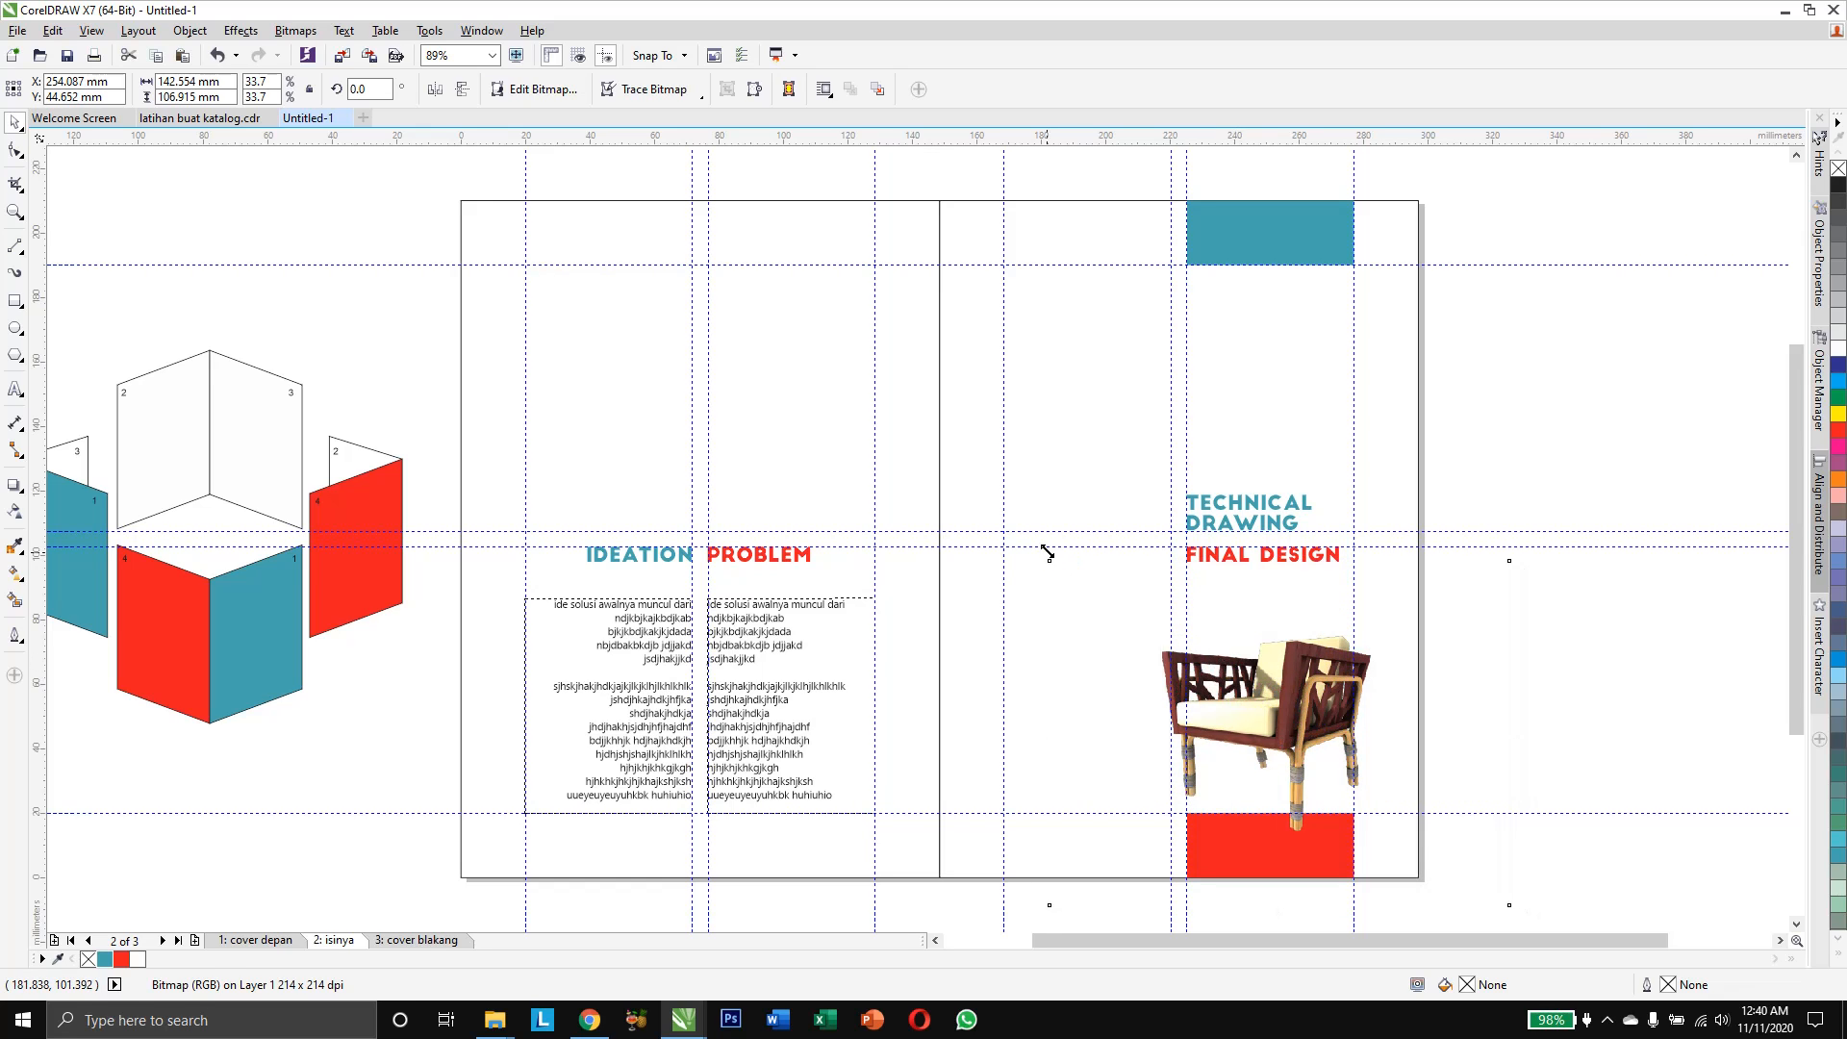
pyautogui.moveTo(1048, 553); pyautogui.dragTo(1058, 566)
pyautogui.moveTo(1232, 700); pyautogui.dragTo(1218, 694)
pyautogui.moveTo(1058, 573); pyautogui.dragTo(1082, 588)
pyautogui.moveTo(1263, 715)
pyautogui.mouseDown()
pyautogui.moveTo(1241, 675)
pyautogui.moveTo(1260, 718)
pyautogui.mouseUp()
pyautogui.click(1552, 626)
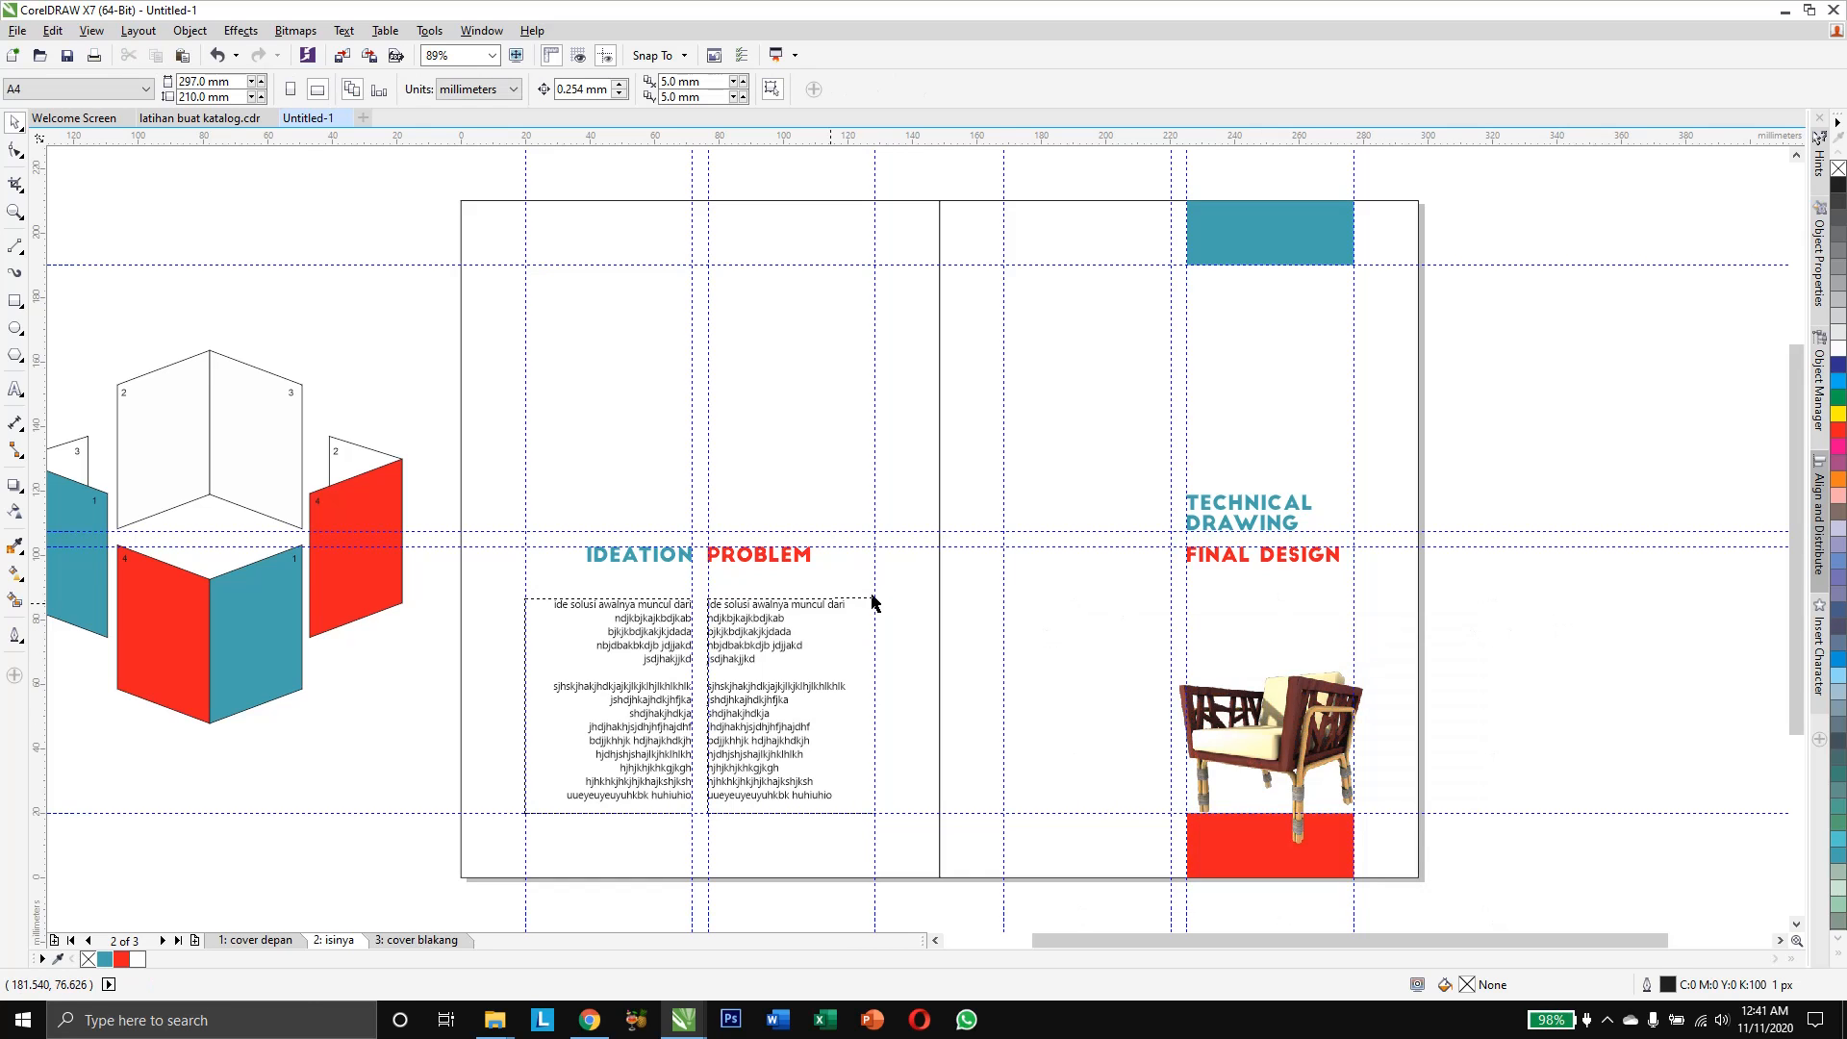
# Place the nest 4b image from the Nest 02 folder beside the first chair and scale it to about 136 × 102 mm
pyautogui.moveTo(495, 1018)
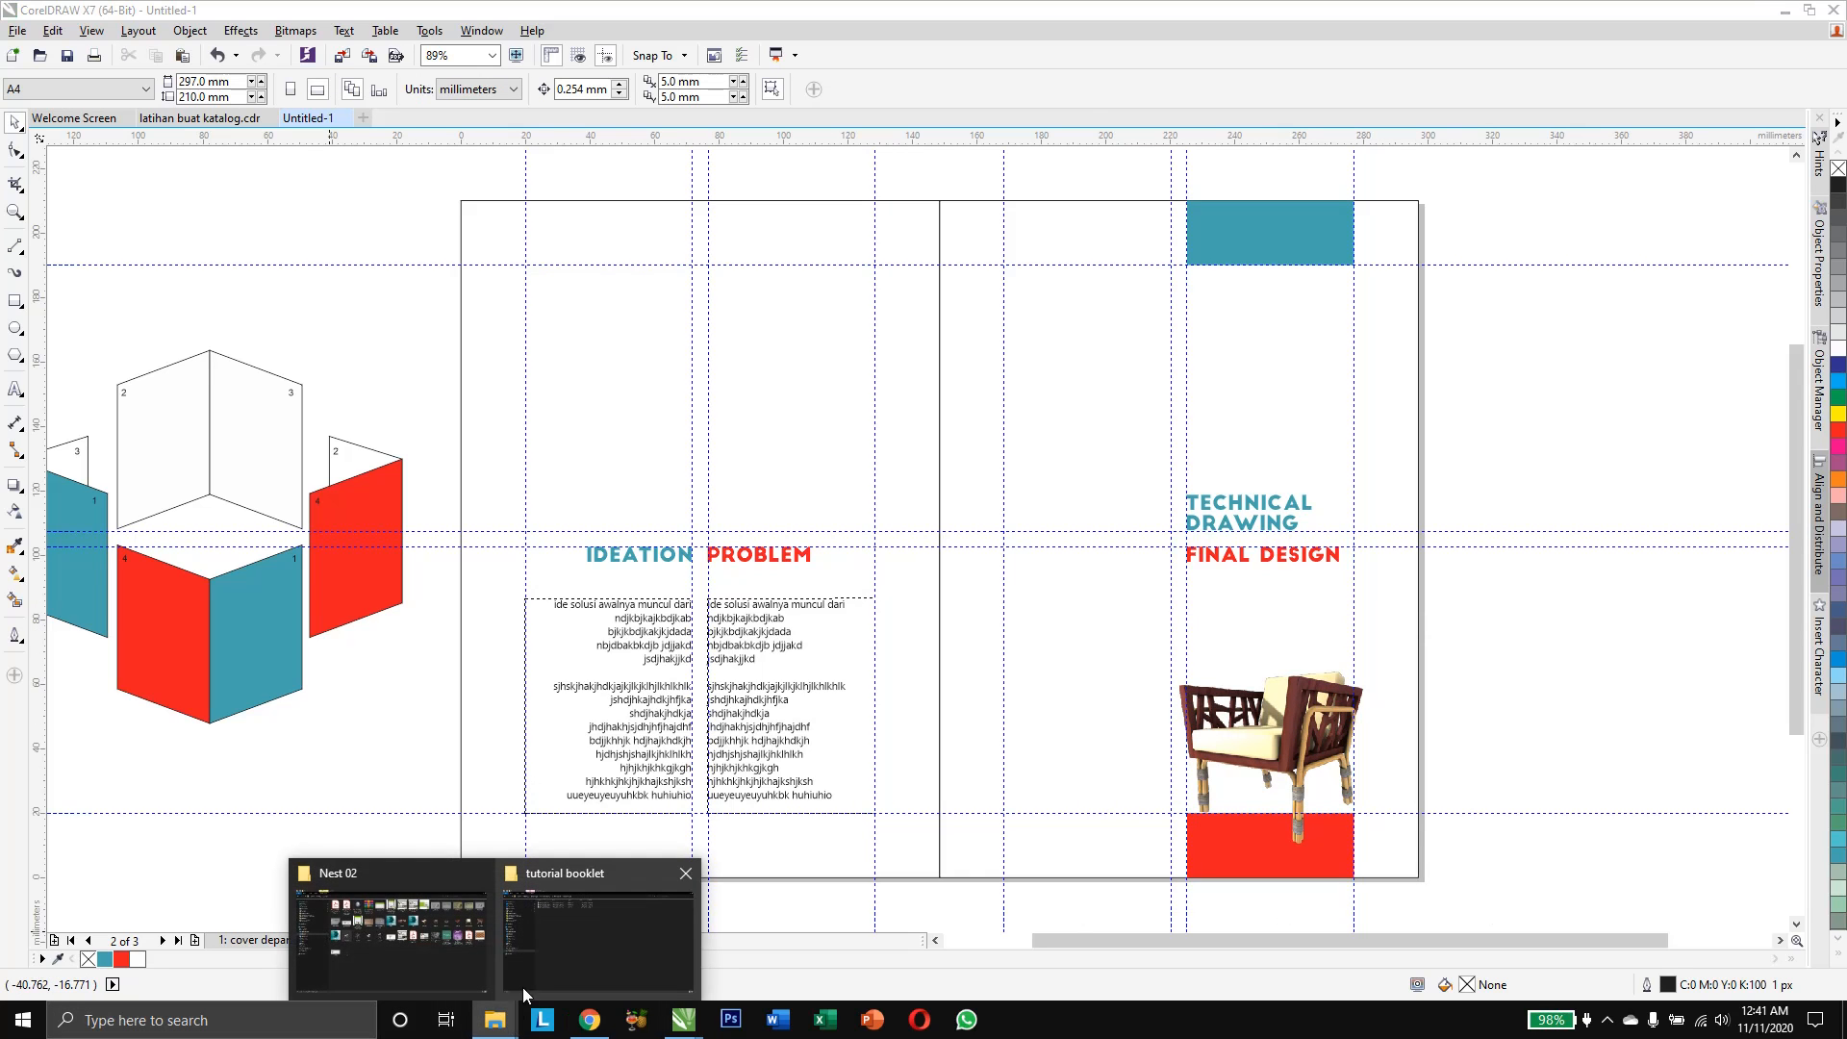
pyautogui.click(446, 943)
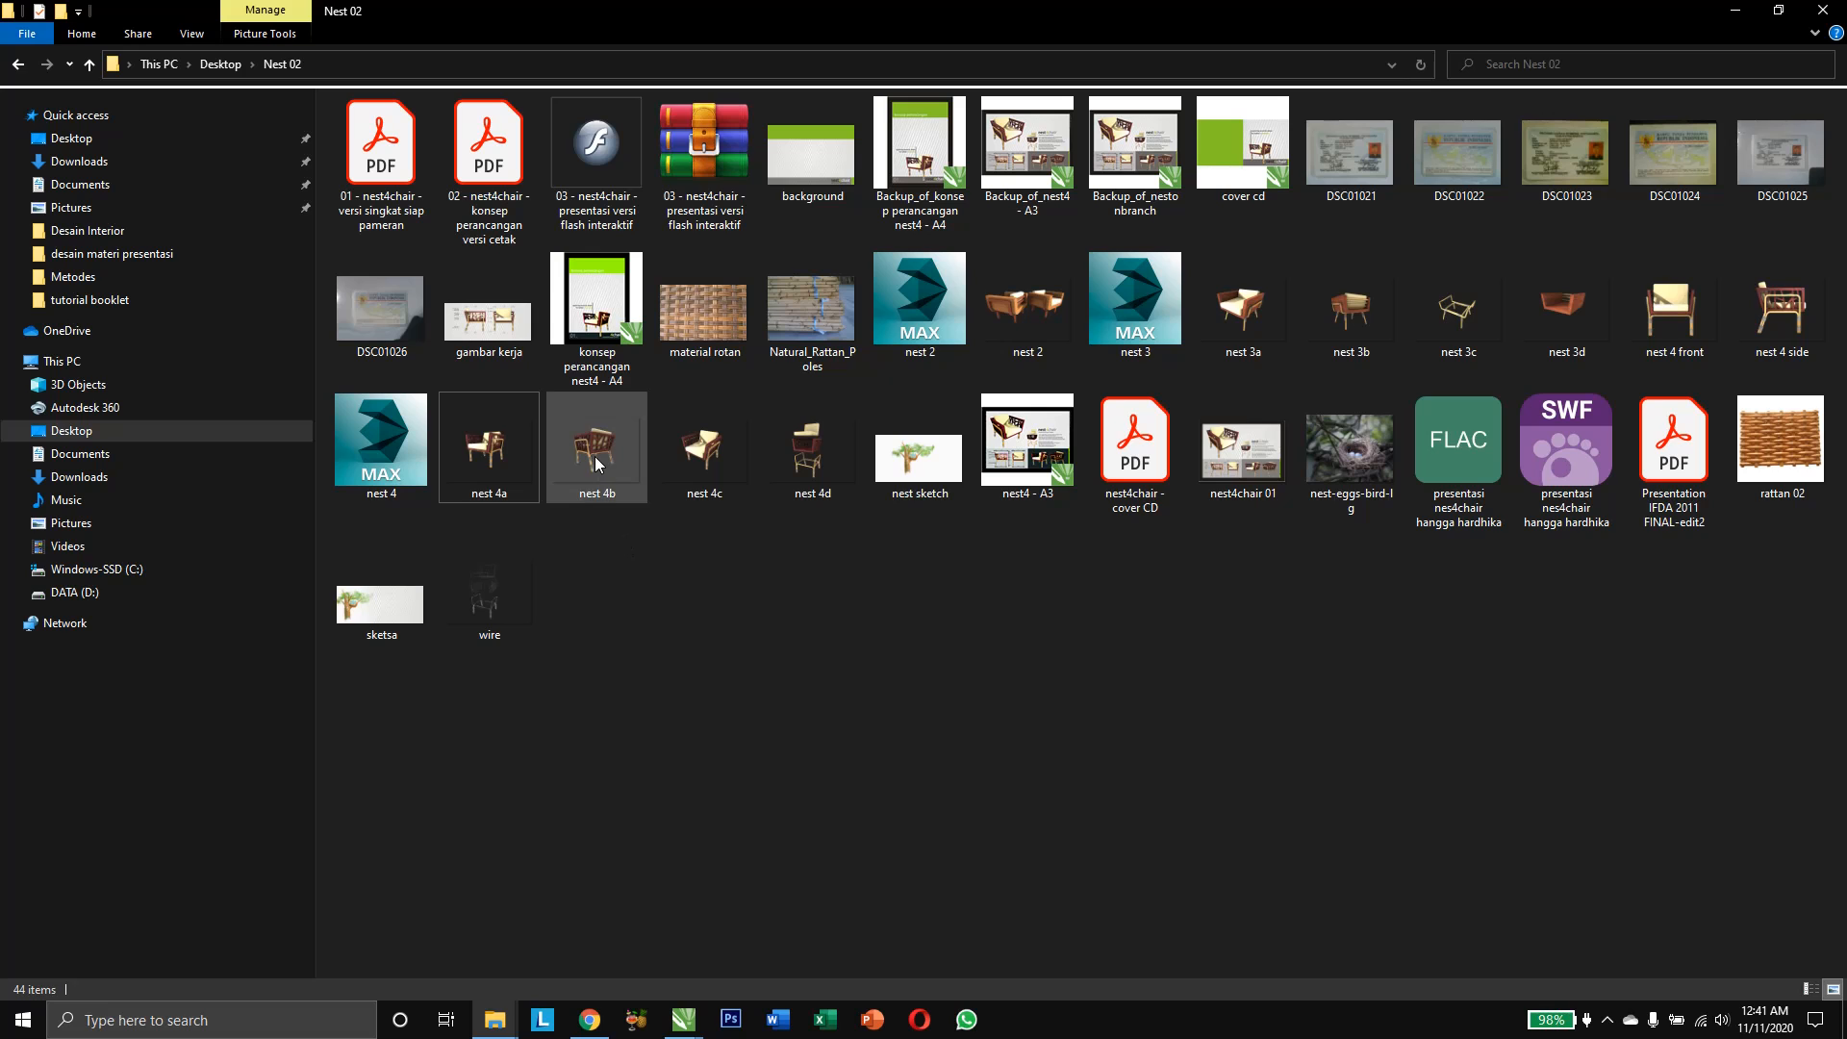
pyautogui.moveTo(608, 441); pyautogui.dragTo(981, 696)
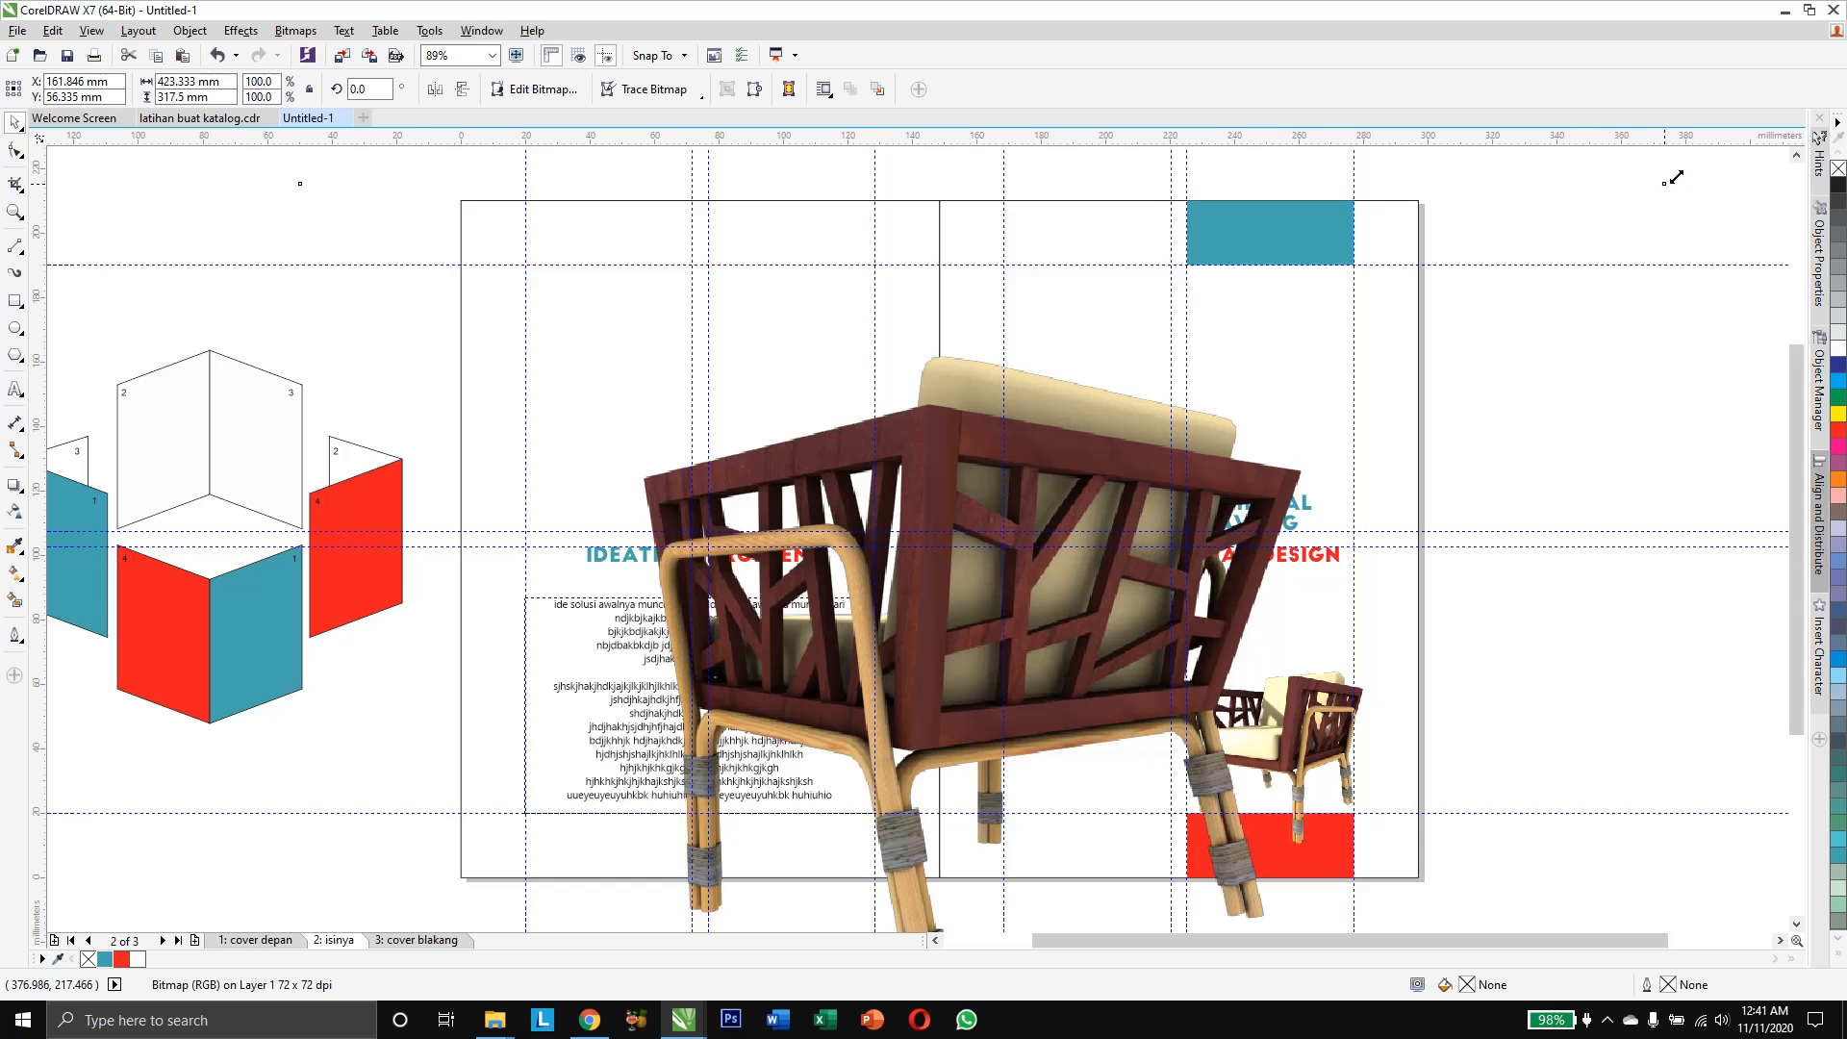
pyautogui.moveTo(1672, 179); pyautogui.dragTo(960, 710)
pyautogui.moveTo(663, 875); pyautogui.dragTo(1010, 637)
pyautogui.moveTo(648, 465); pyautogui.dragTo(802, 582)
pyautogui.moveTo(1104, 705); pyautogui.dragTo(1131, 663)
pyautogui.moveTo(830, 539); pyautogui.dragTo(901, 596)
pyautogui.moveTo(1077, 699); pyautogui.dragTo(1054, 678)
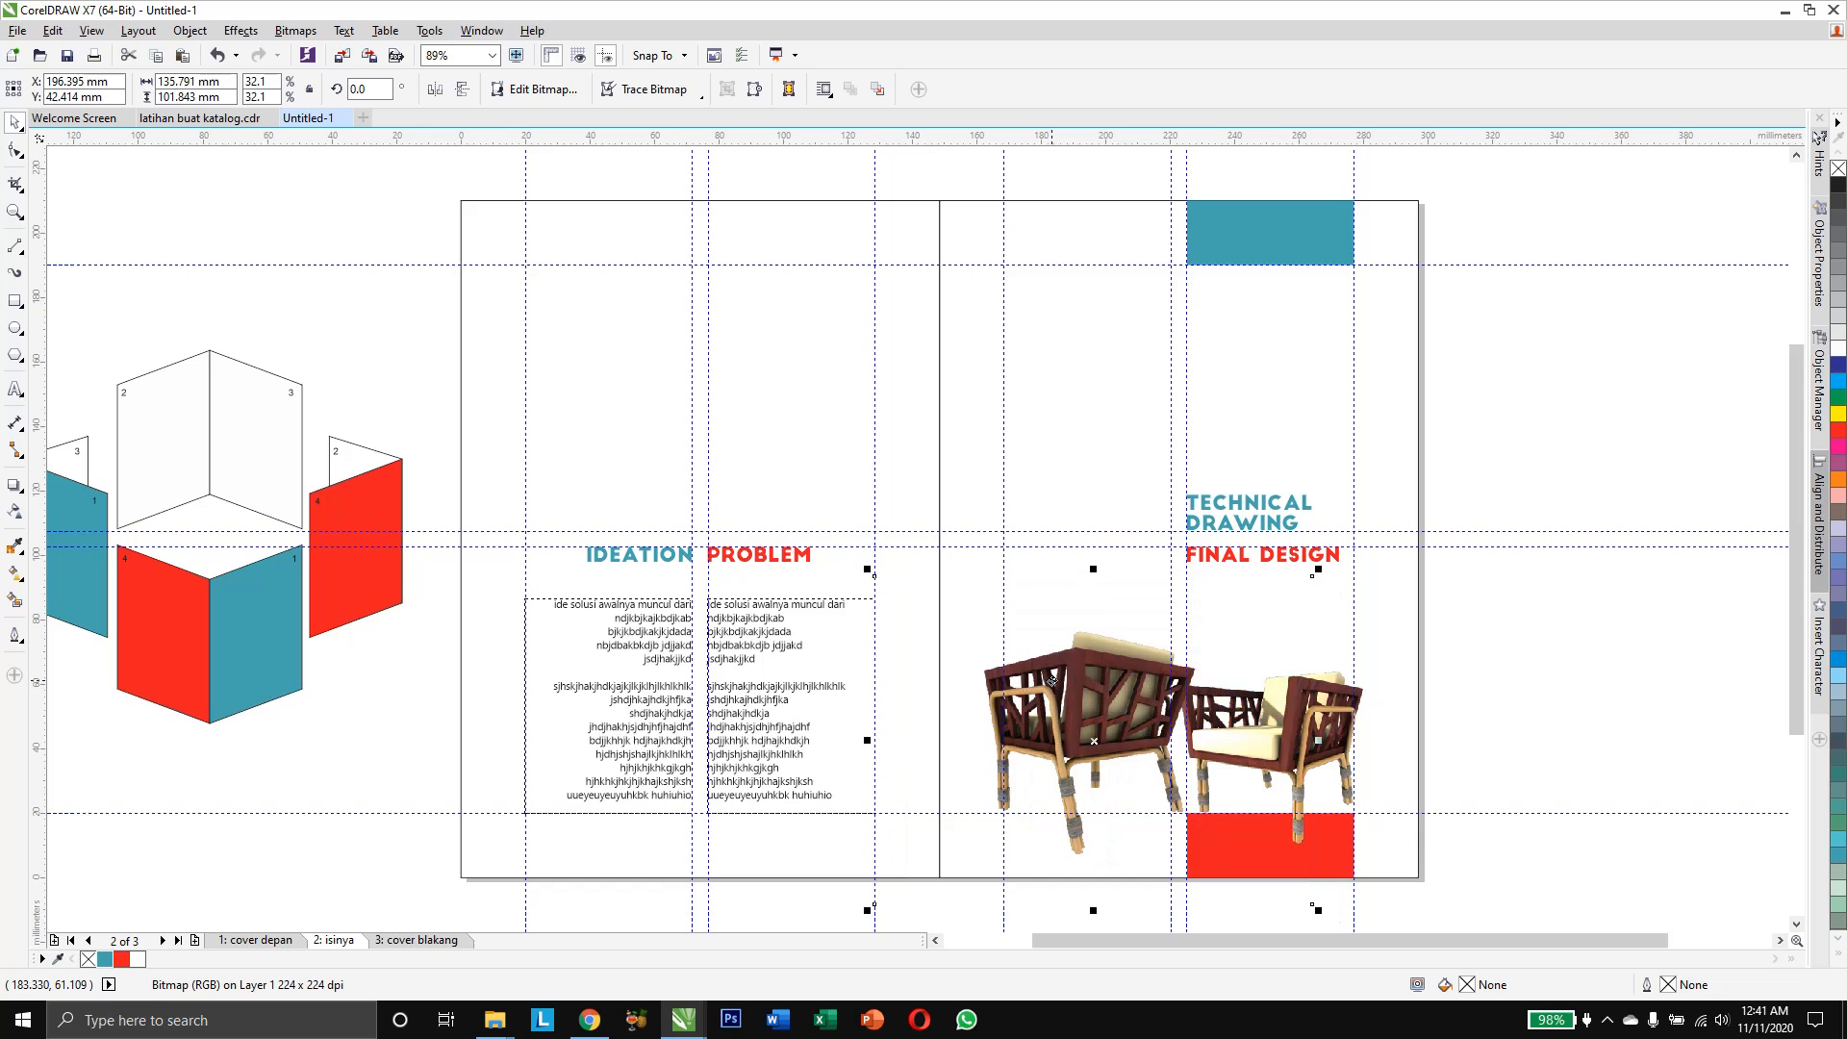
# Reduce the rear-view chair image to about 113 × 85 mm and fit it between the third column's guides
pyautogui.moveTo(867, 570); pyautogui.dragTo(914, 605)
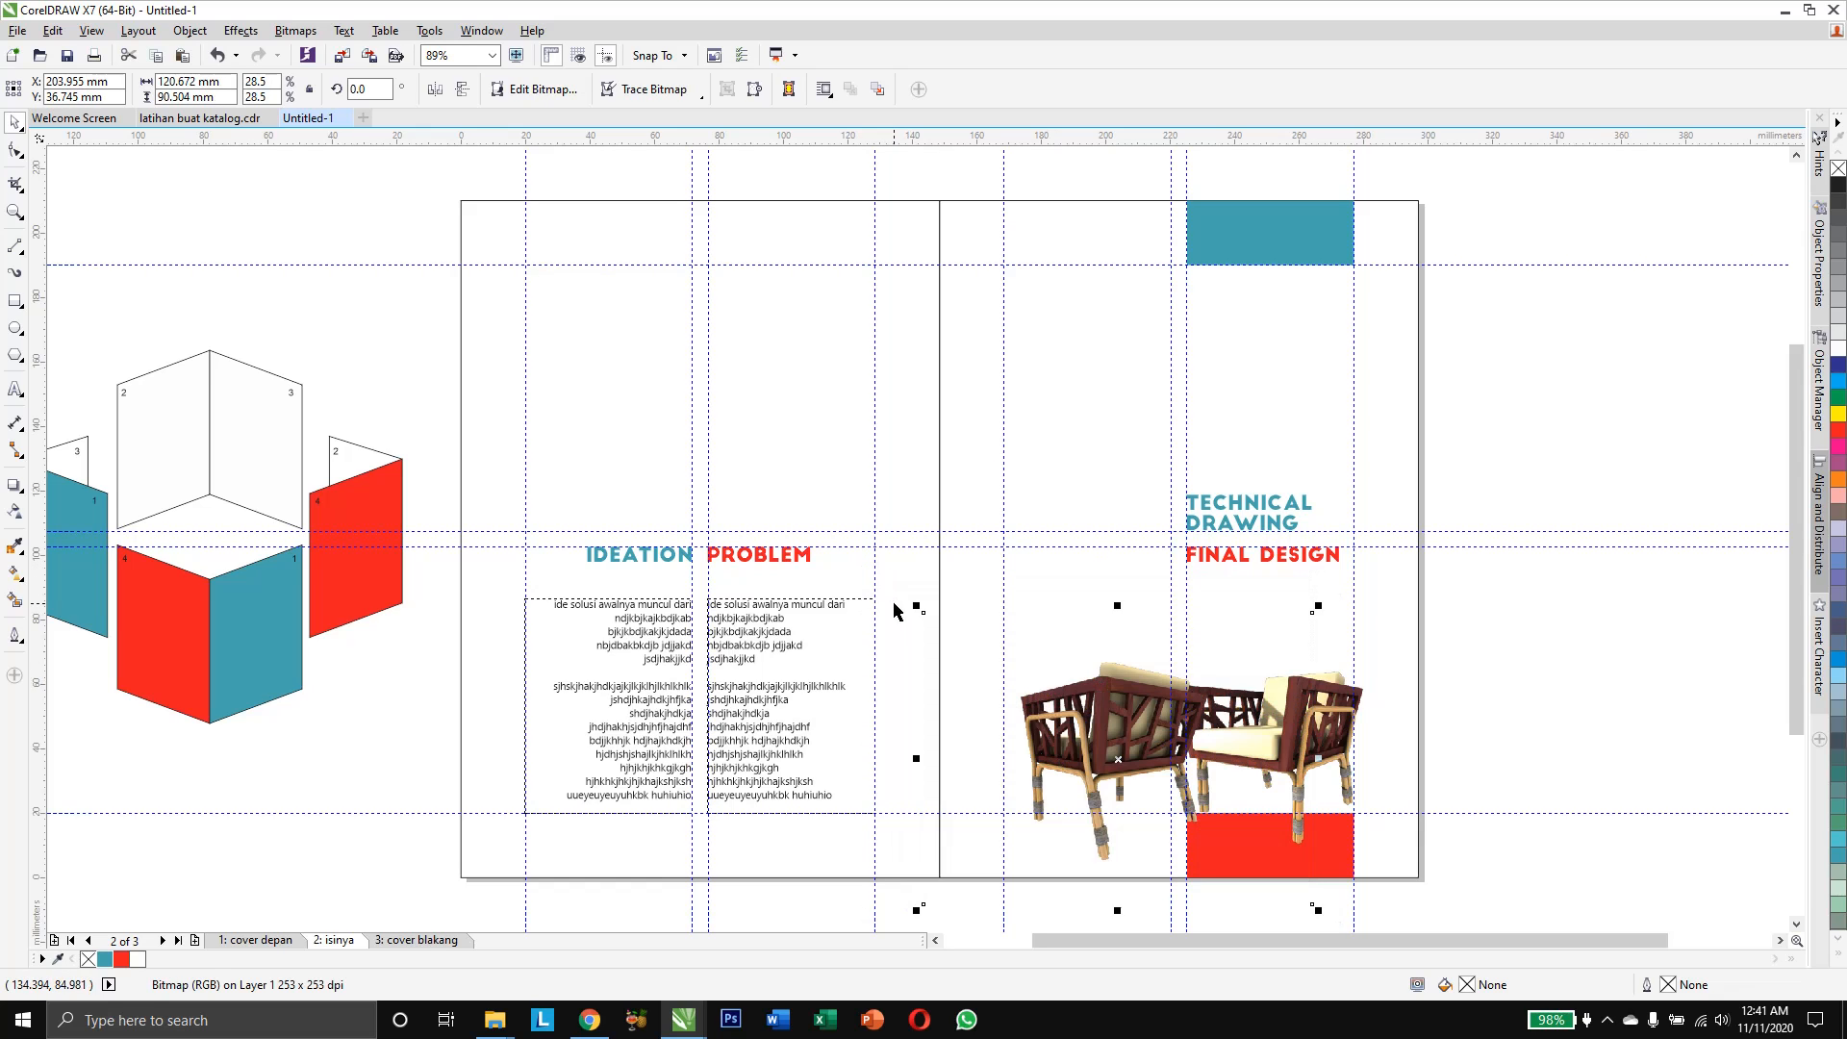
pyautogui.moveTo(1081, 699); pyautogui.dragTo(1064, 693)
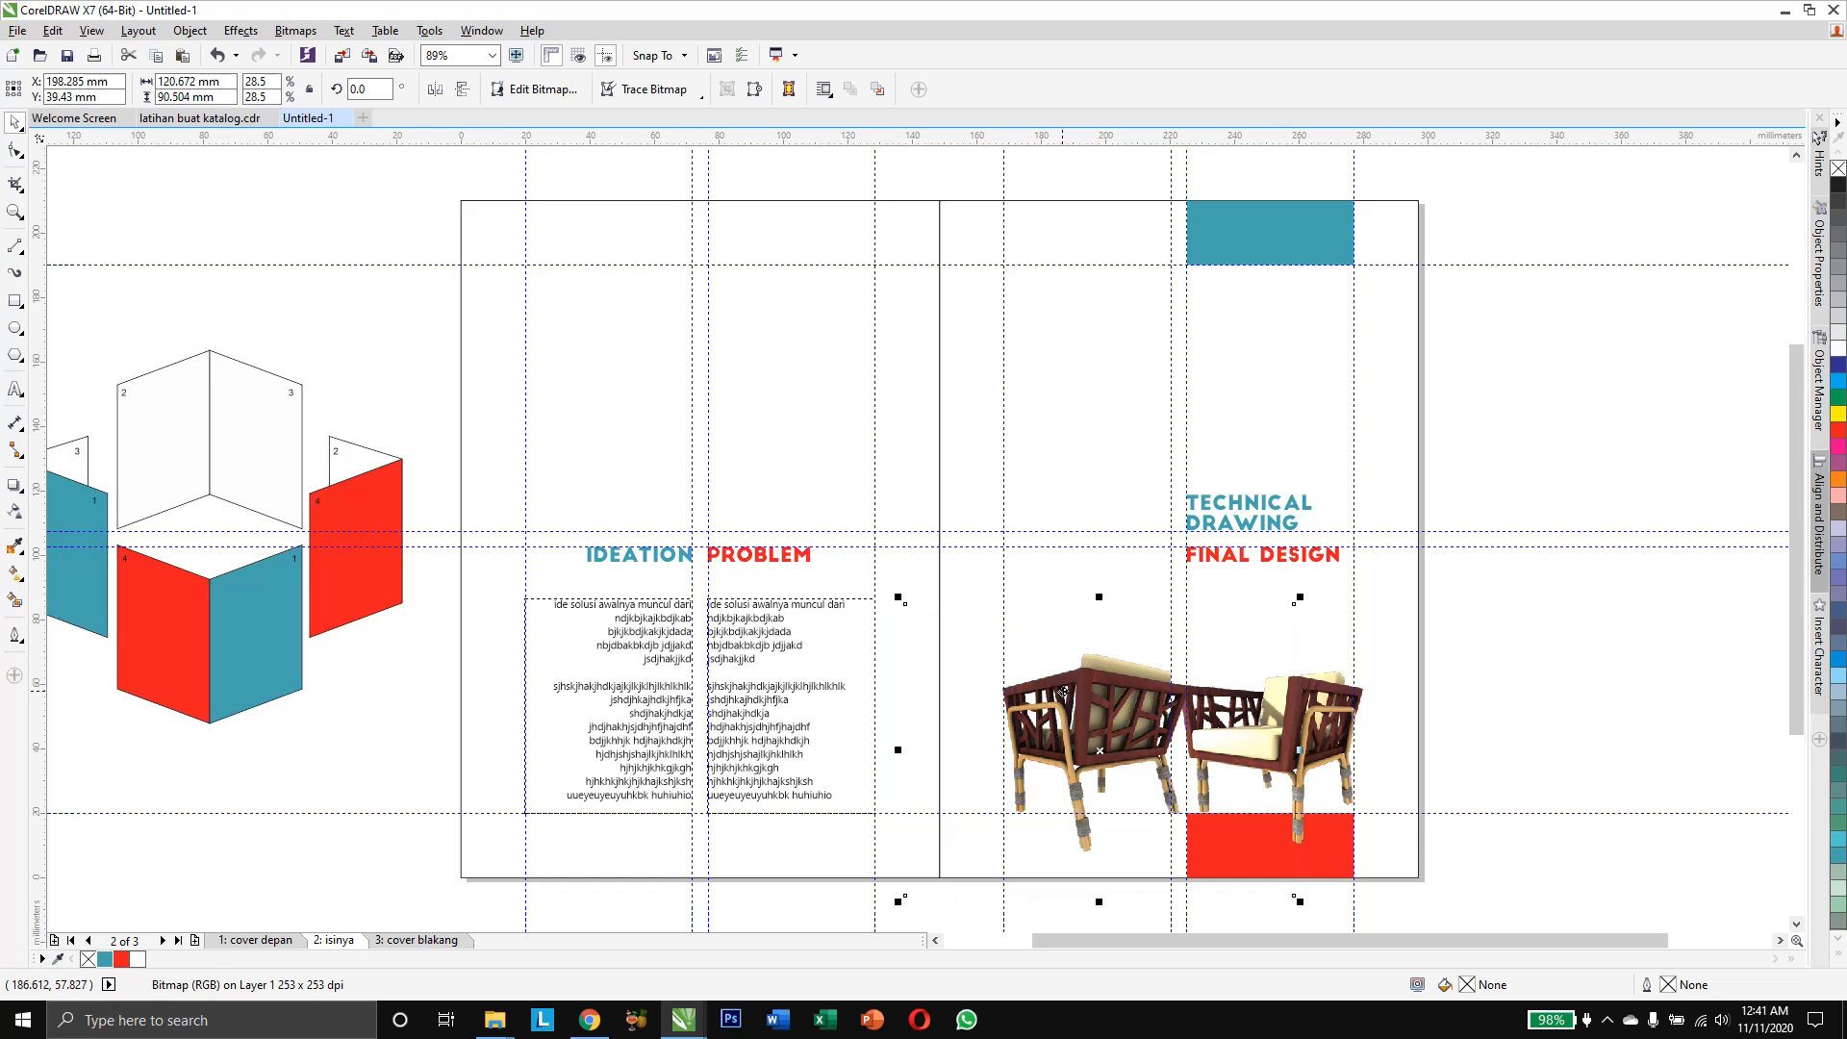
pyautogui.click(1063, 693)
pyautogui.click(1268, 635)
pyautogui.moveTo(1299, 604); pyautogui.dragTo(1276, 616)
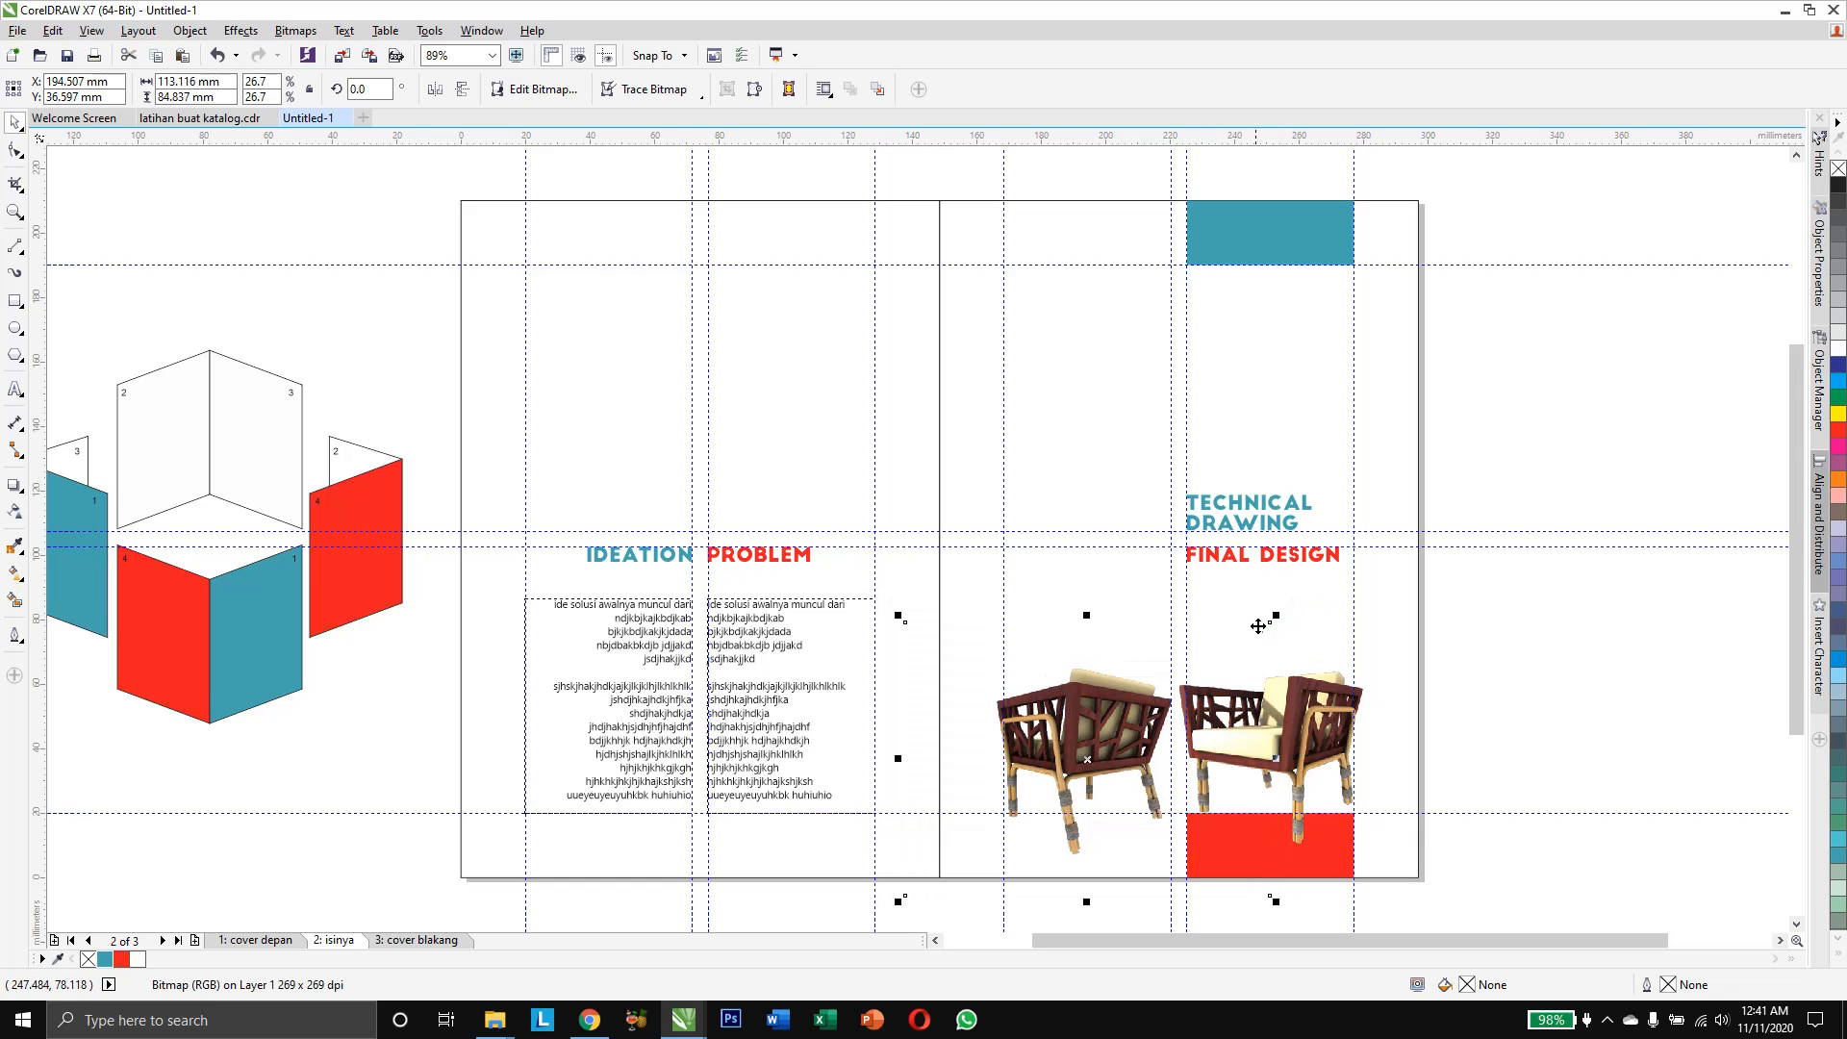
pyautogui.moveTo(1100, 710); pyautogui.dragTo(1103, 706)
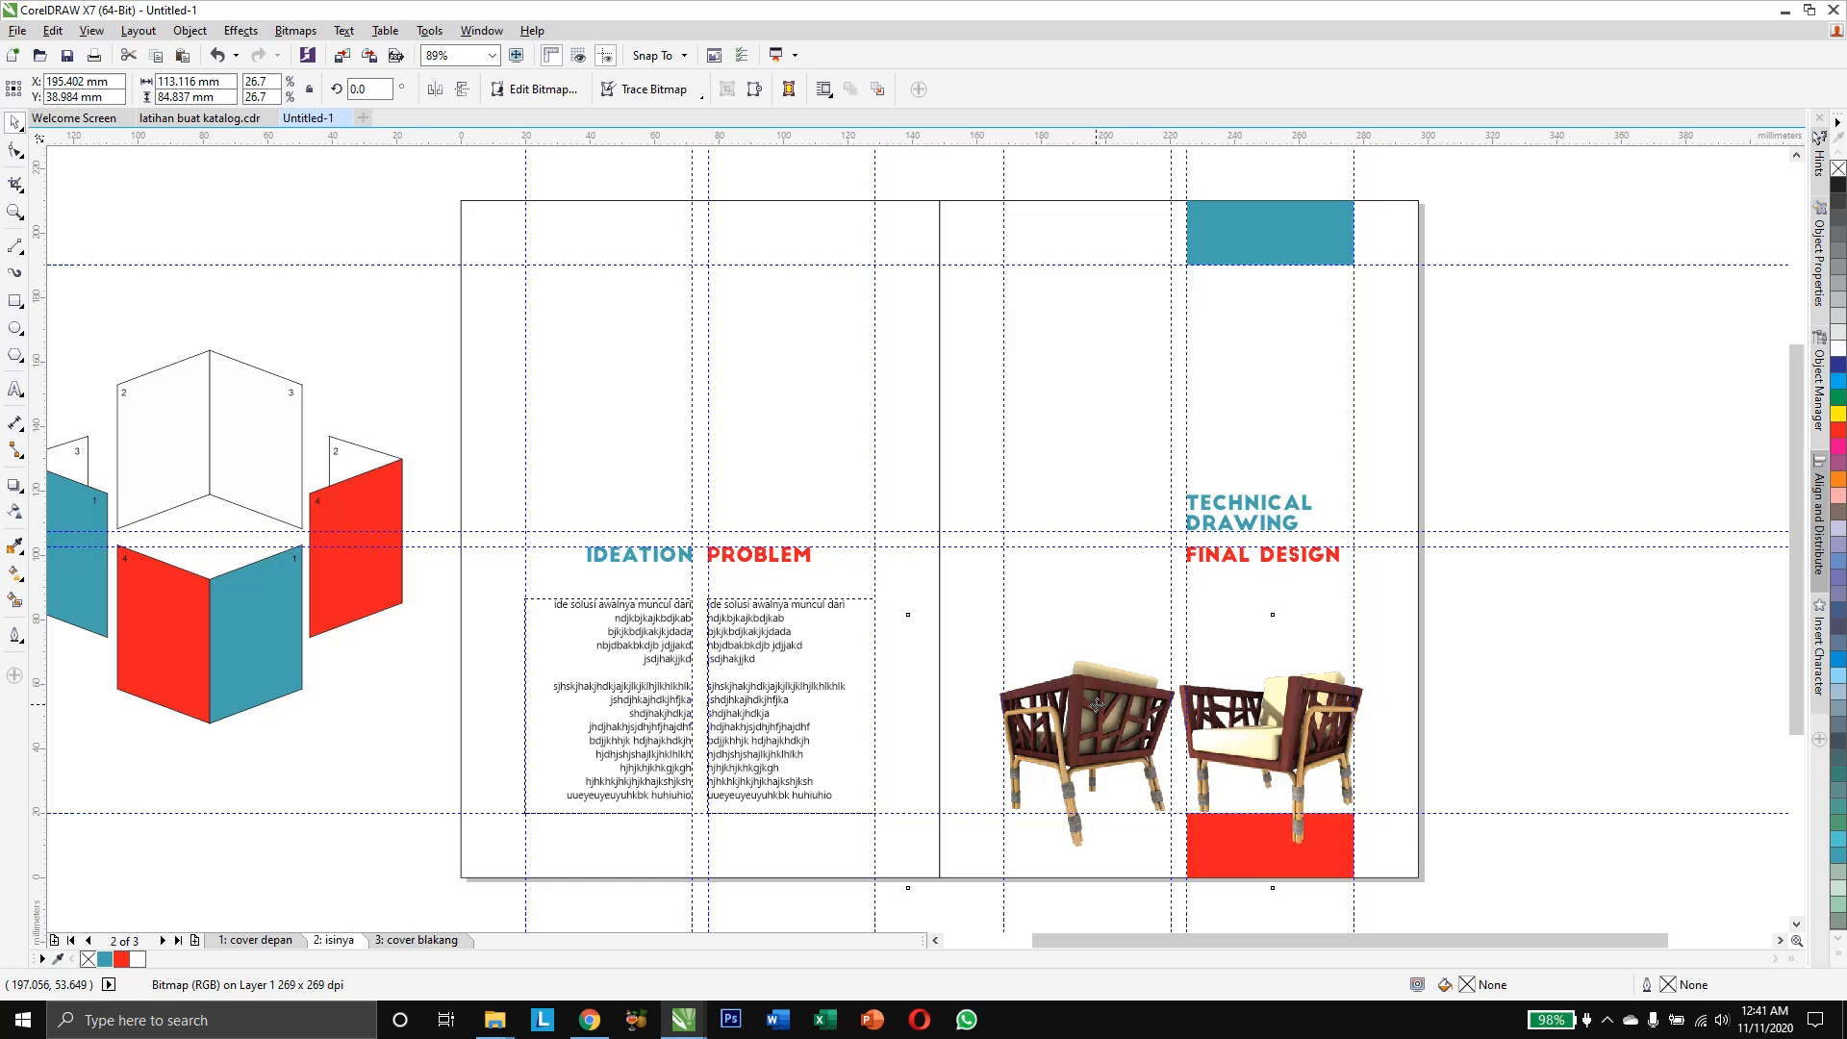
pyautogui.click(1096, 705)
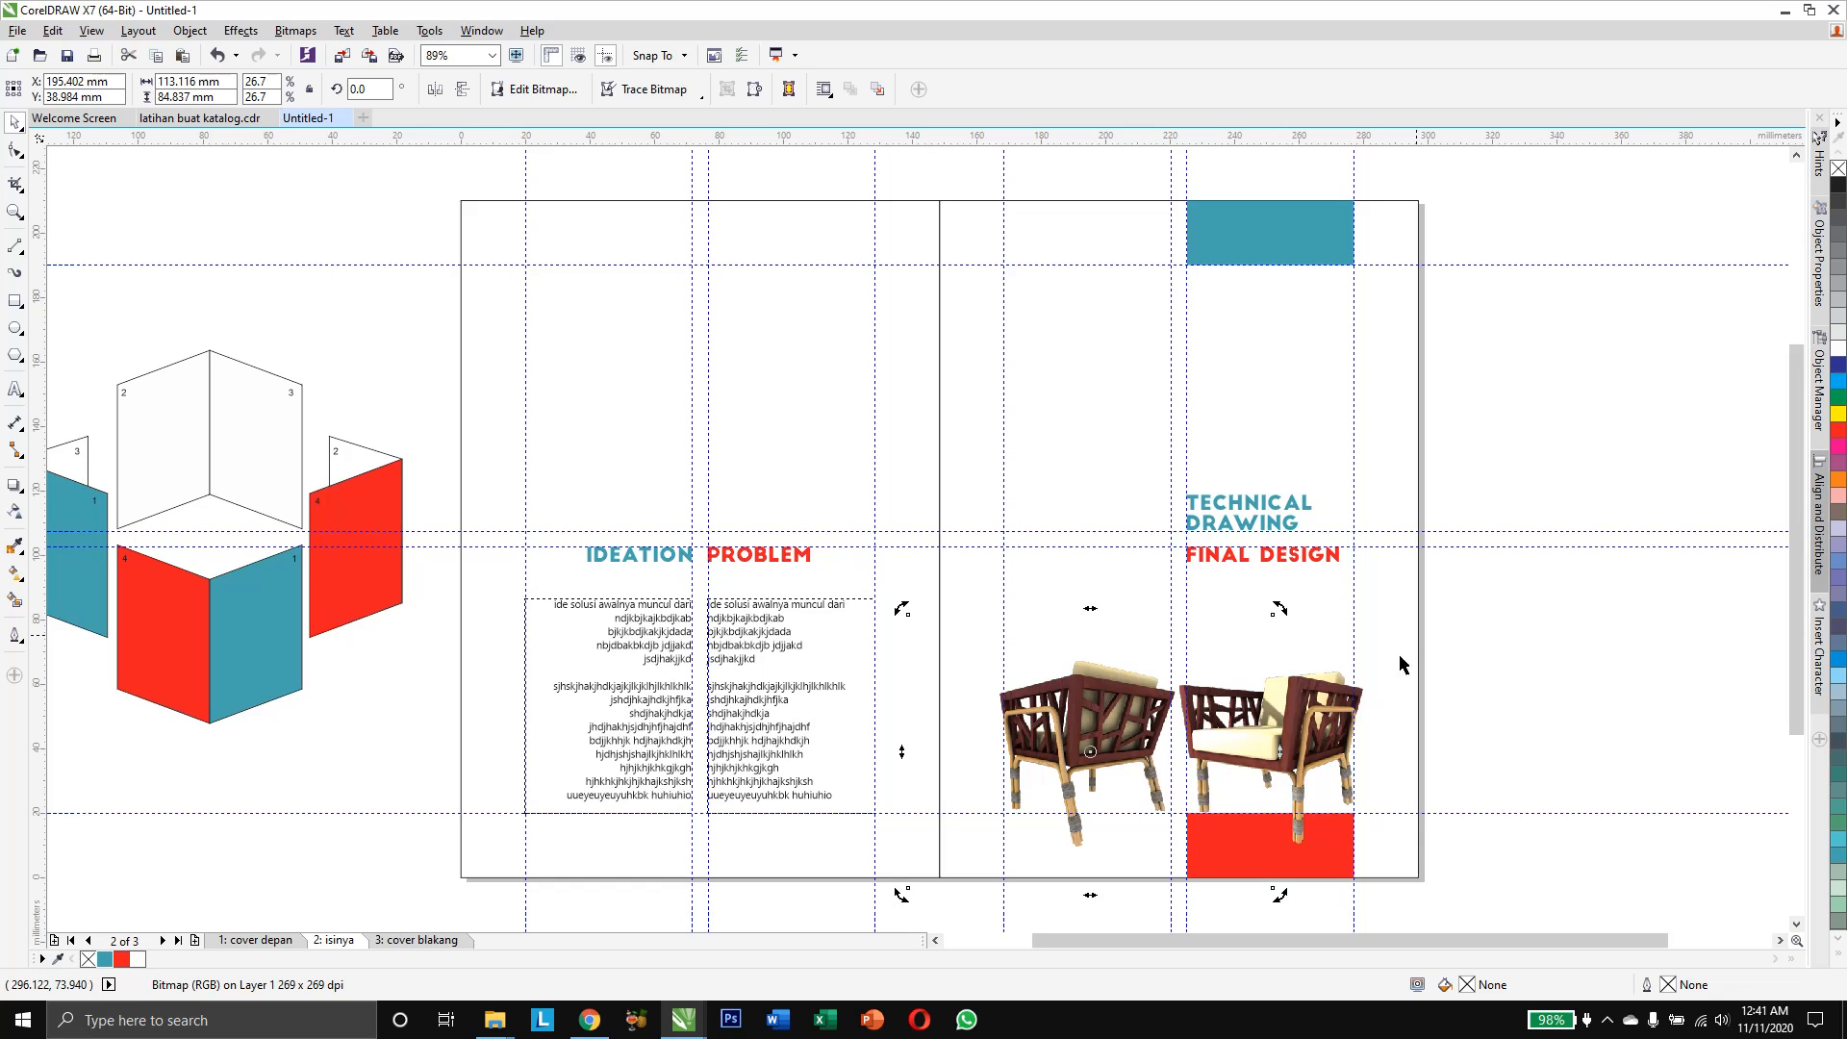
# Crop the empty margins around both chair images by reshaping their bitmap boundaries with the Shape tool
pyautogui.click(1472, 603)
pyautogui.click(1076, 713)
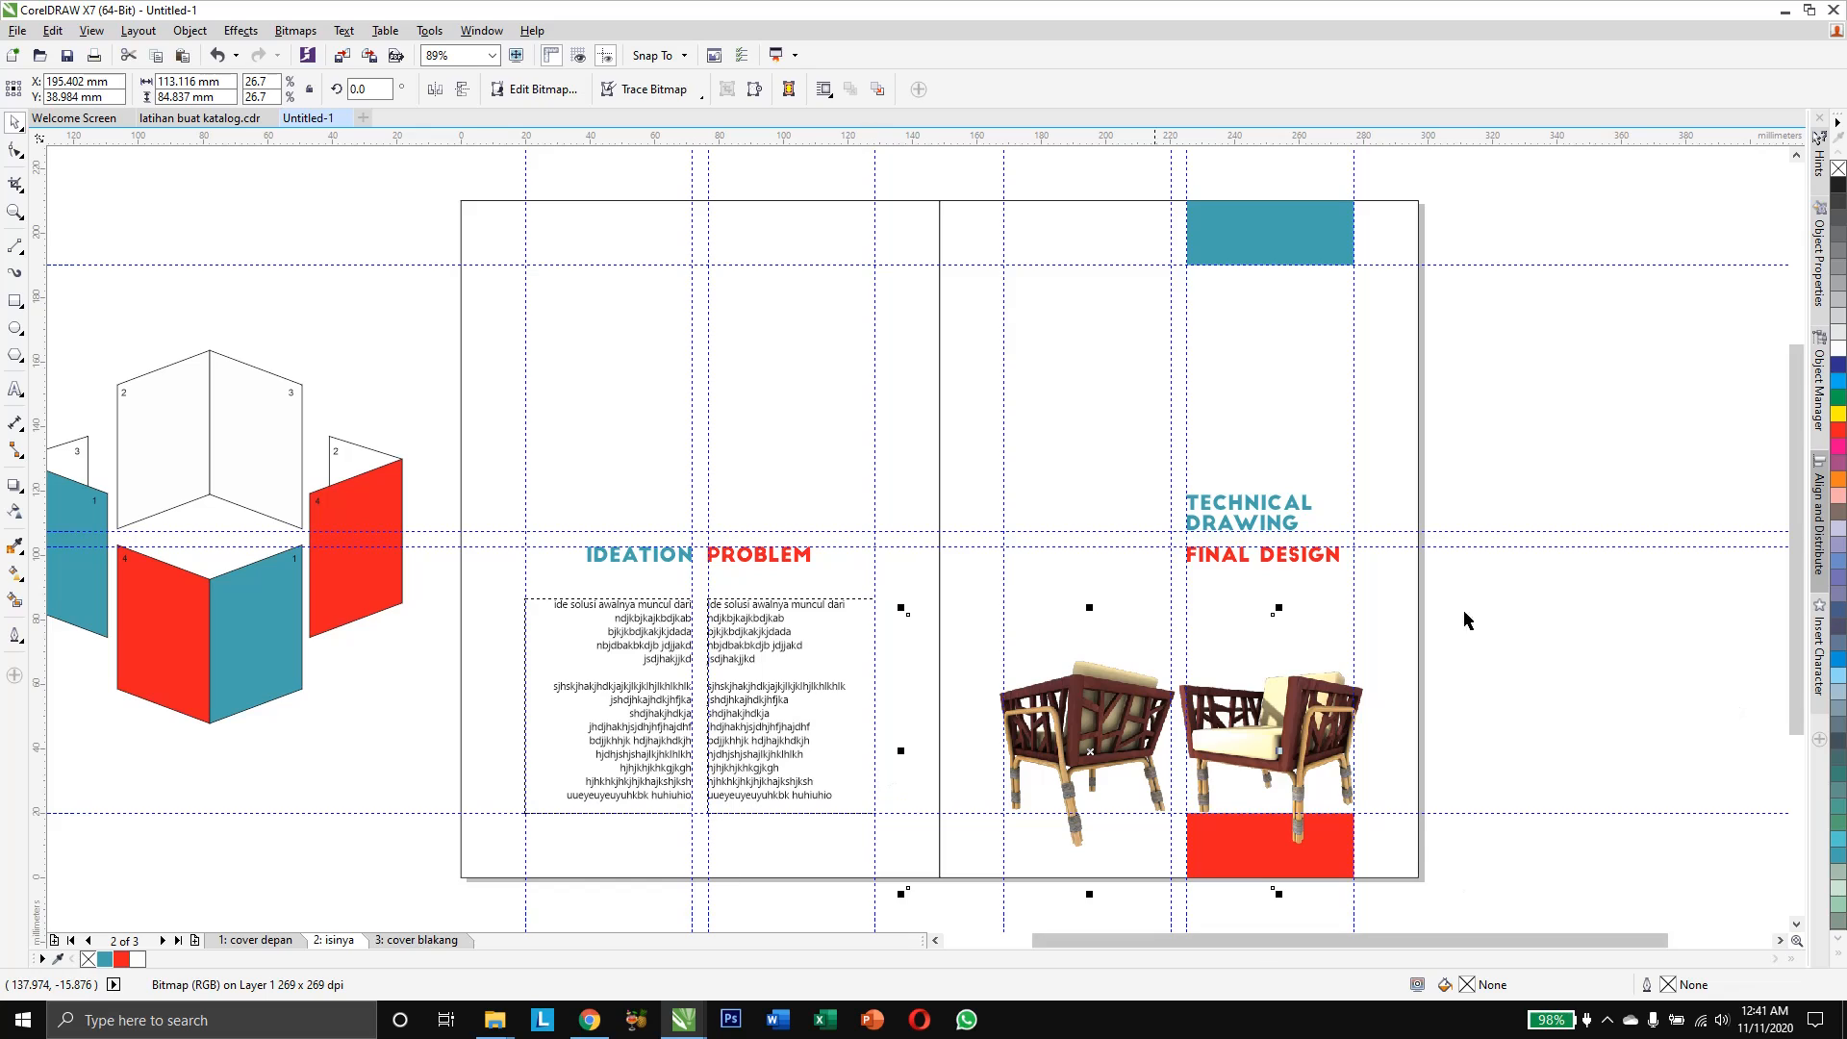
pyautogui.click(15, 150)
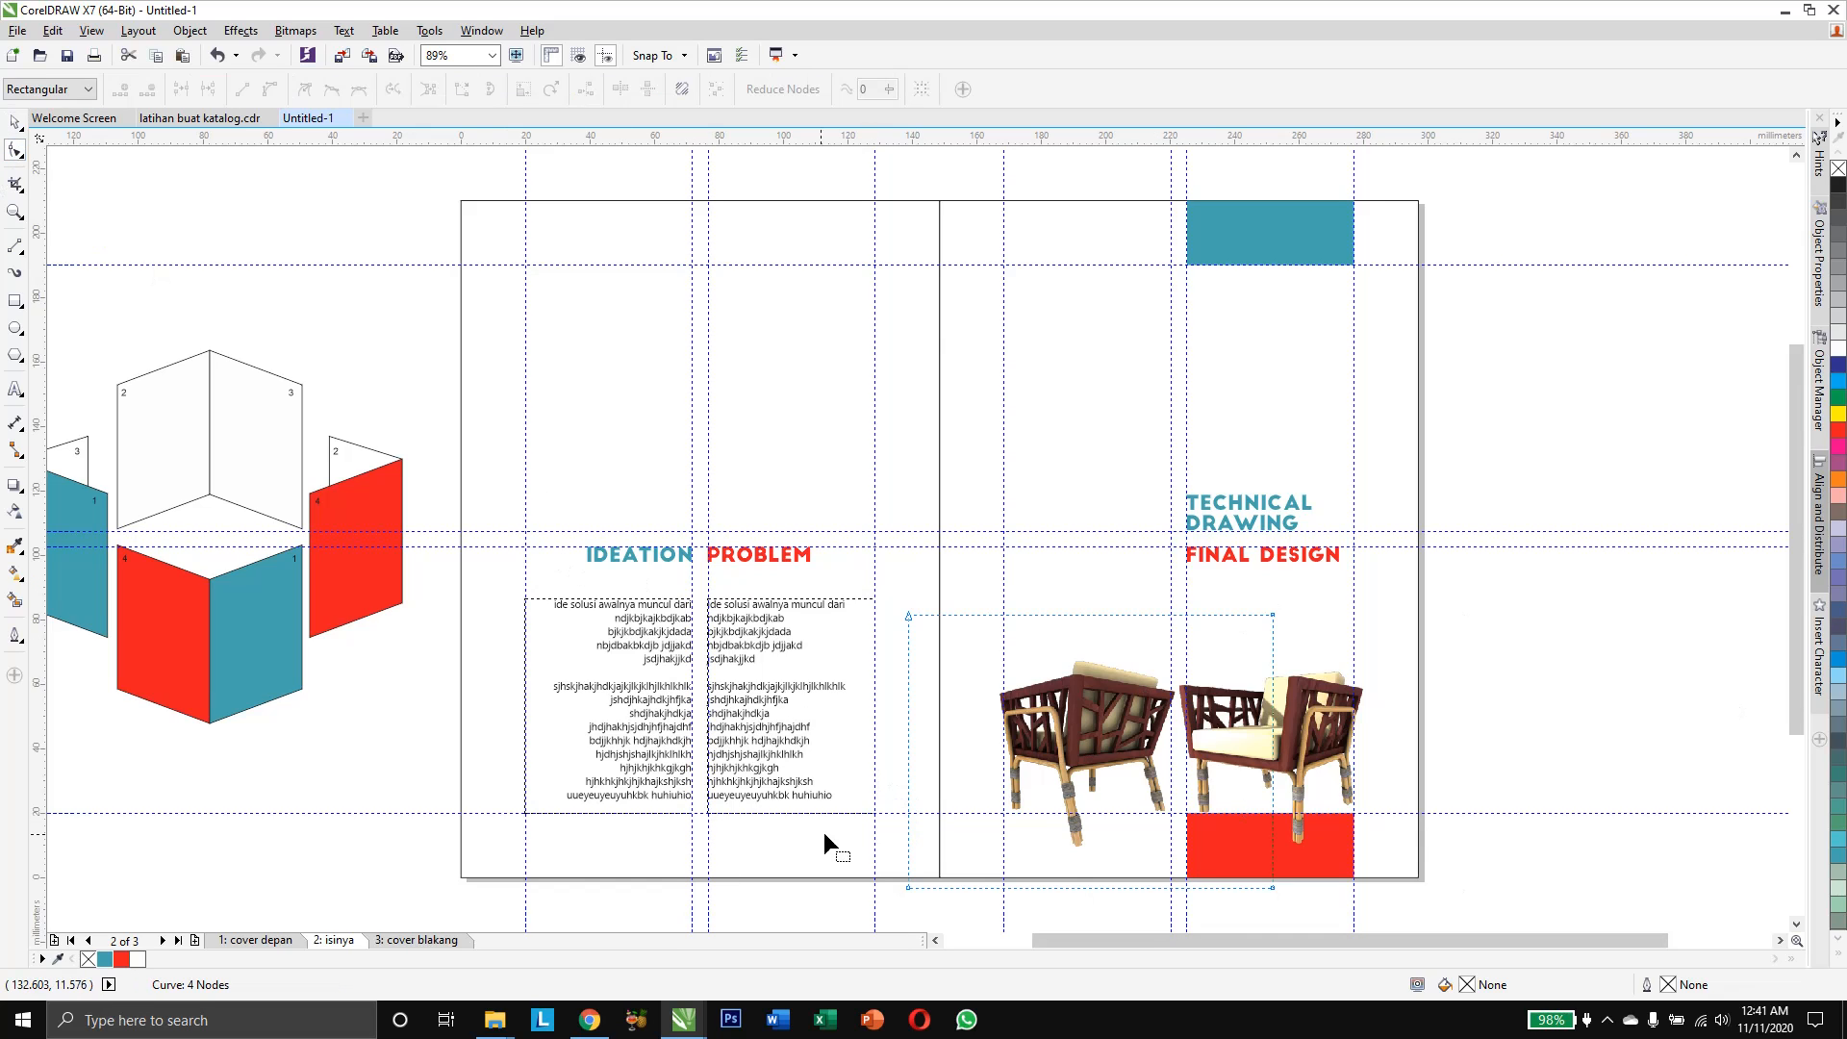
pyautogui.moveTo(824, 833); pyautogui.dragTo(1308, 858)
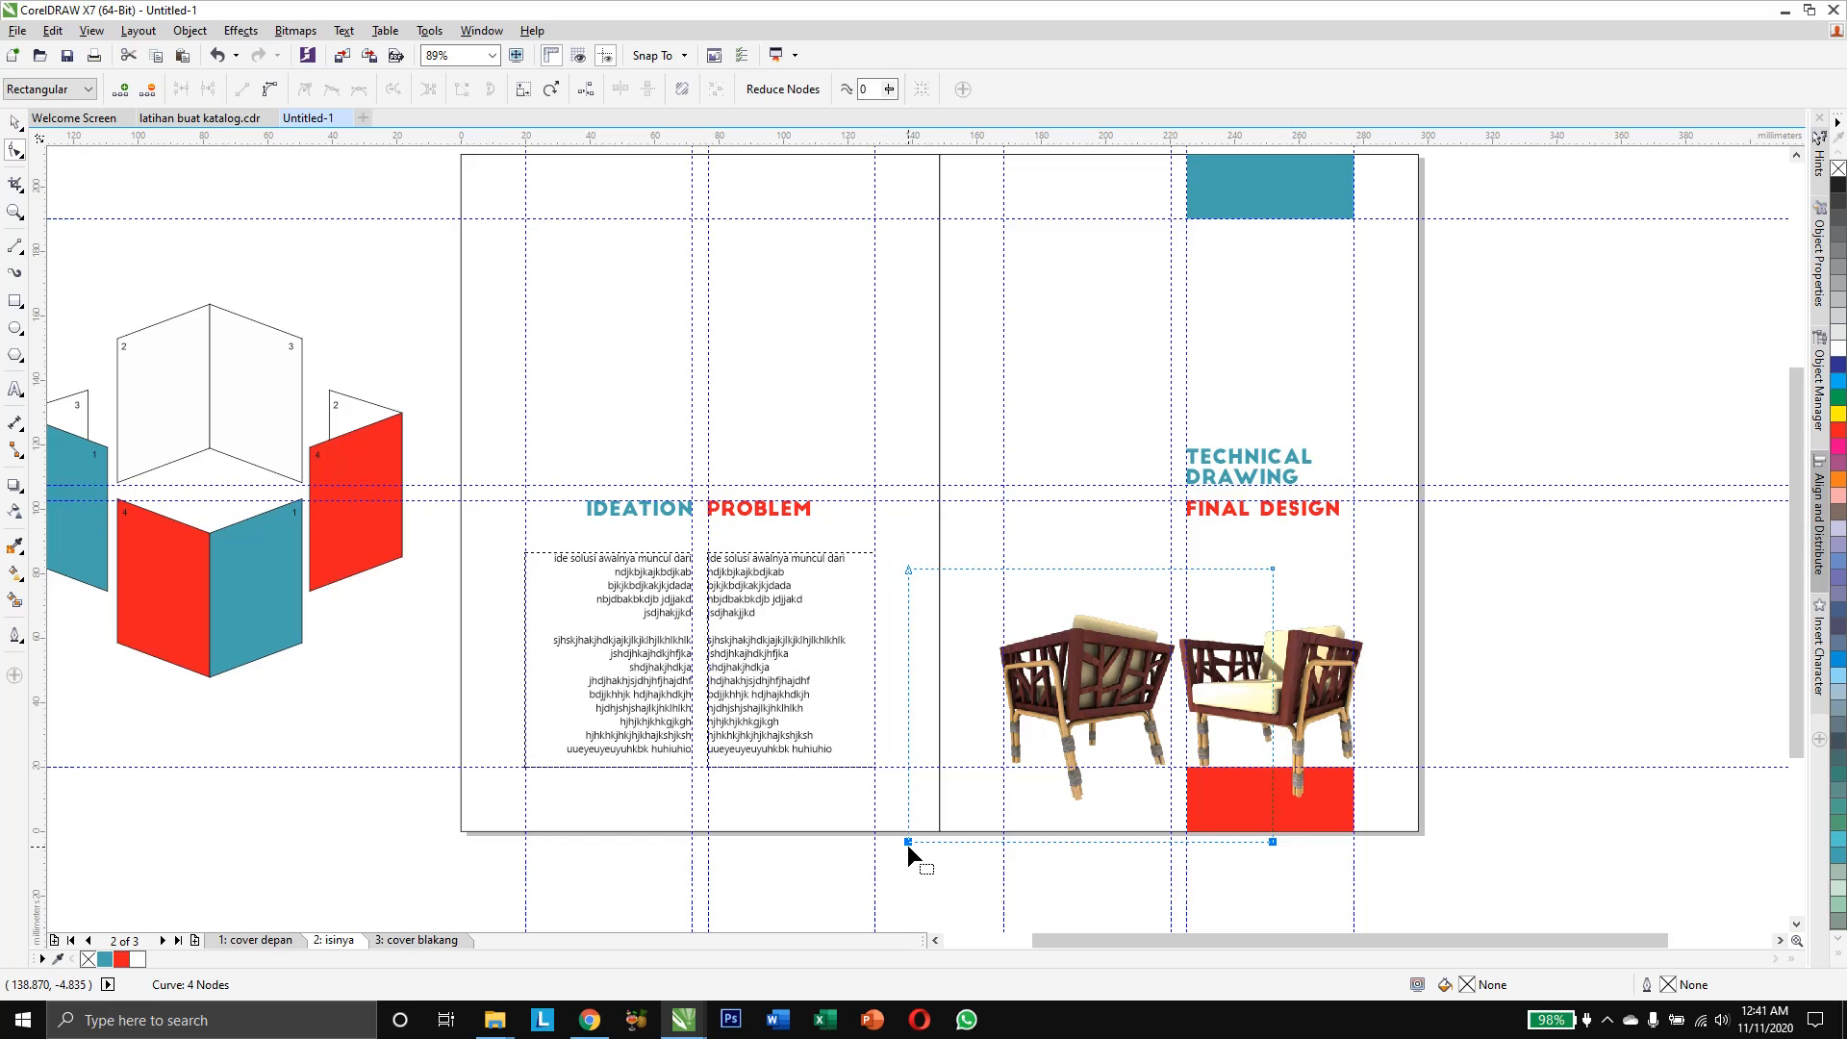
pyautogui.moveTo(907, 842); pyautogui.dragTo(981, 810)
pyautogui.click(1345, 691)
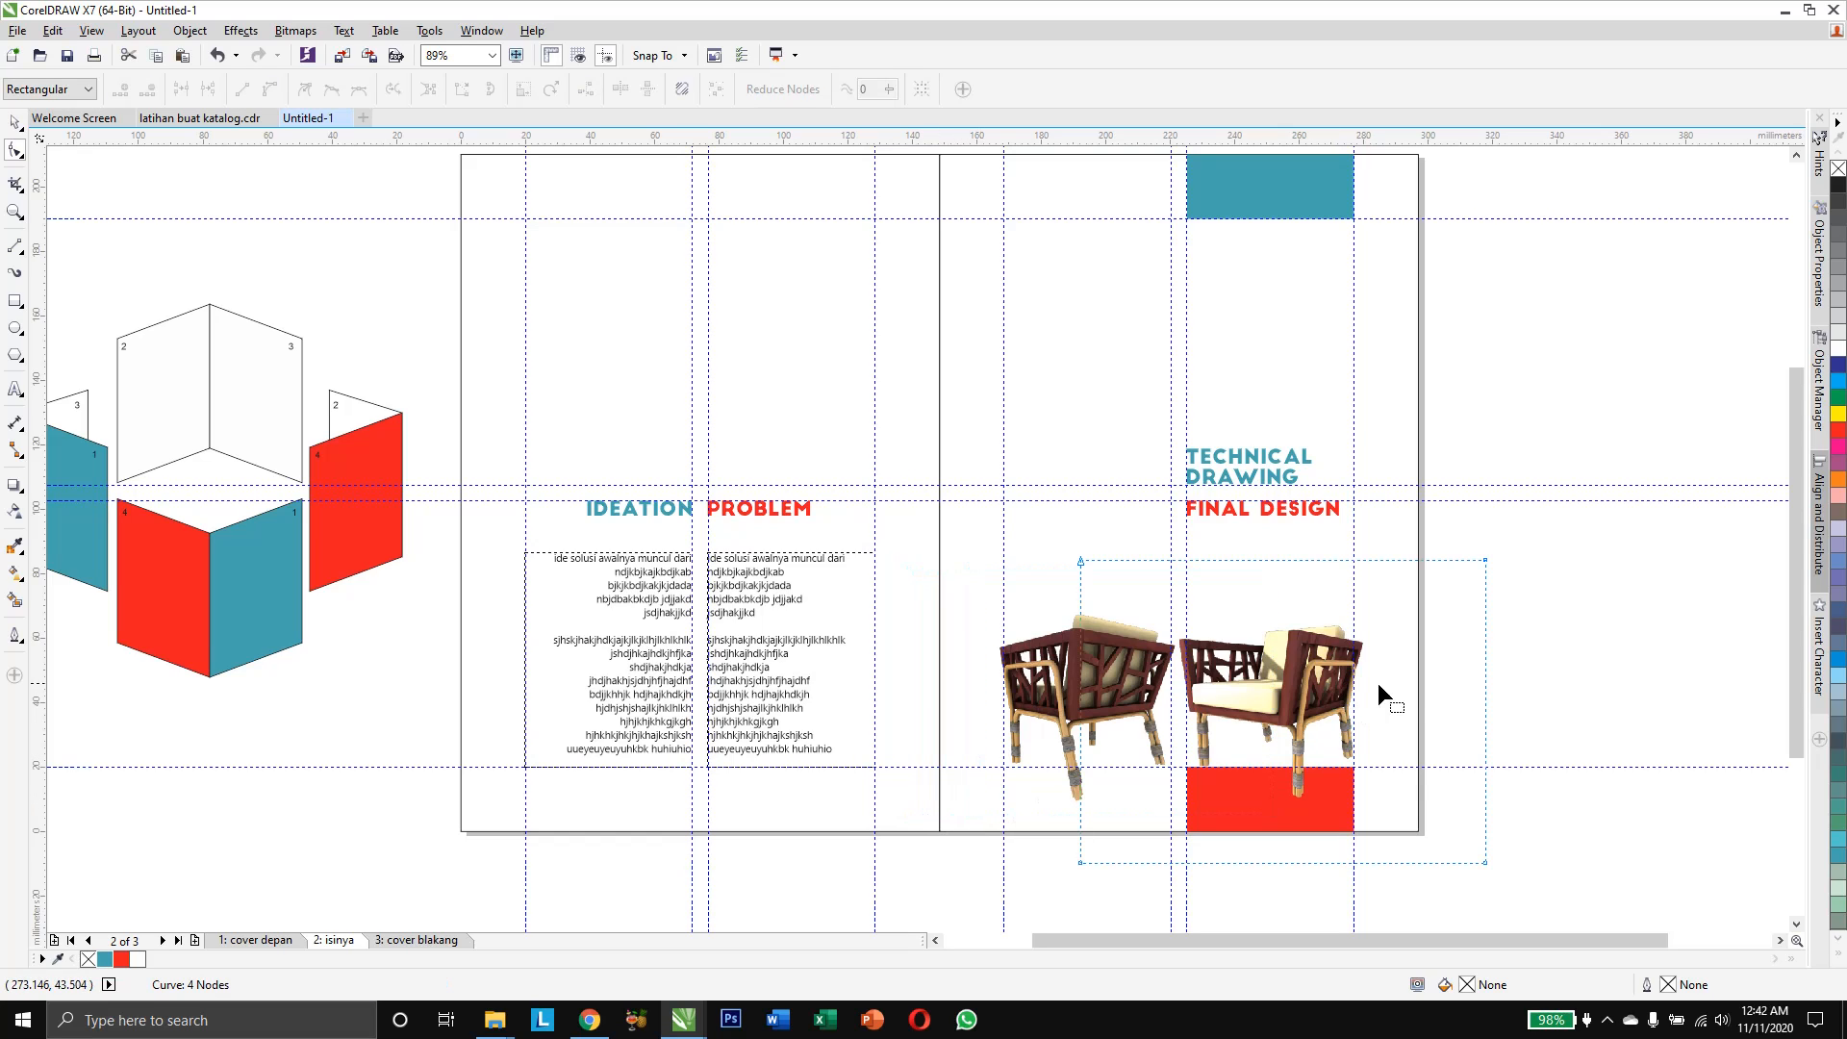
pyautogui.moveTo(1497, 751); pyautogui.dragTo(1394, 864)
pyautogui.moveTo(994, 789); pyautogui.dragTo(1392, 809)
pyautogui.press('space')
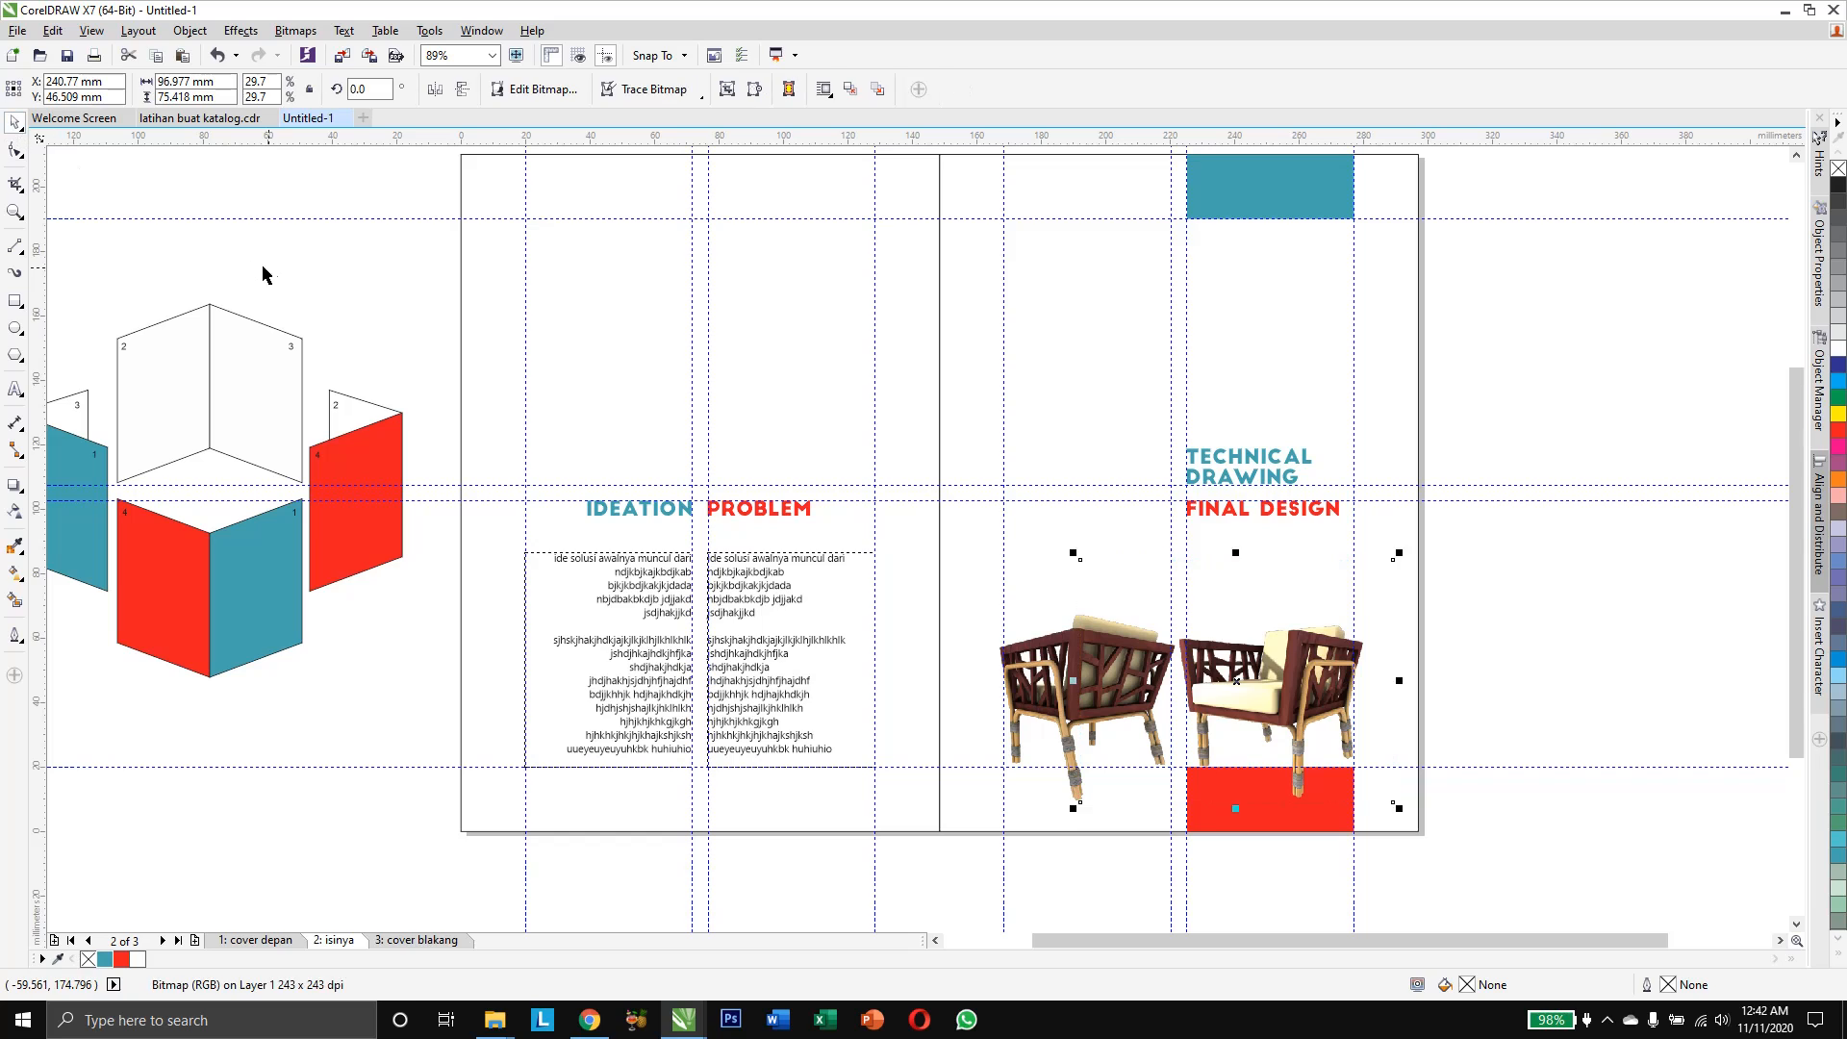
pyautogui.click(273, 274)
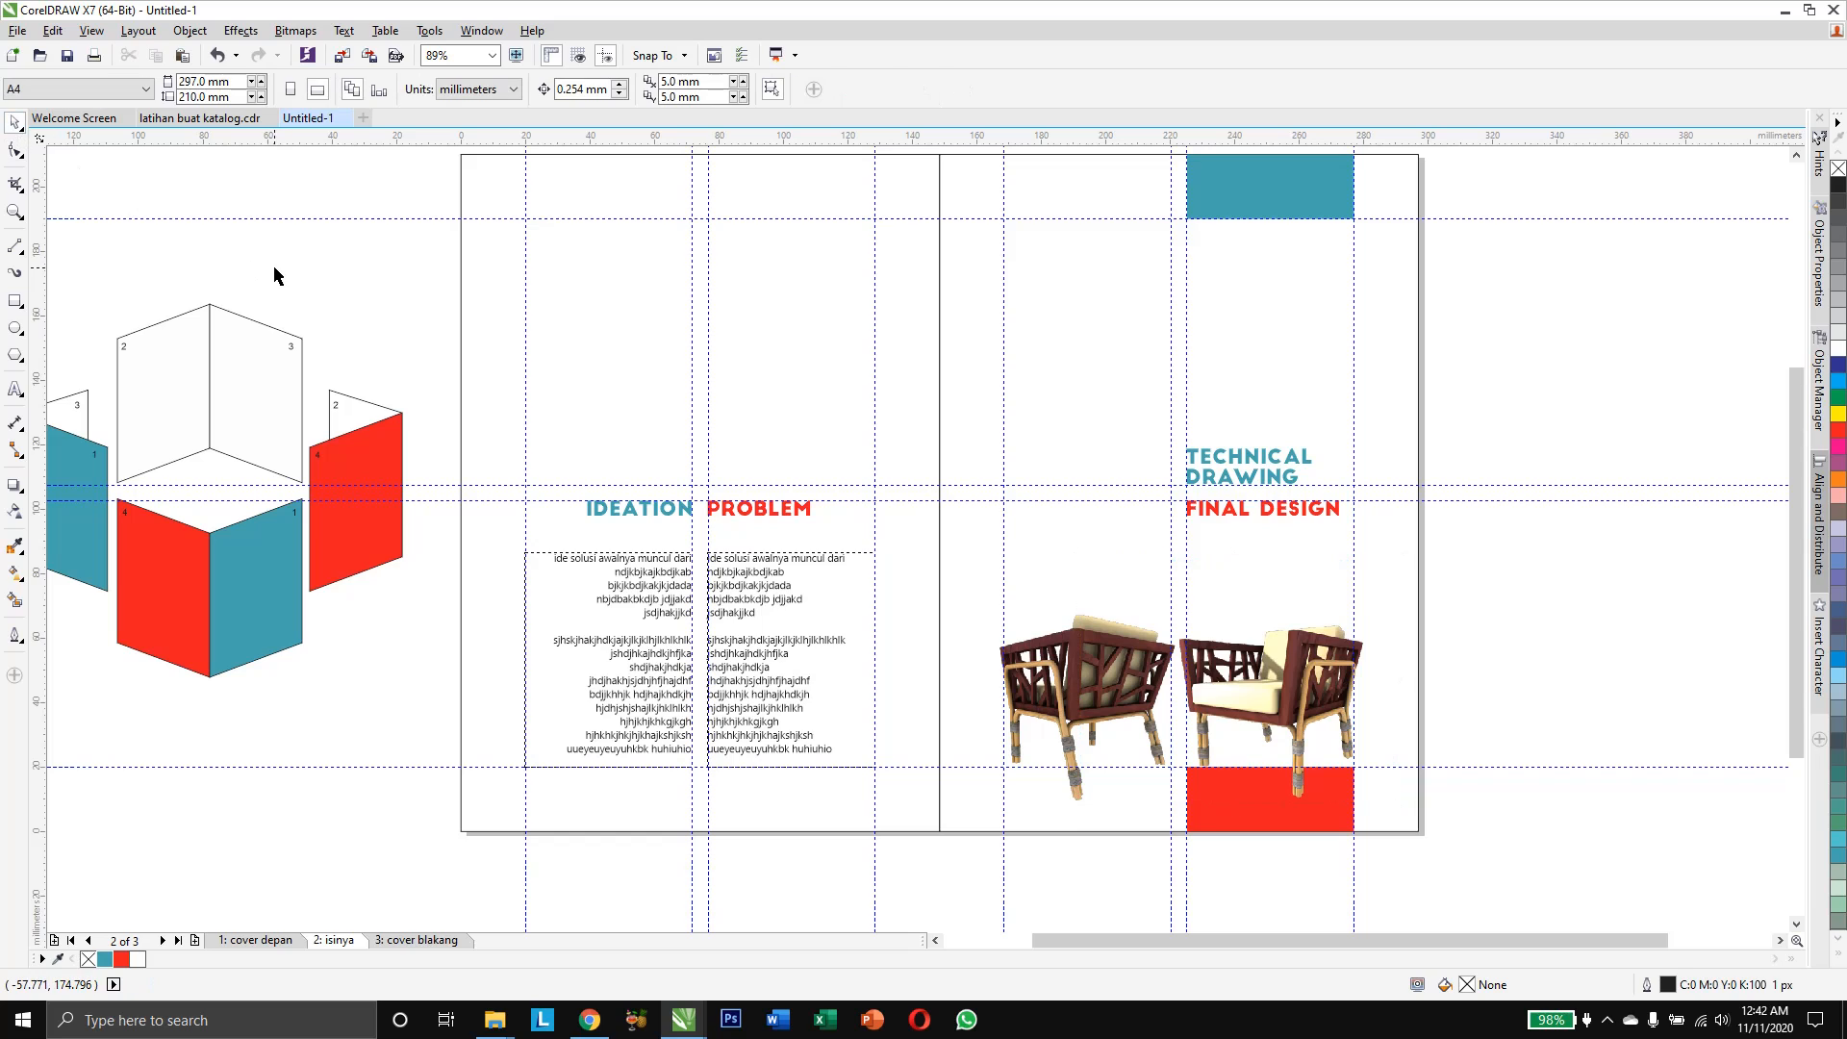
# Scale both chair images down together to about 119 × 73 mm overall
pyautogui.click(1290, 686)
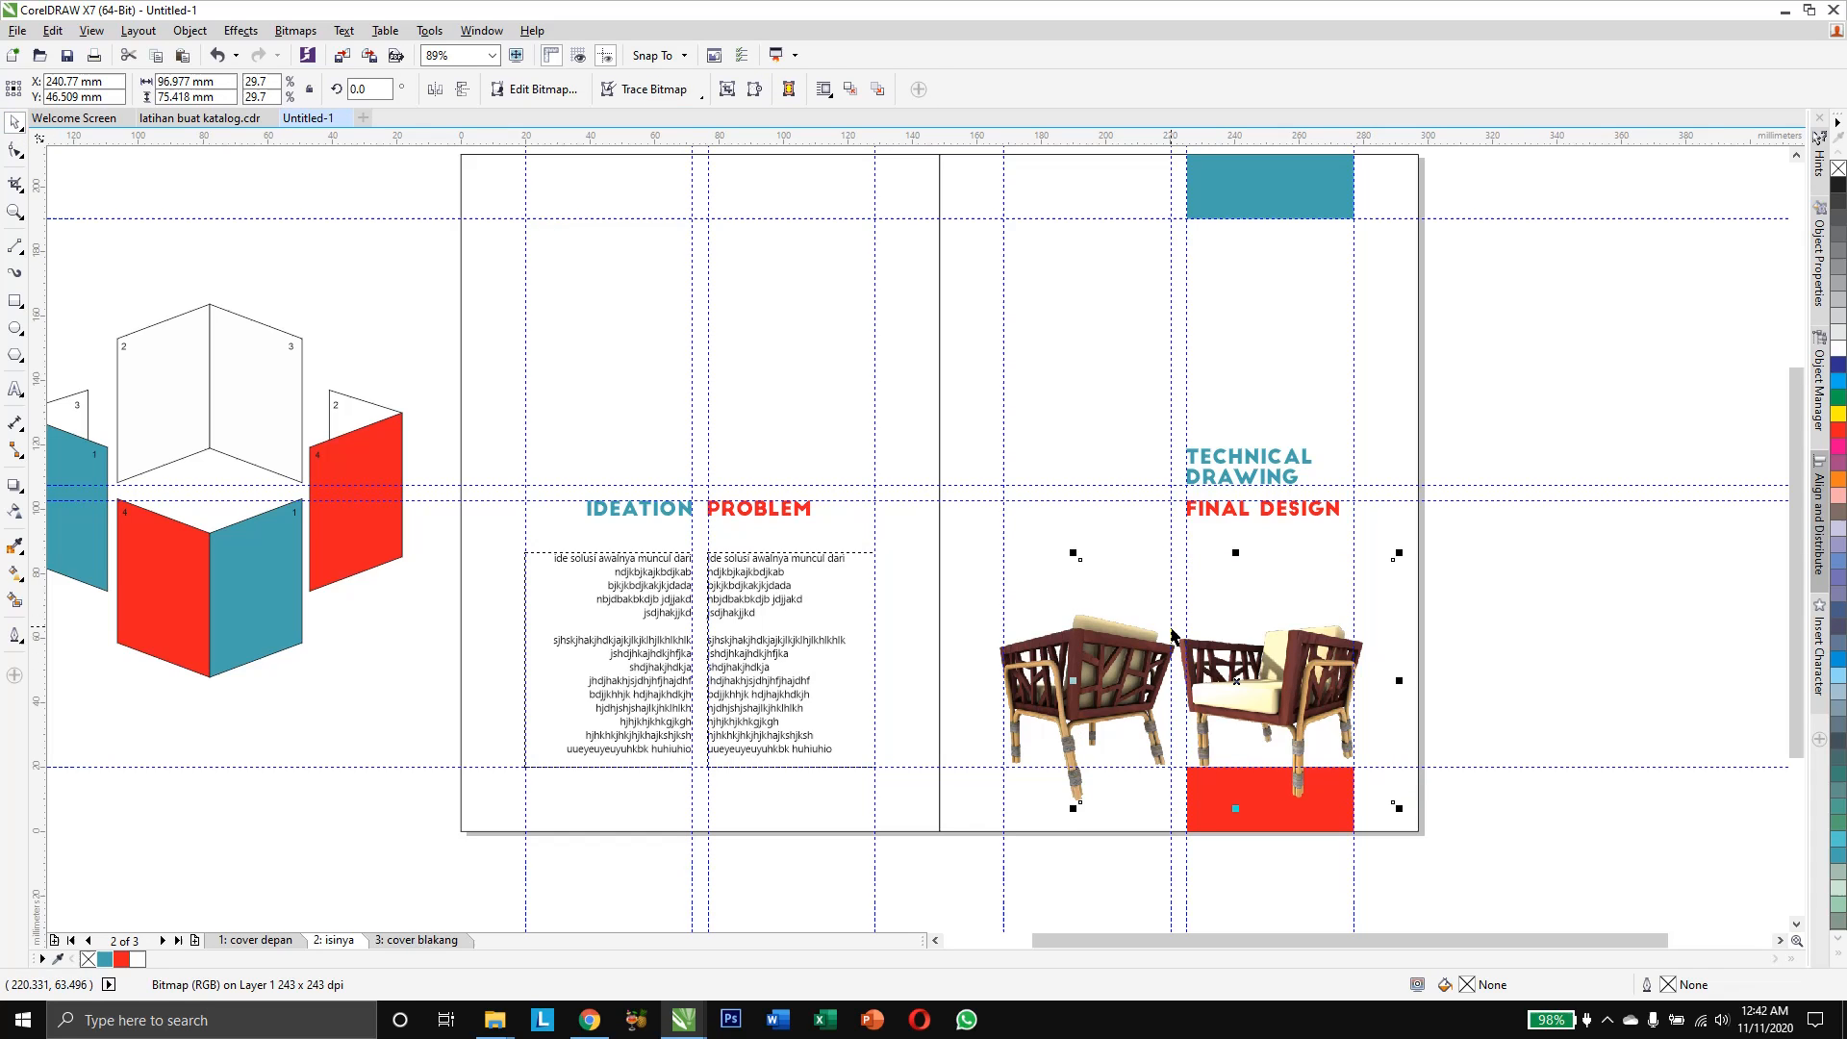
pyautogui.keyDown('shift'); pyautogui.click(1072, 657); pyautogui.keyUp('shift')
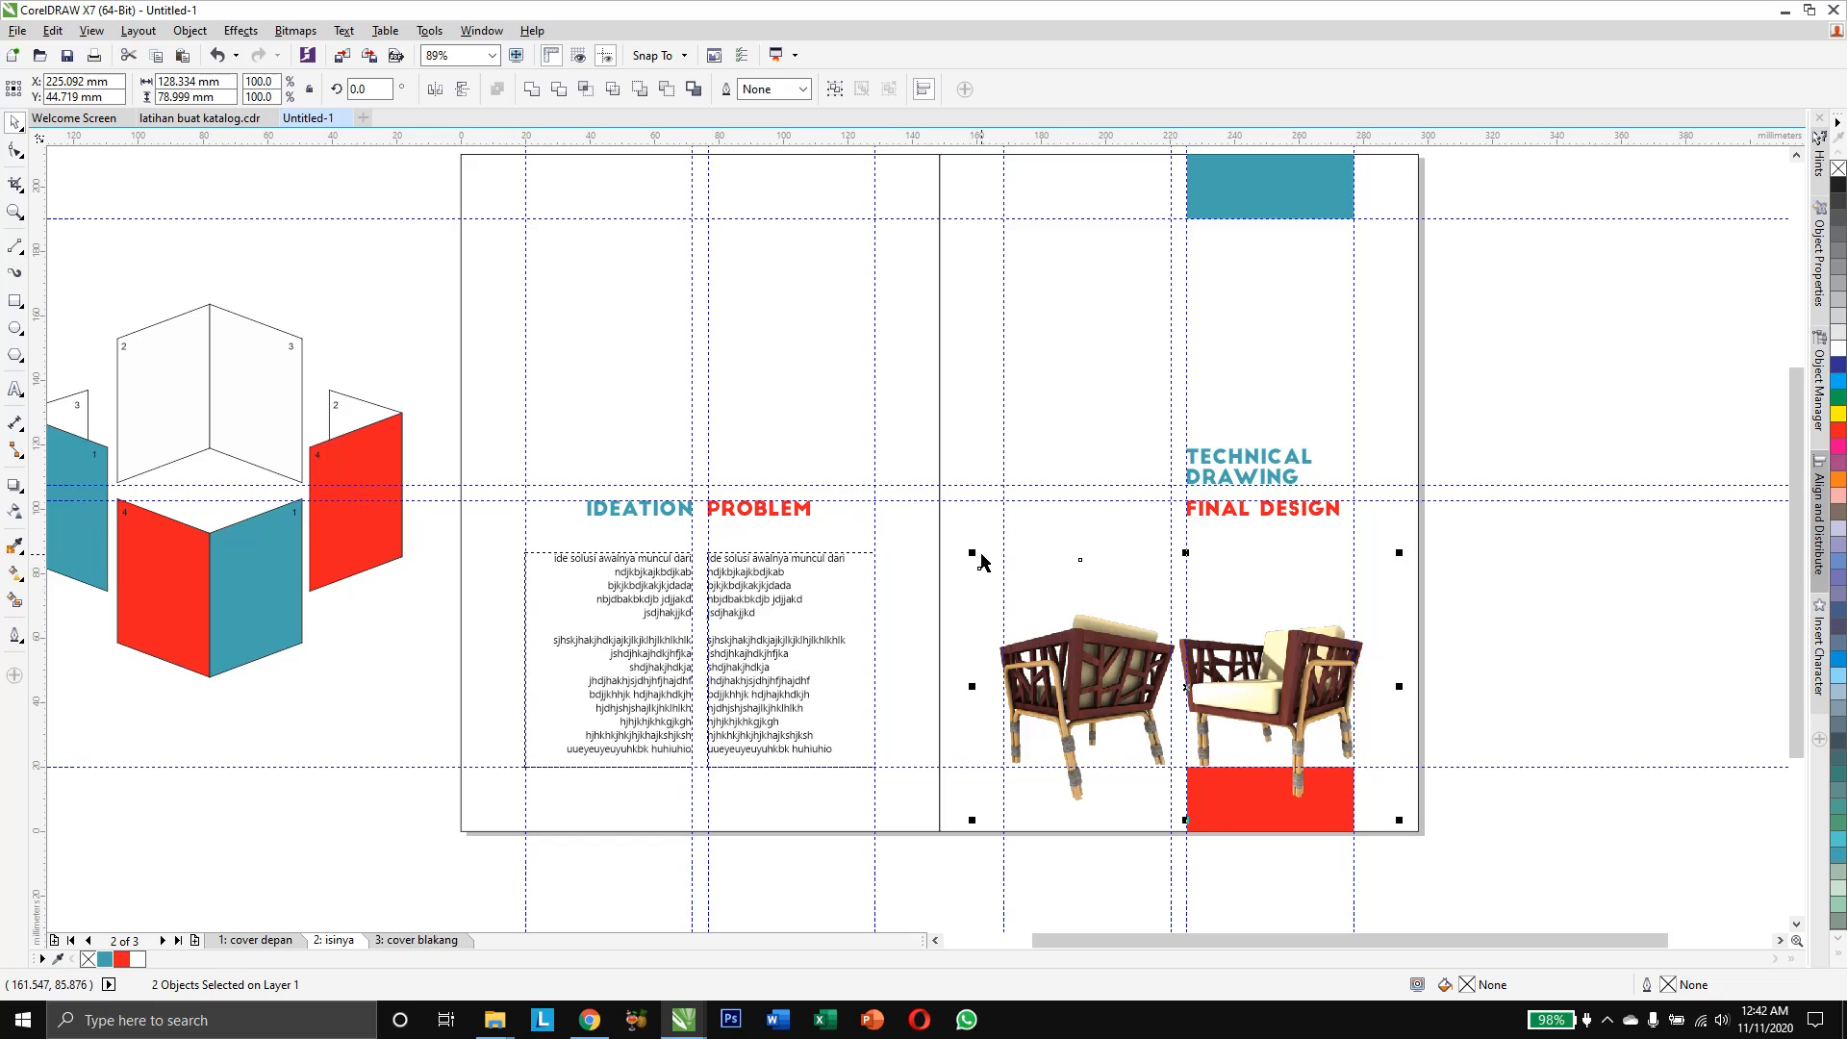
pyautogui.moveTo(971, 557); pyautogui.dragTo(991, 574)
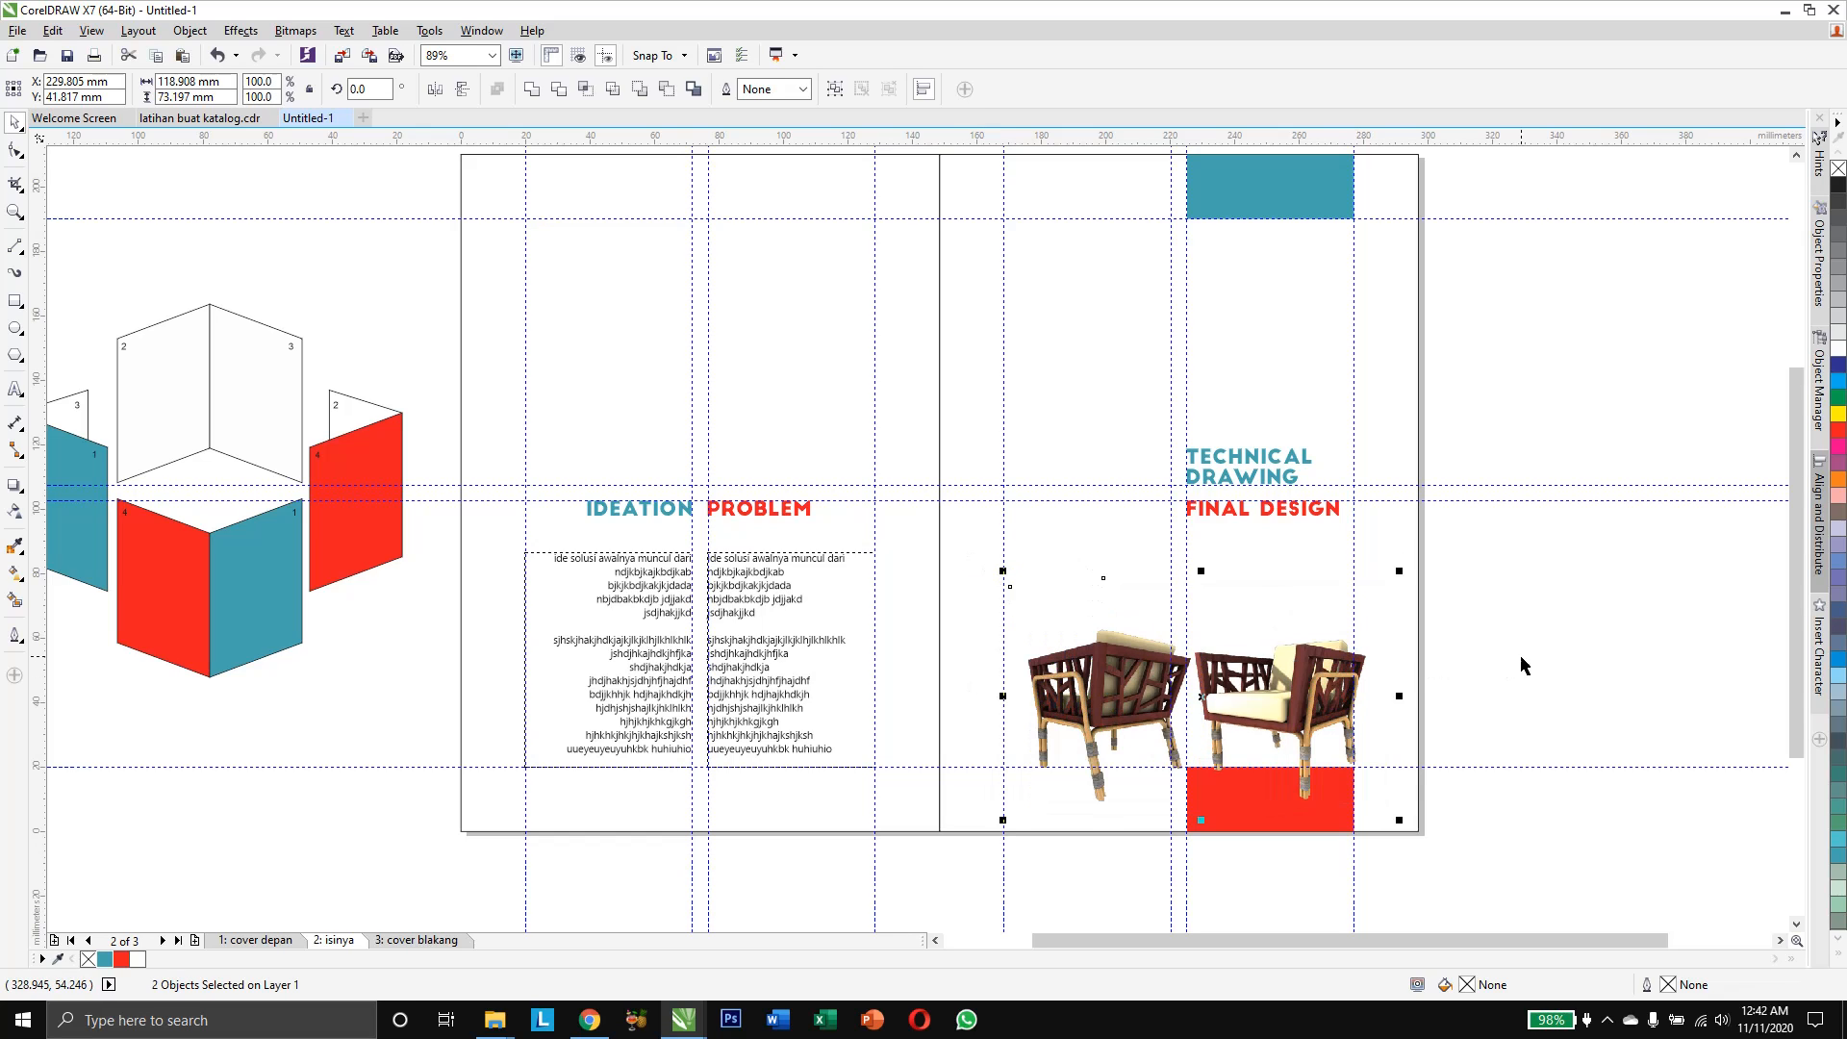
pyautogui.click(1520, 657)
# Nudge the rear-view chair left until it sits between the third column's guides
pyautogui.click(1258, 683)
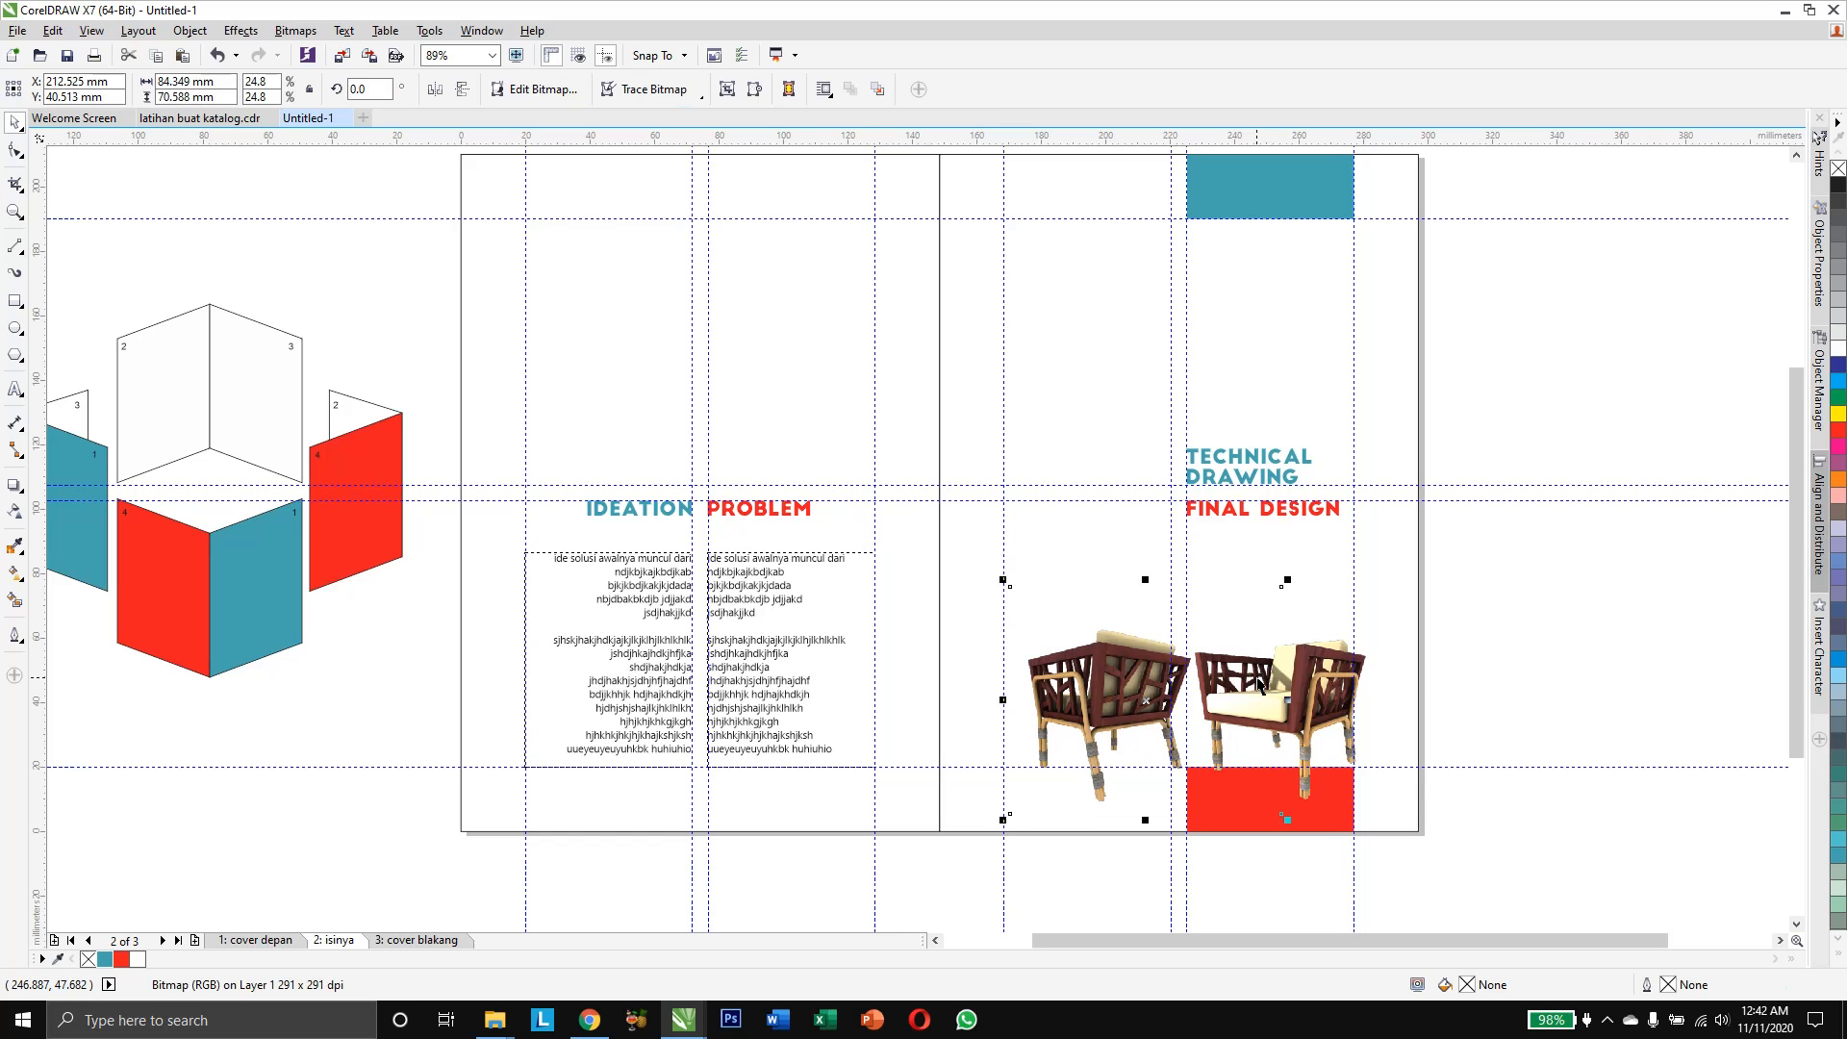
pyautogui.moveTo(1258, 683); pyautogui.dragTo(1255, 680)
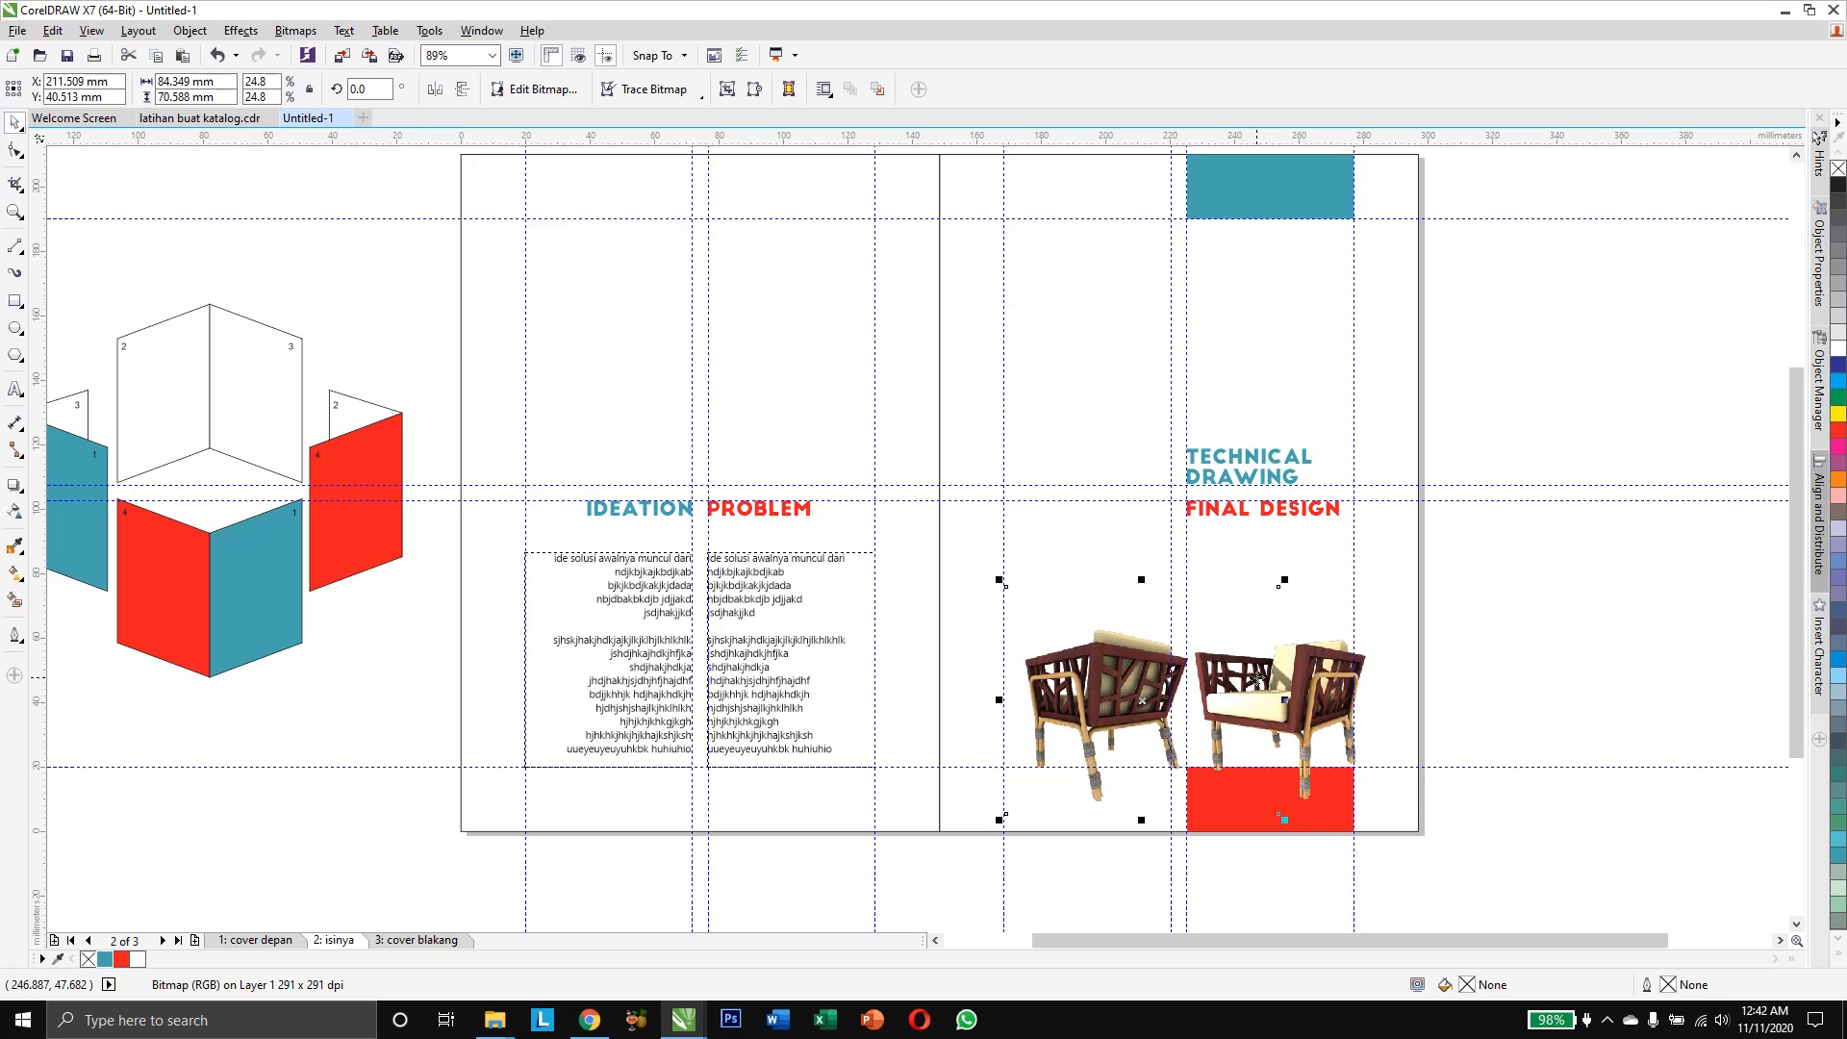
pyautogui.press('Left')
pyautogui.press('Left')
pyautogui.press('Left')
pyautogui.press('Left')
pyautogui.press('Left')
pyautogui.press('Left')
pyautogui.press('Left')
pyautogui.press('Left')
pyautogui.press('Left')
pyautogui.press('Left')
pyautogui.press('Left')
pyautogui.press('Left')
pyautogui.press('Left')
pyautogui.press('Left')
pyautogui.press('Left')
pyautogui.press('Left')
pyautogui.press('Left')
pyautogui.press('Left')
pyautogui.press('Left')
pyautogui.press('Left')
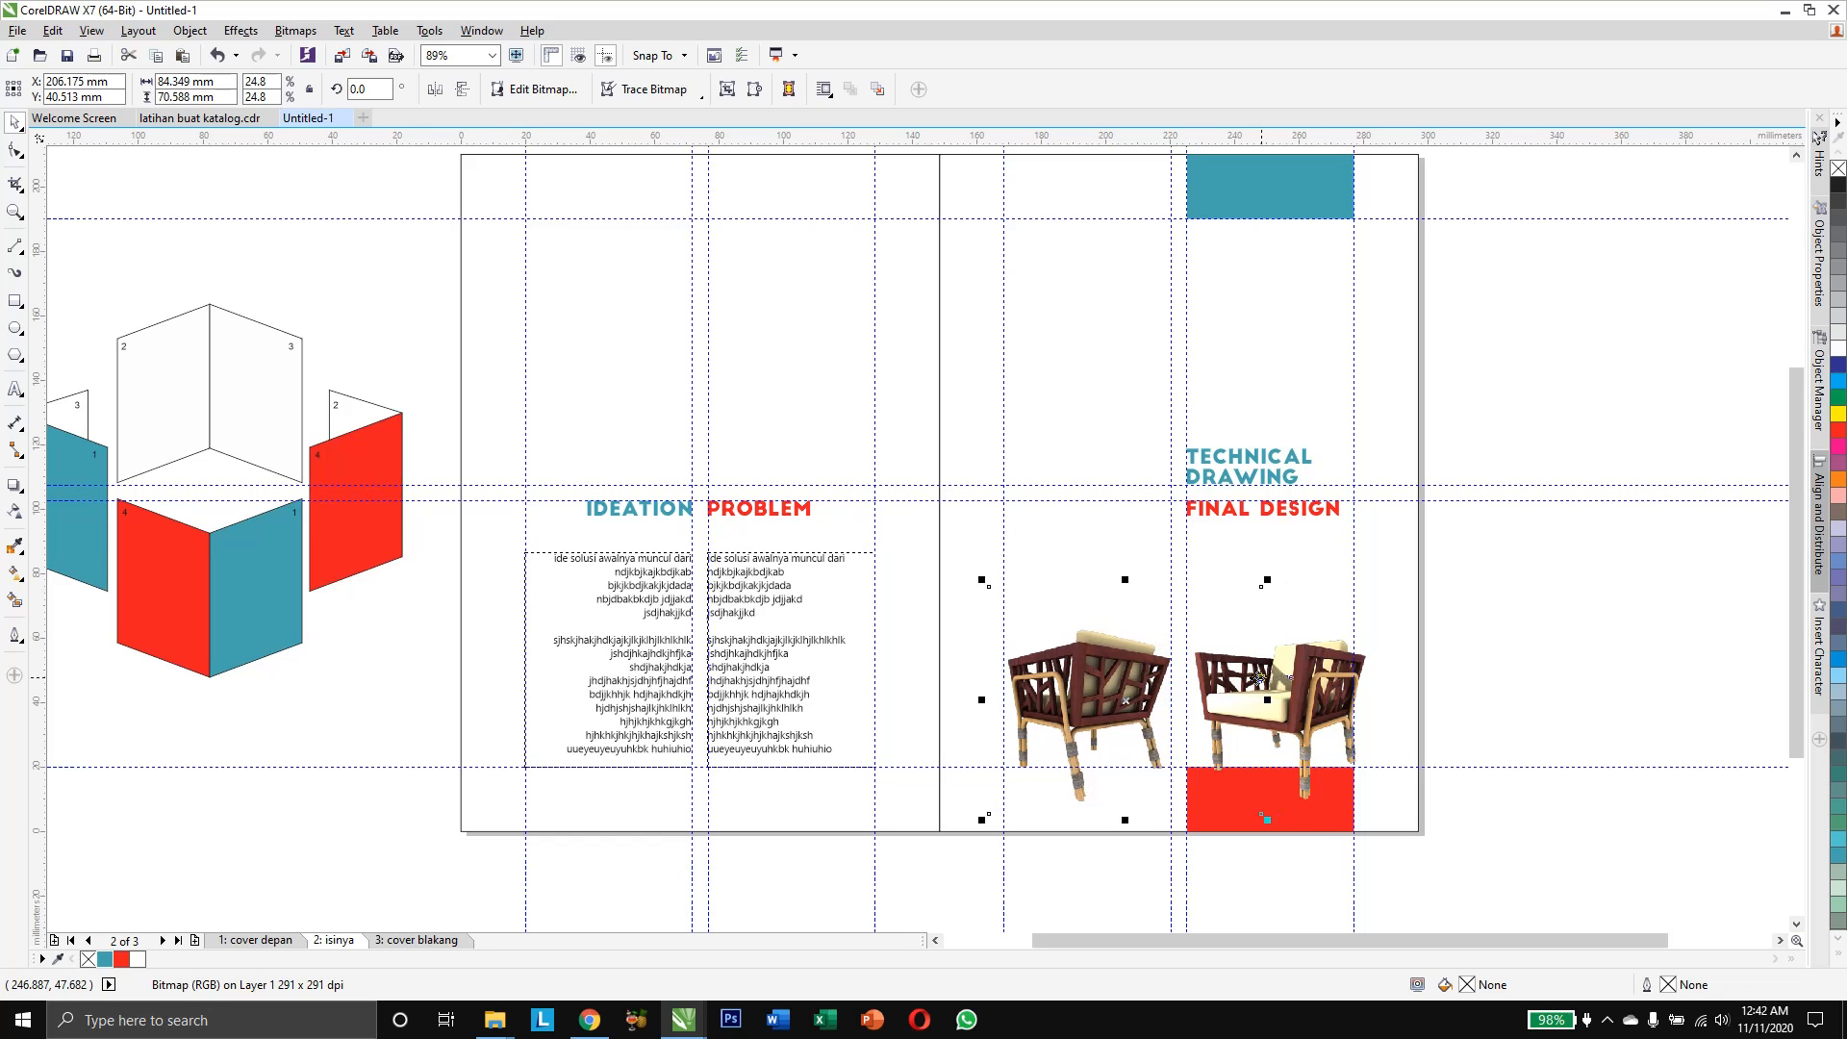
# Nudge the front-view chair left to fit the last column's guides, and raise both chairs slightly together
pyautogui.click(1314, 694)
pyautogui.press('Left')
pyautogui.press('Left')
pyautogui.press('Left')
pyautogui.press('Left')
pyautogui.press('Left')
pyautogui.press('Left')
pyautogui.press('Left')
pyautogui.press('Left')
pyautogui.press('Left')
pyautogui.press('Left')
pyautogui.press('Left')
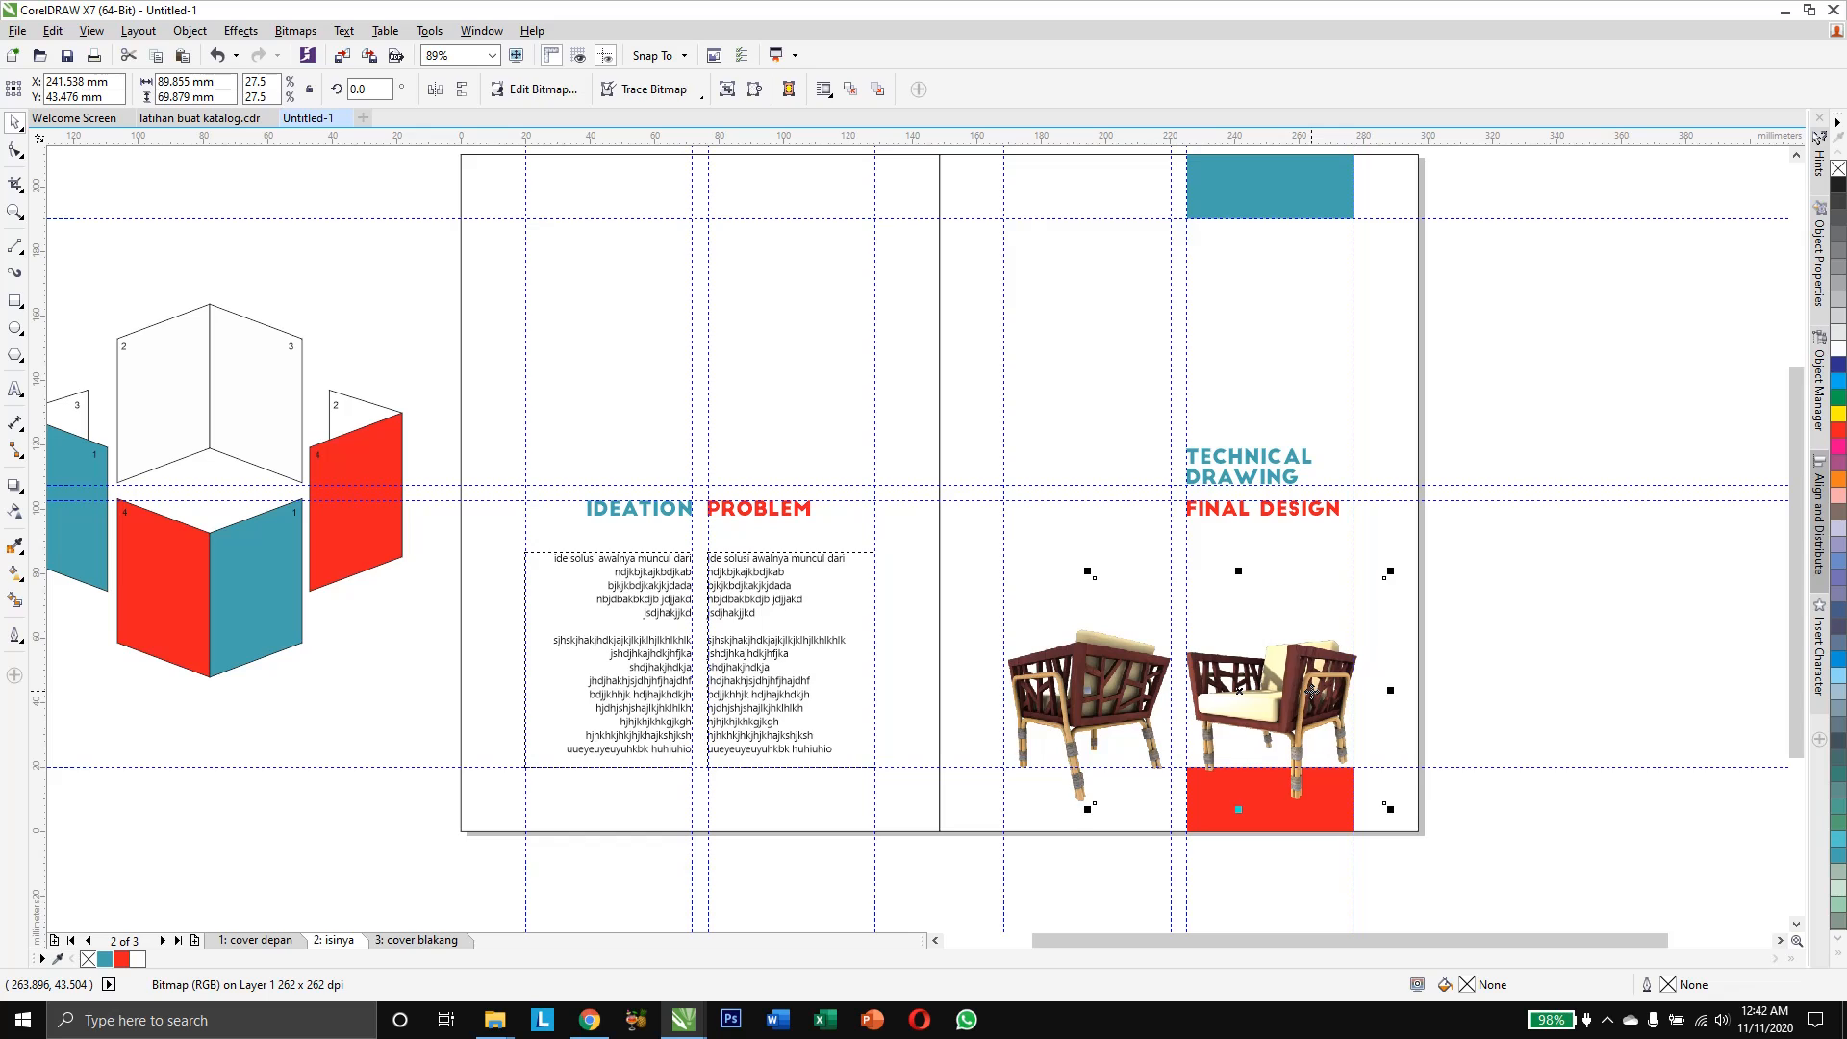
pyautogui.press('Left')
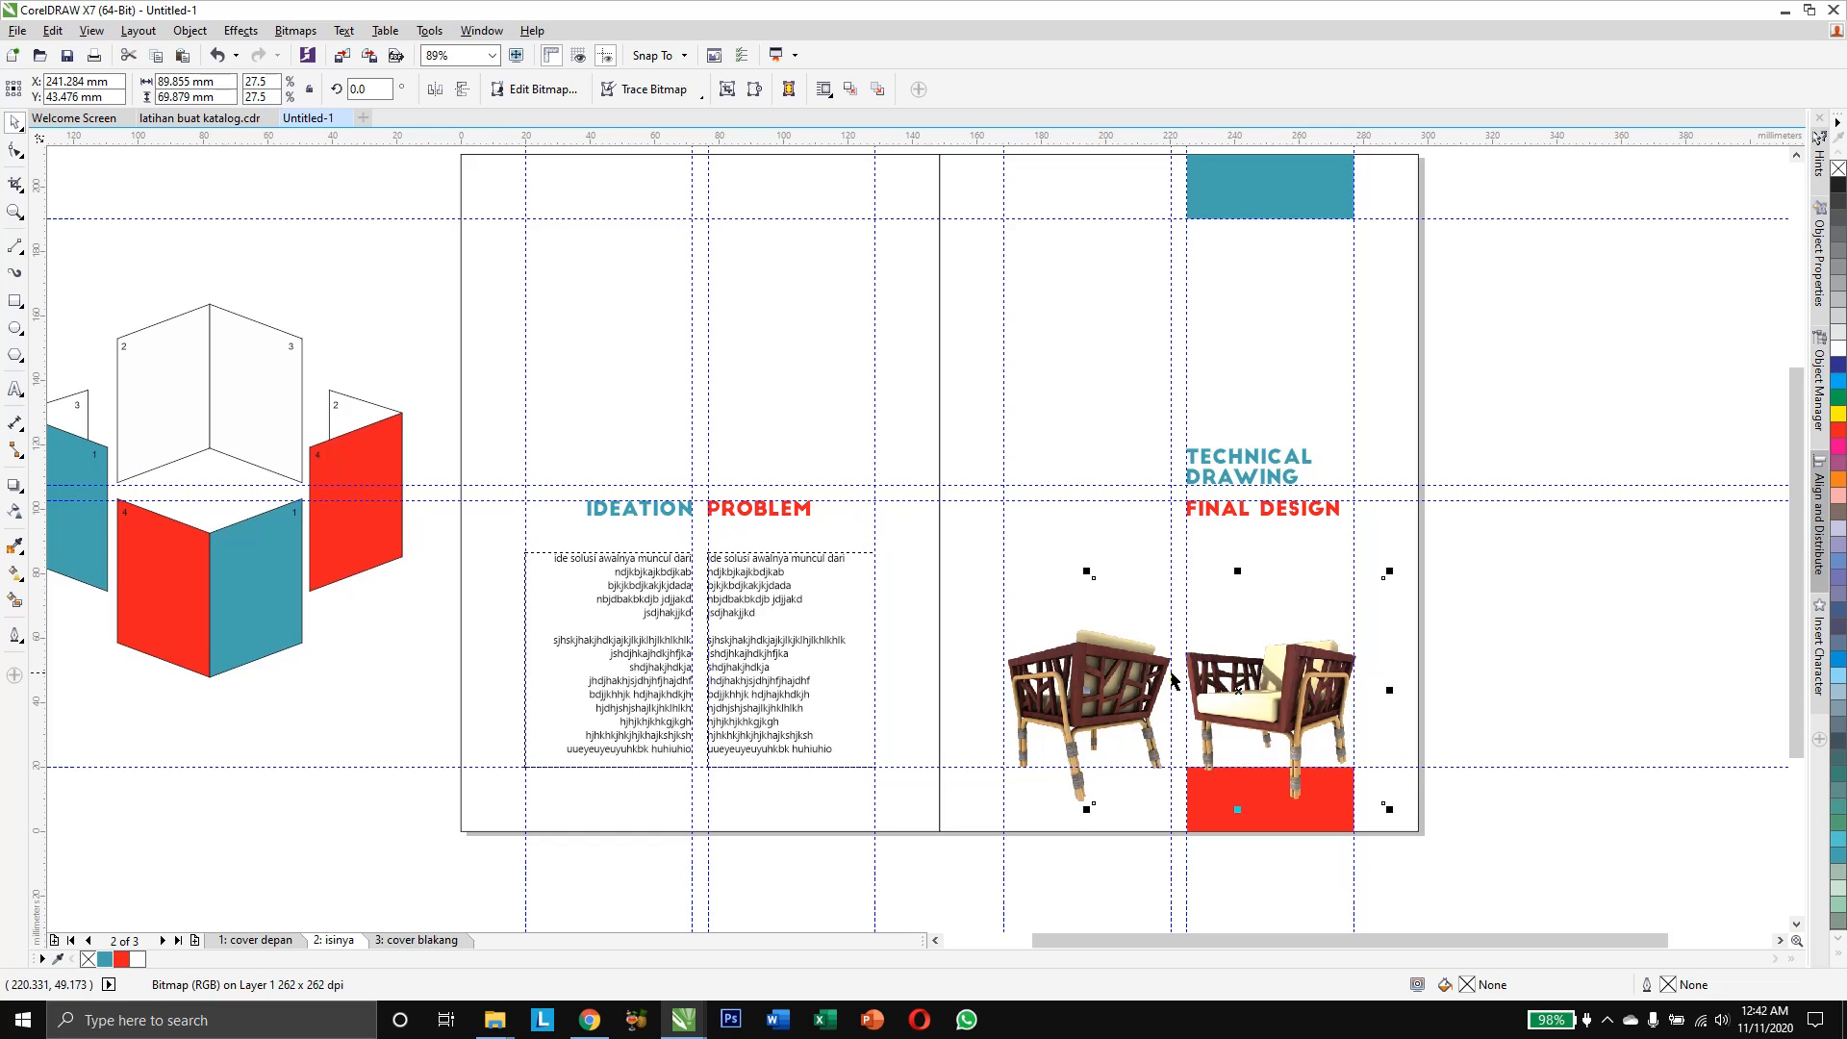
pyautogui.keyDown('shift'); pyautogui.click(1125, 662); pyautogui.keyUp('shift')
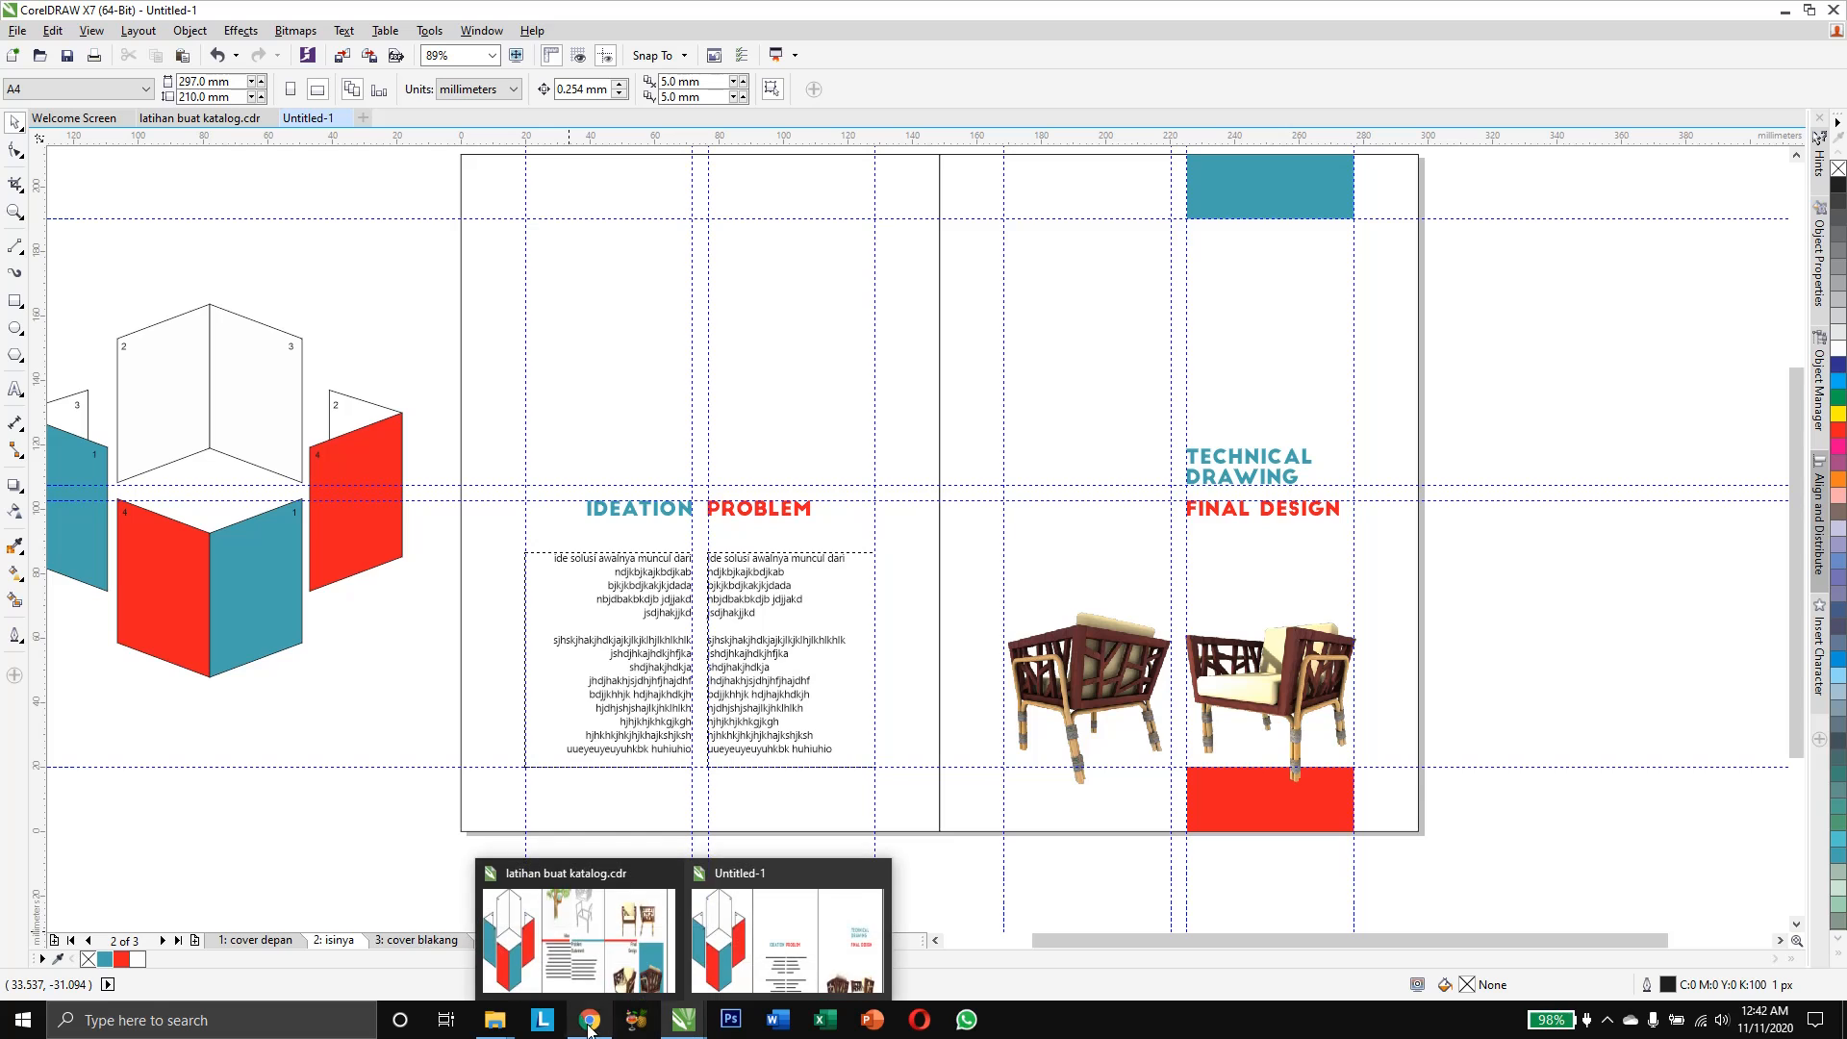
# Place the nest 4 front and nest 4 side images from the Nest 02 folder onto the spread together
pyautogui.click(401, 949)
pyautogui.click(401, 948)
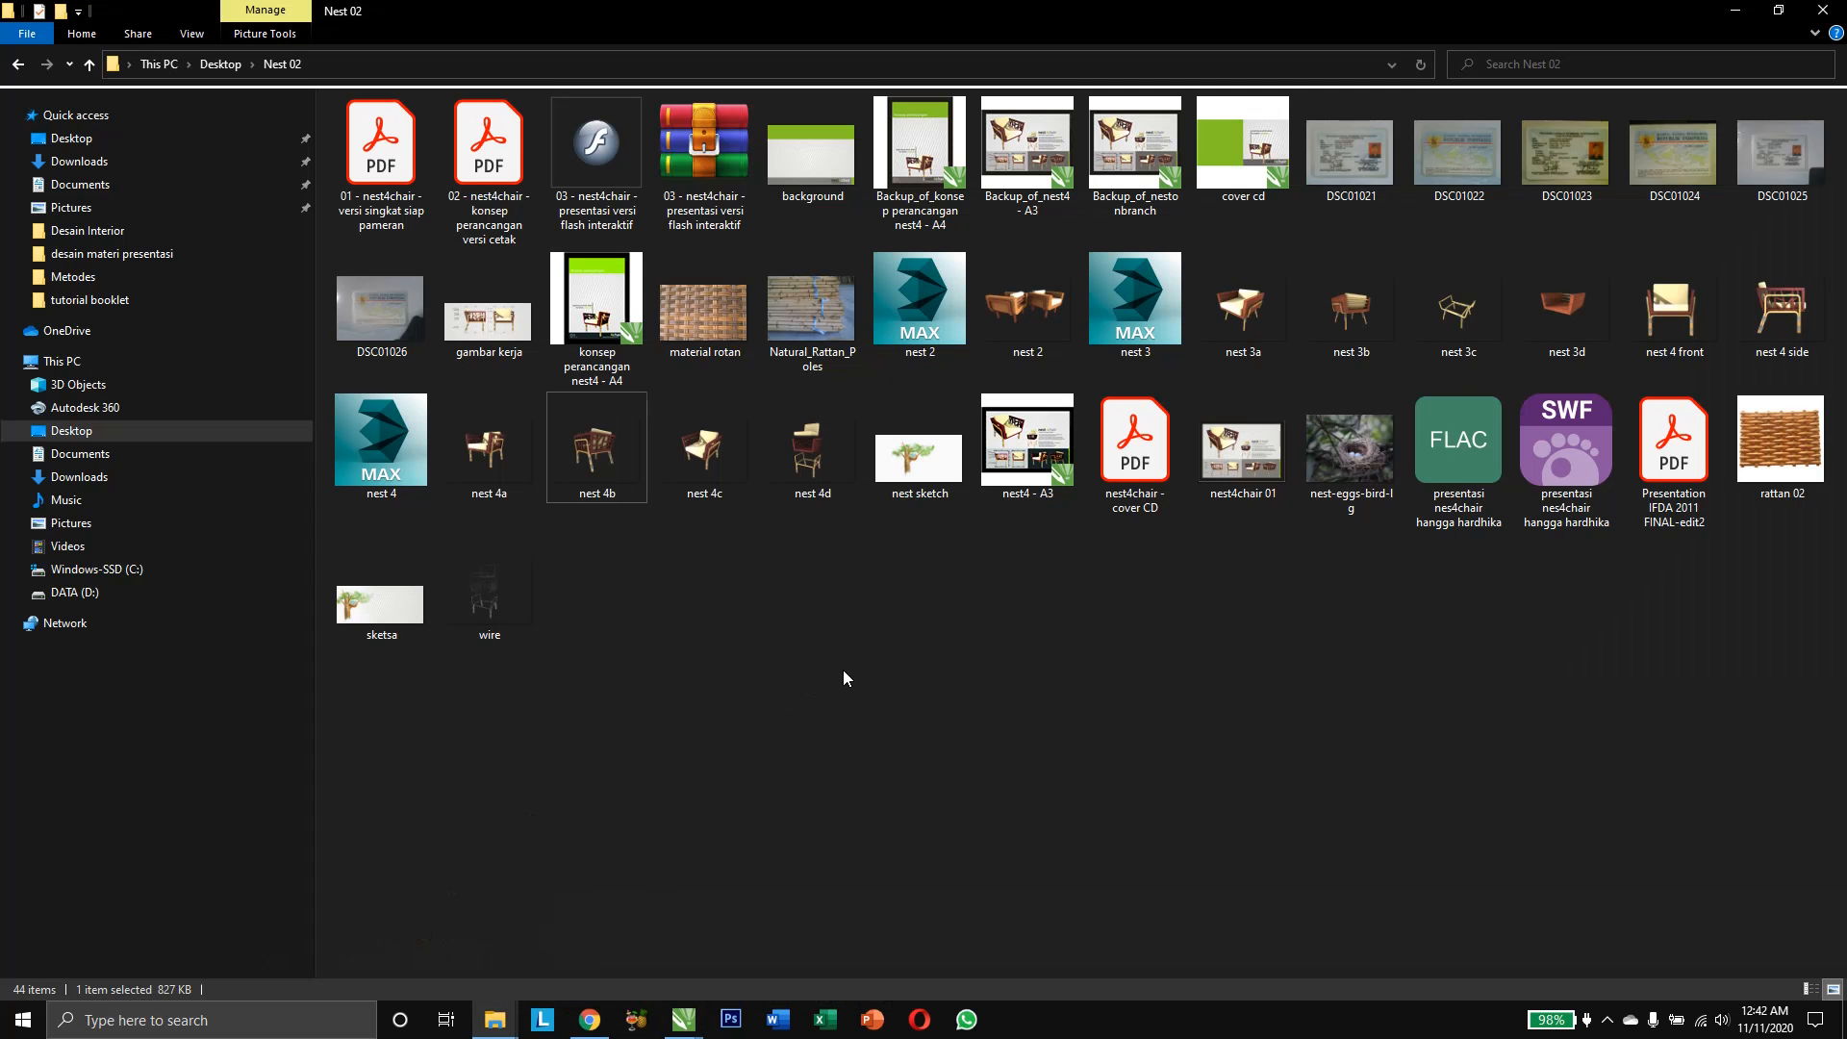
pyautogui.click(1682, 321)
pyautogui.keyDown('ctrl'); pyautogui.click(1752, 317); pyautogui.keyUp('ctrl')
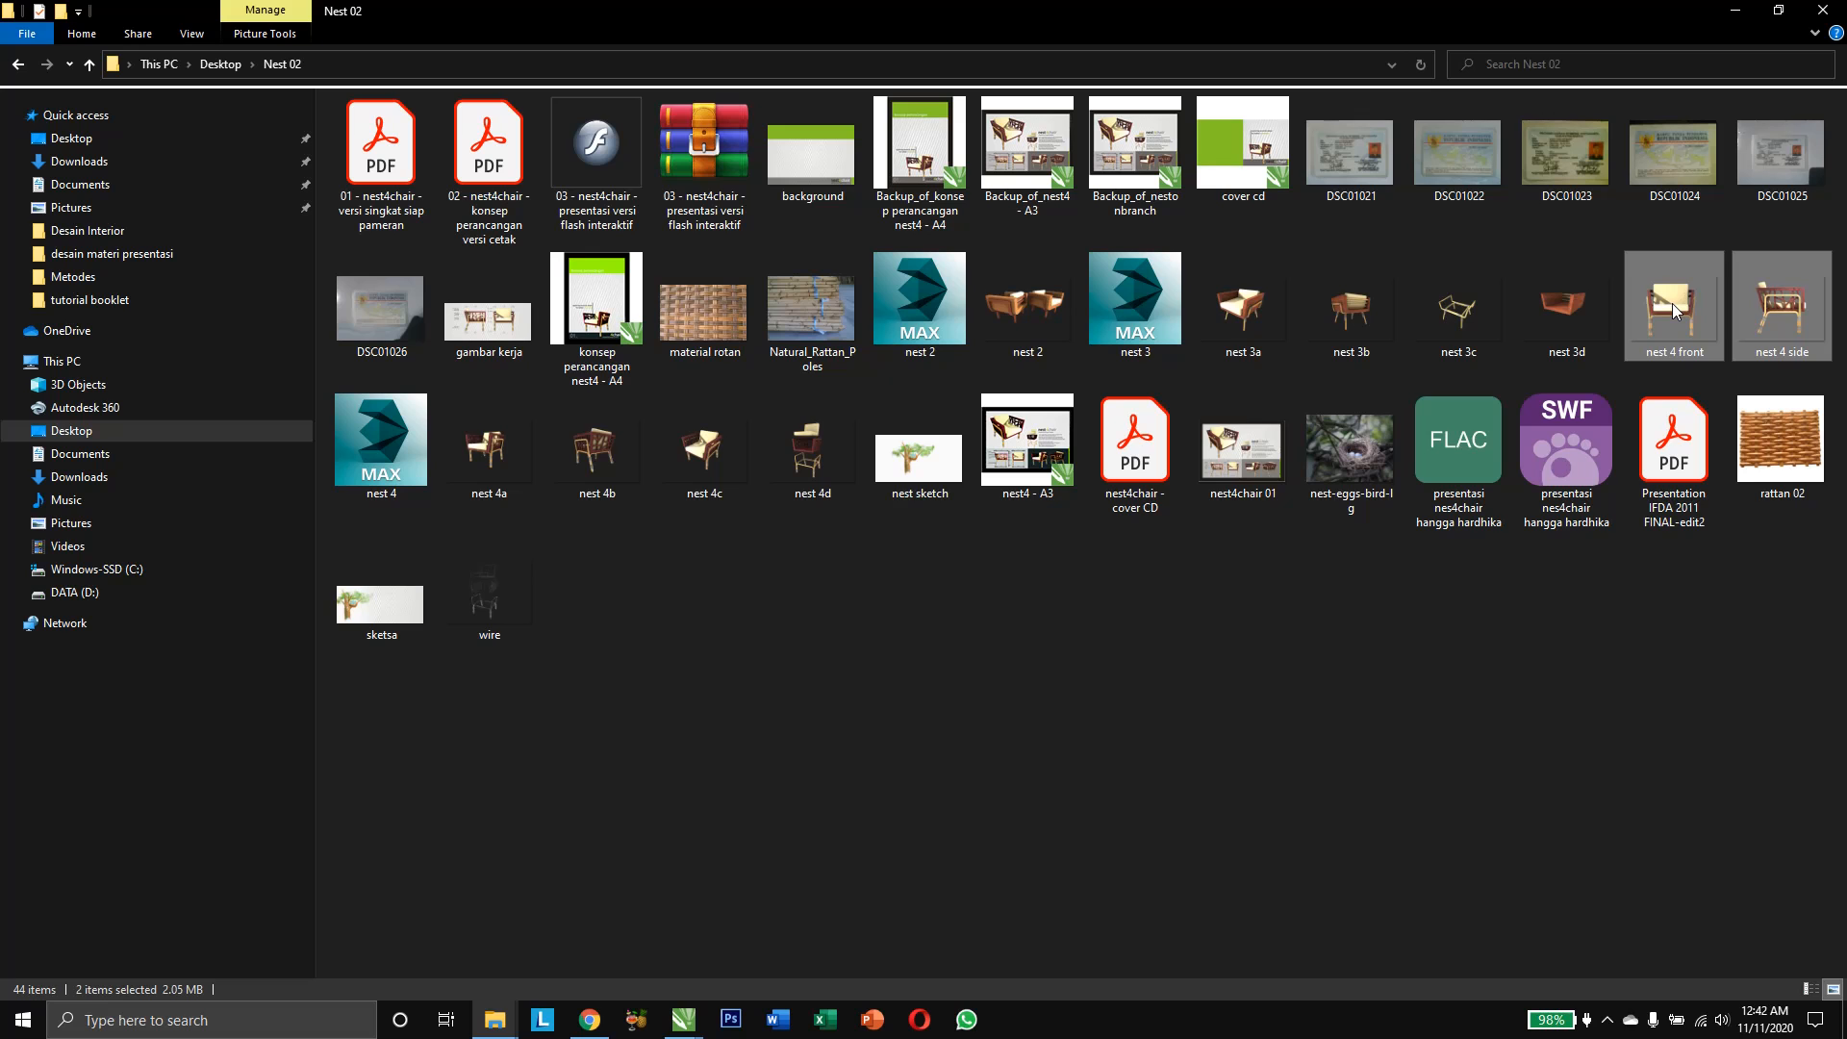
pyautogui.moveTo(1672, 303); pyautogui.dragTo(951, 387)
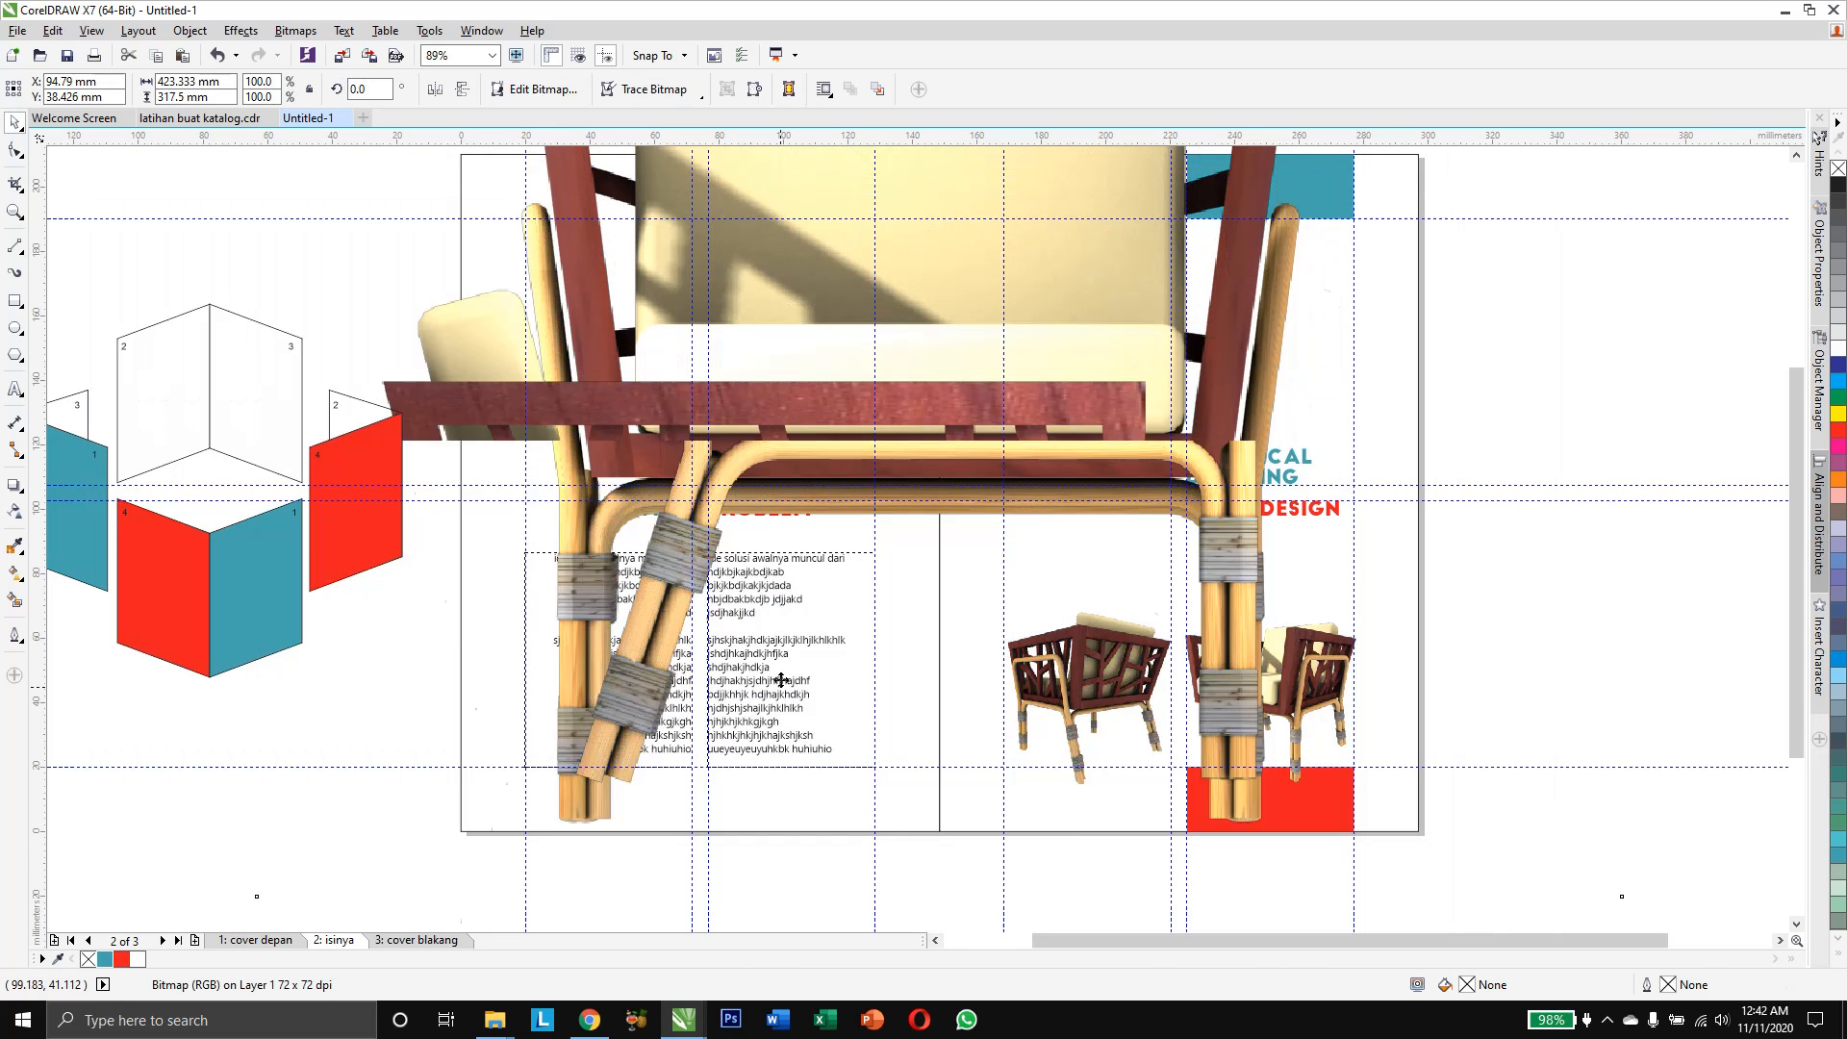
# Scale the side-view chair down to about 159 × 119 mm and the front-view chair down to about 106 × 79 mm
pyautogui.moveTo(1449, 195); pyautogui.dragTo(1024, 510)
pyautogui.click(1022, 317)
pyautogui.moveTo(1141, 276); pyautogui.dragTo(975, 601)
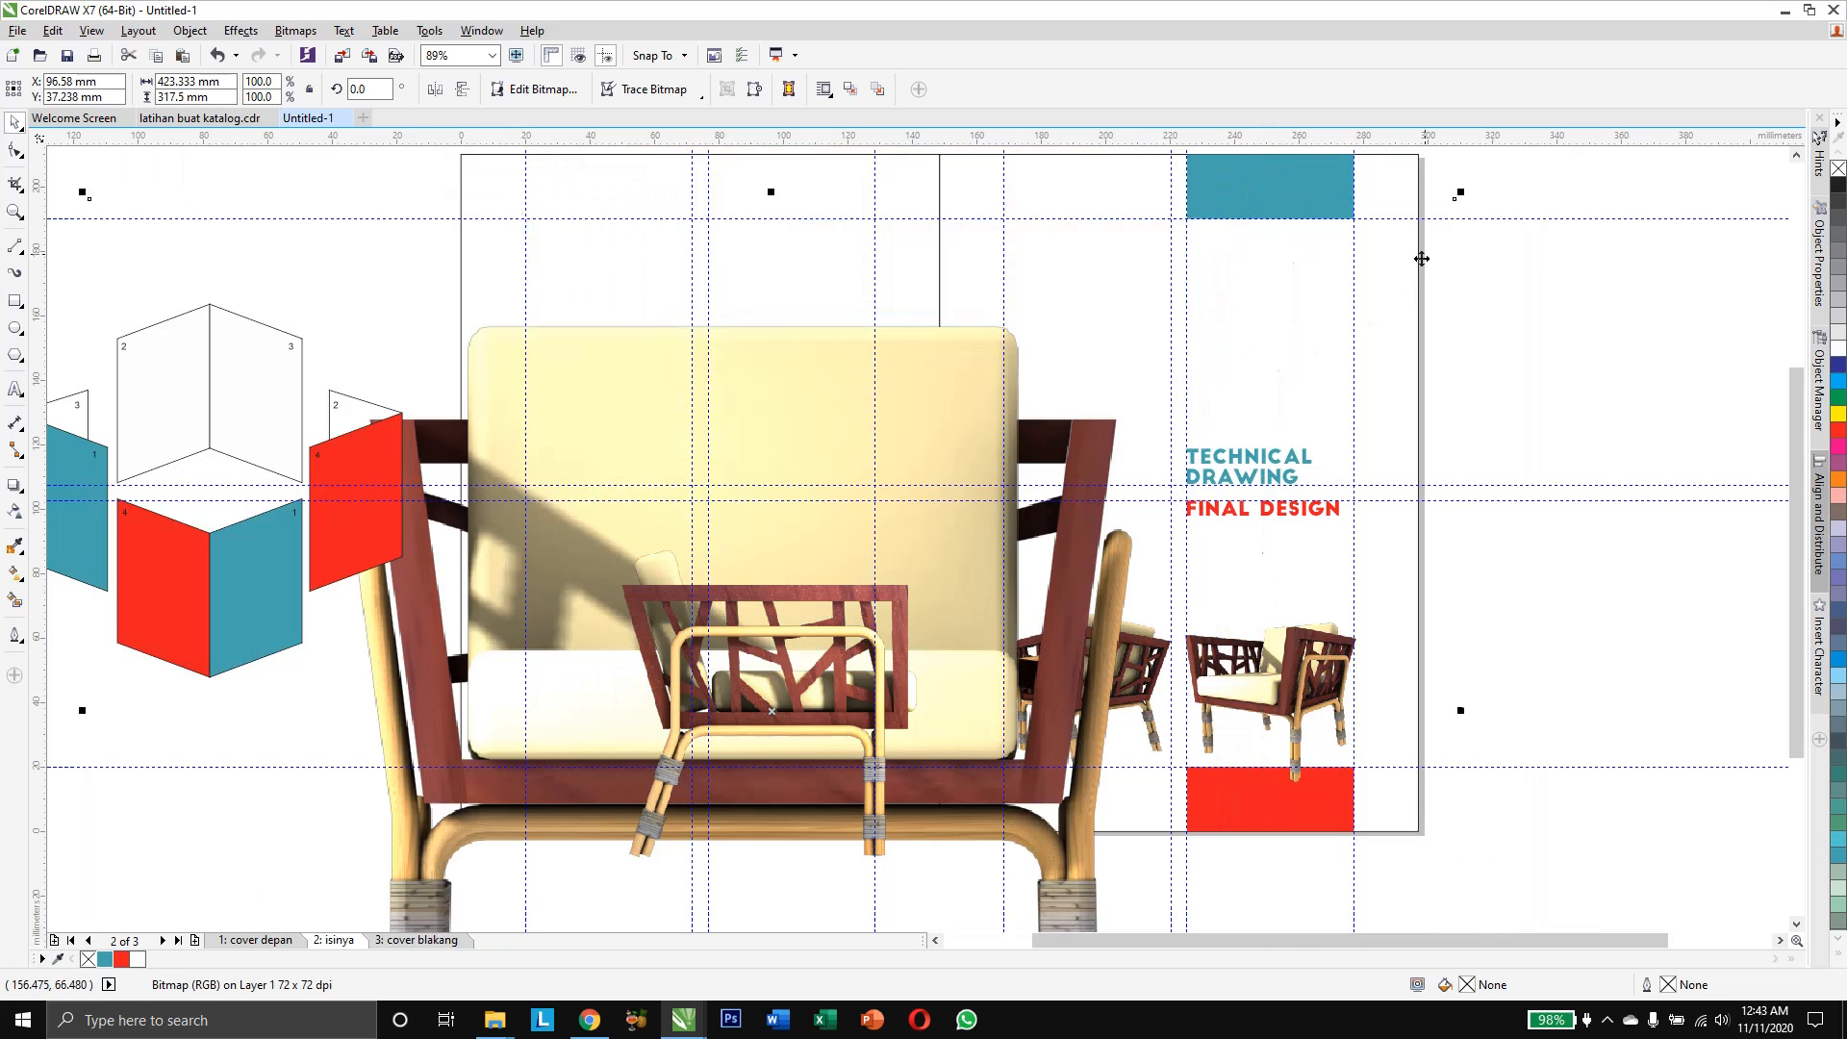
pyautogui.moveTo(1455, 199); pyautogui.dragTo(1044, 577)
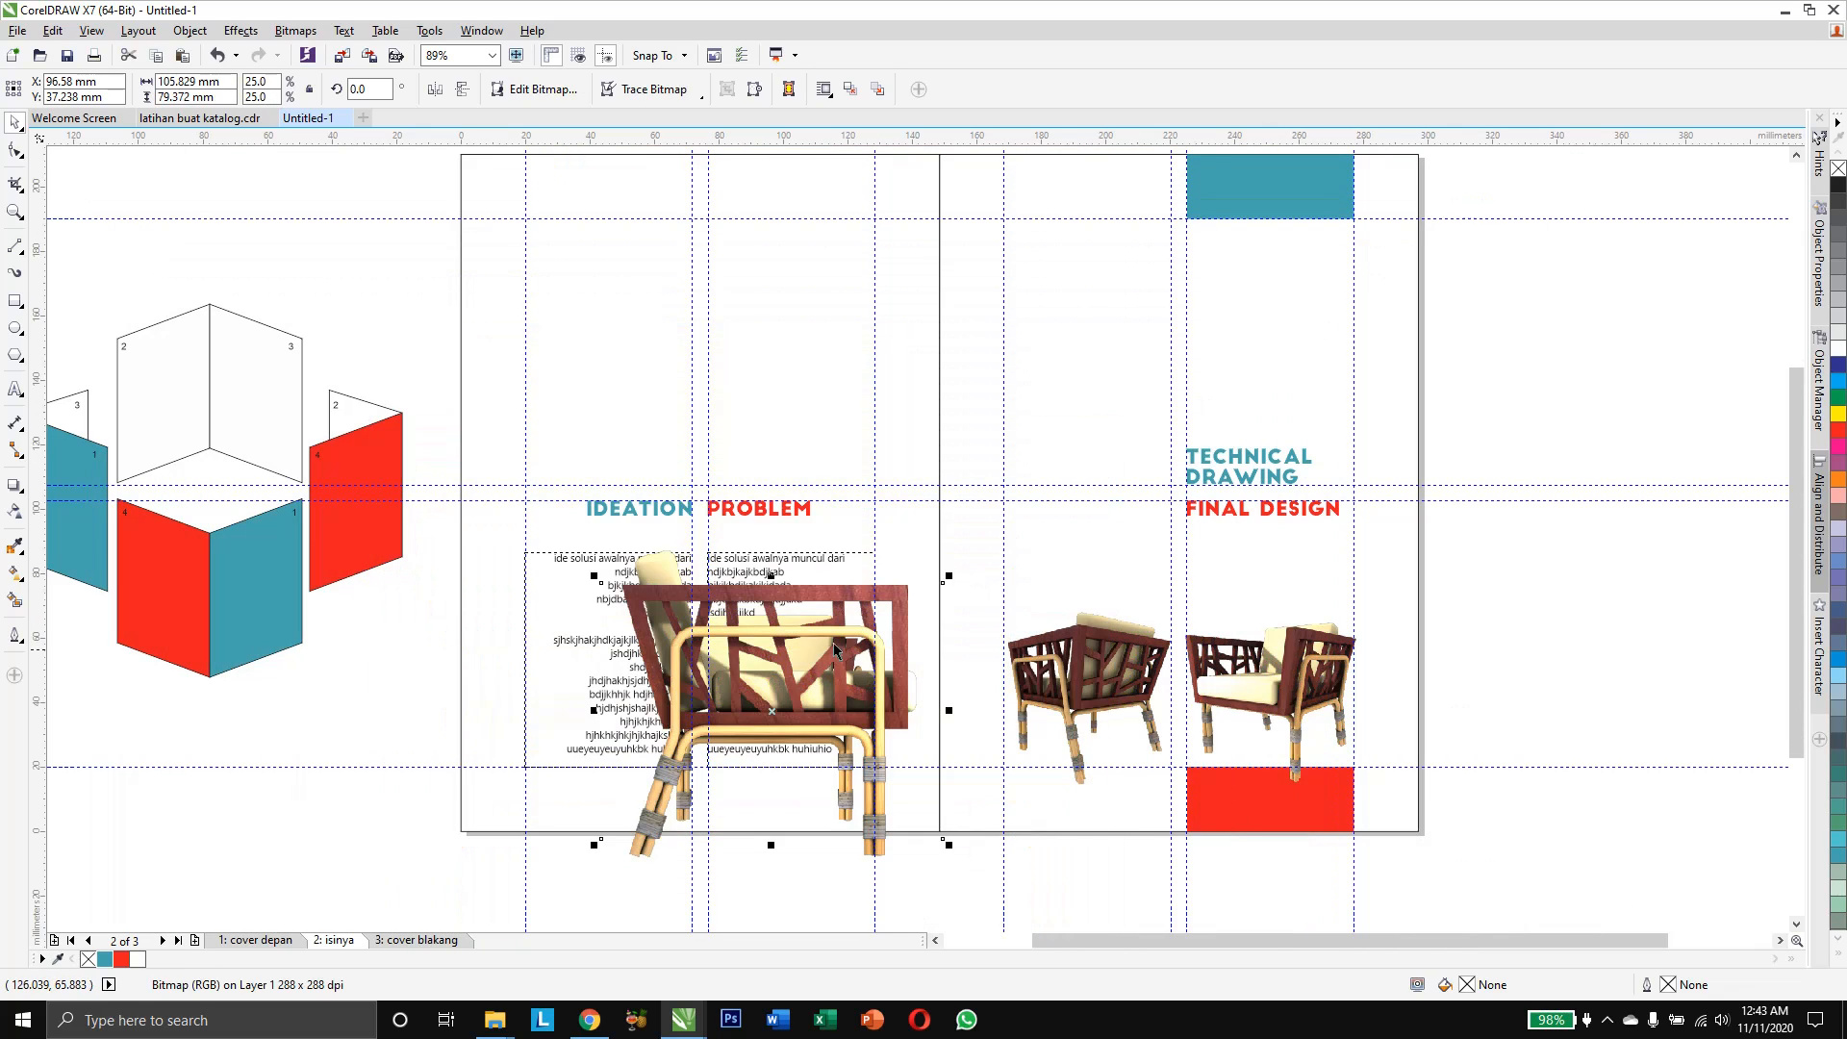
# Move the side-view chair to the upper part of the third column and scale it down to about 65 × 49 mm
pyautogui.moveTo(799, 664); pyautogui.dragTo(1035, 400)
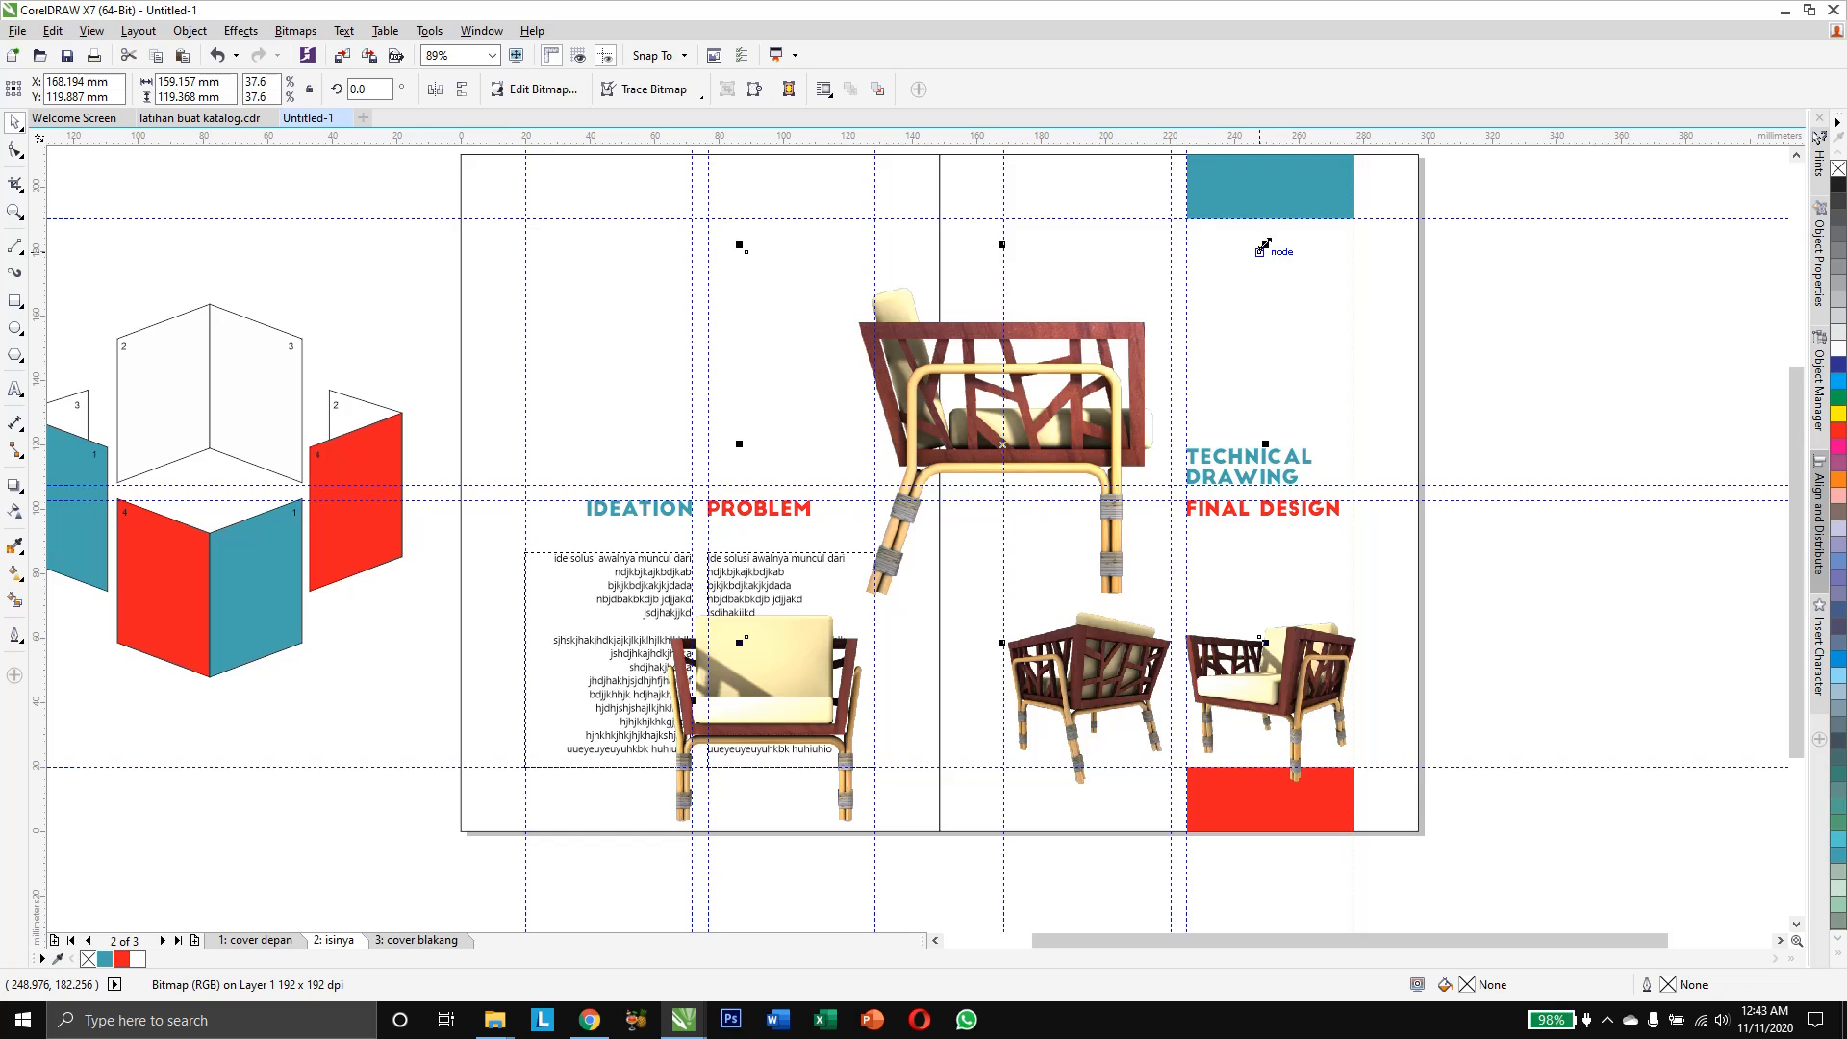
pyautogui.moveTo(1265, 246); pyautogui.dragTo(1087, 332)
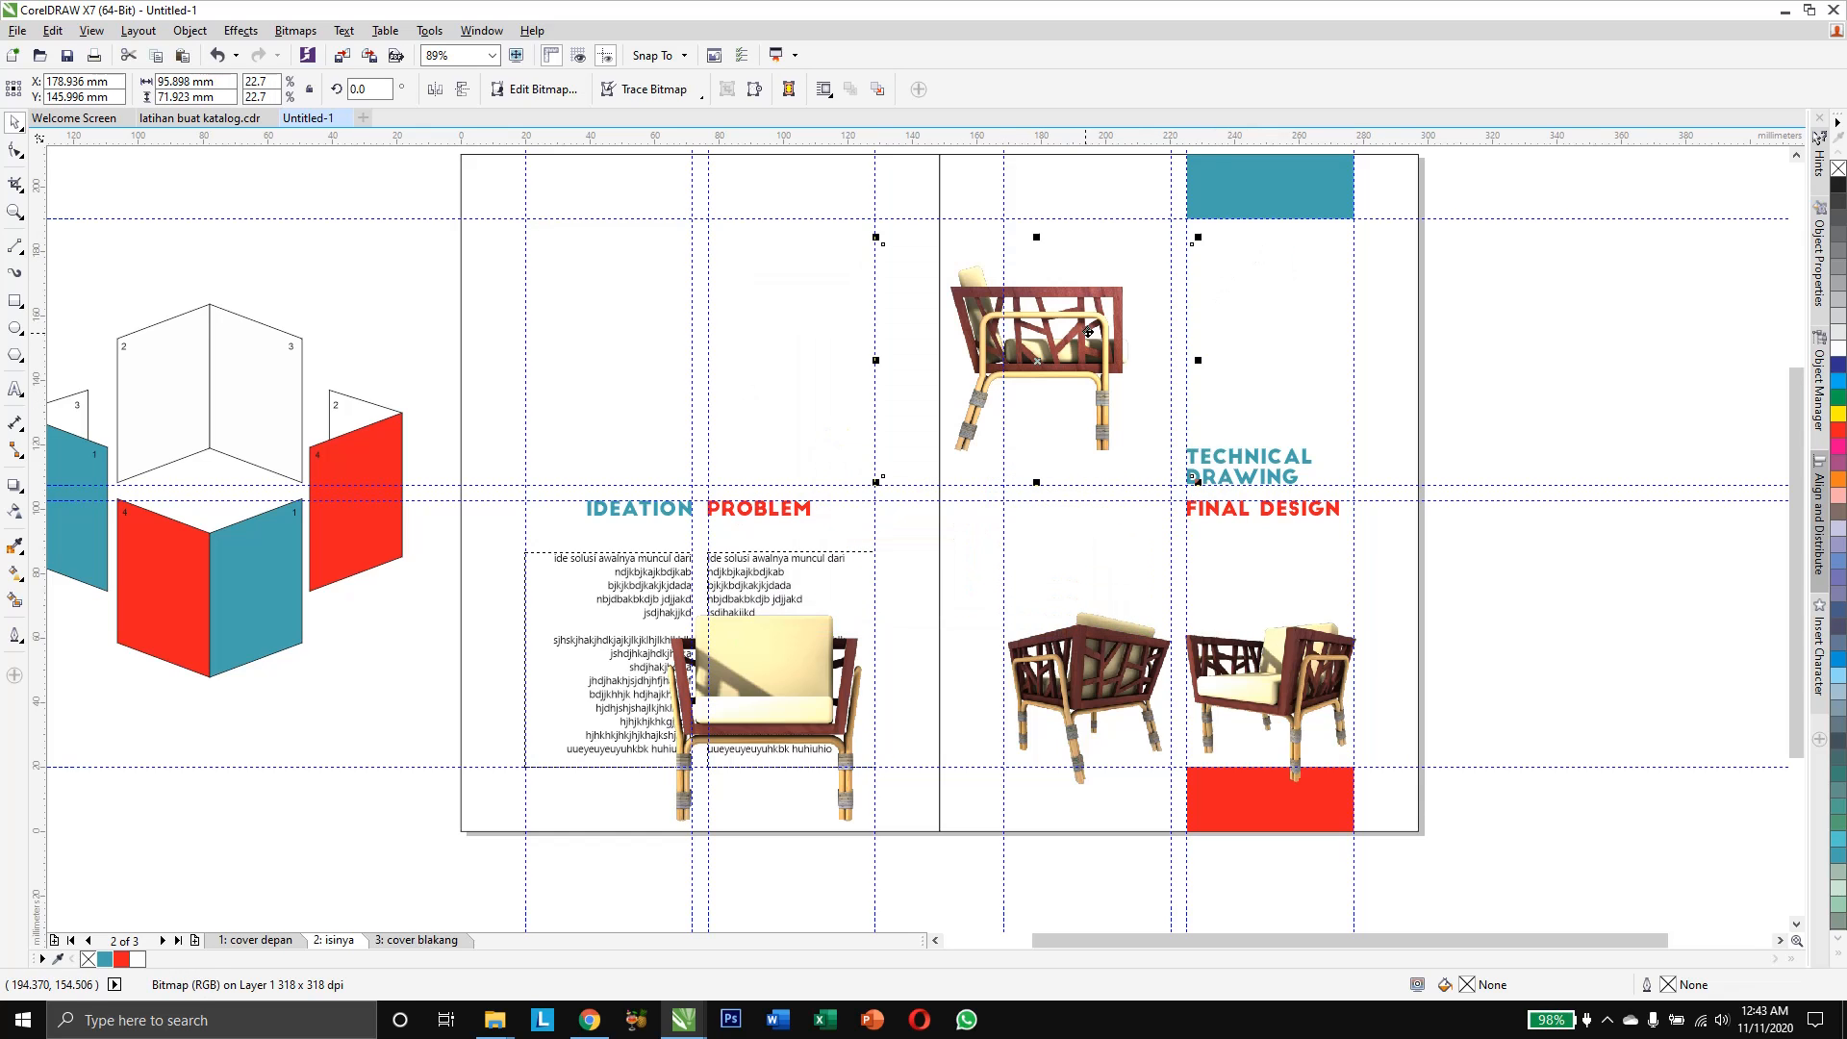
pyautogui.moveTo(880, 480); pyautogui.dragTo(980, 402)
pyautogui.moveTo(1078, 342); pyautogui.dragTo(1114, 351)
# Move the front-view chair above the Technical Drawing heading and scale it to about 71 × 53 mm within the last column's guides
pyautogui.moveTo(768, 672); pyautogui.dragTo(1324, 307)
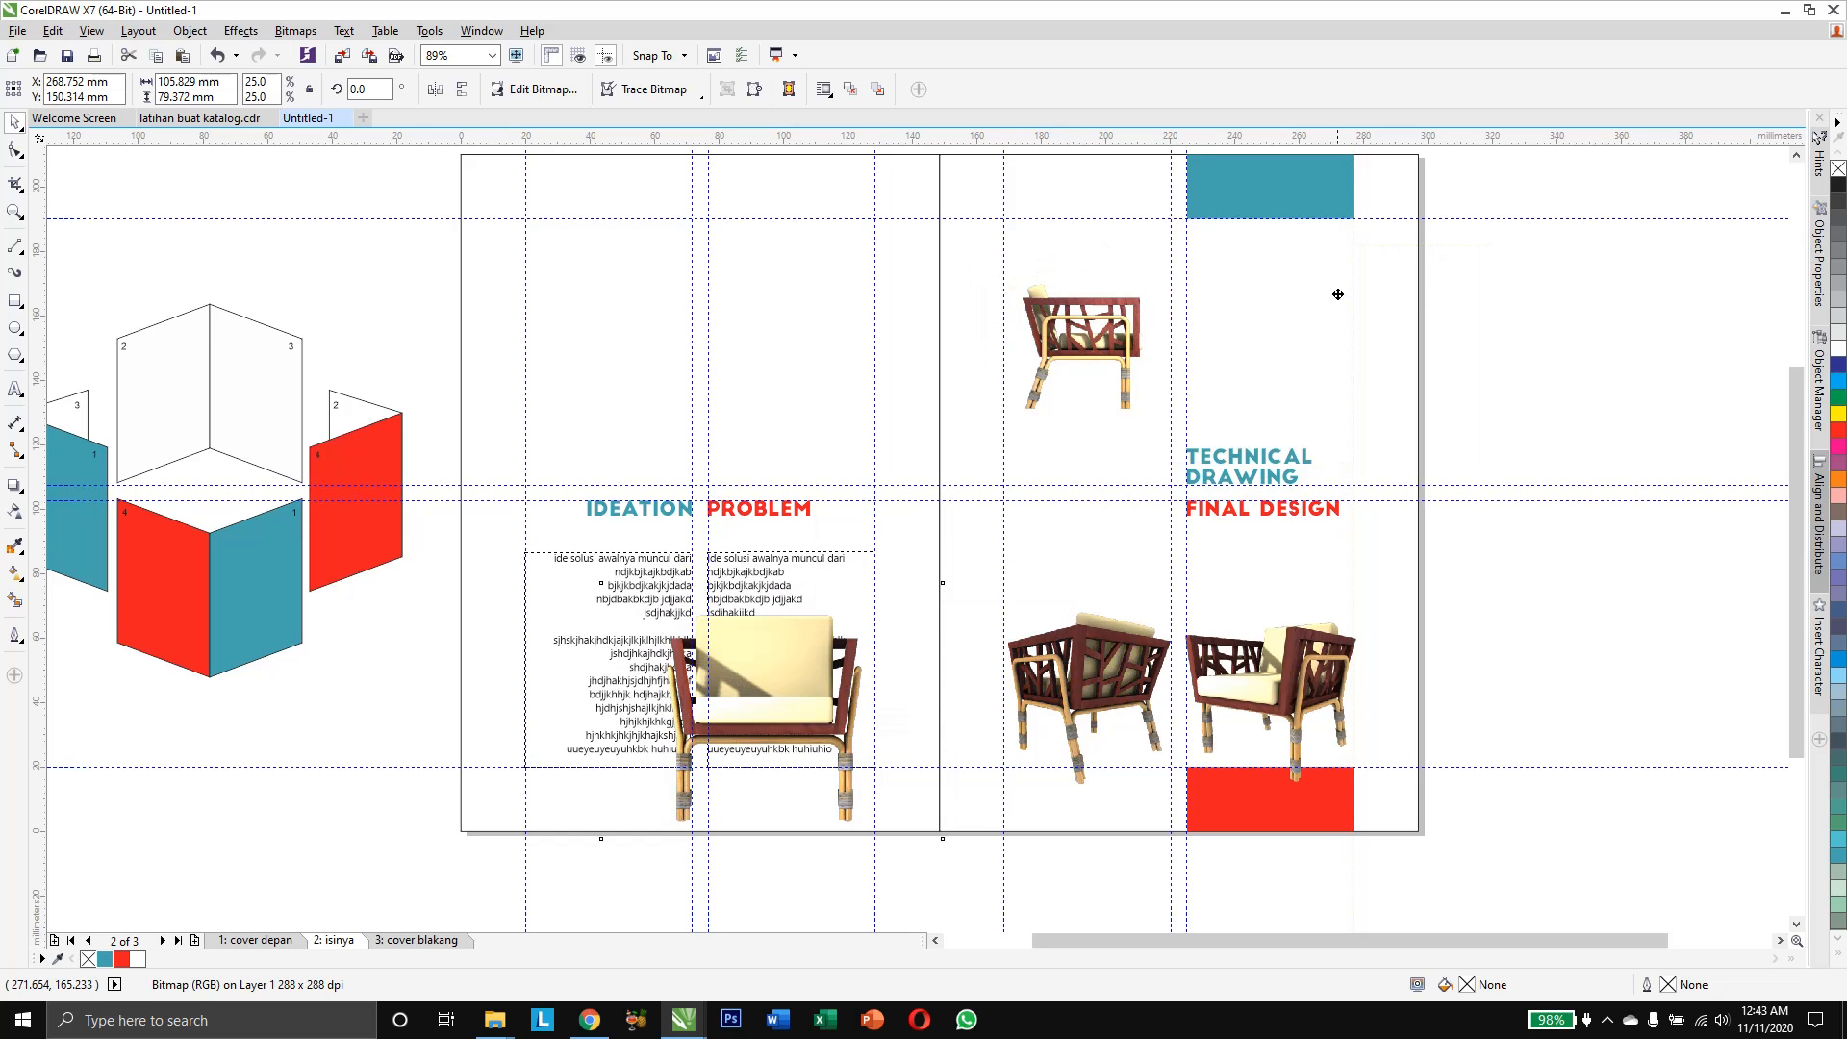
pyautogui.moveTo(1499, 475); pyautogui.dragTo(1359, 377)
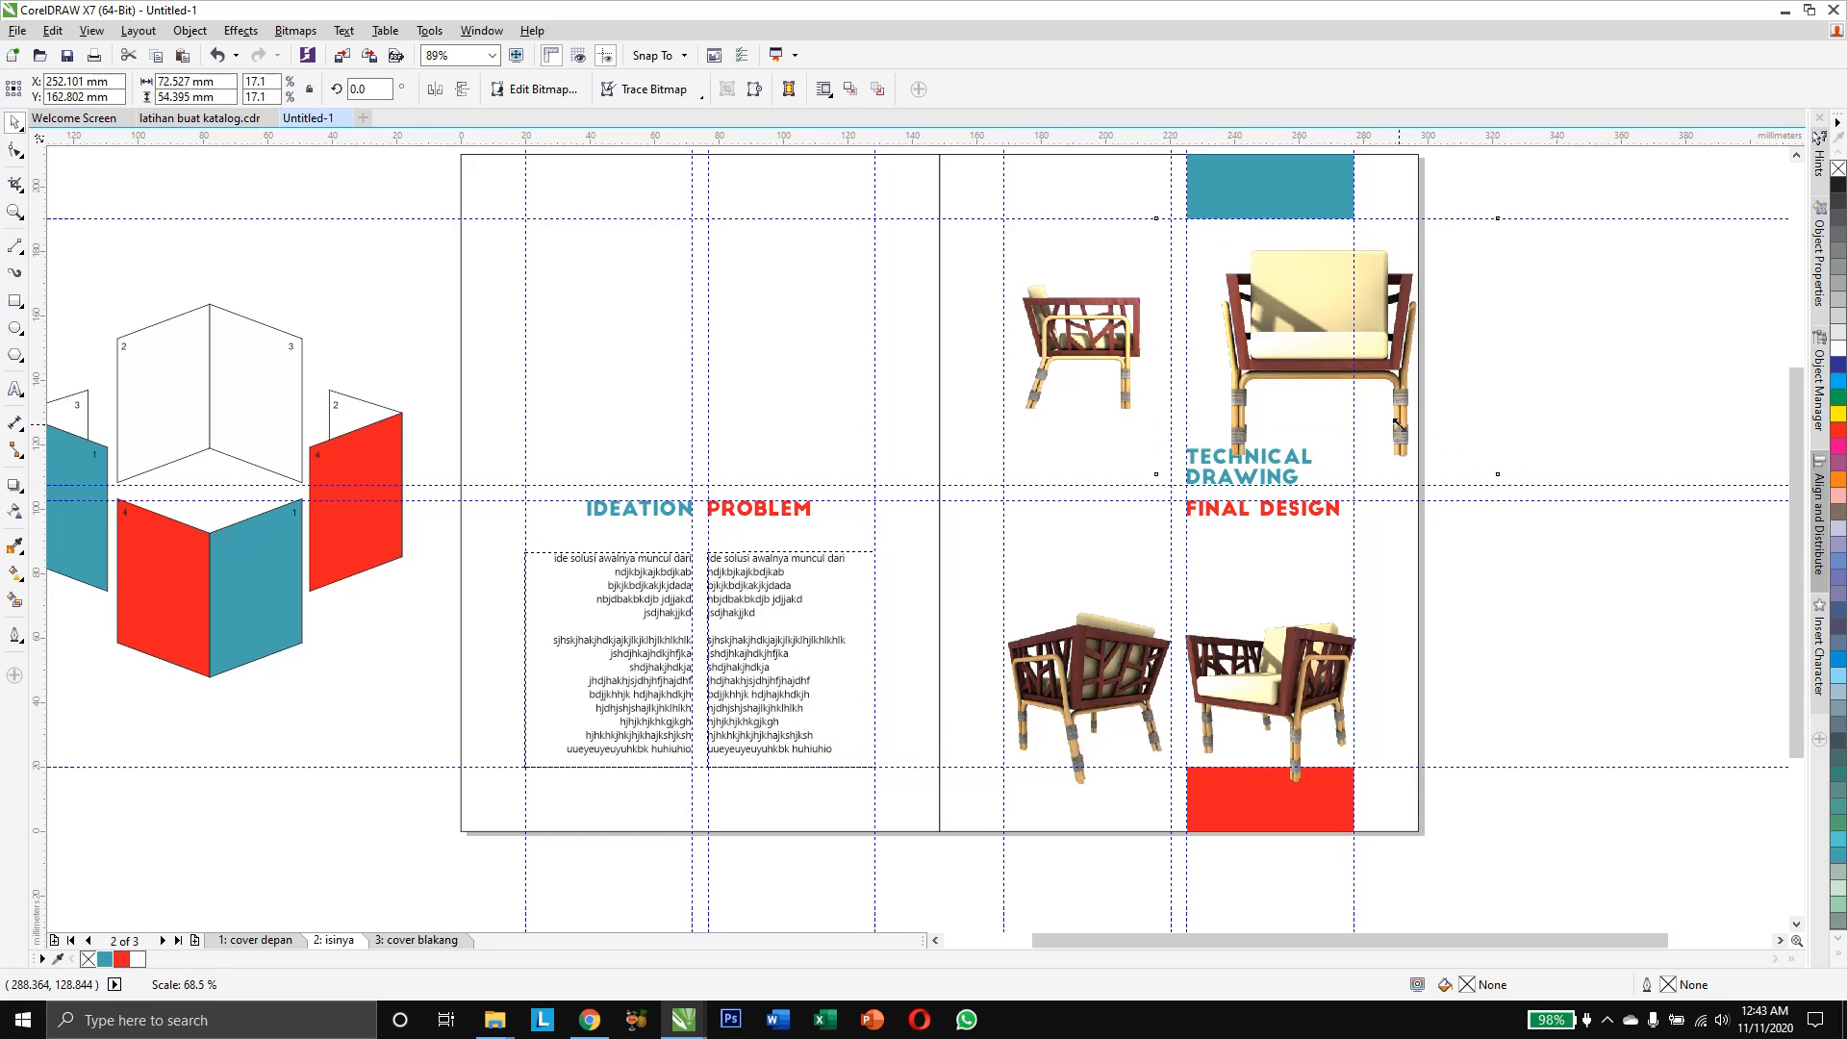
pyautogui.moveTo(1287, 323); pyautogui.dragTo(1288, 365)
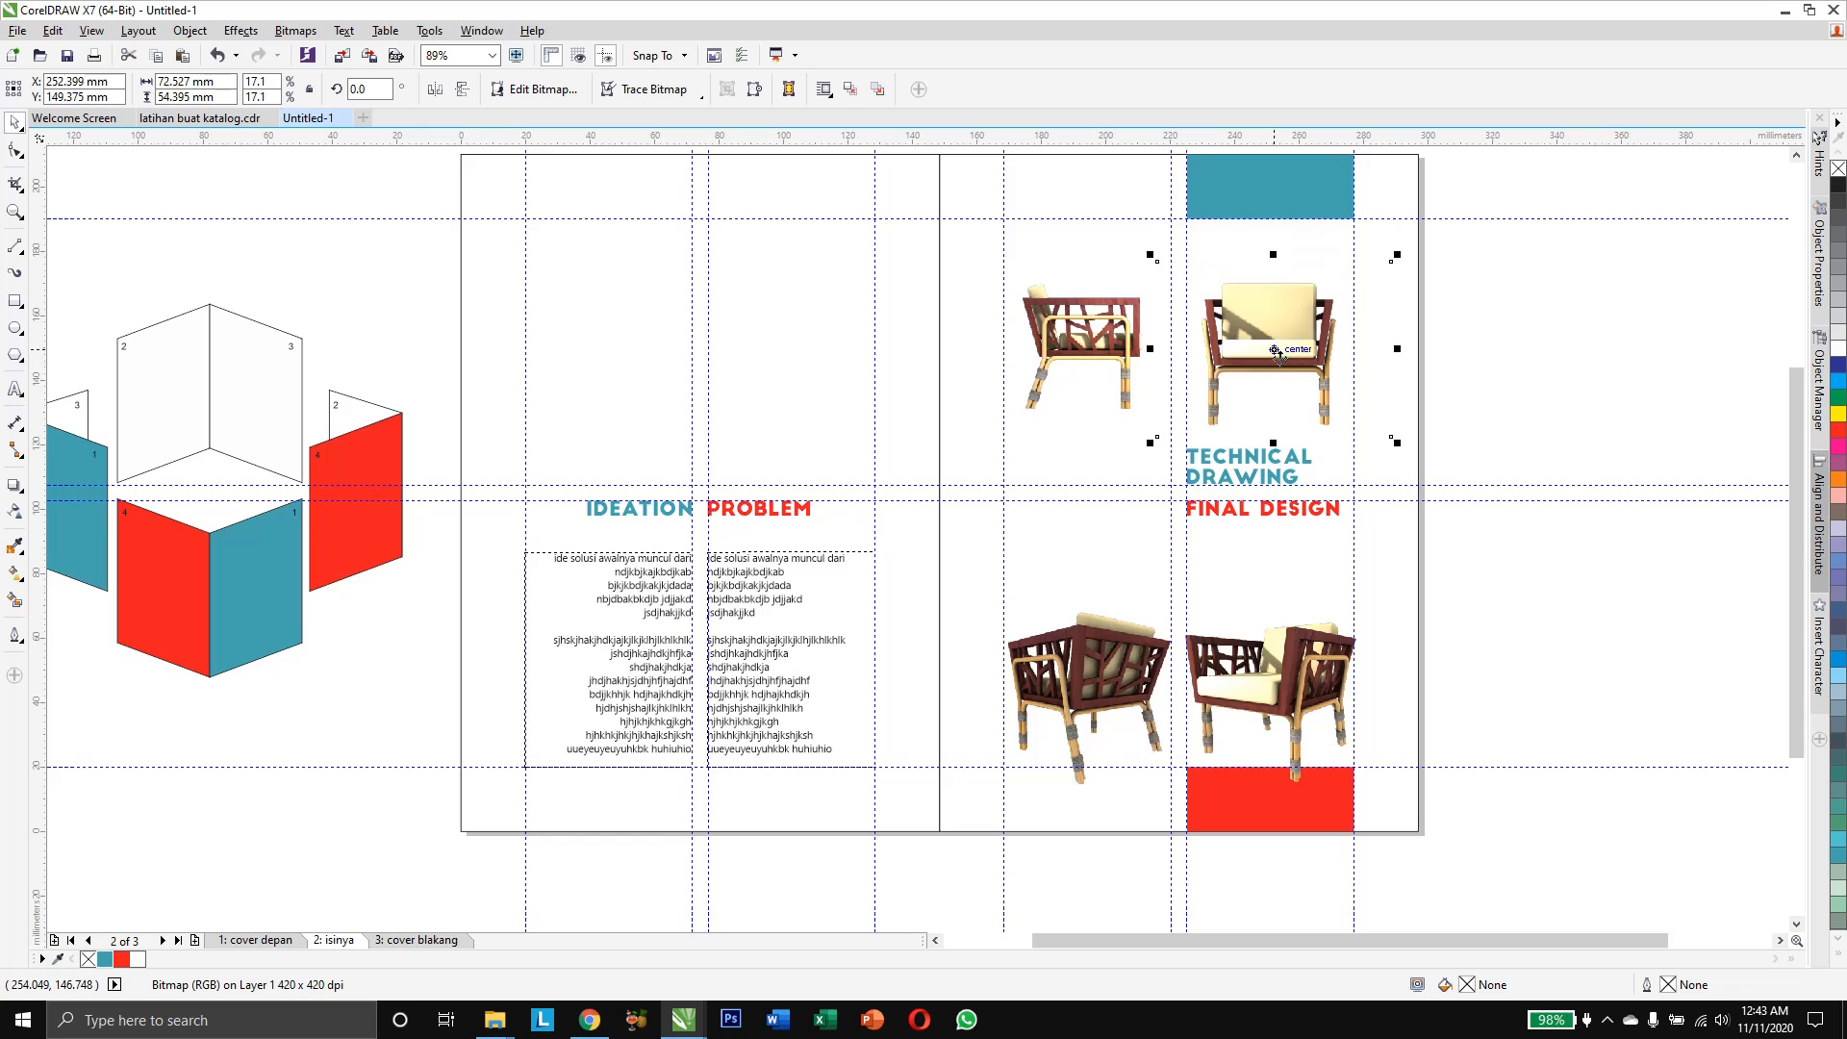
pyautogui.moveTo(1152, 254); pyautogui.dragTo(1130, 238)
pyautogui.moveTo(1289, 331); pyautogui.dragTo(1290, 321)
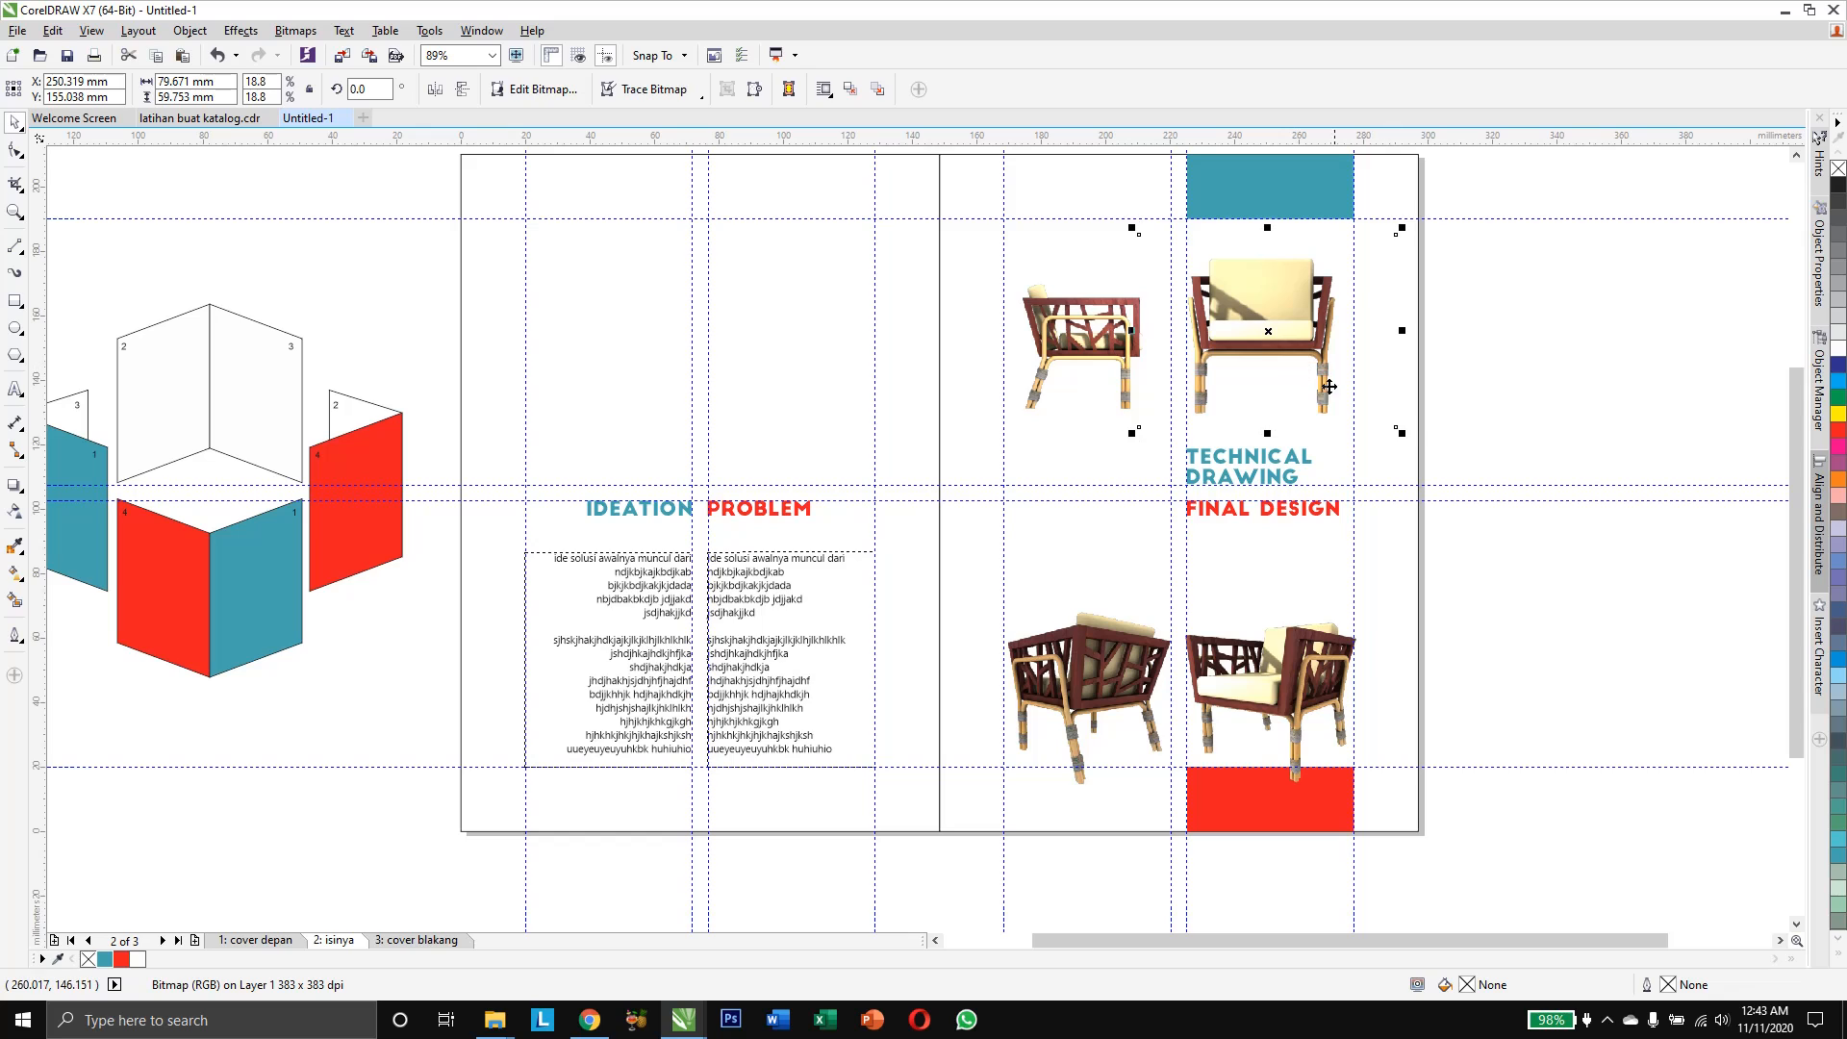
pyautogui.moveTo(1396, 429); pyautogui.dragTo(1385, 432)
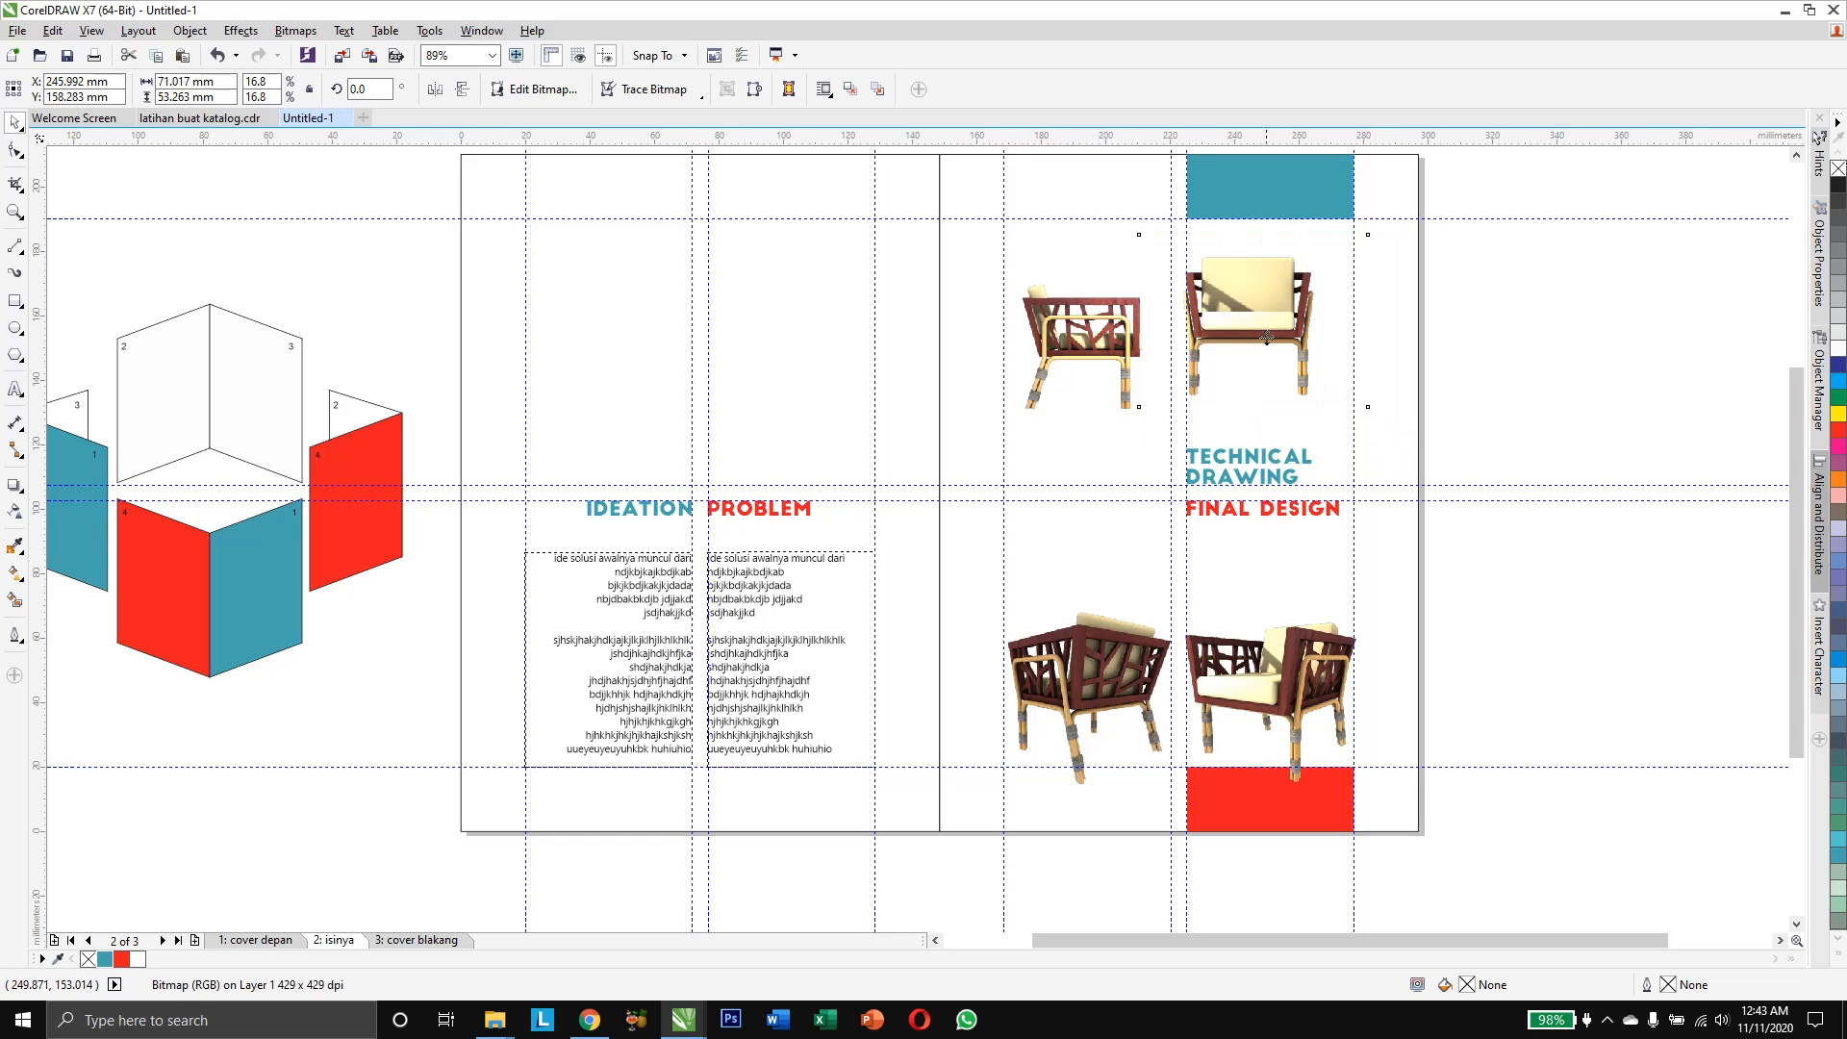
pyautogui.moveTo(1280, 345); pyautogui.dragTo(1271, 346)
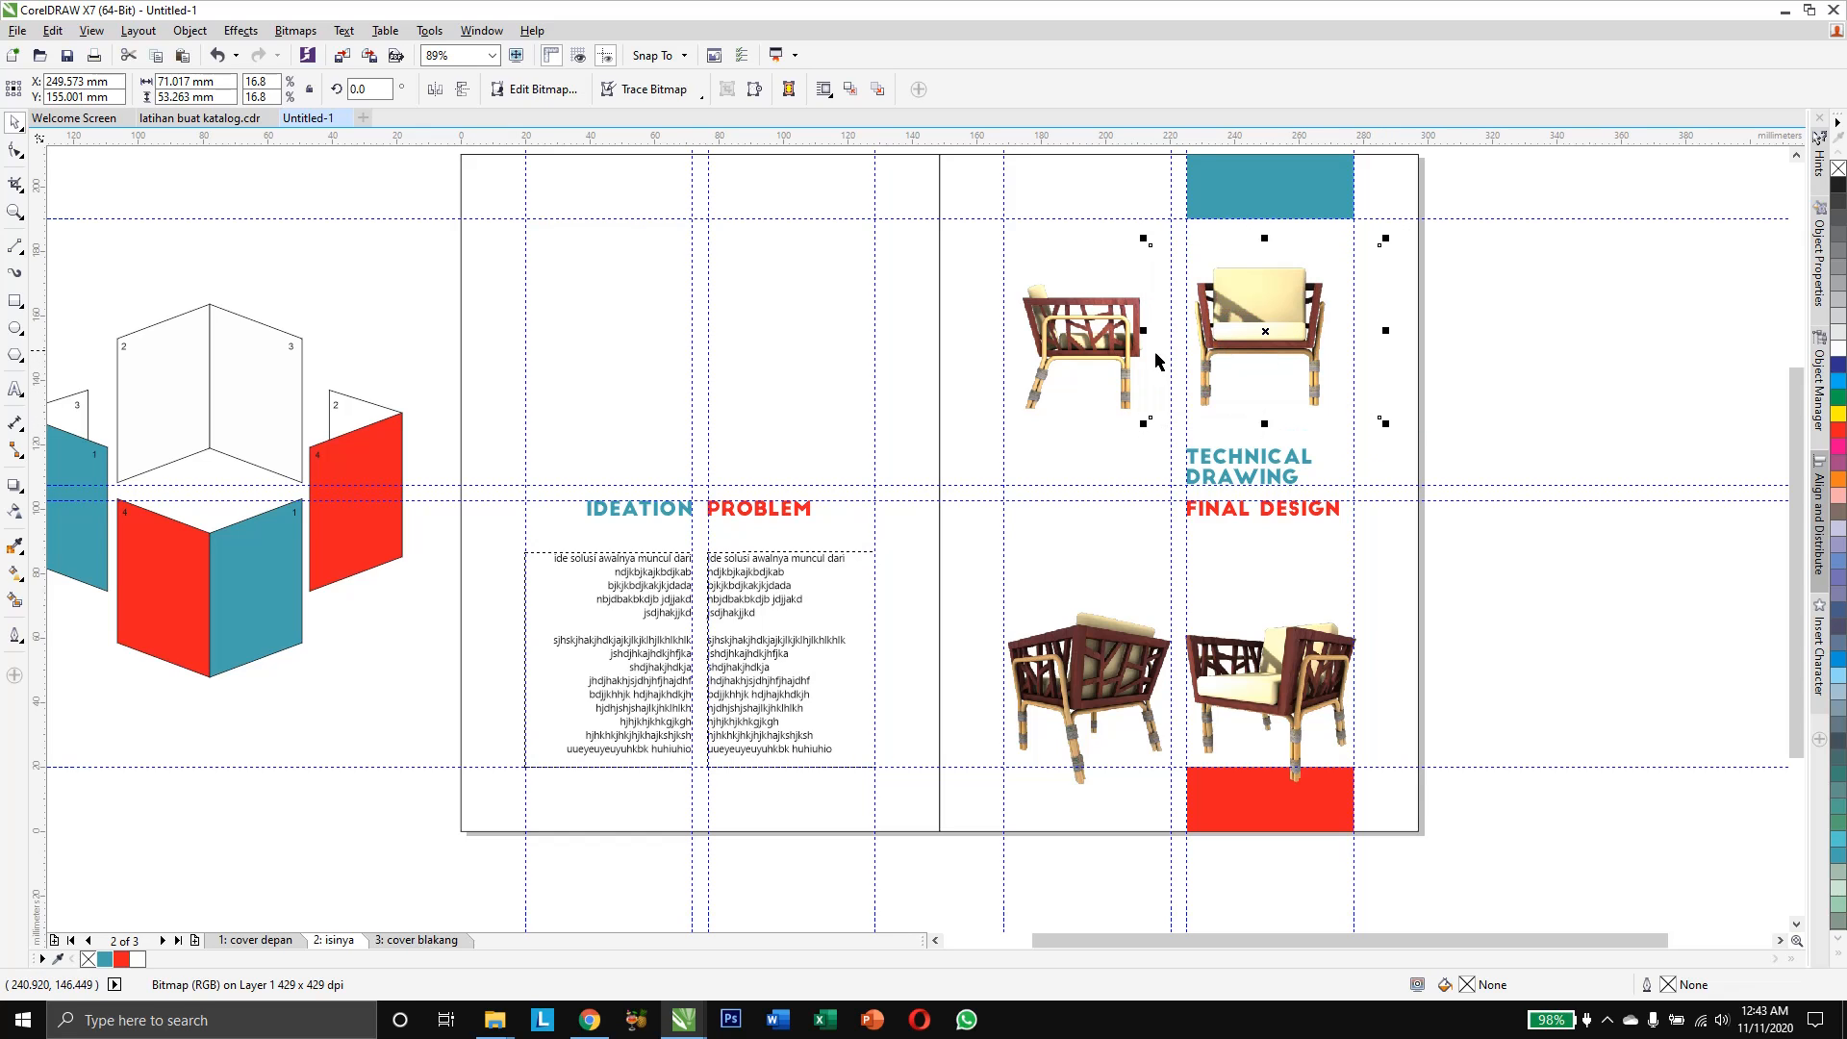
# Reduce the front-view chair to about 61 × 46 mm and nudge it up slightly
pyautogui.click(1135, 349)
pyautogui.click(1182, 276)
pyautogui.moveTo(1151, 246); pyautogui.dragTo(1174, 264)
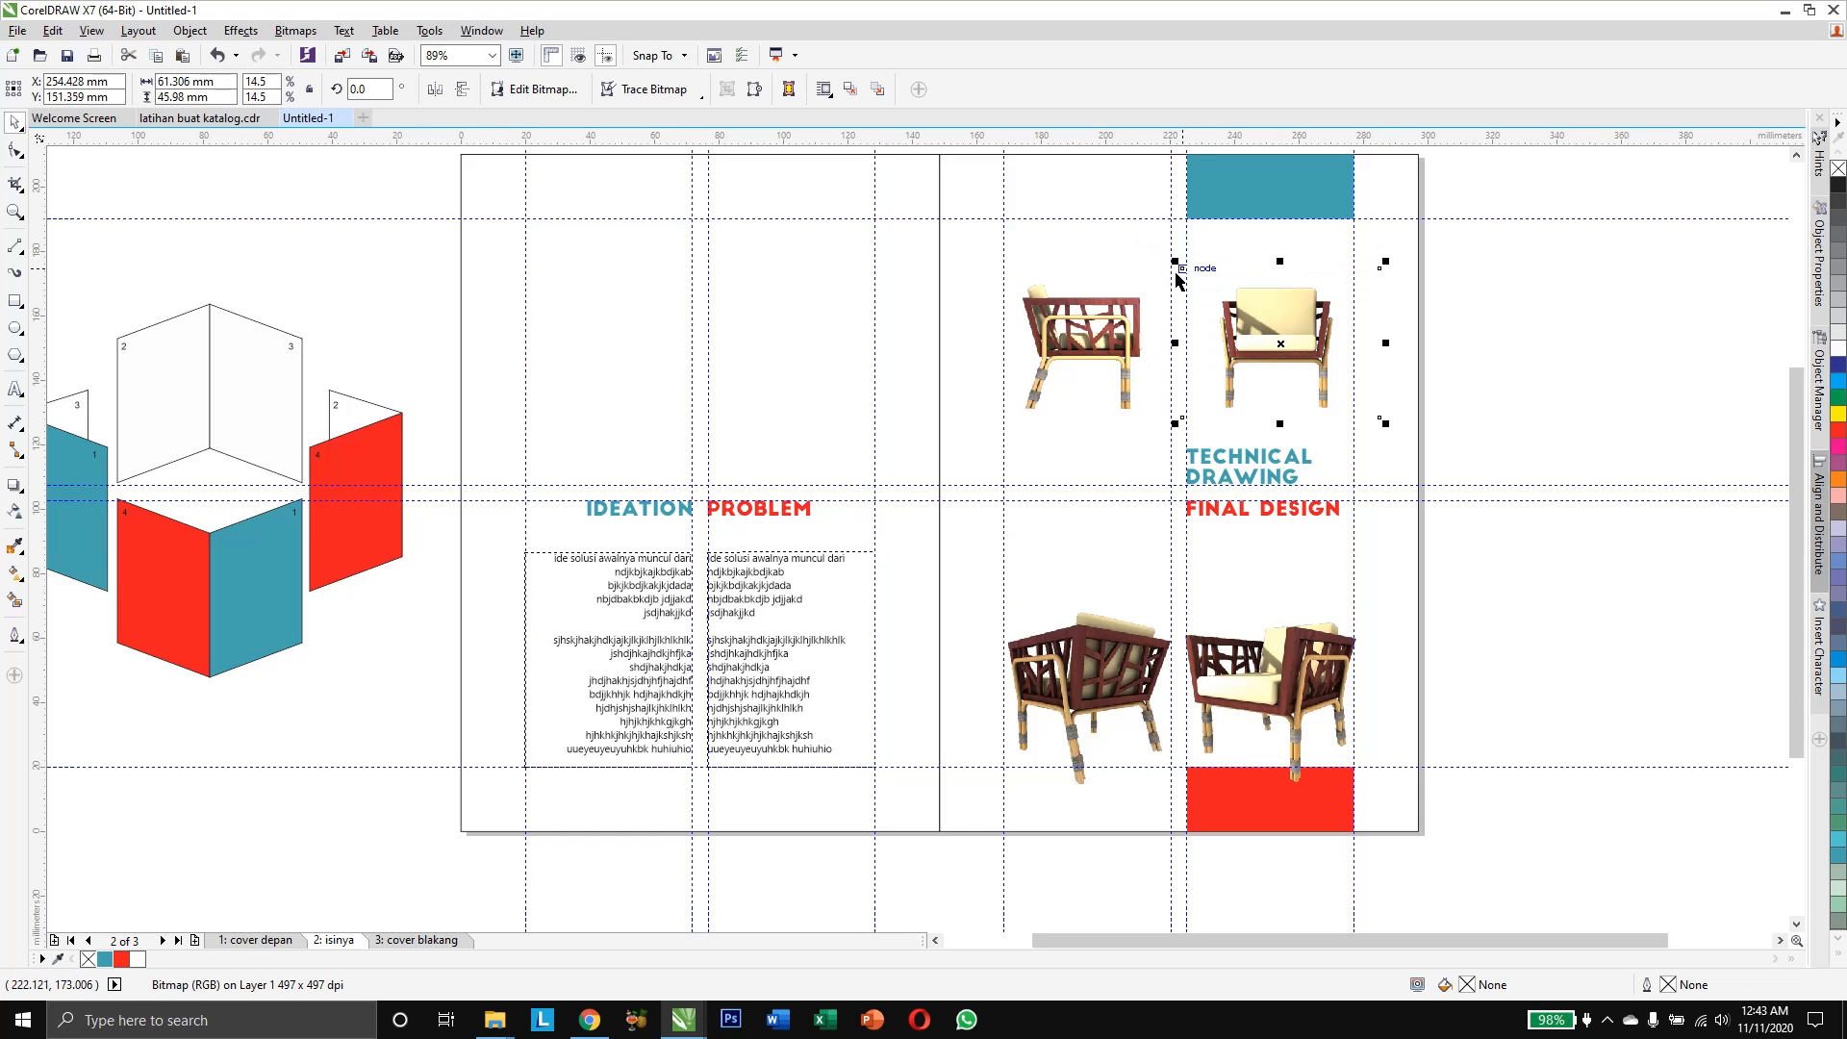
pyautogui.press('Up')
pyautogui.press('Up')
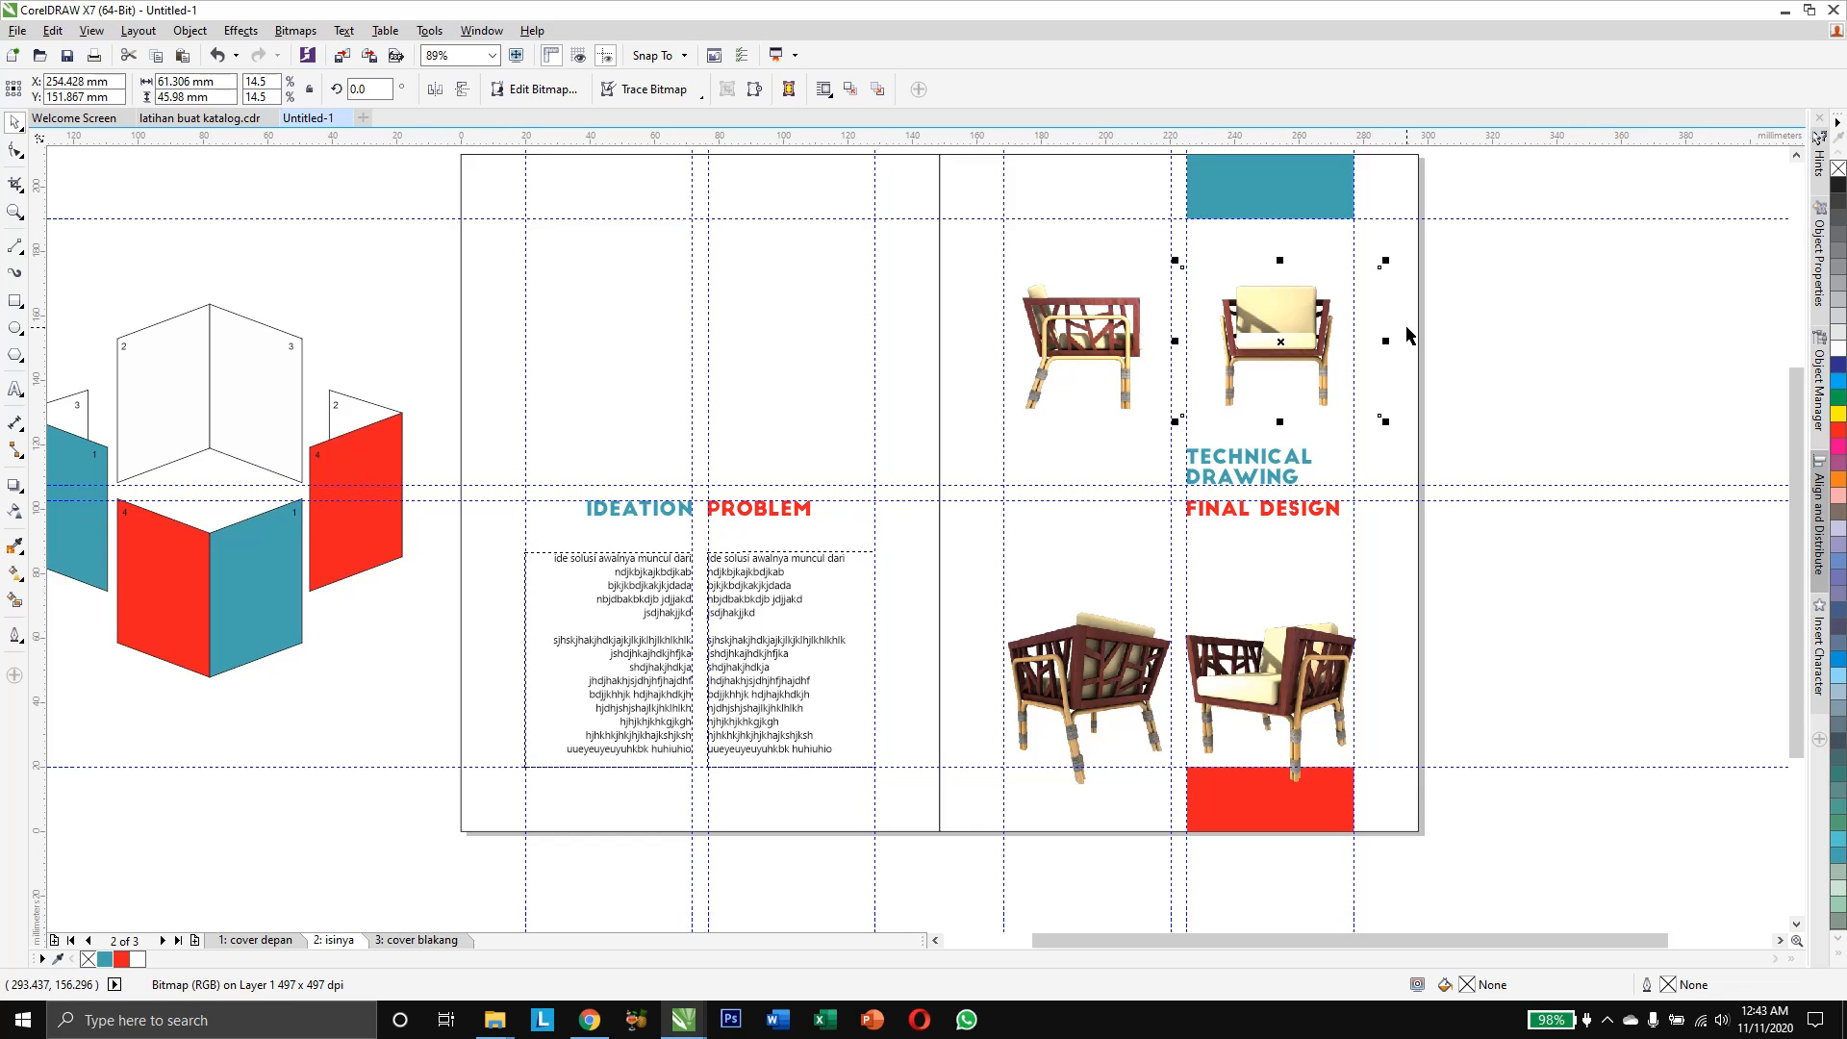
# Reduce the side-view chair to about 62 × 46 mm, then nudge it right and slightly up to line up with the front view
pyautogui.click(1108, 358)
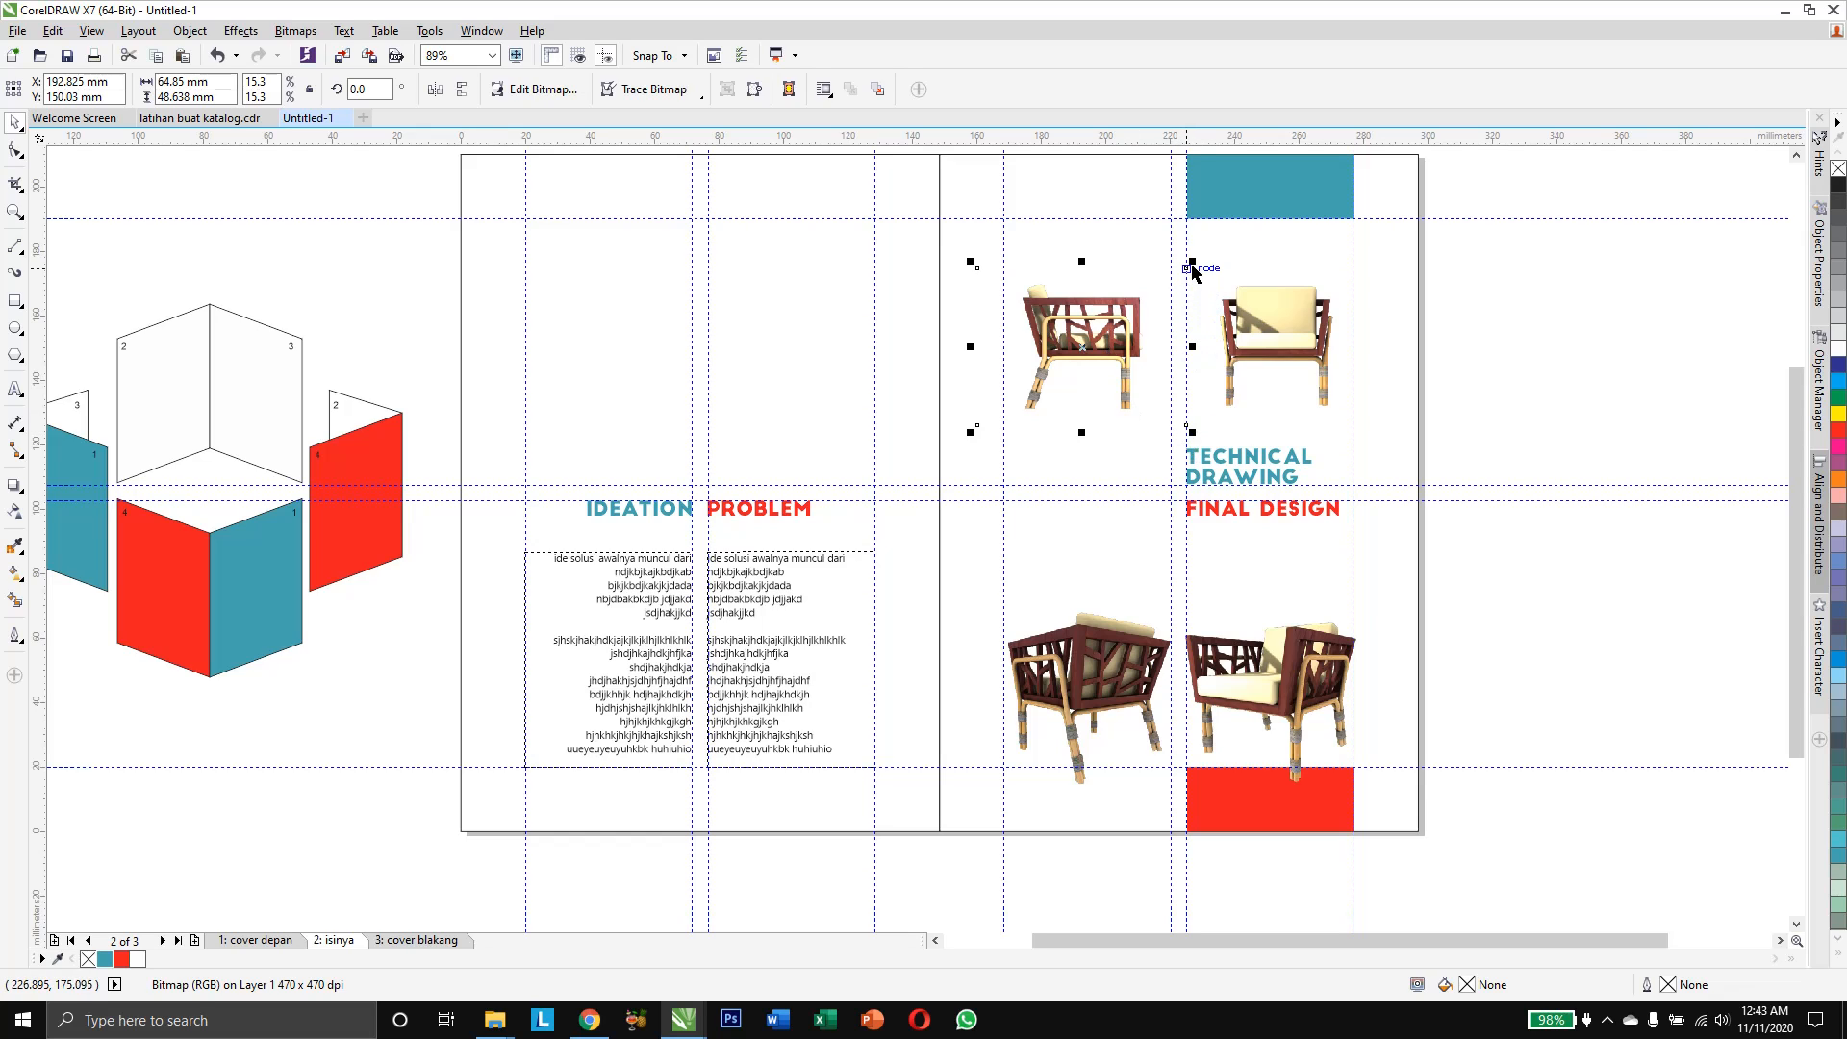
pyautogui.moveTo(1193, 261); pyautogui.dragTo(1184, 268)
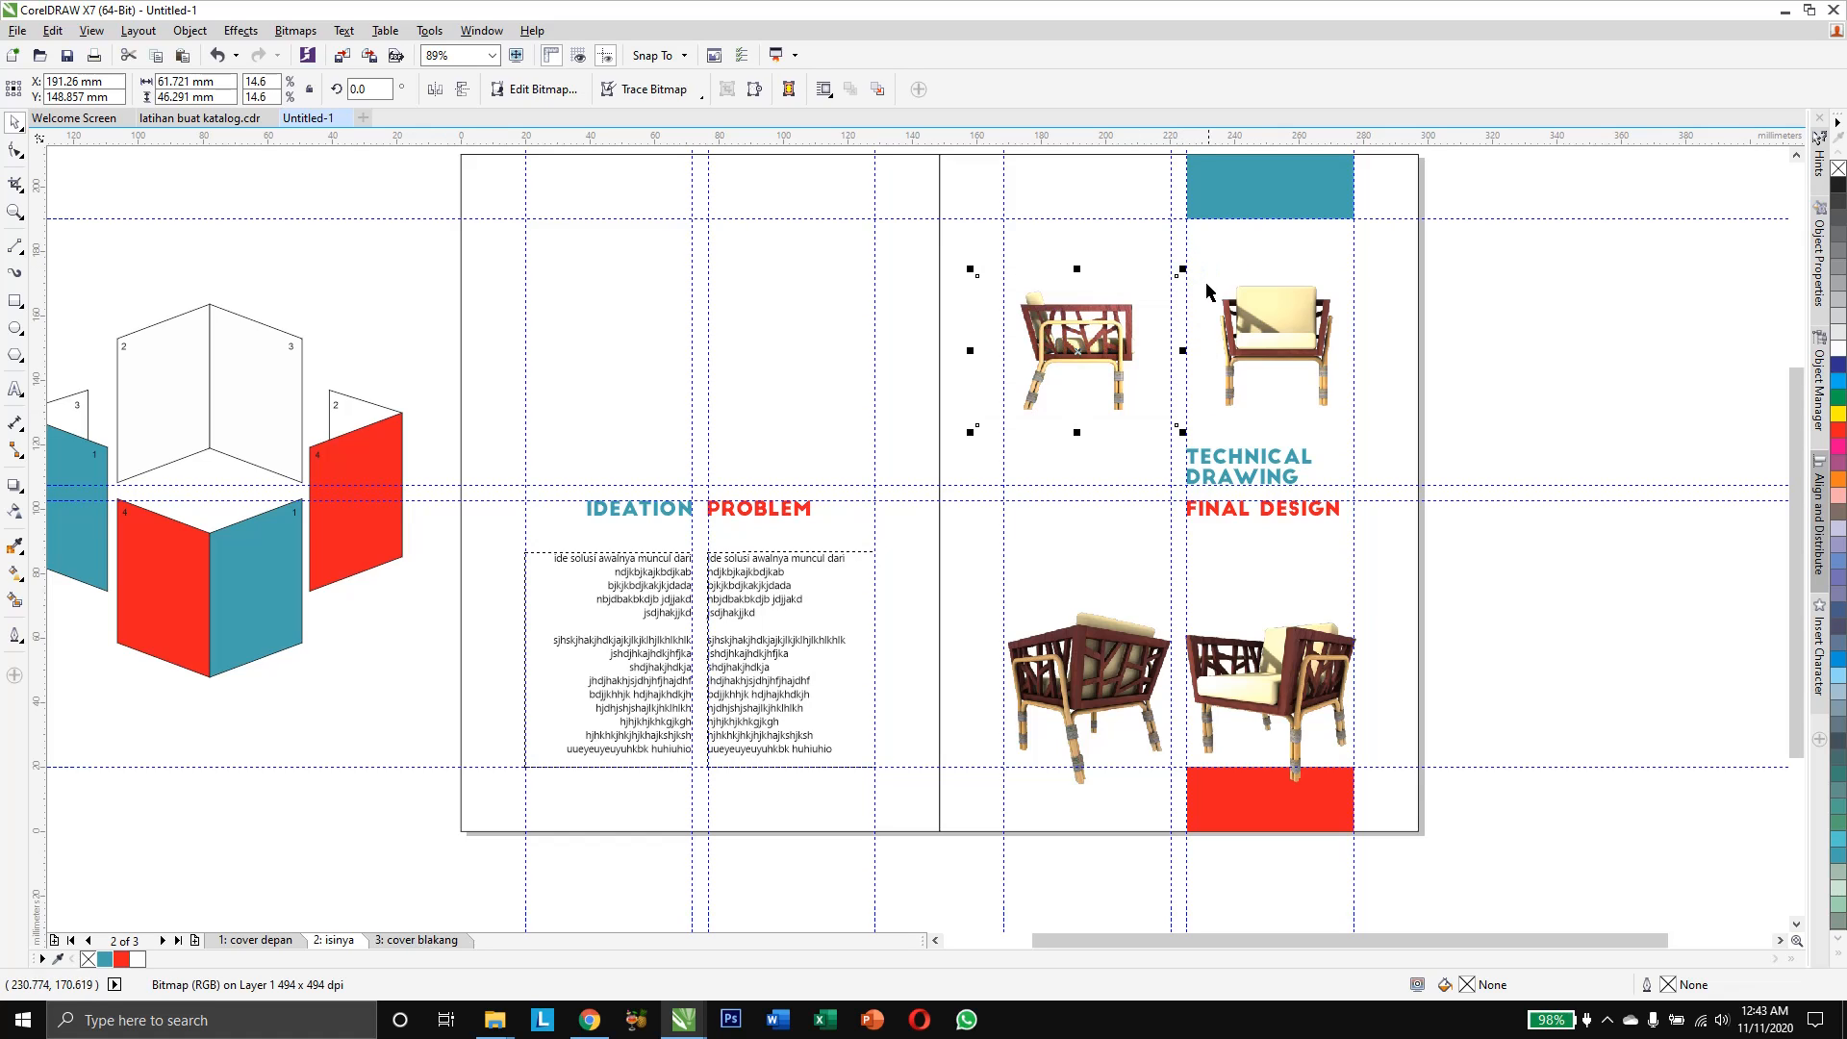
pyautogui.press('Right')
pyautogui.press('Right')
pyautogui.press('Right')
pyautogui.press('Right')
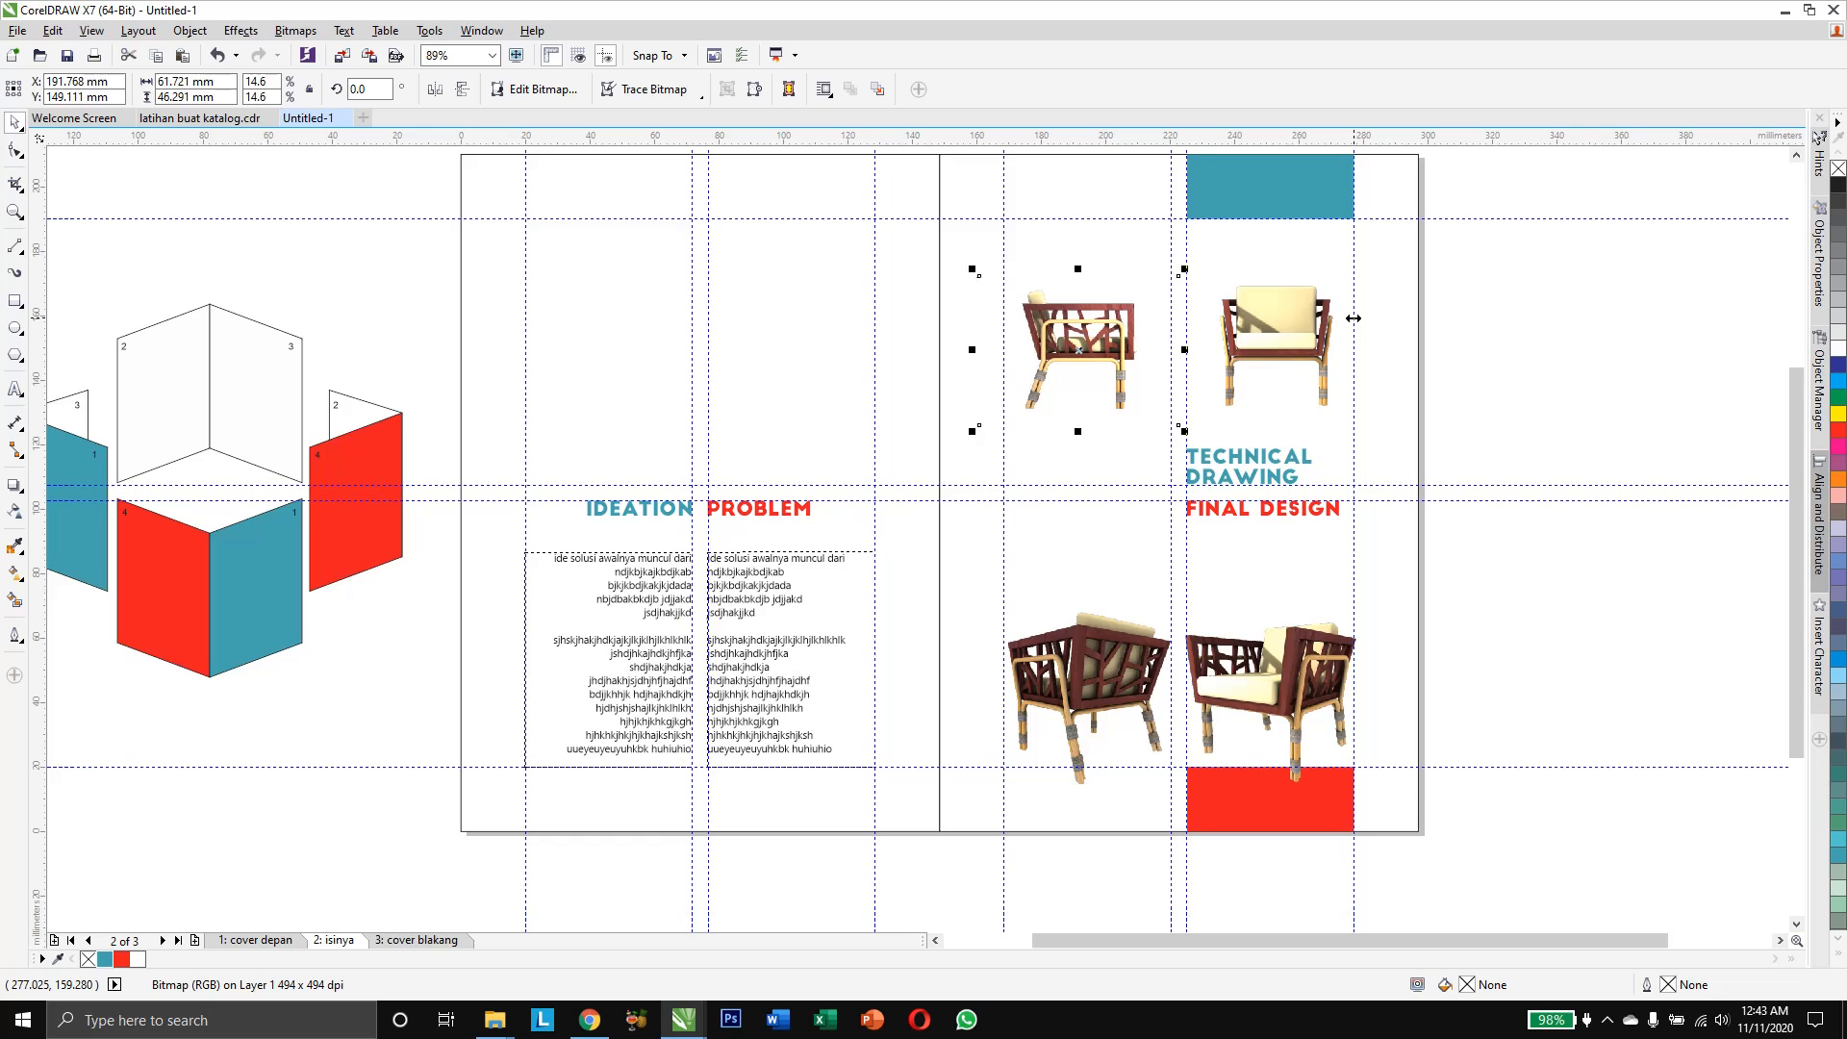
pyautogui.hotkey('ctrl', 'Right')
pyautogui.hotkey('ctrl', 'Right')
pyautogui.hotkey('ctrl', 'Right')
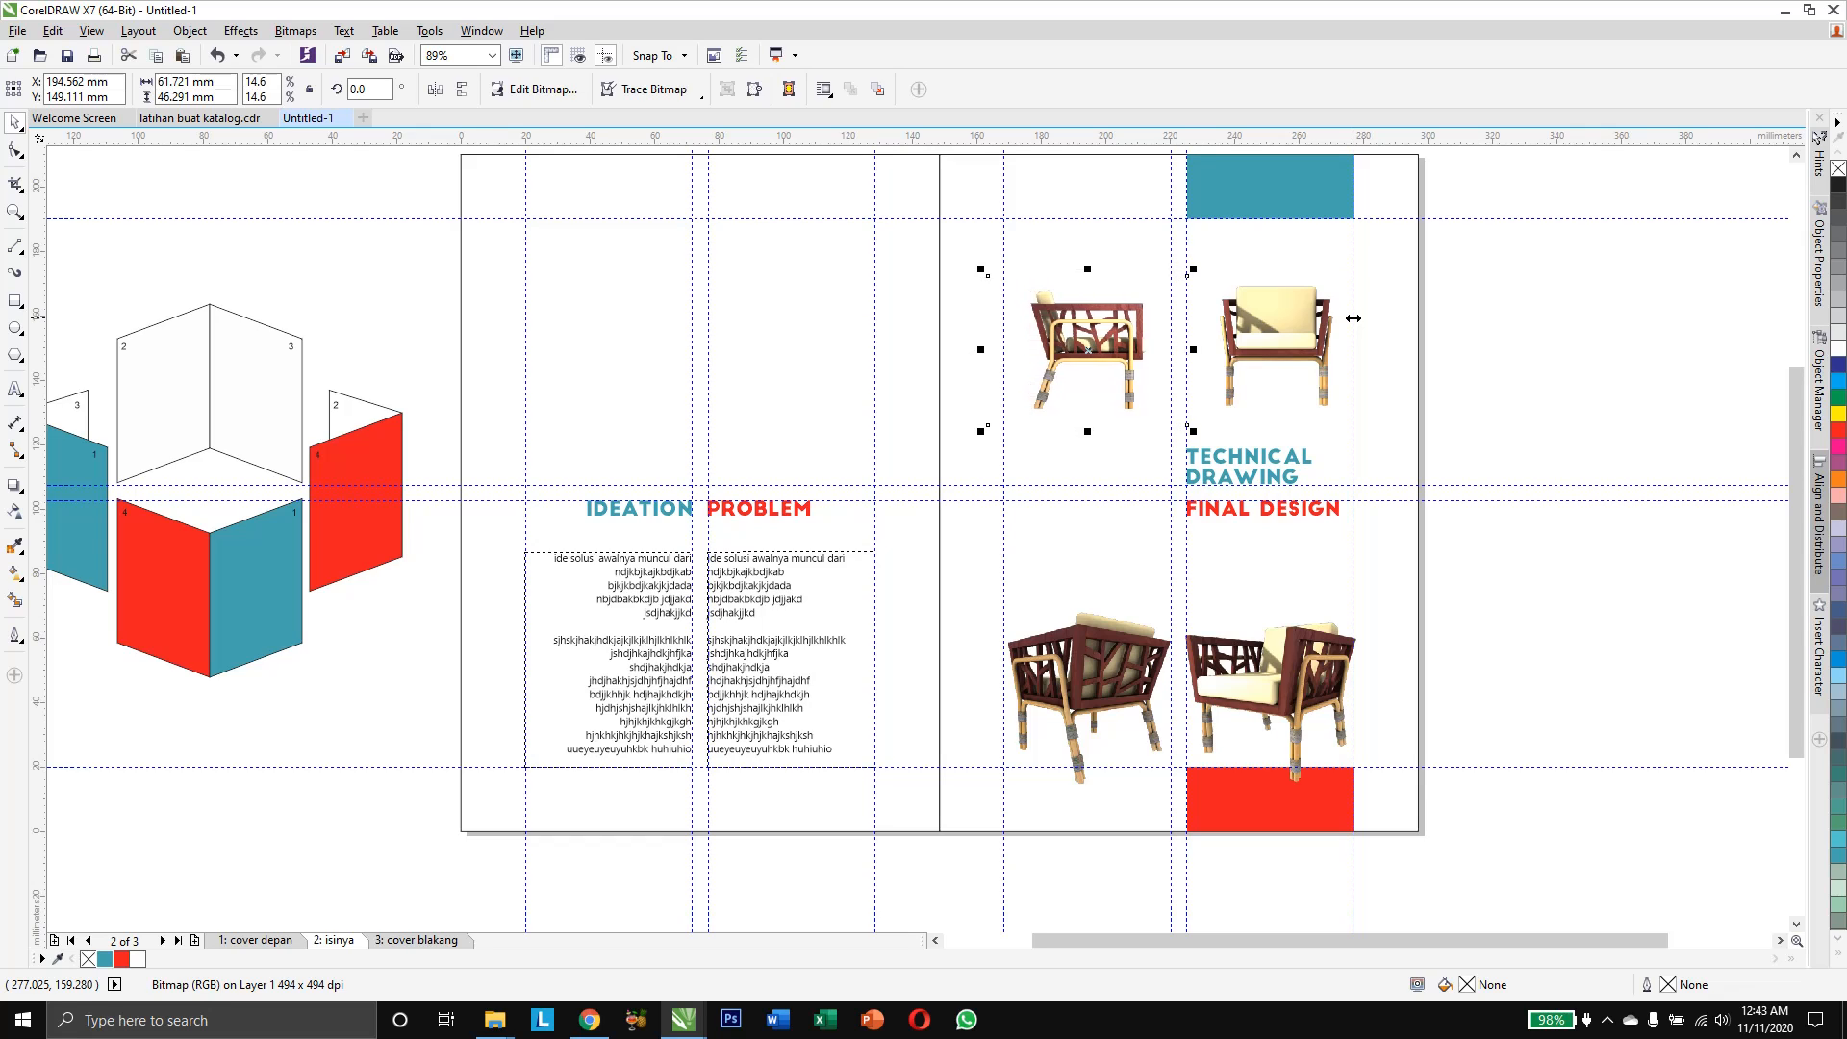
pyautogui.hotkey('ctrl', 'Up')
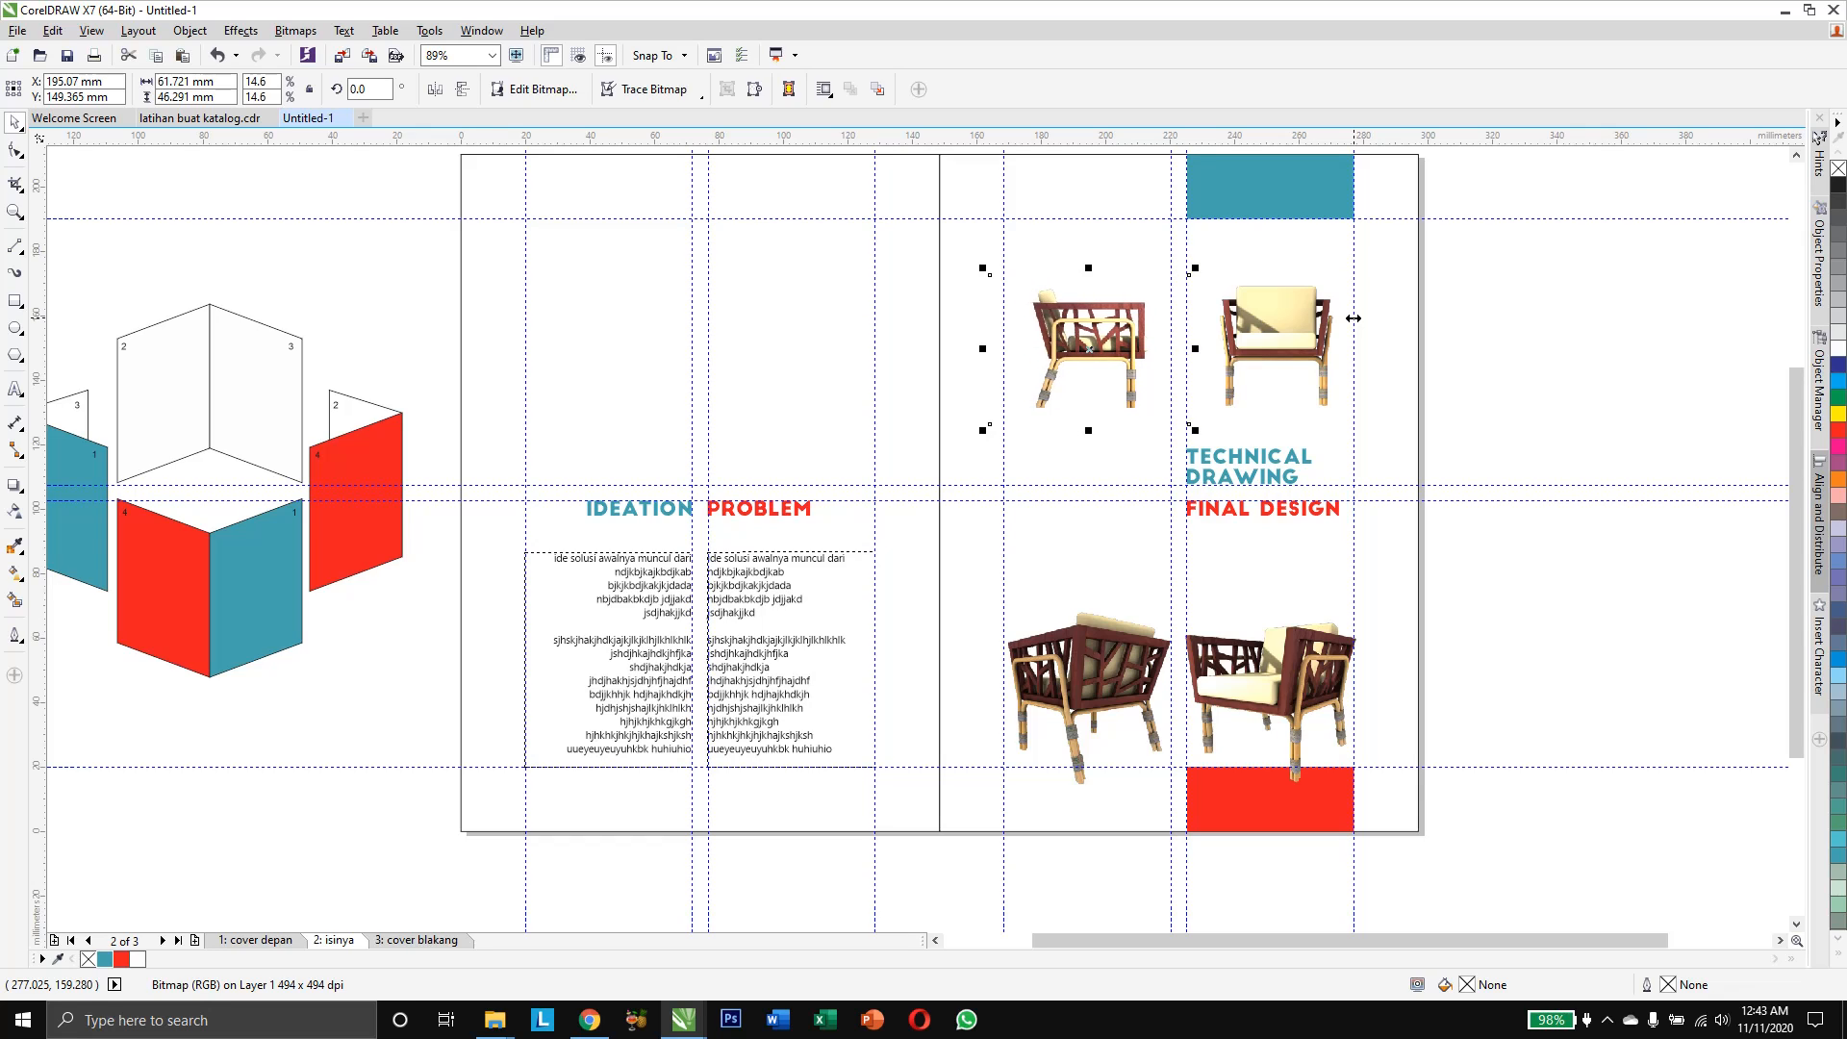
# Deselect everything and preview the inside spread full screen to check the layout without guides
pyautogui.click(1582, 343)
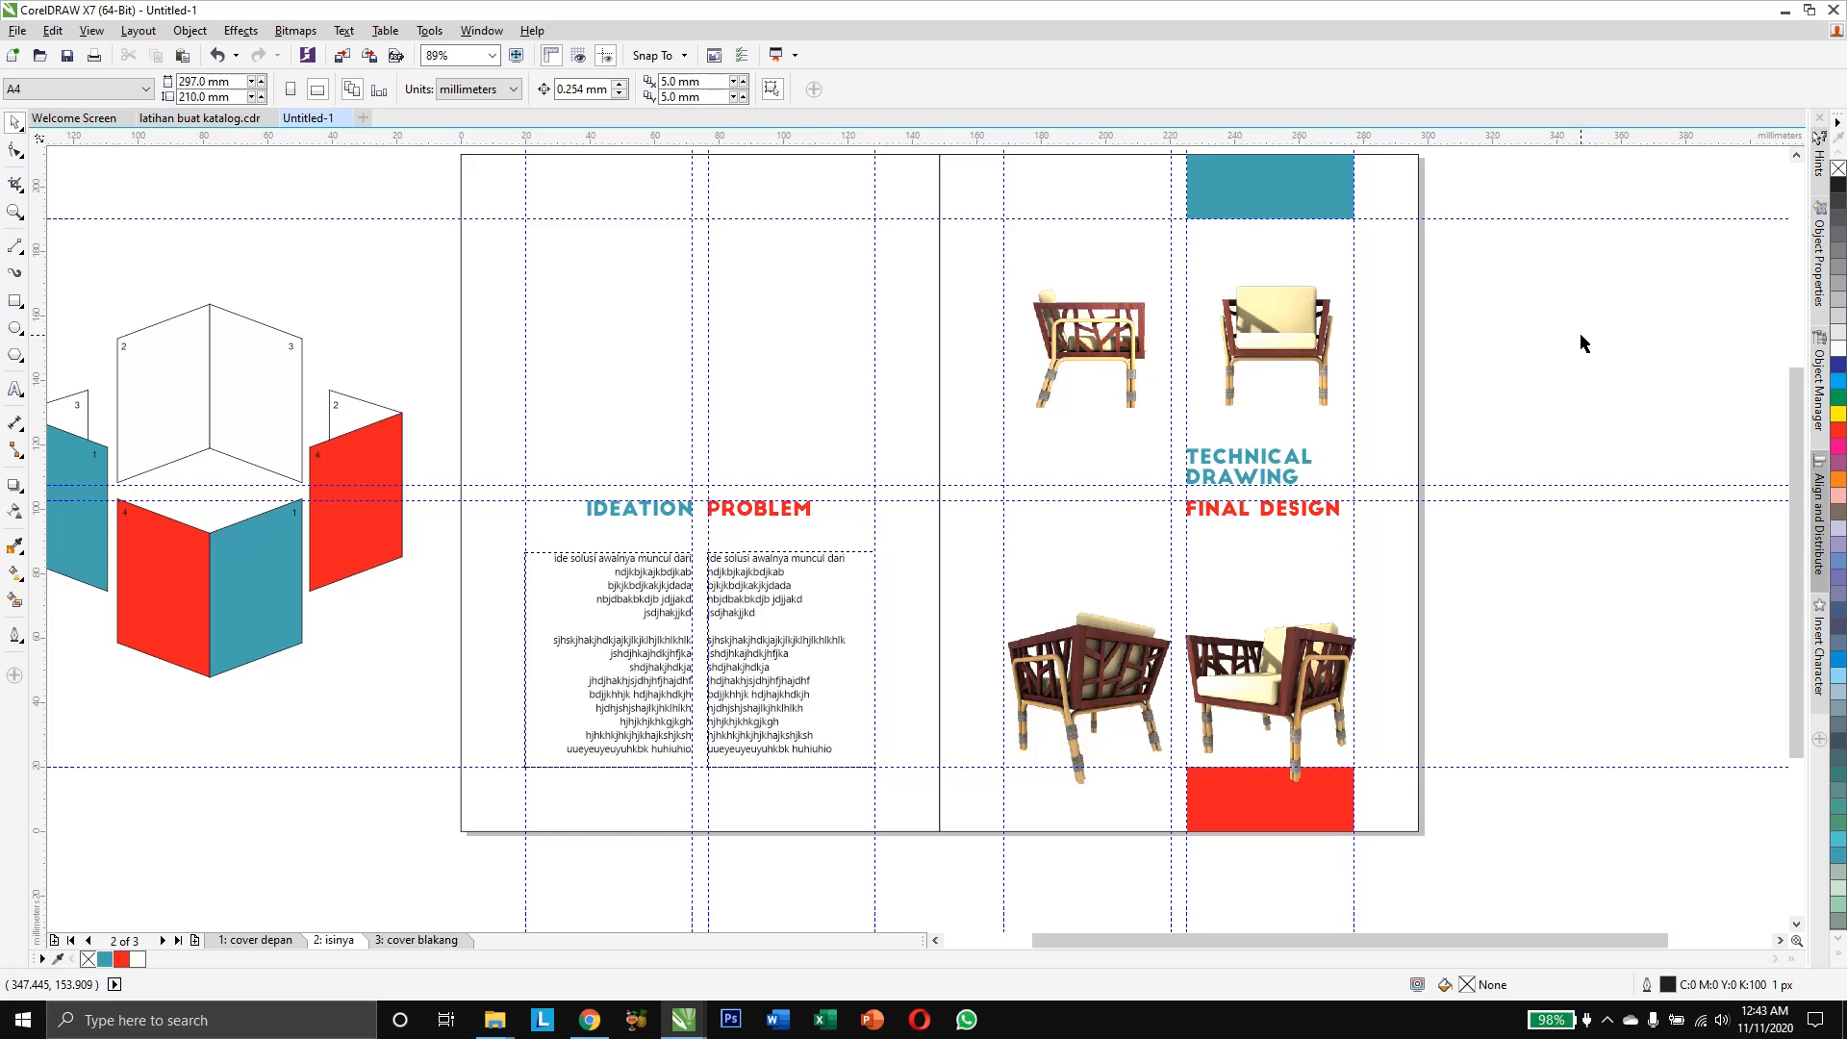
pyautogui.scroll(2, 1708, 203)
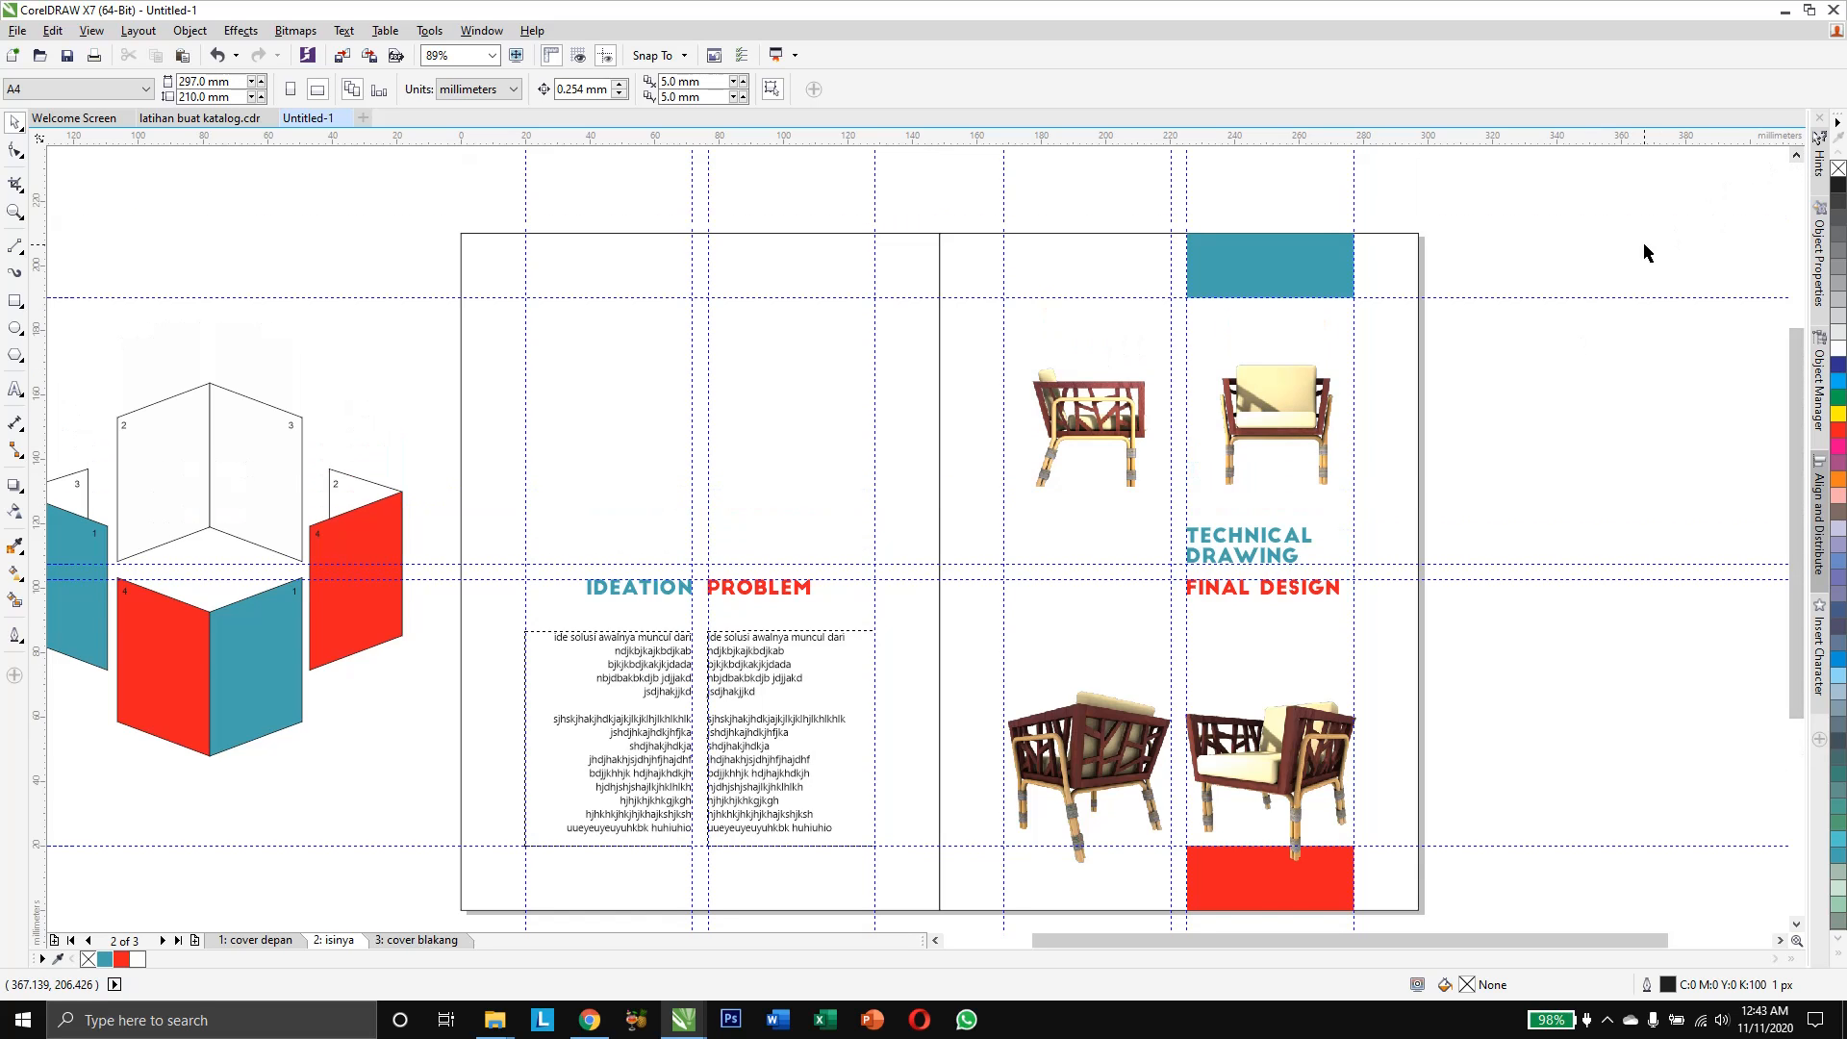
pyautogui.press('F10')
pyautogui.press('F9')
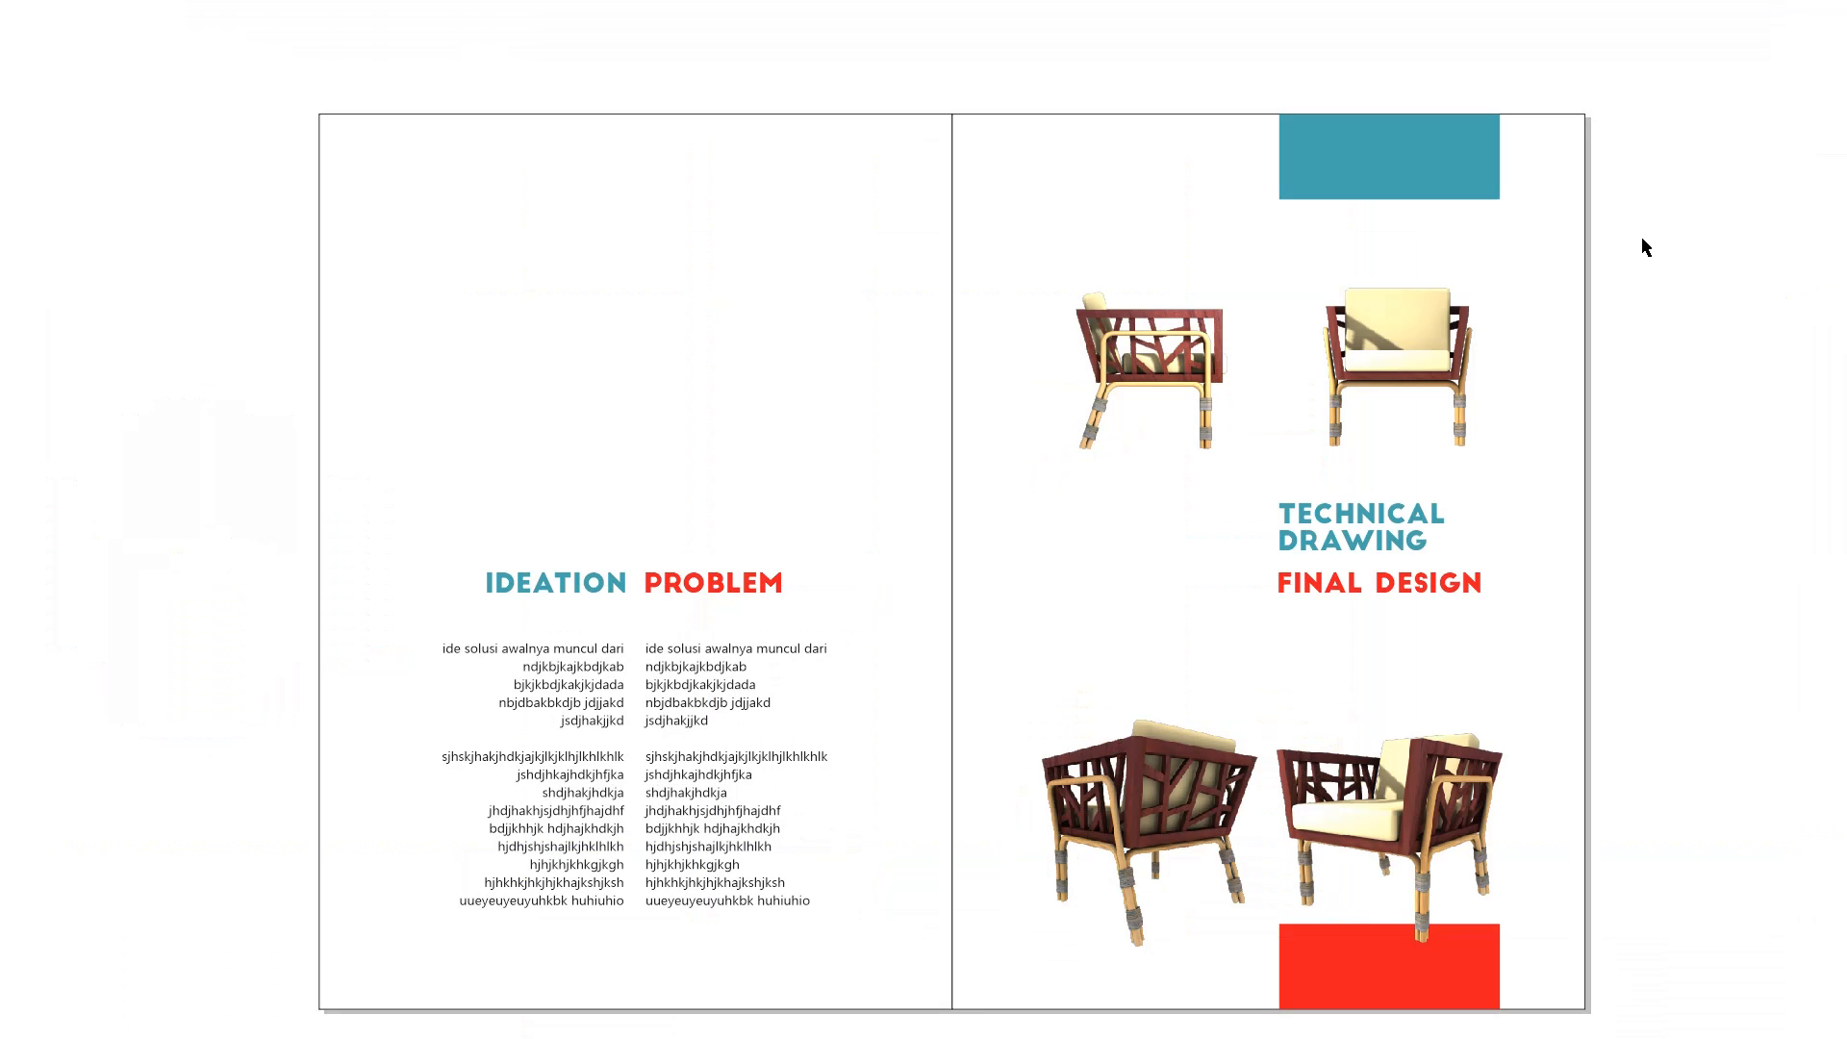